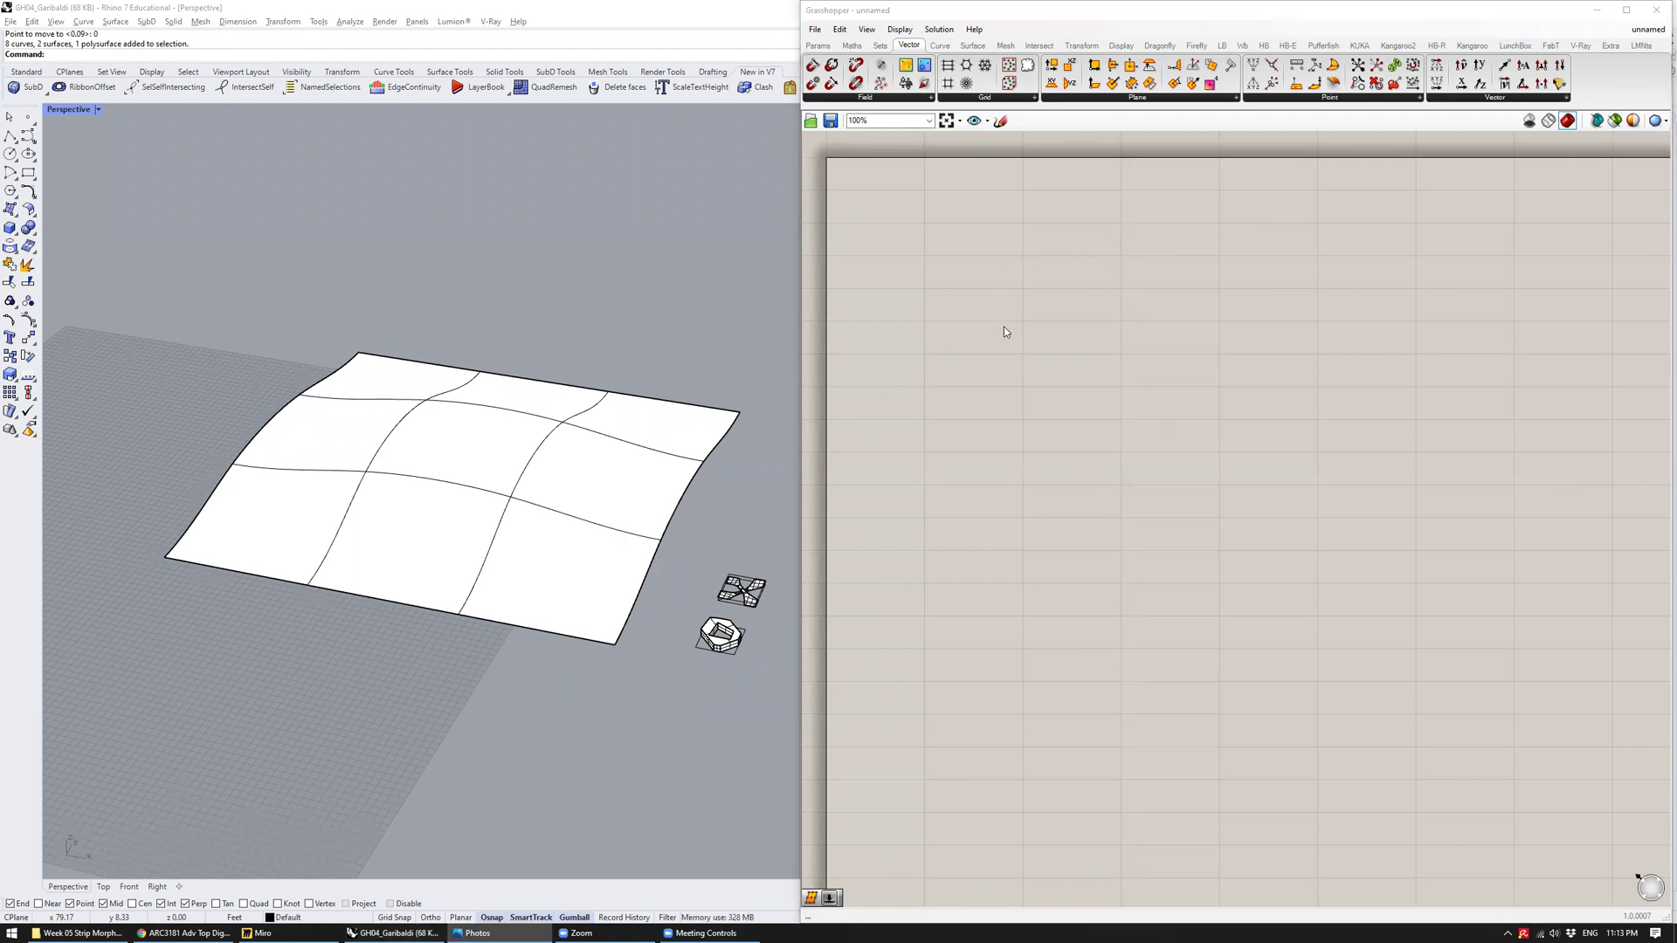
Add a Surface parameter to the canvas, reference the large curved surface in it, and position it slightly lower
{"action": "left_click", "coordinate": [506, 477]}
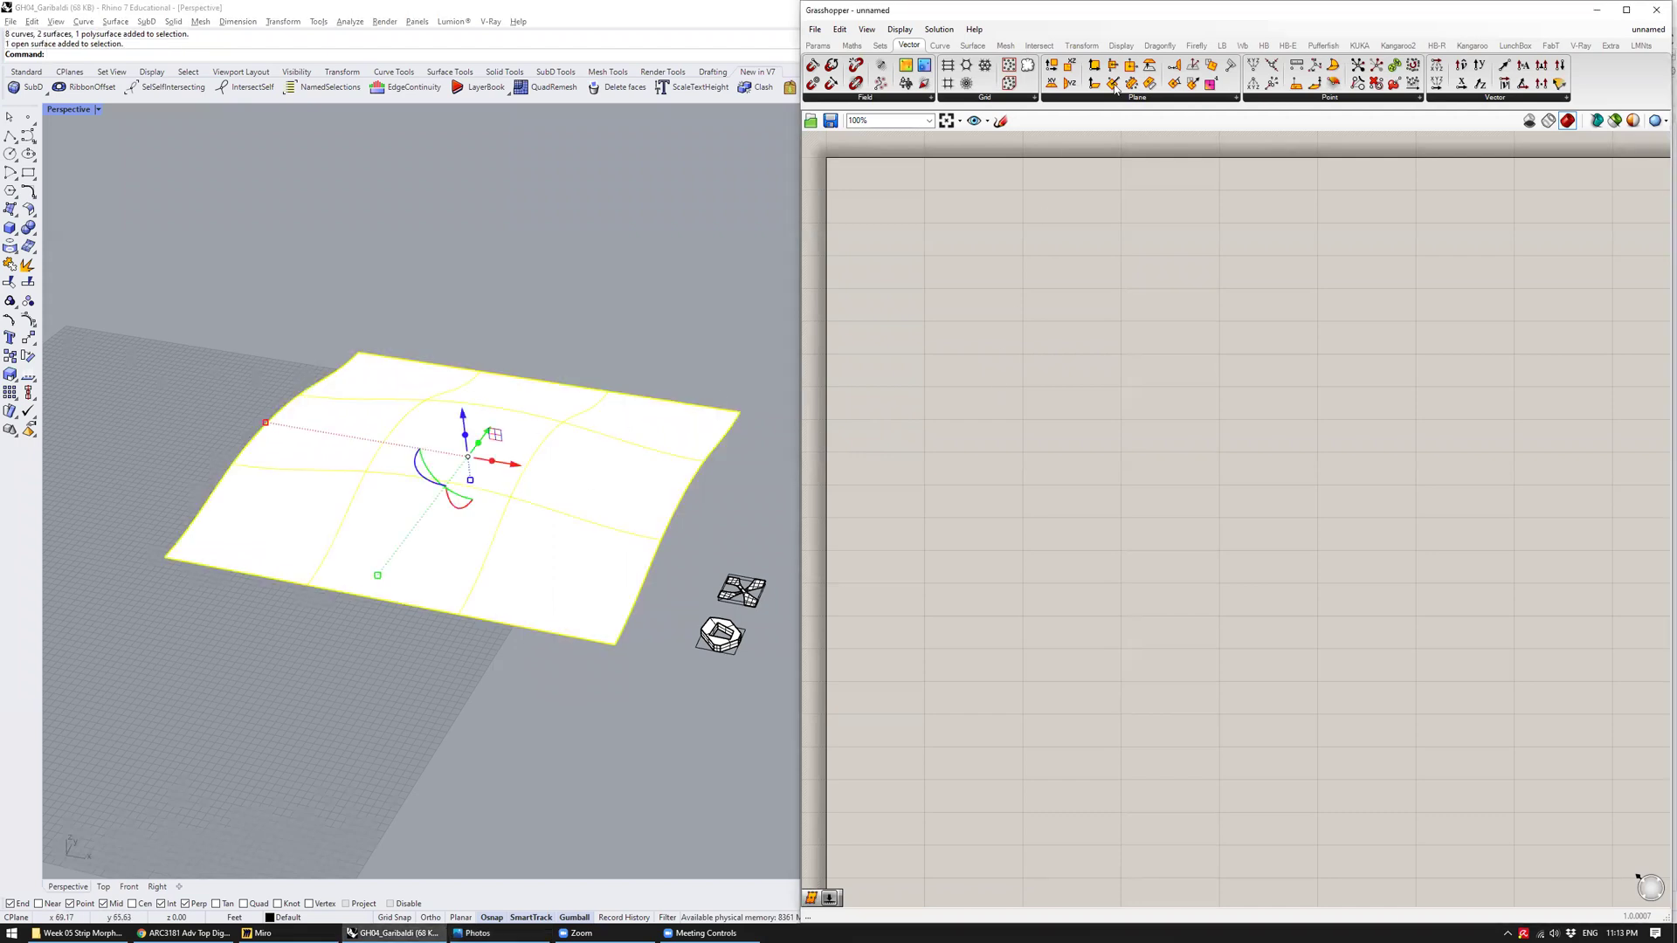
{"action": "left_click", "coordinate": [818, 44]}
{"action": "left_click", "coordinate": [864, 98]}
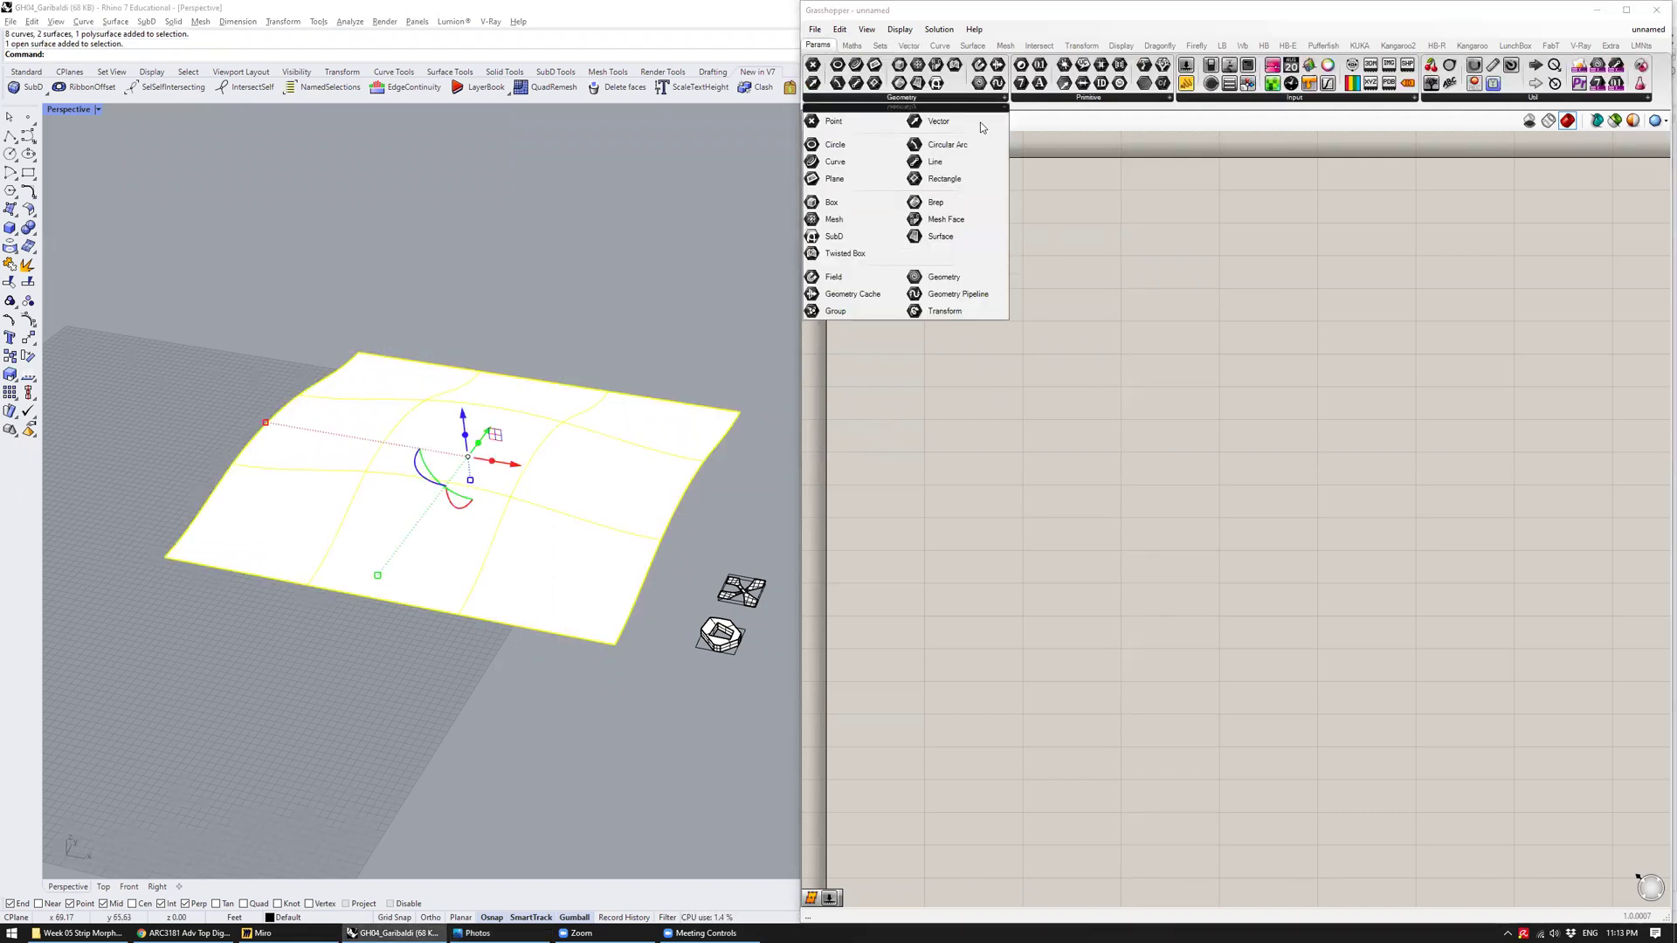
{"action": "left_click_drag", "start_coordinate": [941, 236], "coordinate": [898, 247]}
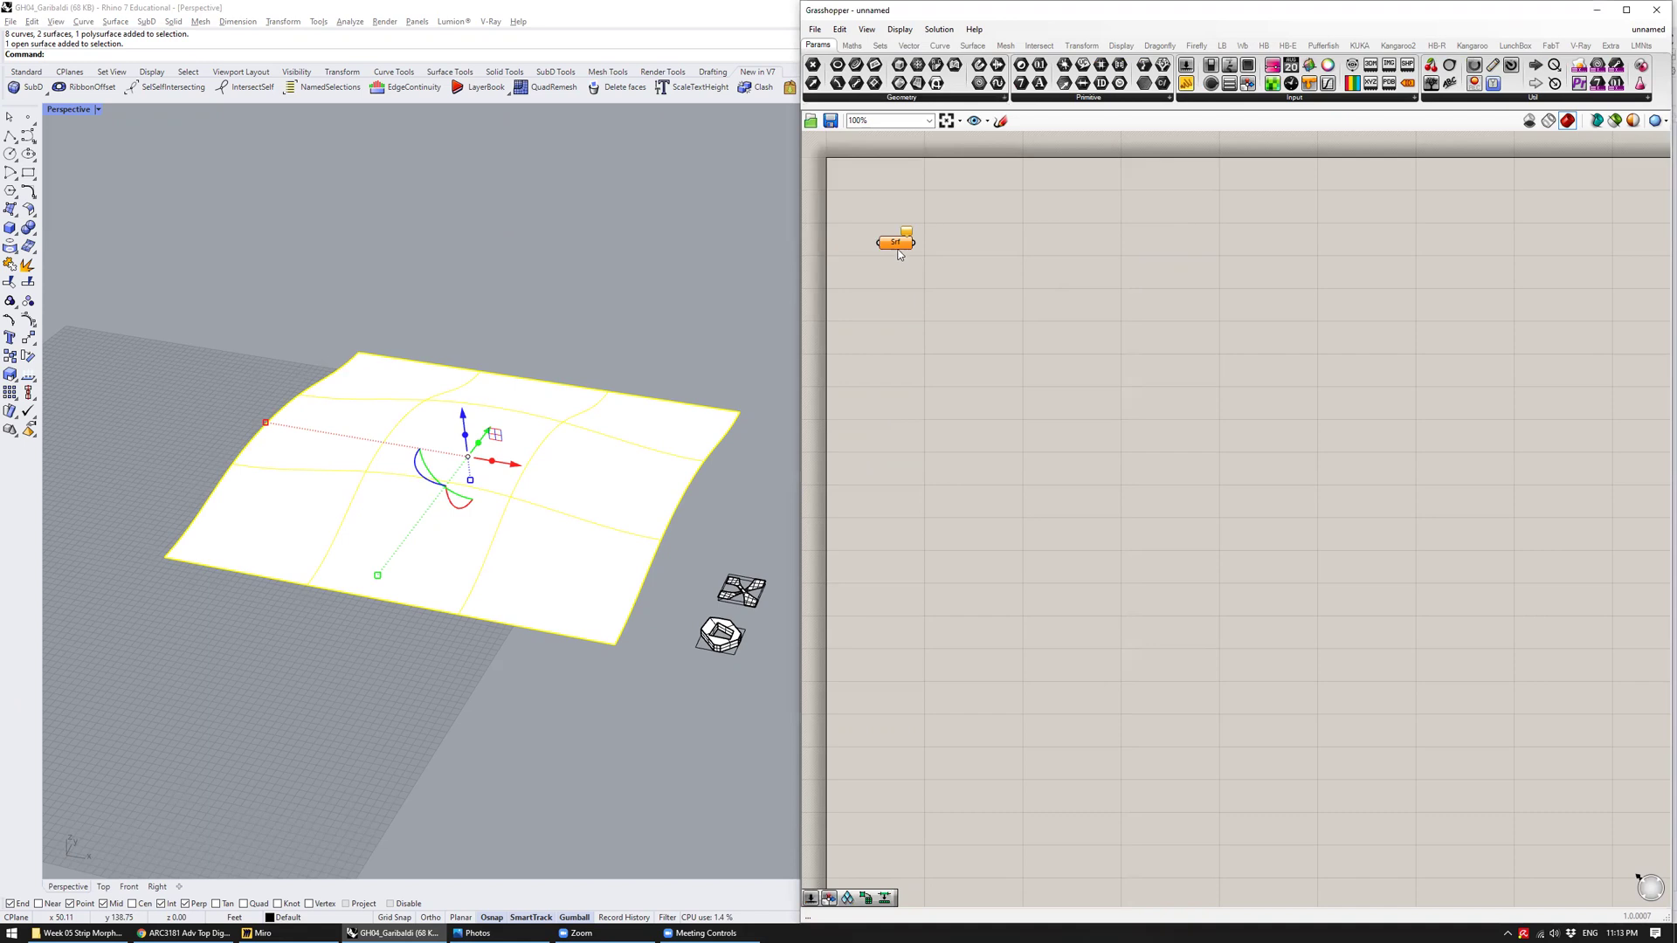
{"action": "right_click", "coordinate": [895, 244]}
{"action": "left_click", "coordinate": [952, 417]}
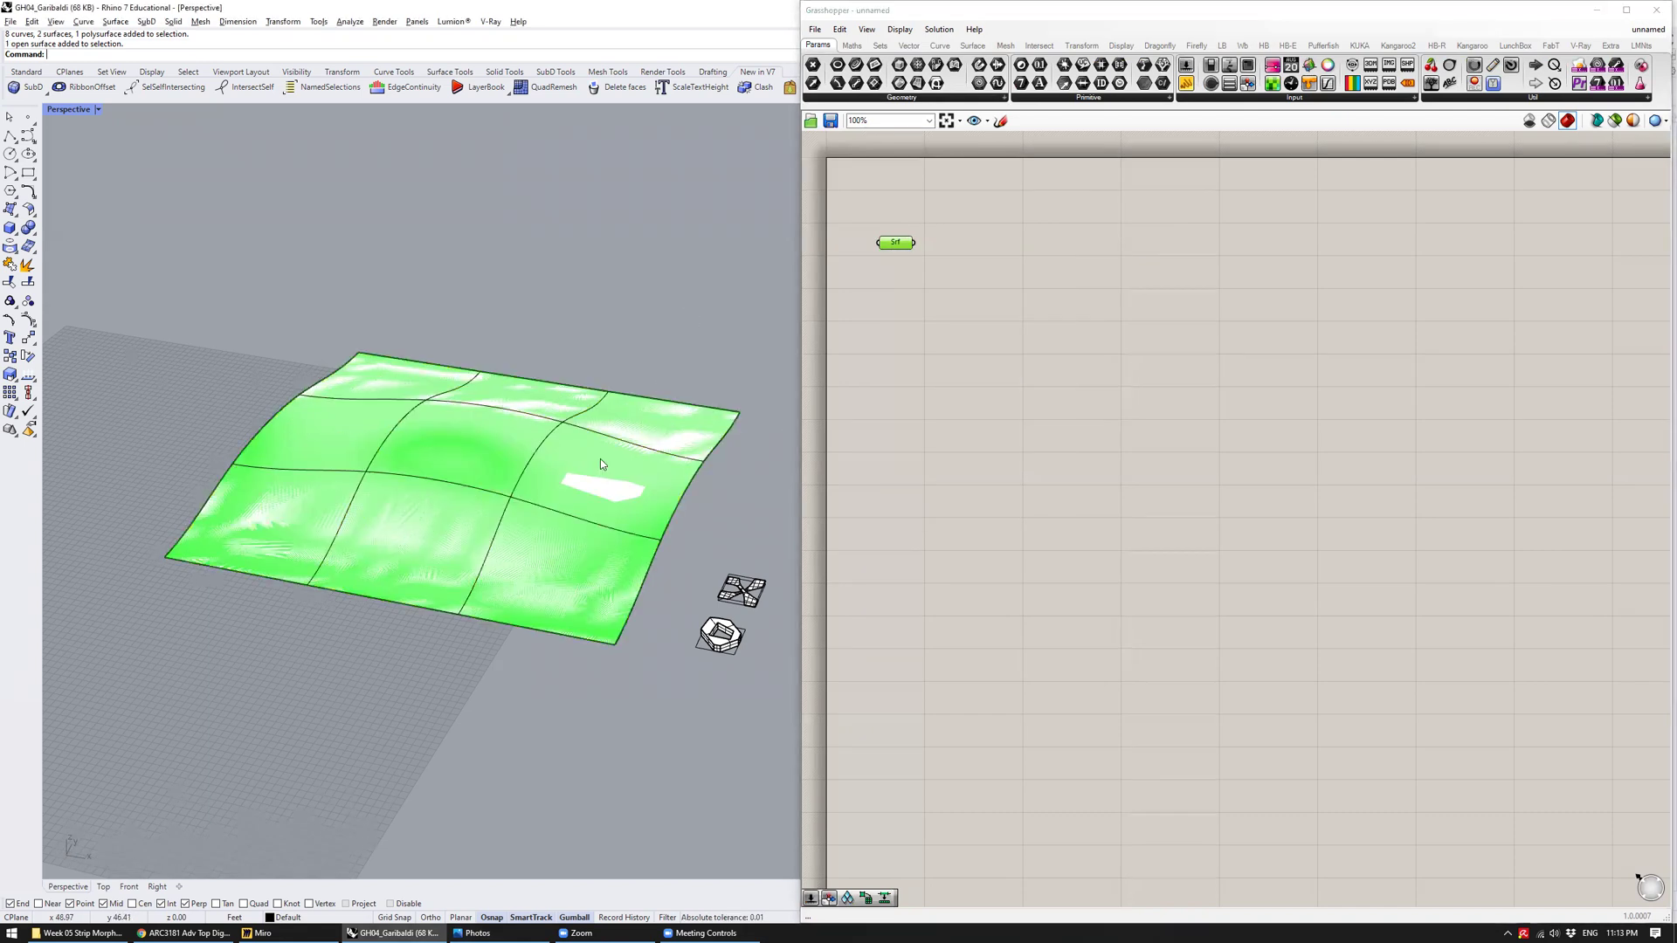
{"action": "right_click_drag", "start_coordinate": [600, 459], "coordinate": [462, 456]}
{"action": "scroll", "coordinate": [409, 452], "scroll_direction": "down", "scroll_amount": 5}
{"action": "scroll", "coordinate": [354, 497], "scroll_direction": "up", "scroll_amount": 5}
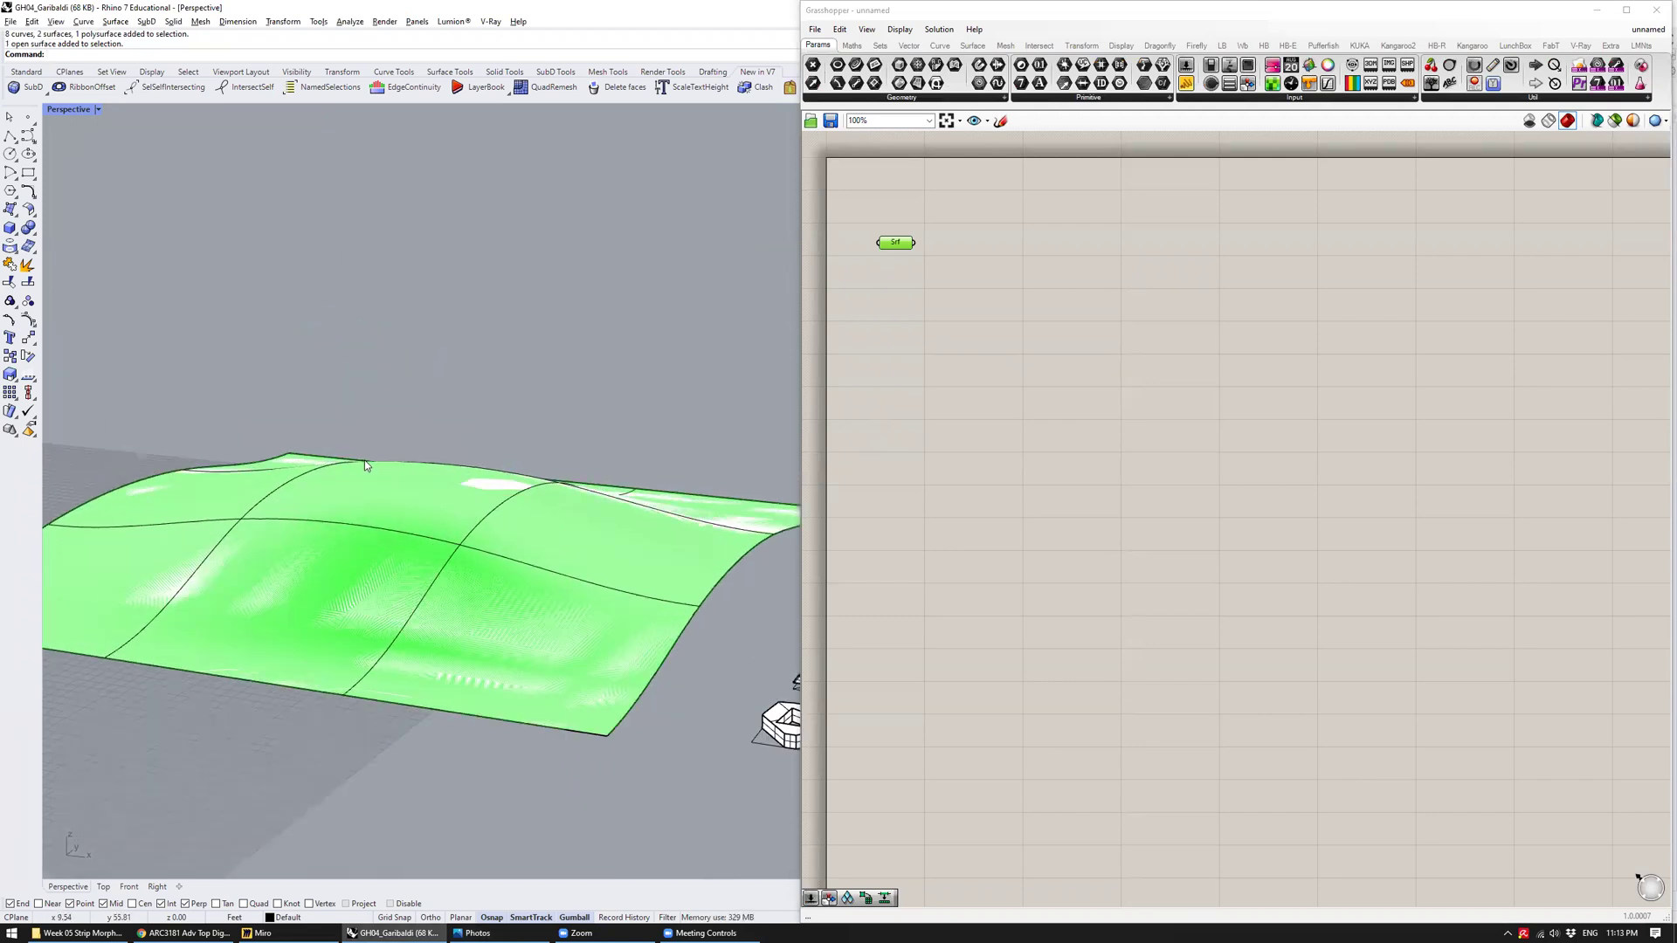
{"action": "left_click", "coordinate": [1019, 356]}
{"action": "left_click_drag", "start_coordinate": [887, 243], "coordinate": [884, 287]}
{"action": "left_click", "coordinate": [1067, 276]}
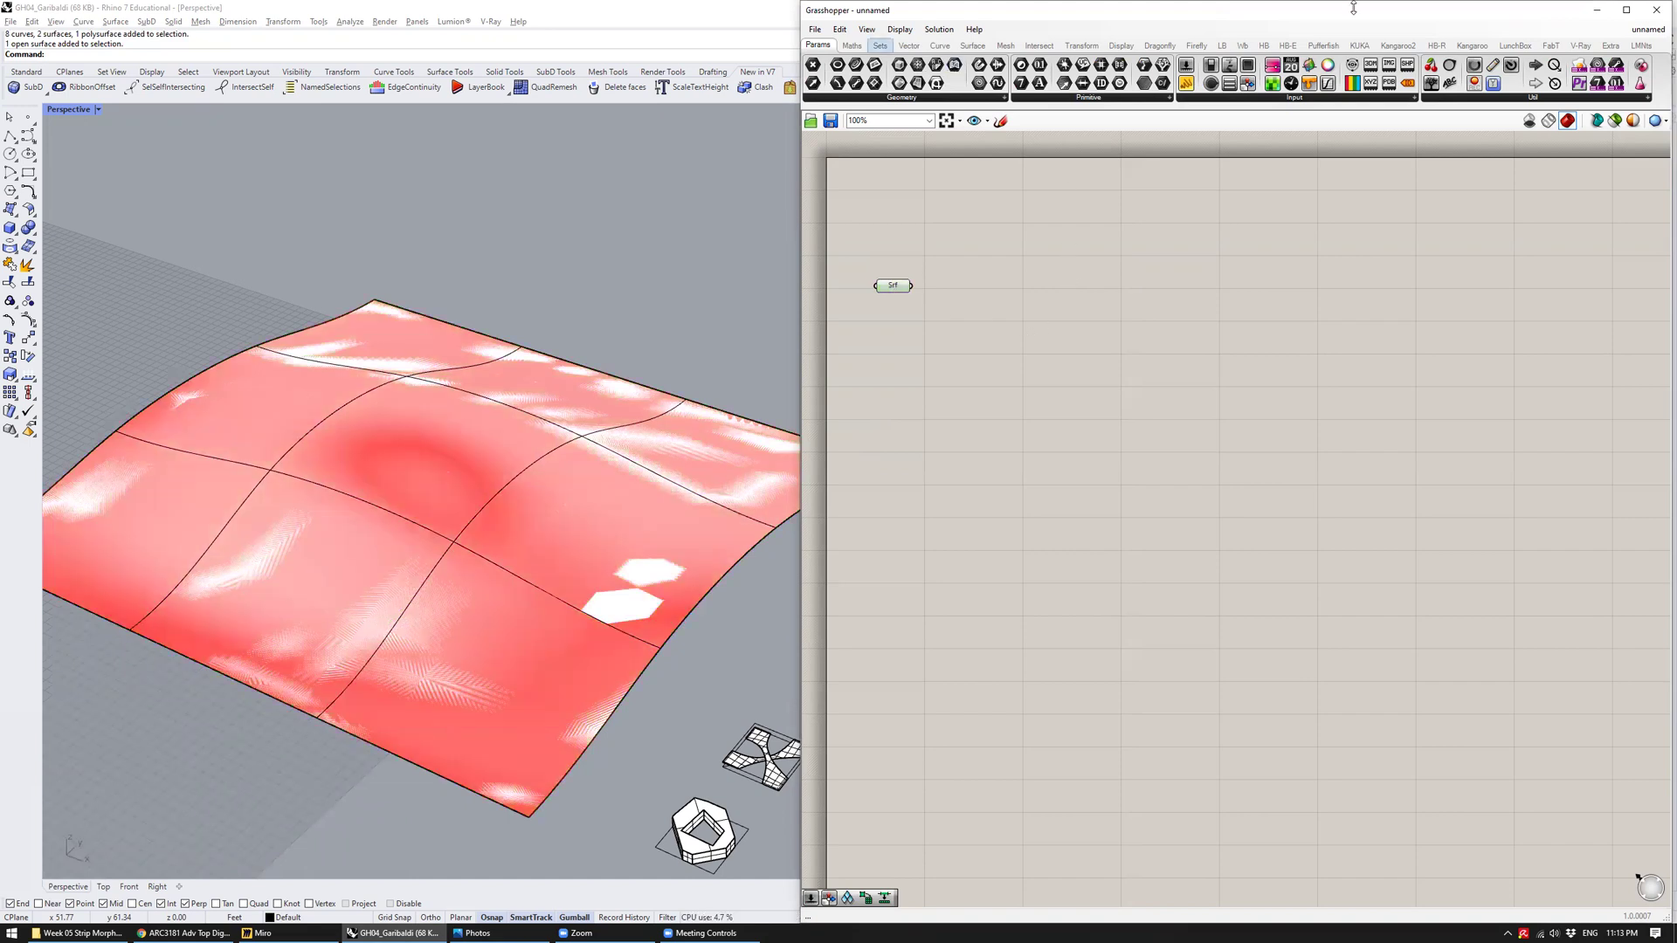
Place an Evaluate Surface component on the canvas and connect the Surface parameter to its S input
{"action": "left_click_drag", "start_coordinate": [1353, 8], "coordinate": [1353, 42]}
{"action": "left_click", "coordinate": [972, 78]}
{"action": "left_click", "coordinate": [917, 131]}
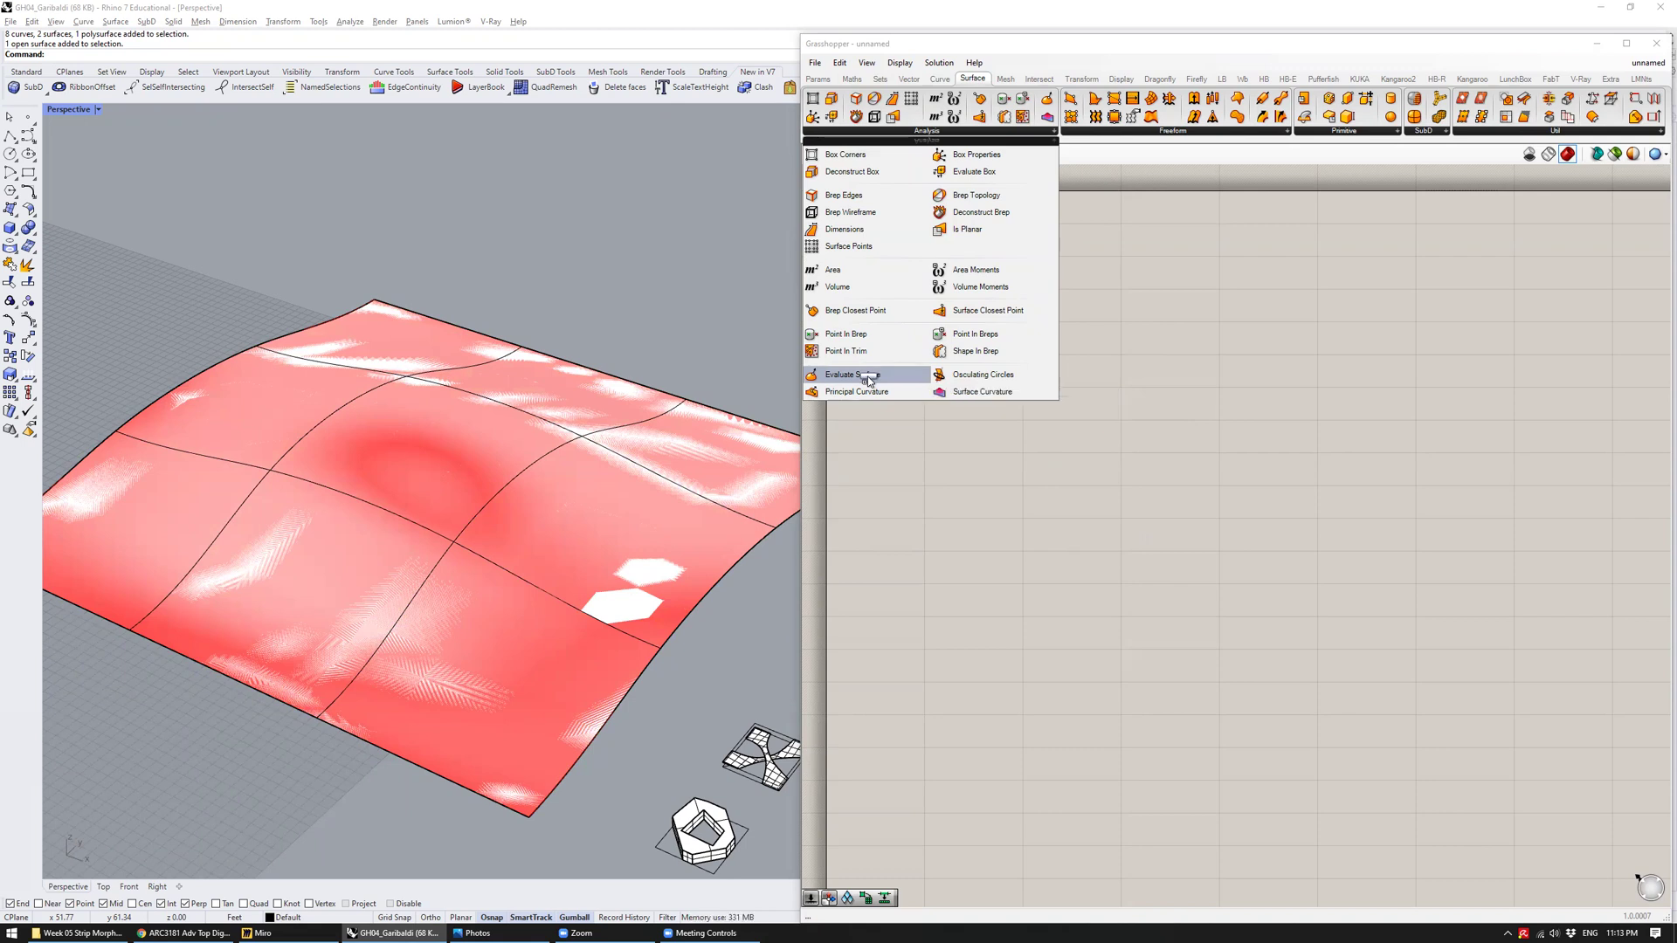
{"action": "left_click_drag", "start_coordinate": [869, 377], "coordinate": [1102, 359]}
{"action": "scroll", "coordinate": [1061, 351], "scroll_direction": "up", "scroll_amount": 3}
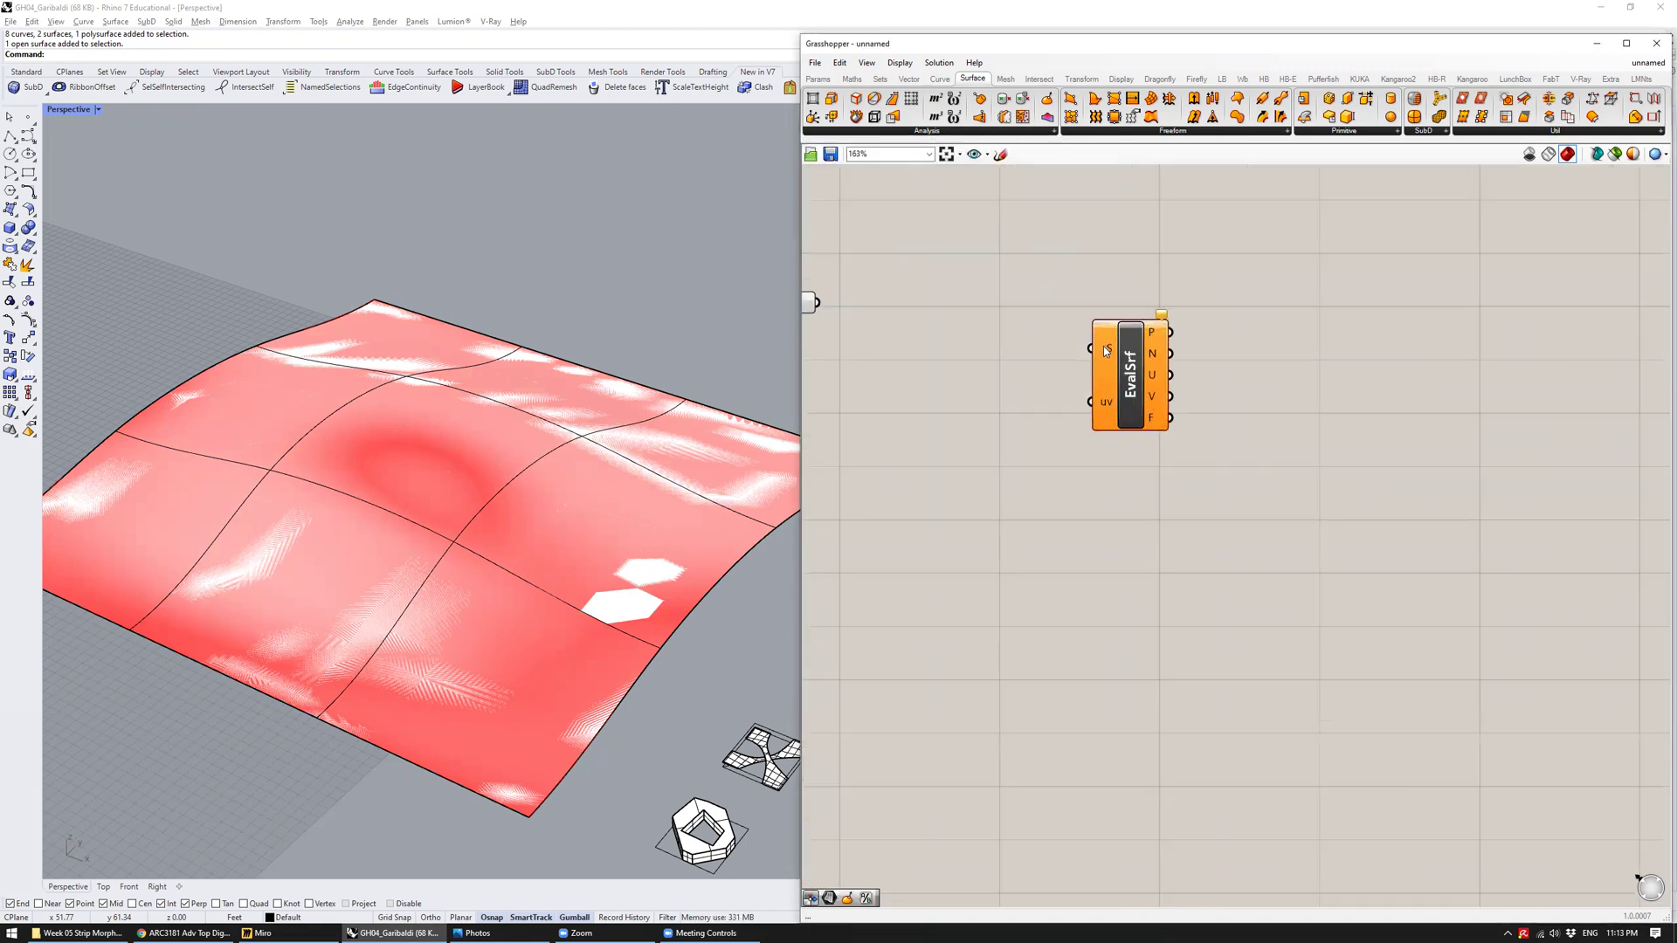
{"action": "left_click_drag", "start_coordinate": [818, 304], "coordinate": [1103, 350]}
{"action": "right_click_drag", "start_coordinate": [913, 339], "coordinate": [1019, 337]}
Move the Evaluate Surface component slightly farther away from the Surface parameter
{"action": "mouse_move", "coordinate": [1212, 404]}
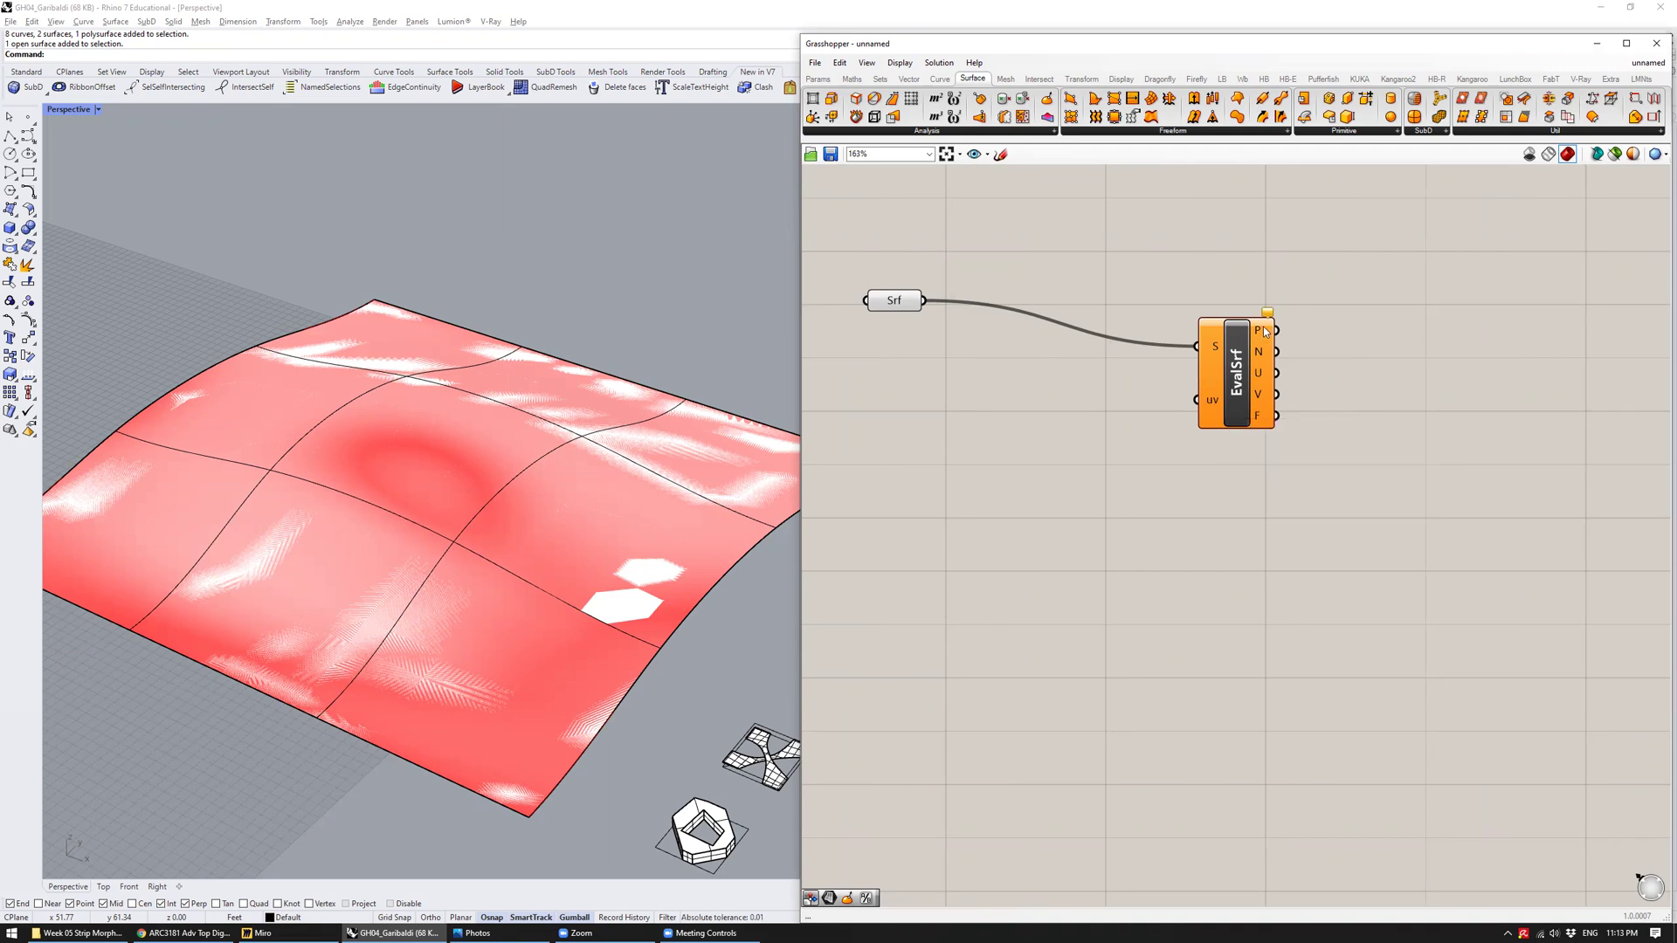
{"action": "mouse_move", "coordinate": [1263, 334]}
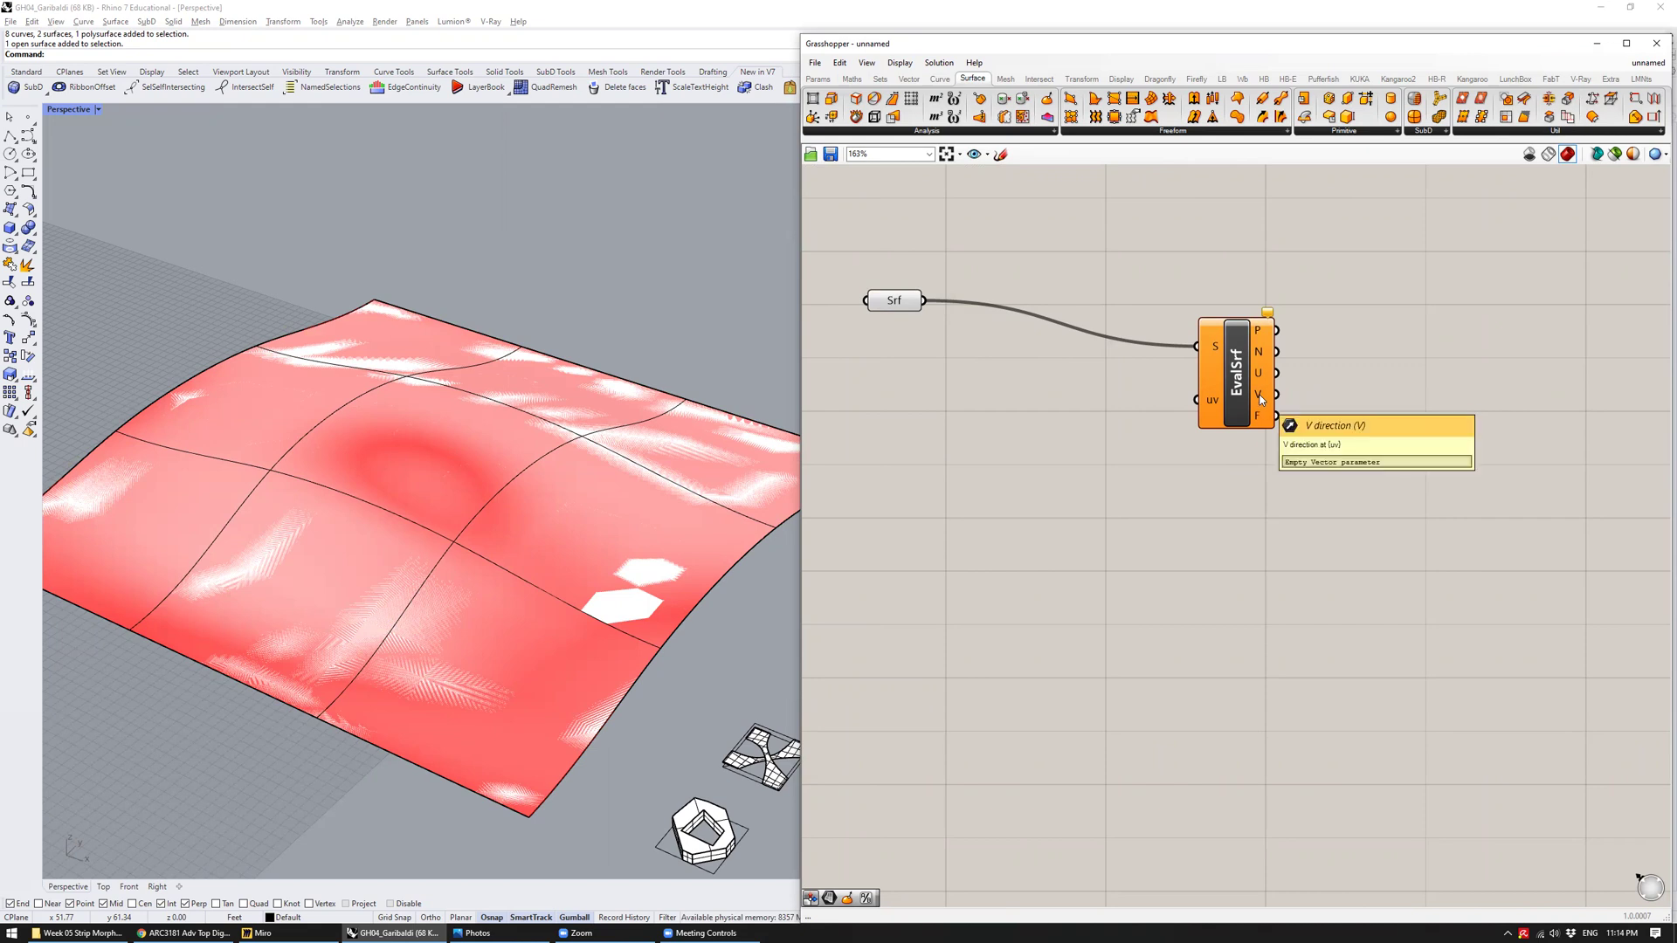
{"action": "mouse_move", "coordinate": [1261, 419]}
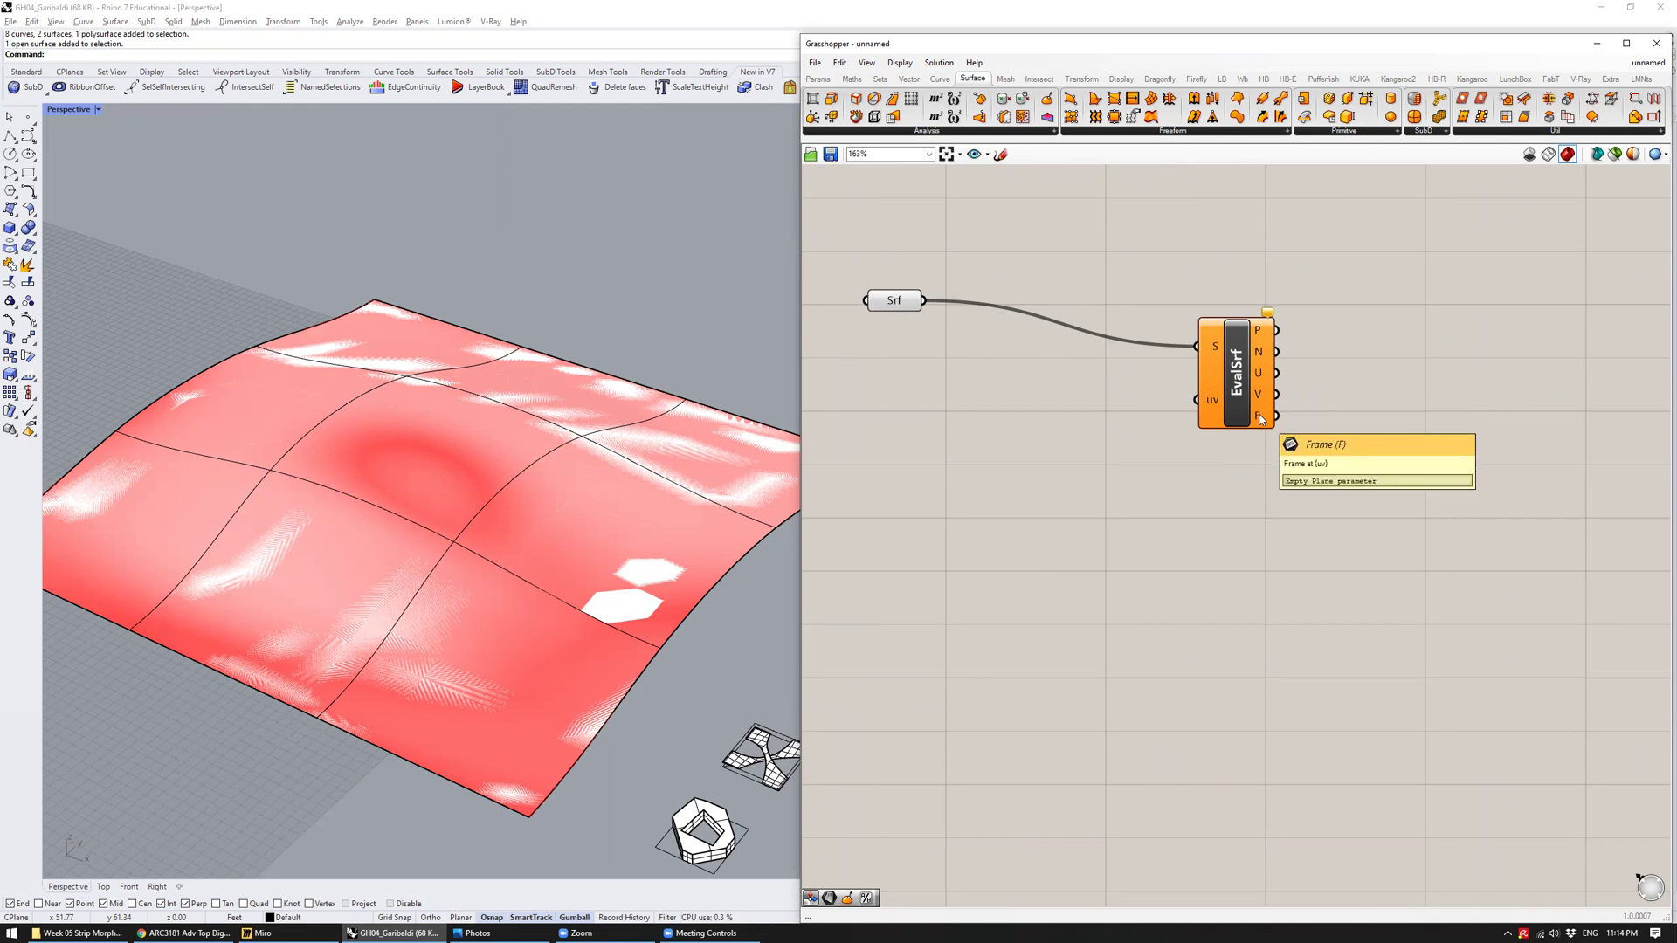
{"action": "scroll", "coordinate": [585, 485], "scroll_direction": "down", "scroll_amount": 3}
{"action": "right_click_drag", "start_coordinate": [573, 553], "coordinate": [595, 424]}
{"action": "left_click", "coordinate": [1051, 409]}
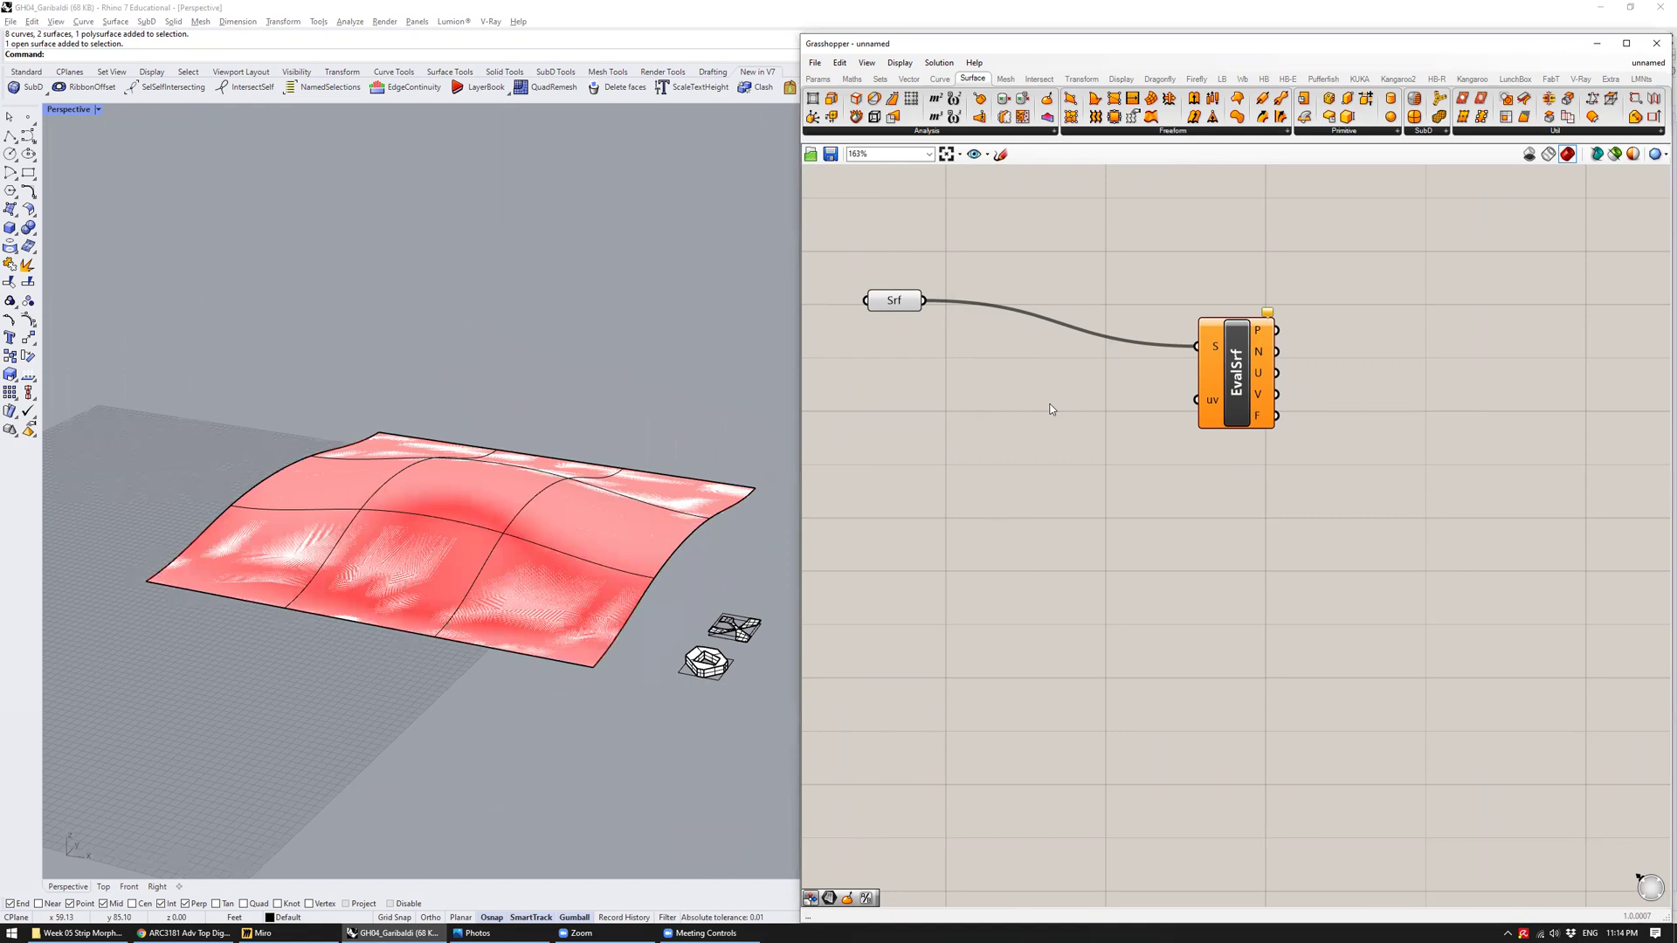
{"action": "left_click_drag", "start_coordinate": [1220, 359], "coordinate": [1252, 351]}
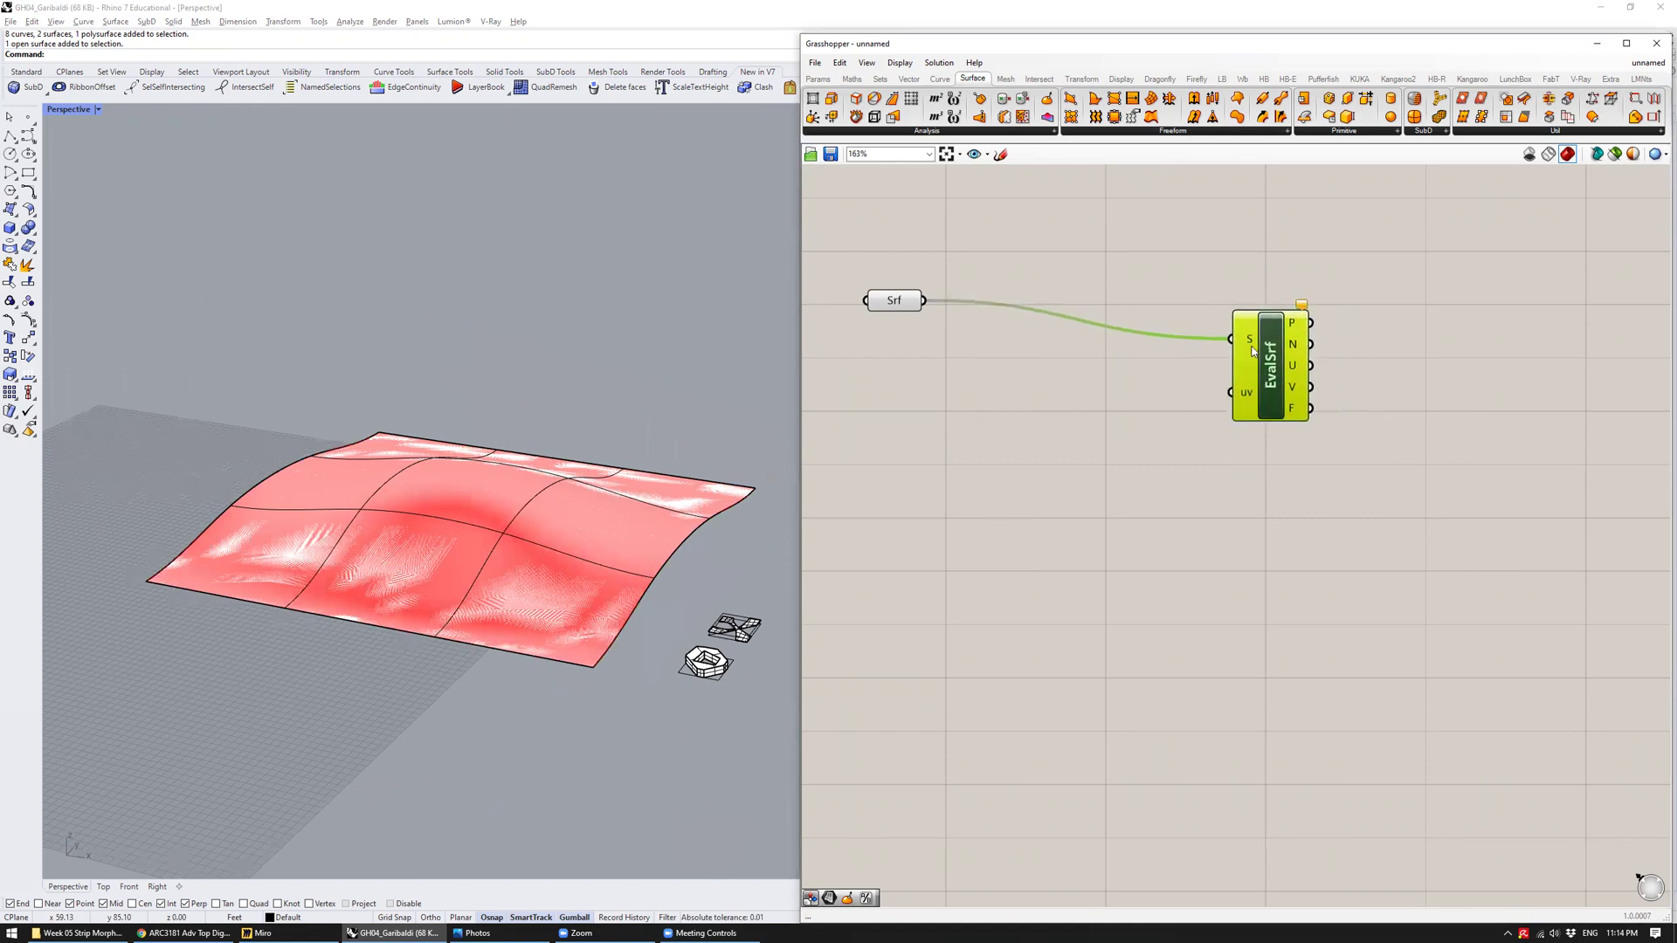
Place an MD Slider below the Surface parameter and connect it to the uv input of Evaluate Surface
{"action": "left_click", "coordinate": [821, 80]}
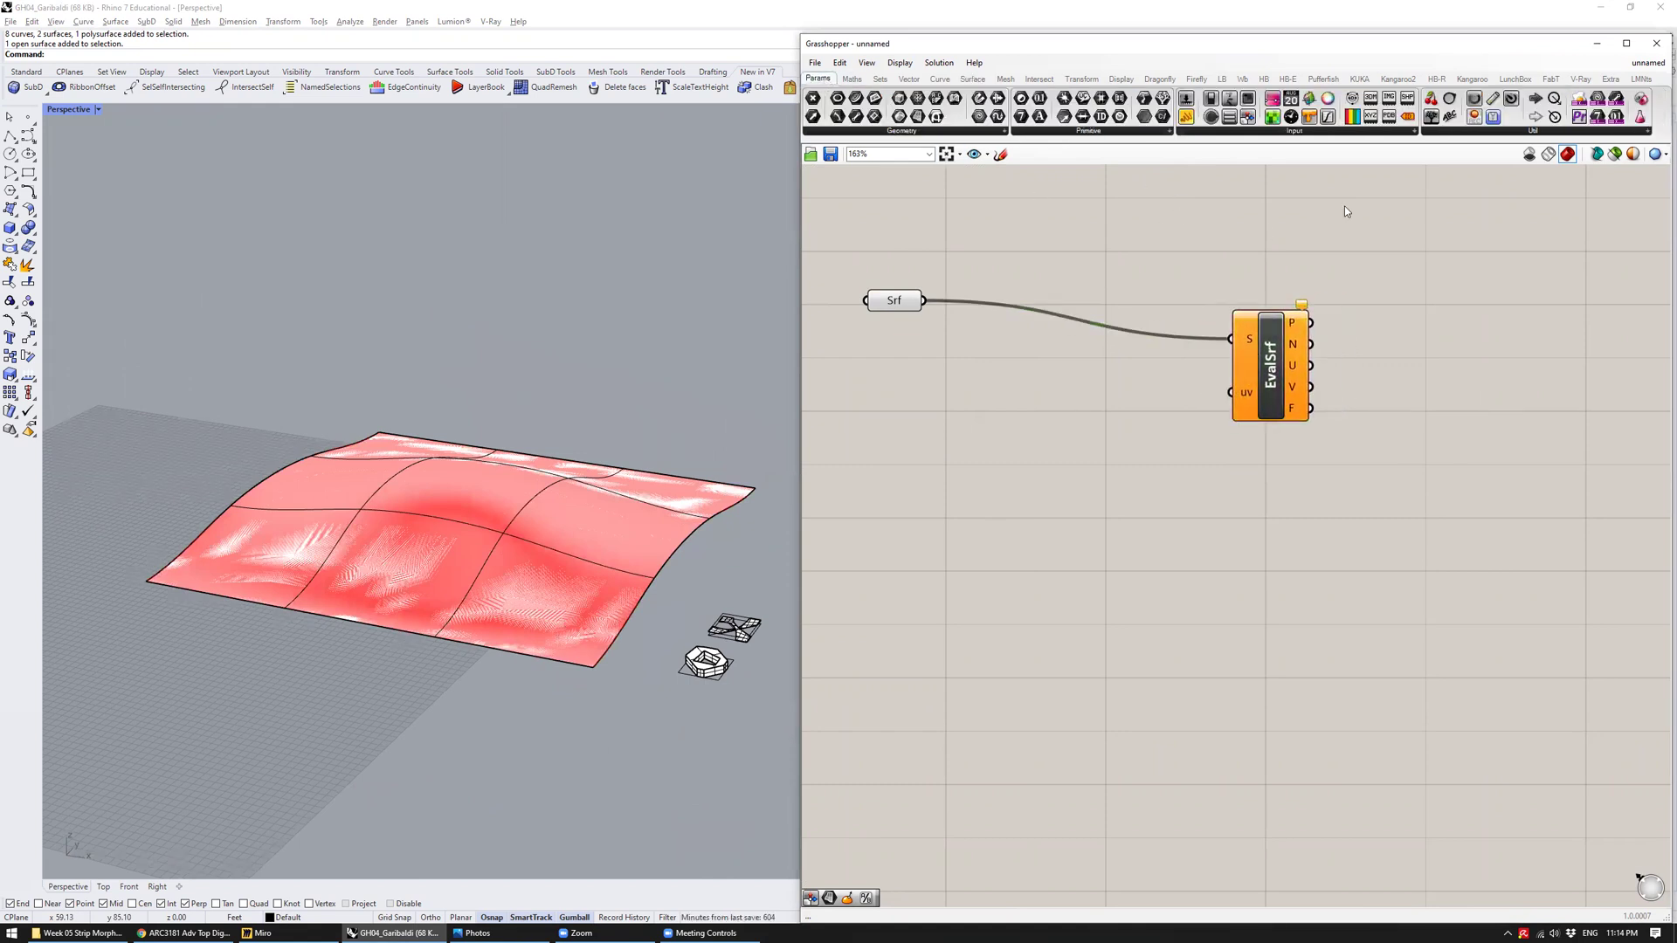
{"action": "left_click", "coordinate": [1300, 132]}
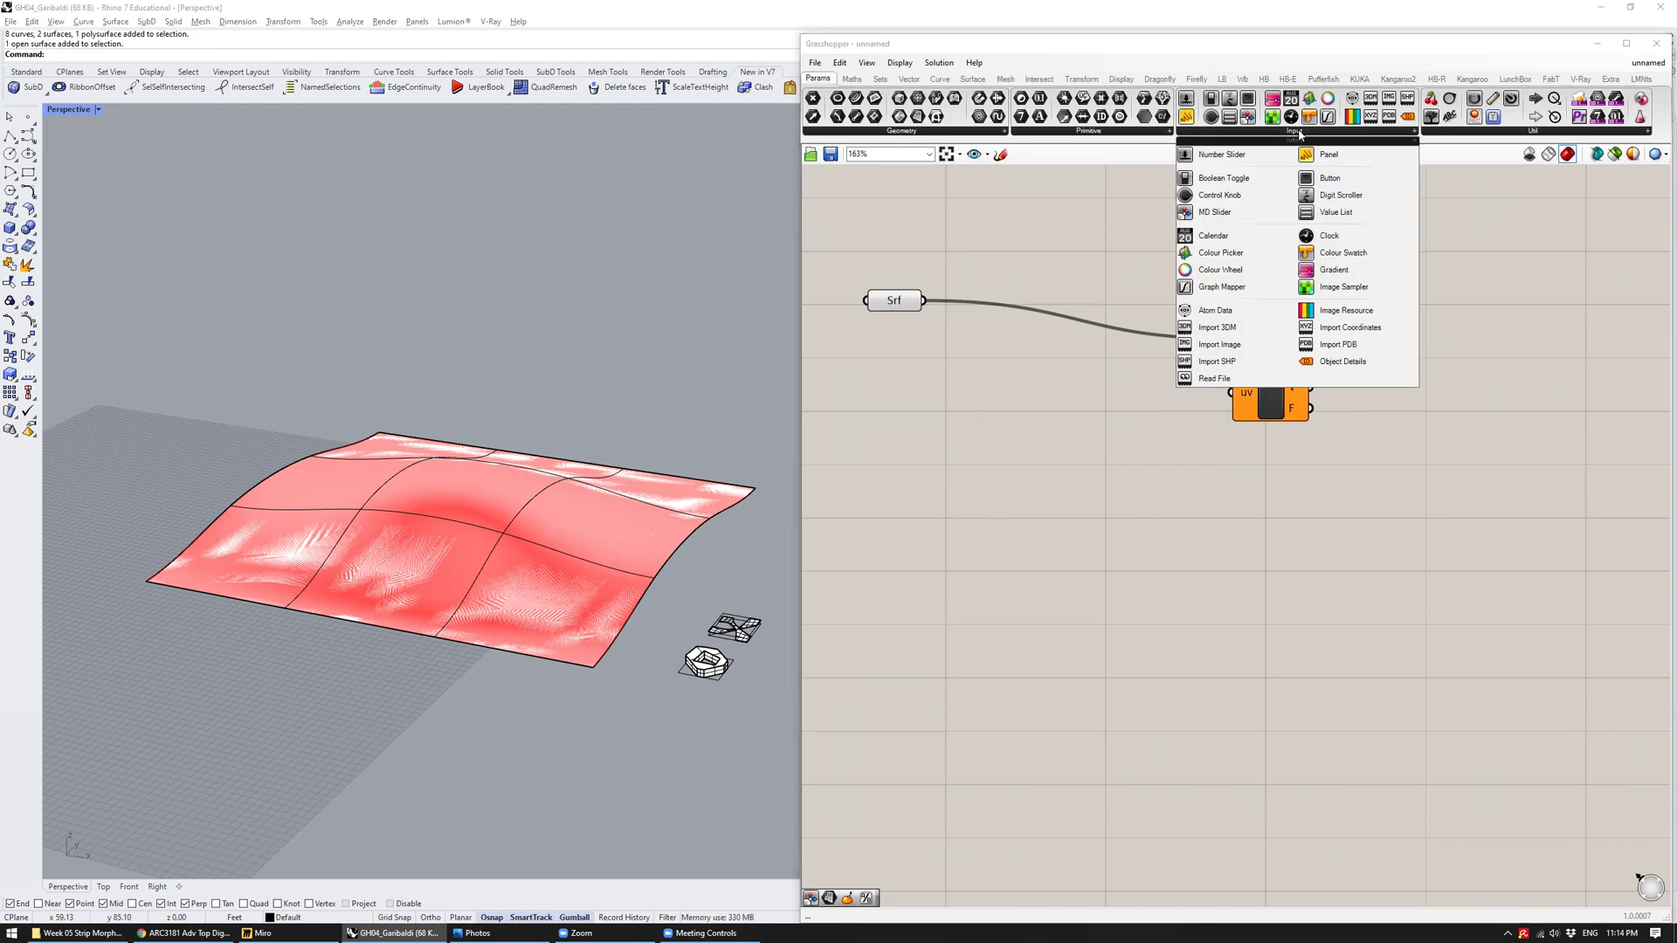
{"action": "left_click", "coordinate": [1240, 219]}
{"action": "left_click", "coordinate": [1011, 522]}
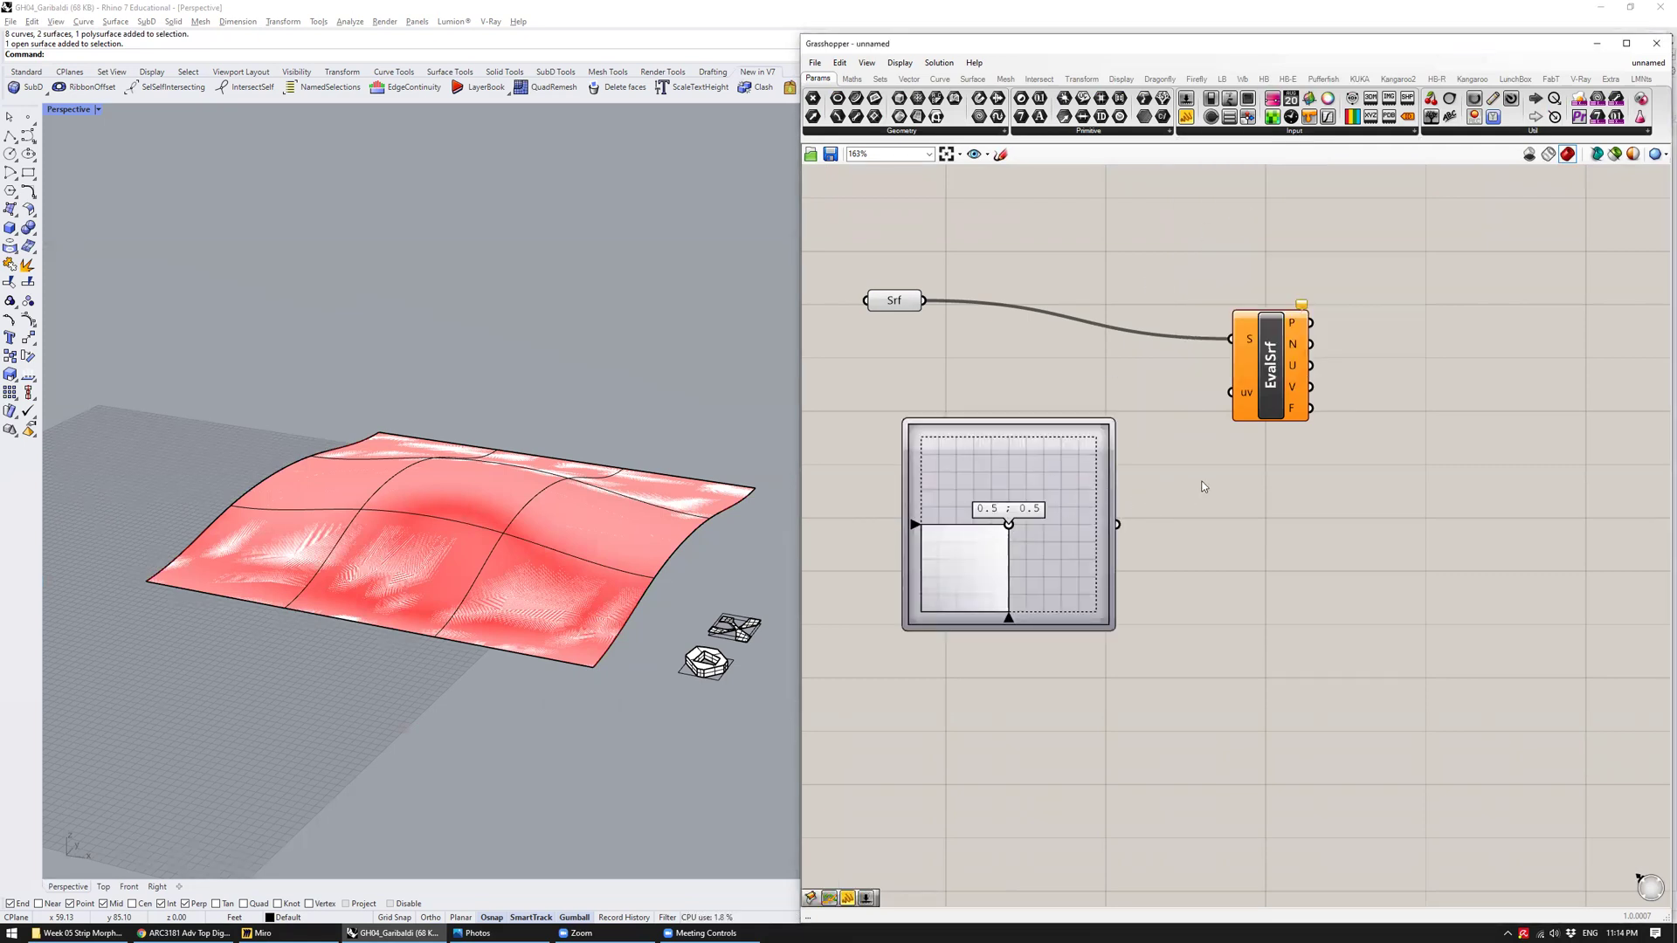
{"action": "left_click_drag", "start_coordinate": [1119, 524], "coordinate": [1231, 392]}
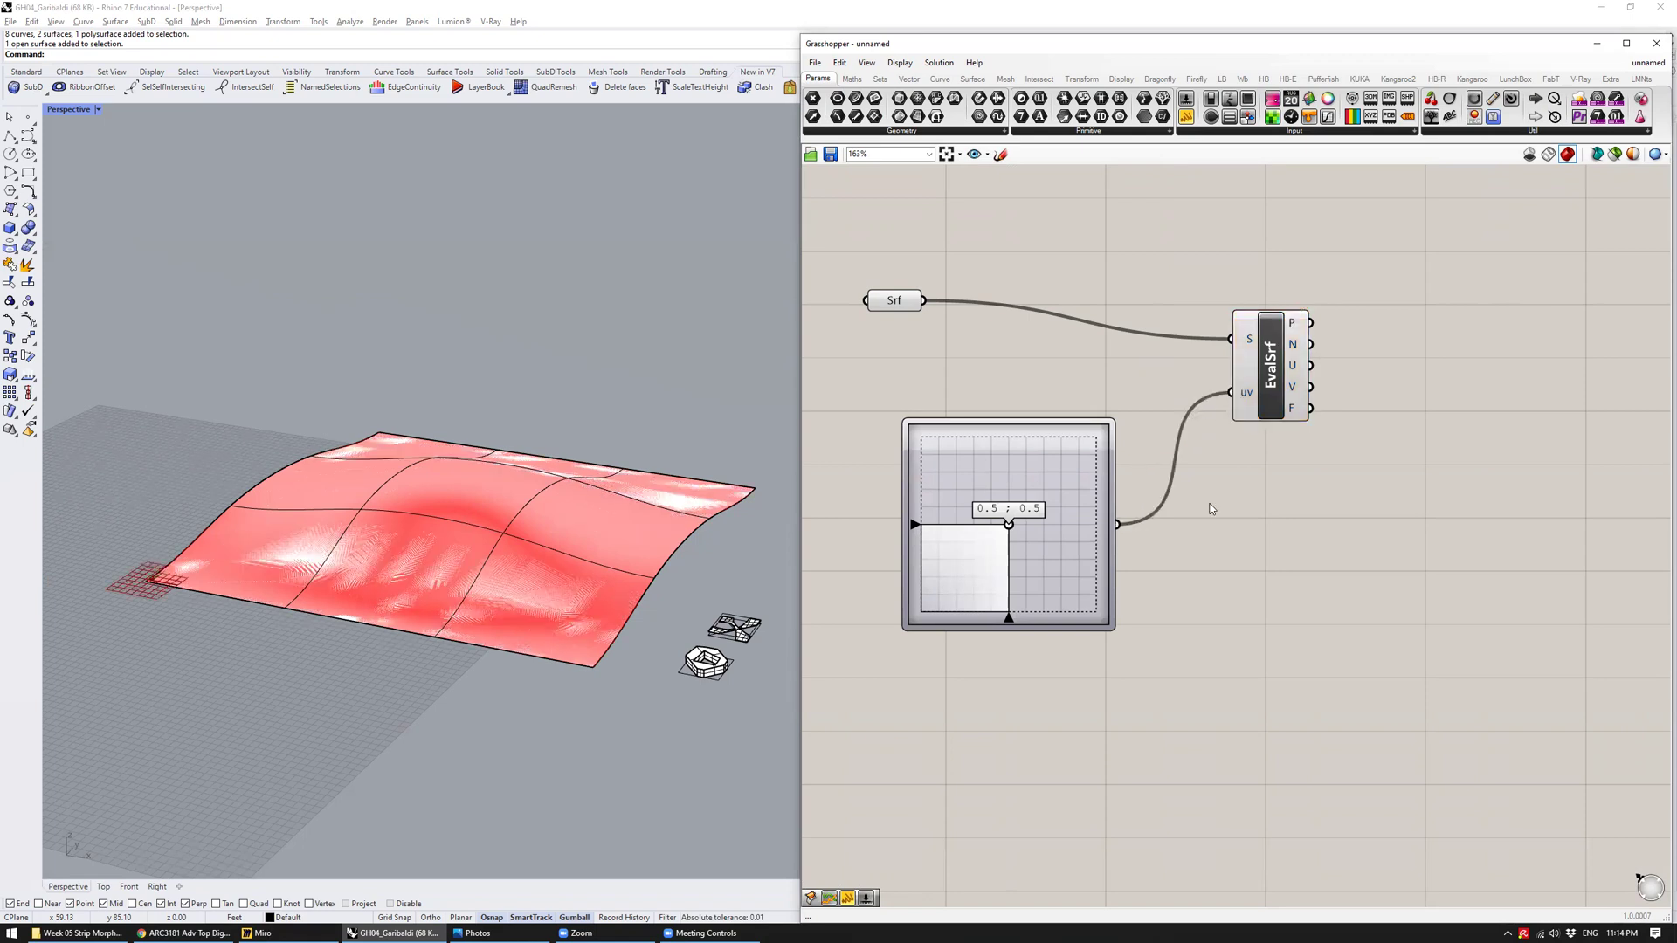
Move the MD Slider's point around to test the frame near the surface corner, finishing at 1.0 ; 1.0
{"action": "scroll", "coordinate": [471, 506], "scroll_direction": "down", "scroll_amount": 3}
{"action": "scroll", "coordinate": [393, 597], "scroll_direction": "up", "scroll_amount": 5}
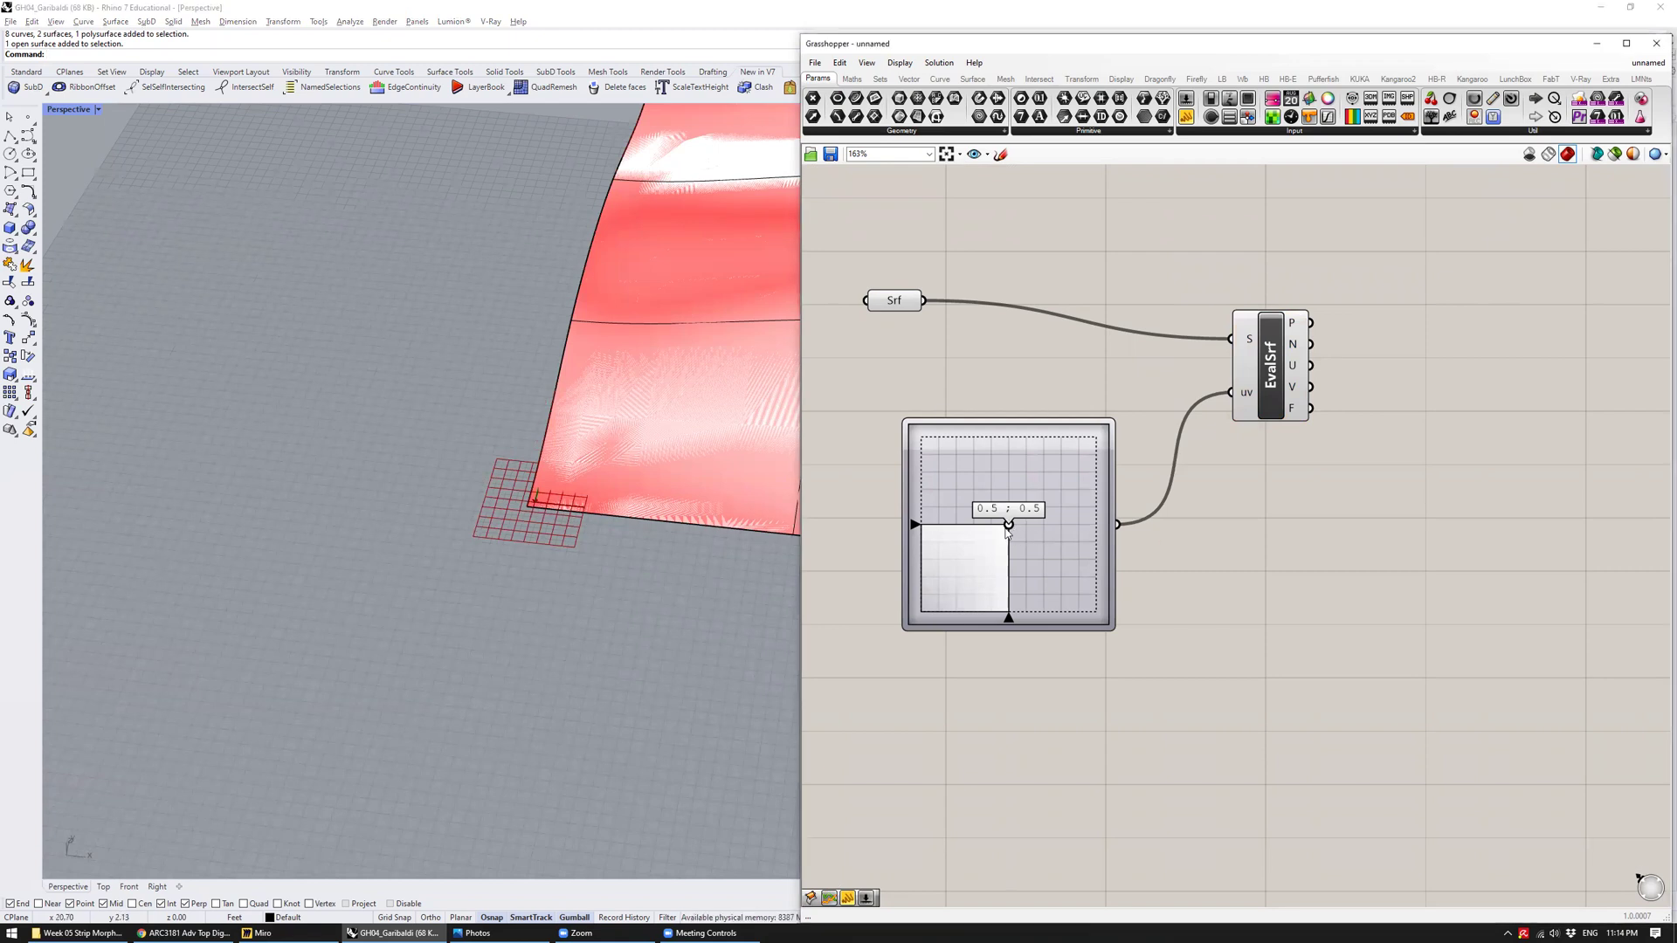
{"action": "left_click_drag", "start_coordinate": [1010, 527], "coordinate": [1208, 411]}
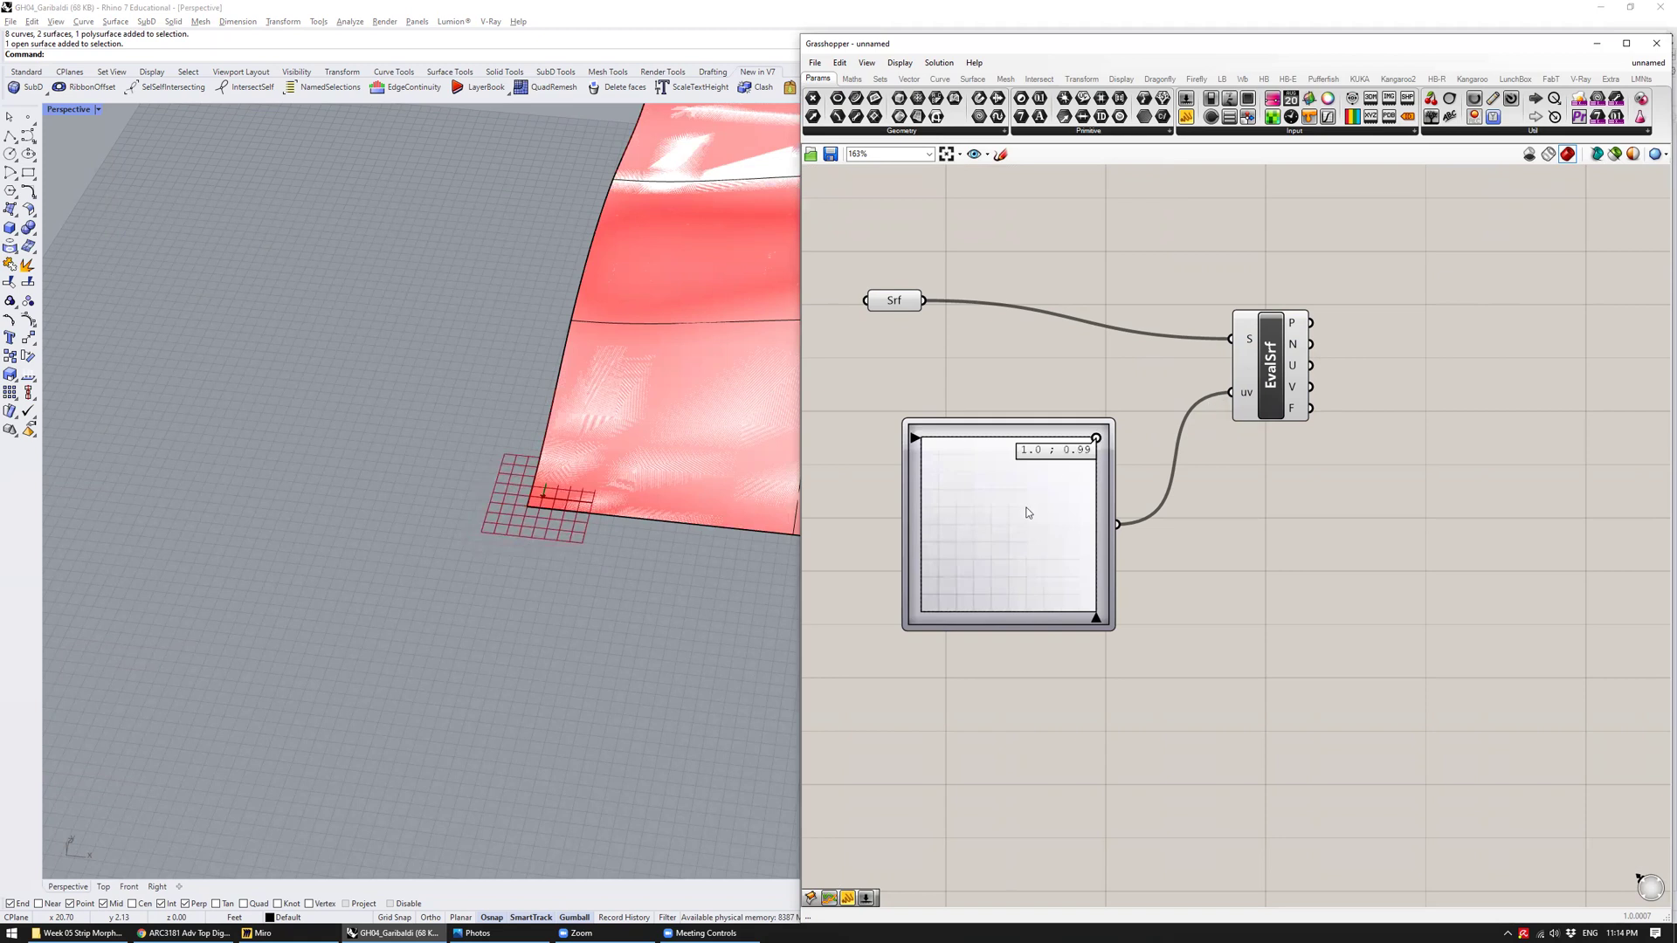
{"action": "left_click_drag", "start_coordinate": [1022, 450], "coordinate": [913, 613]}
{"action": "left_click_drag", "start_coordinate": [998, 548], "coordinate": [1170, 396]}
{"action": "mouse_move", "coordinate": [547, 507]}
{"action": "right_mouse_down"}
{"action": "mouse_move", "coordinate": [602, 589]}
{"action": "mouse_move", "coordinate": [629, 382]}
{"action": "mouse_move", "coordinate": [573, 435]}
{"action": "mouse_move", "coordinate": [571, 516]}
{"action": "mouse_move", "coordinate": [534, 516]}
{"action": "right_mouse_up"}
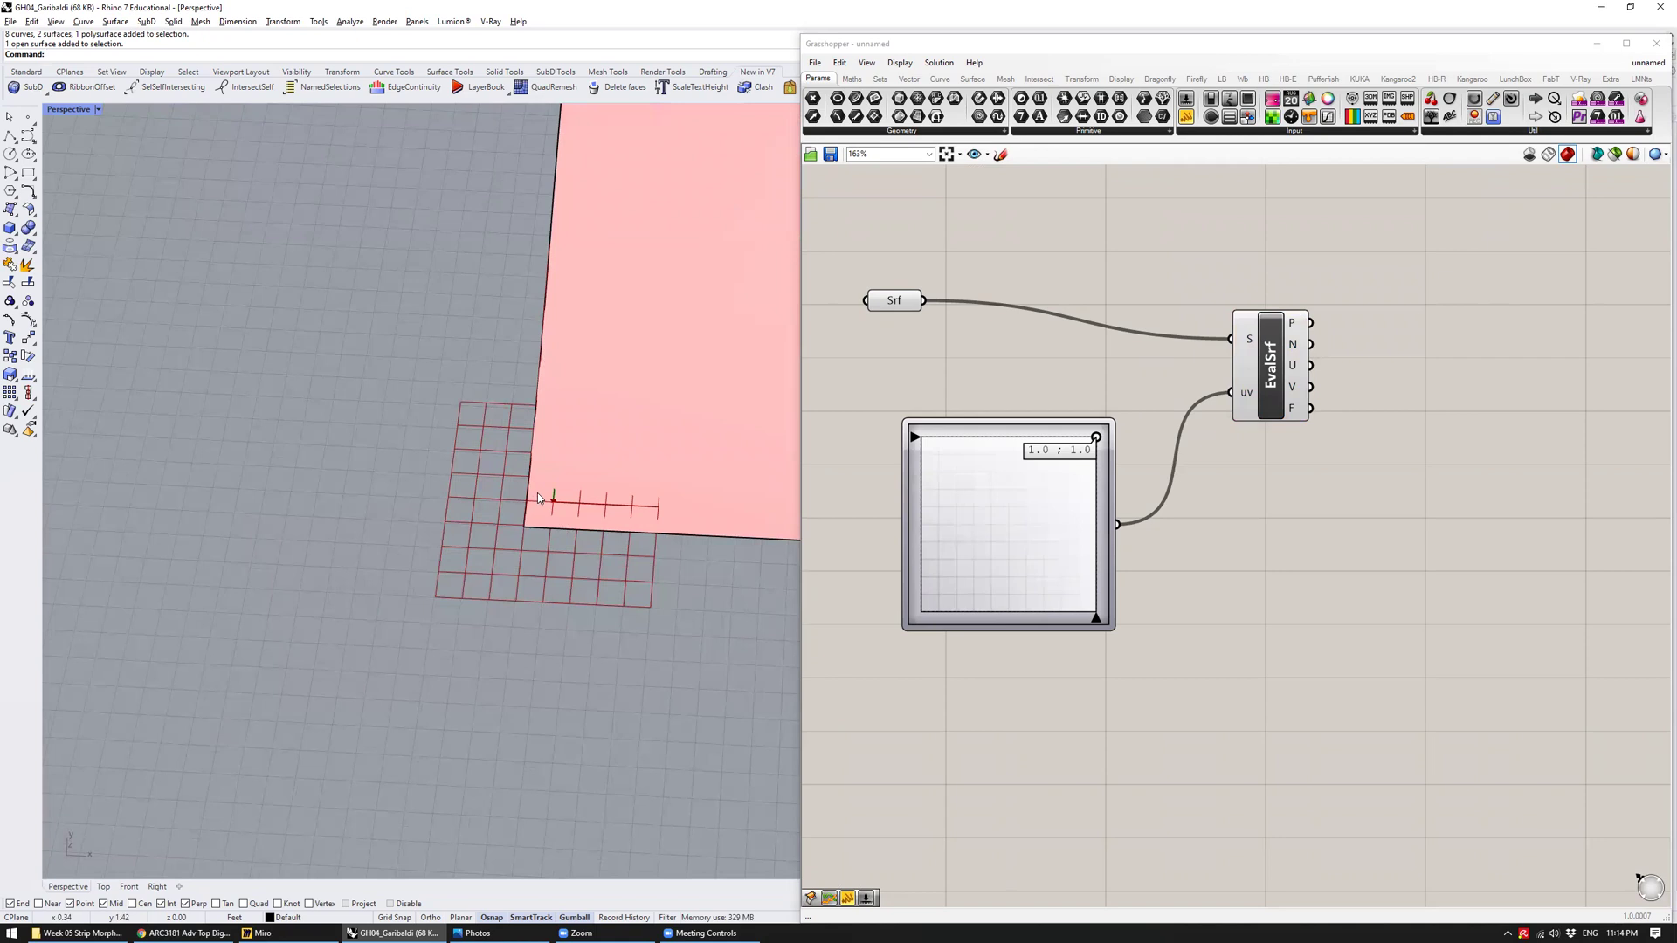
{"action": "scroll", "coordinate": [537, 492], "scroll_direction": "down", "scroll_amount": 10}
{"action": "right_click_drag", "start_coordinate": [537, 493], "coordinate": [631, 349]}
{"action": "scroll", "coordinate": [476, 476], "scroll_direction": "down", "scroll_amount": 4}
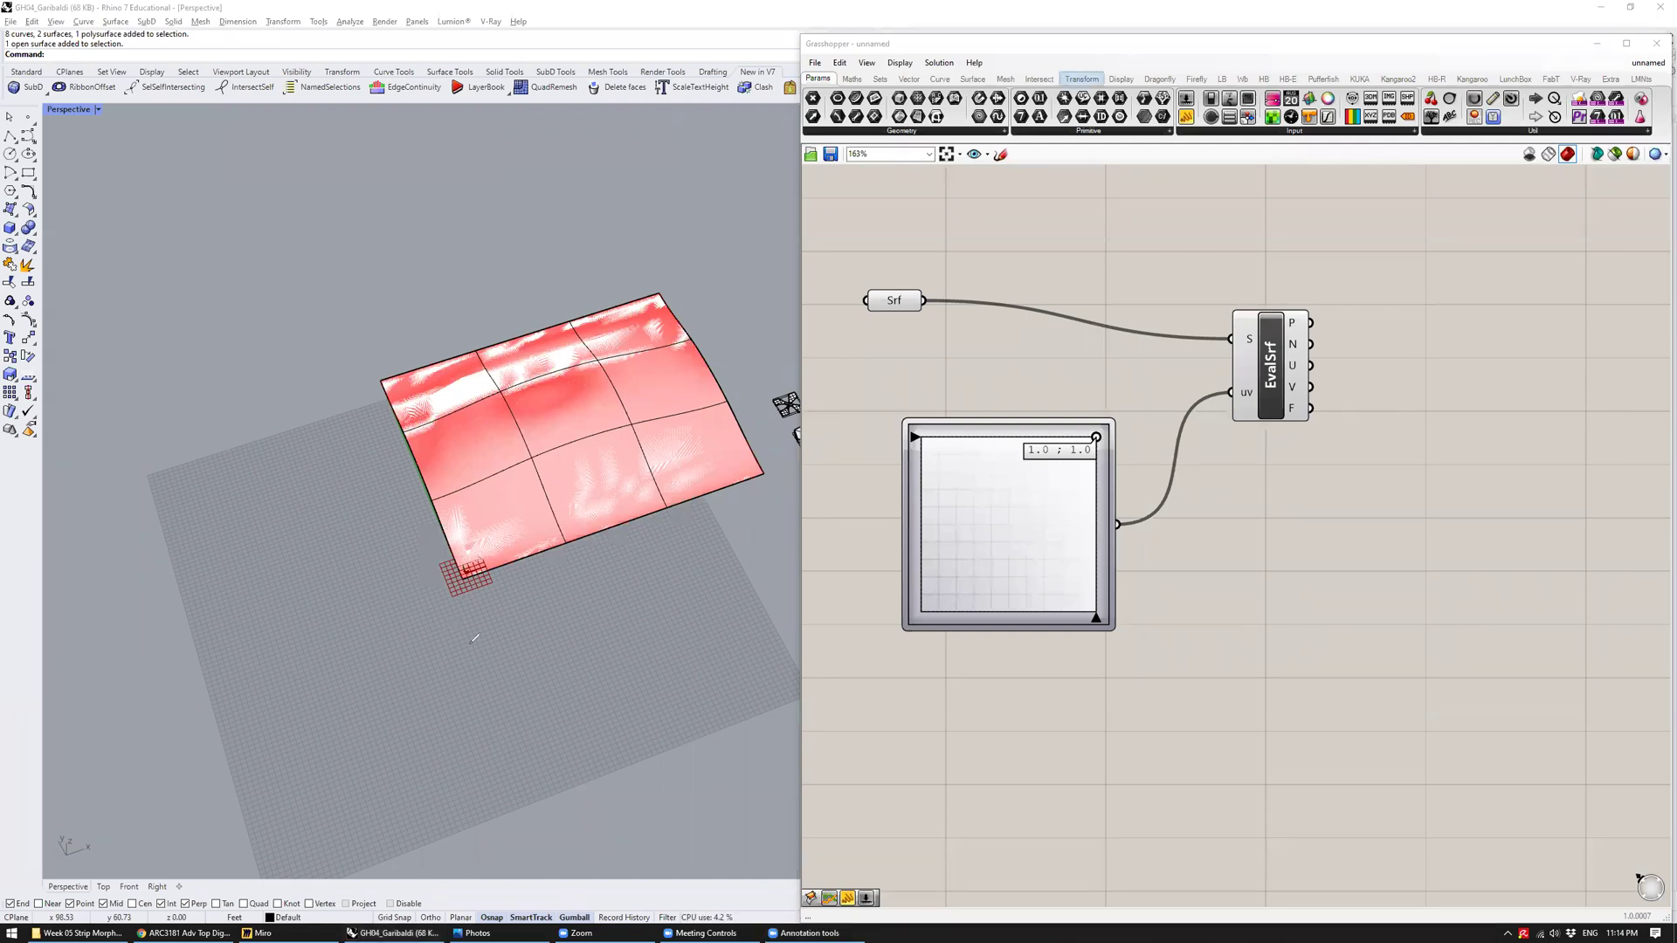
Draw screen annotations of three axis arrows labelled x, y and z on the grid in front of the surface
{"action": "mouse_move", "coordinate": [461, 716]}
{"action": "left_mouse_down"}
{"action": "mouse_move", "coordinate": [592, 688]}
{"action": "mouse_move", "coordinate": [567, 728]}
{"action": "left_mouse_up"}
{"action": "mouse_move", "coordinate": [472, 756]}
{"action": "left_mouse_down"}
{"action": "mouse_move", "coordinate": [418, 653]}
{"action": "mouse_move", "coordinate": [401, 686]}
{"action": "left_mouse_up"}
{"action": "left_click_drag", "start_coordinate": [419, 657], "coordinate": [448, 665]}
{"action": "mouse_move", "coordinate": [460, 724]}
{"action": "left_mouse_down"}
{"action": "mouse_move", "coordinate": [479, 646]}
{"action": "mouse_move", "coordinate": [500, 657]}
{"action": "left_mouse_up"}
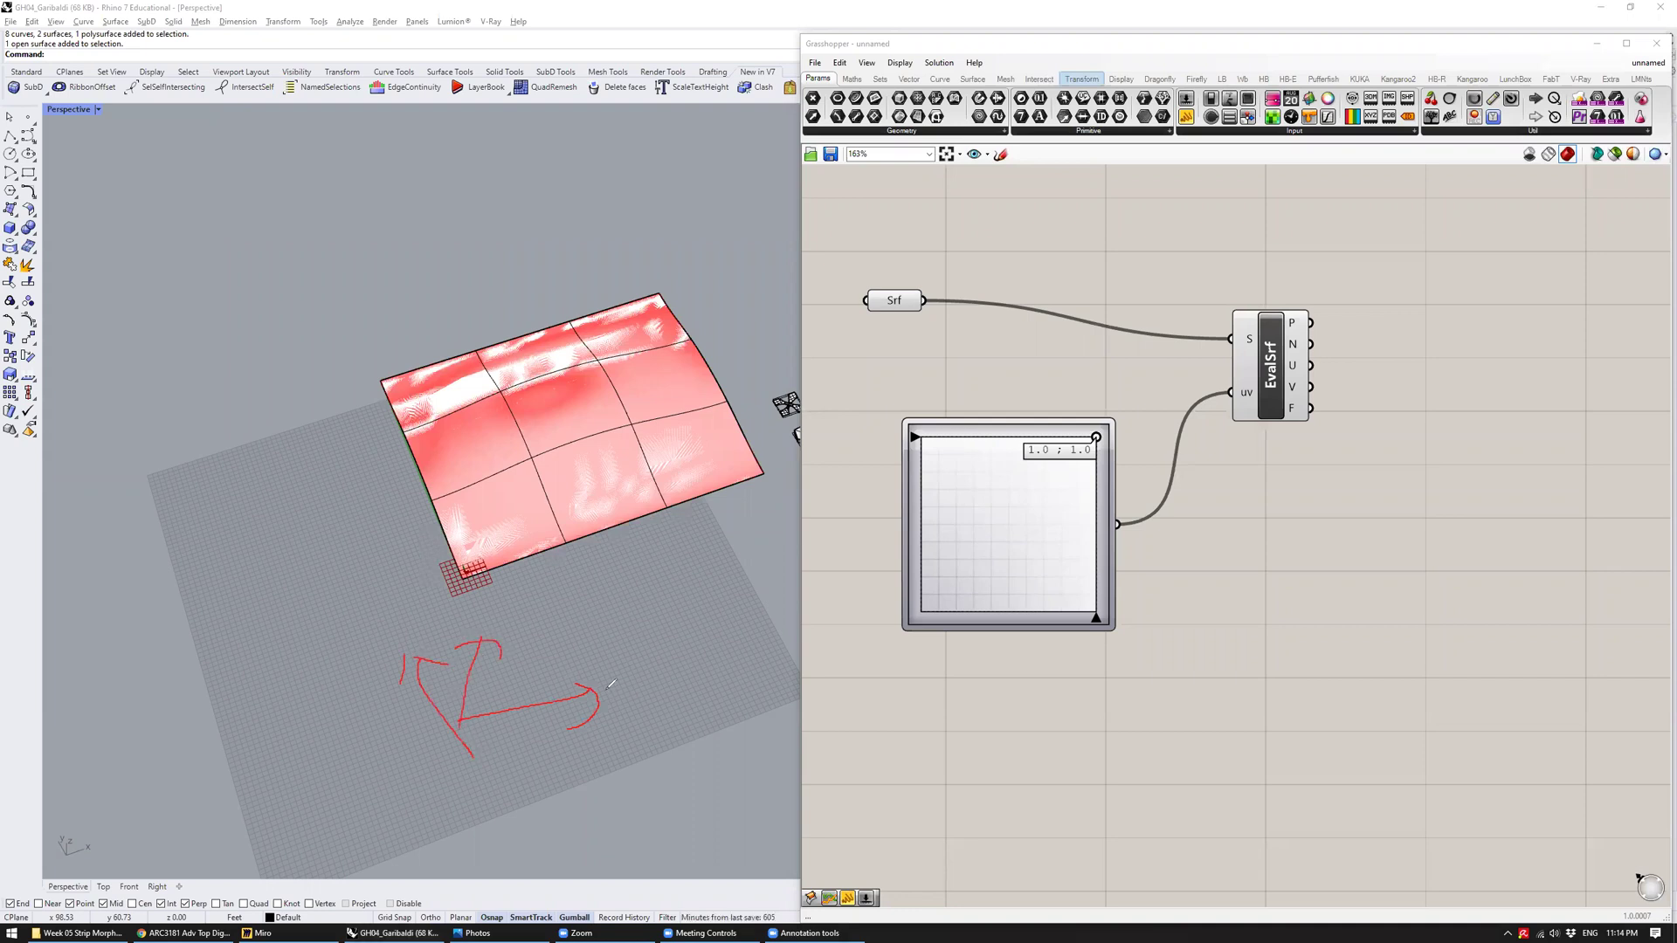
{"action": "mouse_move", "coordinate": [600, 695]}
{"action": "left_mouse_down"}
{"action": "mouse_move", "coordinate": [632, 671]}
{"action": "mouse_move", "coordinate": [629, 703]}
{"action": "left_mouse_up"}
{"action": "left_click_drag", "start_coordinate": [387, 631], "coordinate": [384, 669]}
{"action": "left_click_drag", "start_coordinate": [417, 630], "coordinate": [399, 699]}
{"action": "left_click_drag", "start_coordinate": [498, 619], "coordinate": [502, 651]}
Annotate U, V and W direction arrows from the surface's corner, and clear all annotations
{"action": "mouse_move", "coordinate": [471, 565]}
{"action": "left_mouse_down"}
{"action": "mouse_move", "coordinate": [589, 530]}
{"action": "mouse_move", "coordinate": [582, 550]}
{"action": "mouse_move", "coordinate": [632, 501]}
{"action": "left_mouse_up"}
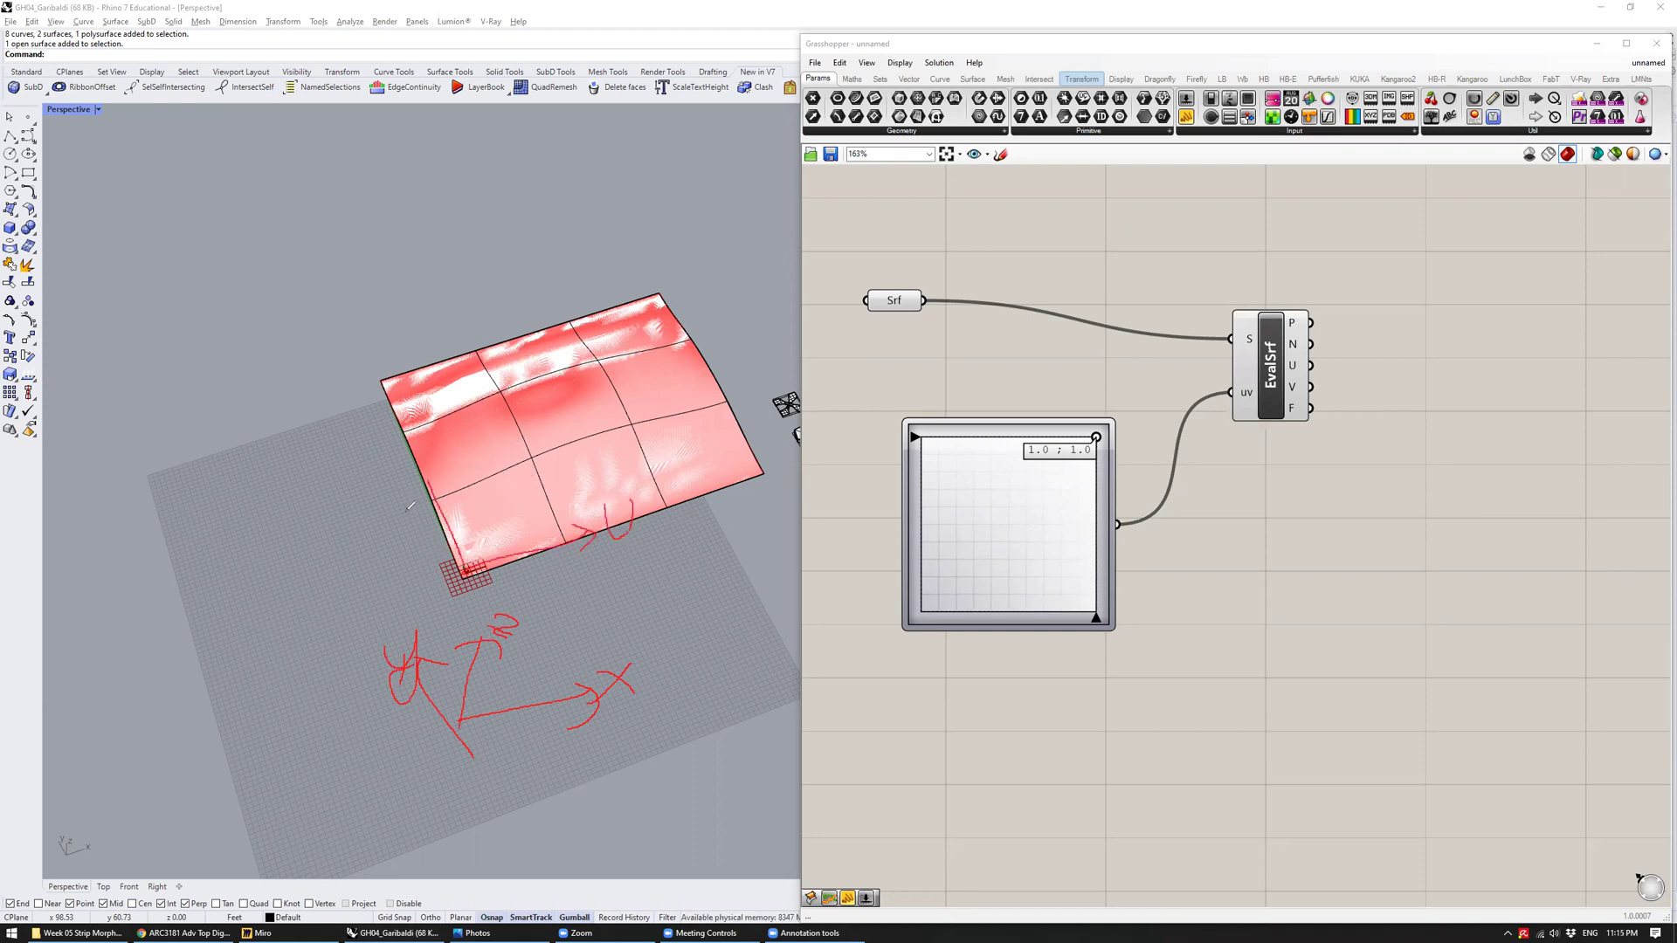
{"action": "mouse_move", "coordinate": [431, 479]}
{"action": "left_mouse_down"}
{"action": "mouse_move", "coordinate": [407, 514]}
{"action": "mouse_move", "coordinate": [371, 453]}
{"action": "left_mouse_up"}
{"action": "mouse_move", "coordinate": [465, 563]}
{"action": "left_mouse_down"}
{"action": "mouse_move", "coordinate": [454, 456]}
{"action": "mouse_move", "coordinate": [502, 395]}
{"action": "left_mouse_up"}
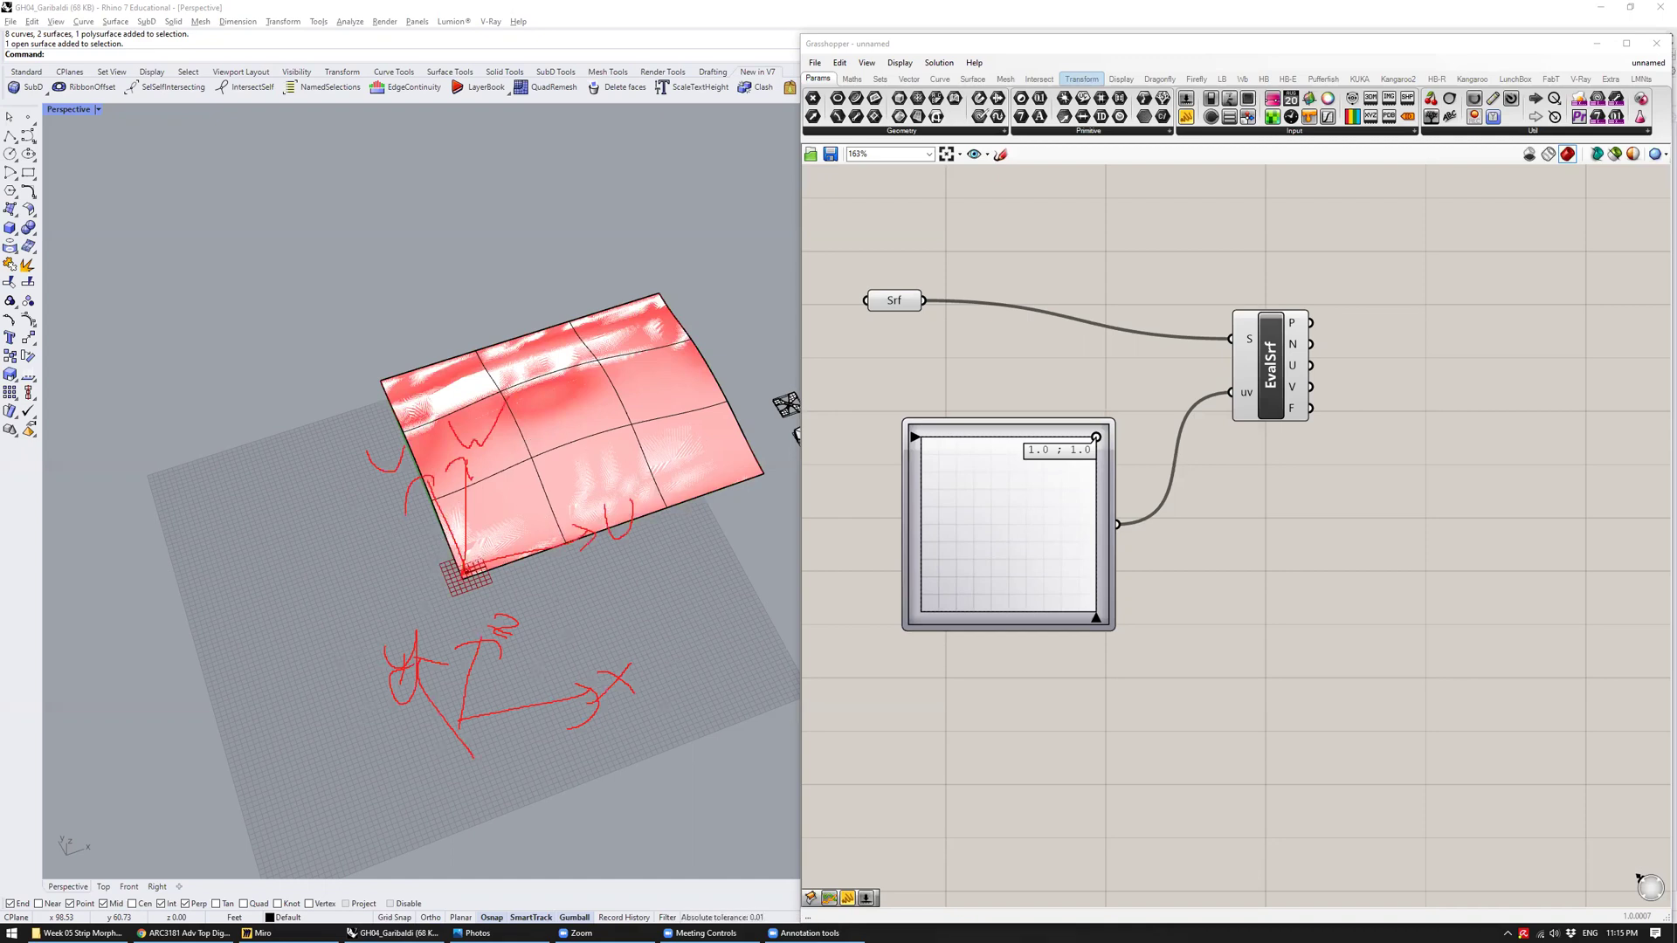
{"action": "left_click", "coordinate": [996, 95]}
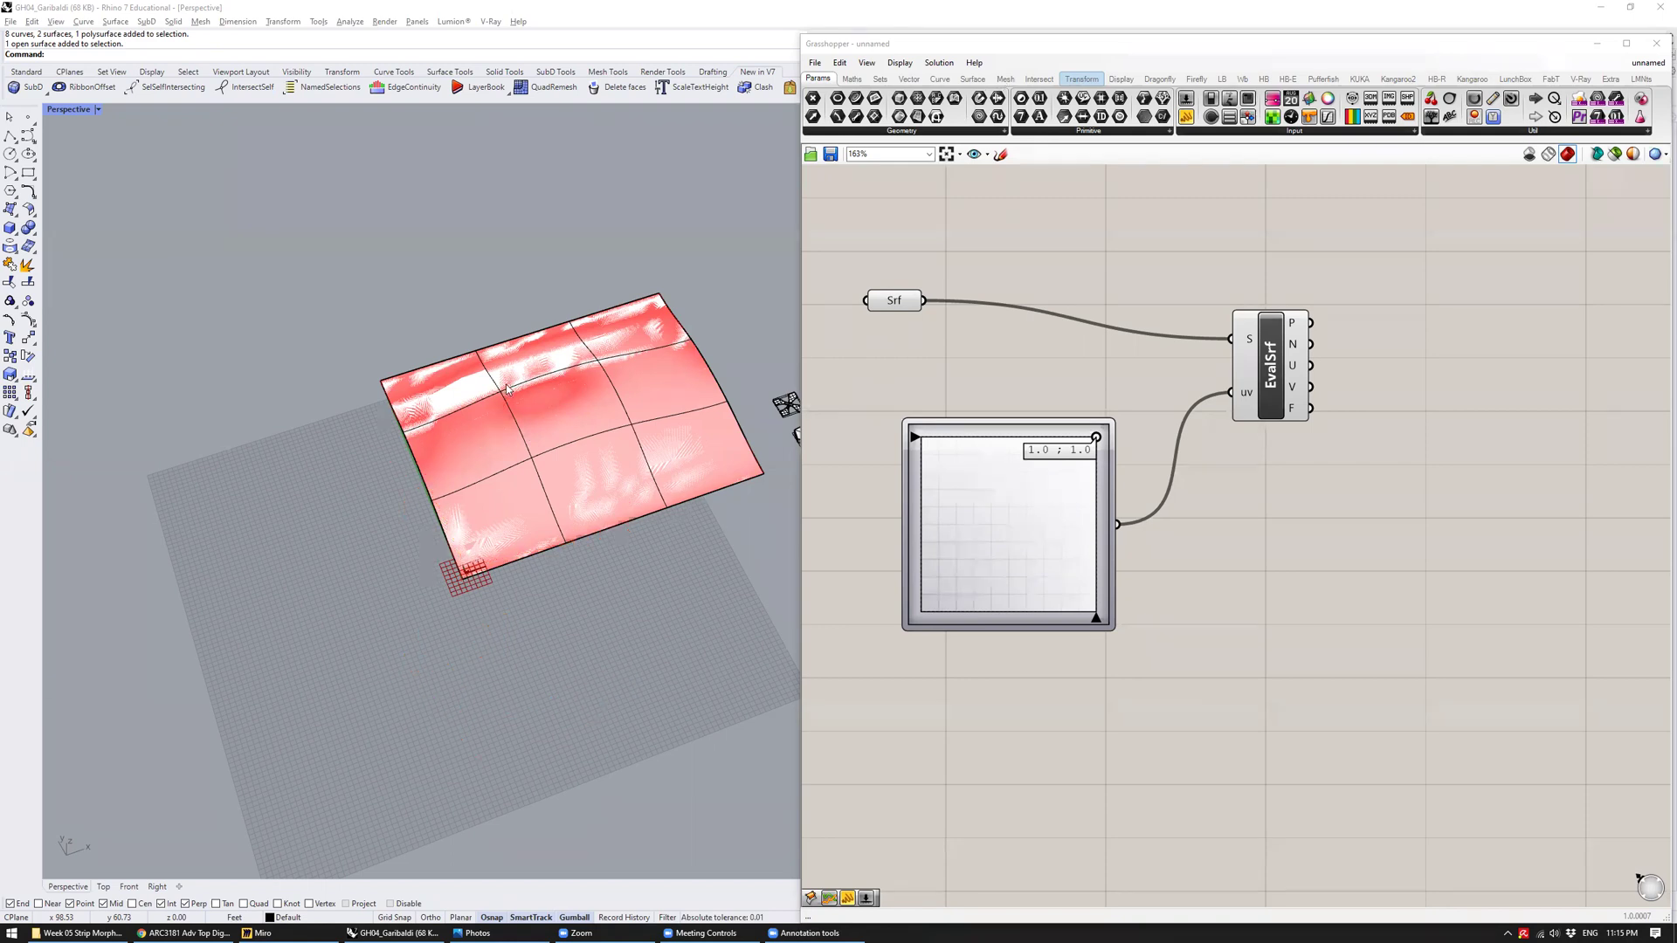
Examine where the evaluated frame sits at the surface corner with the MD Slider at its 1.0 ; 1.0 maximum
{"action": "scroll", "coordinate": [412, 431], "scroll_direction": "up", "scroll_amount": 2}
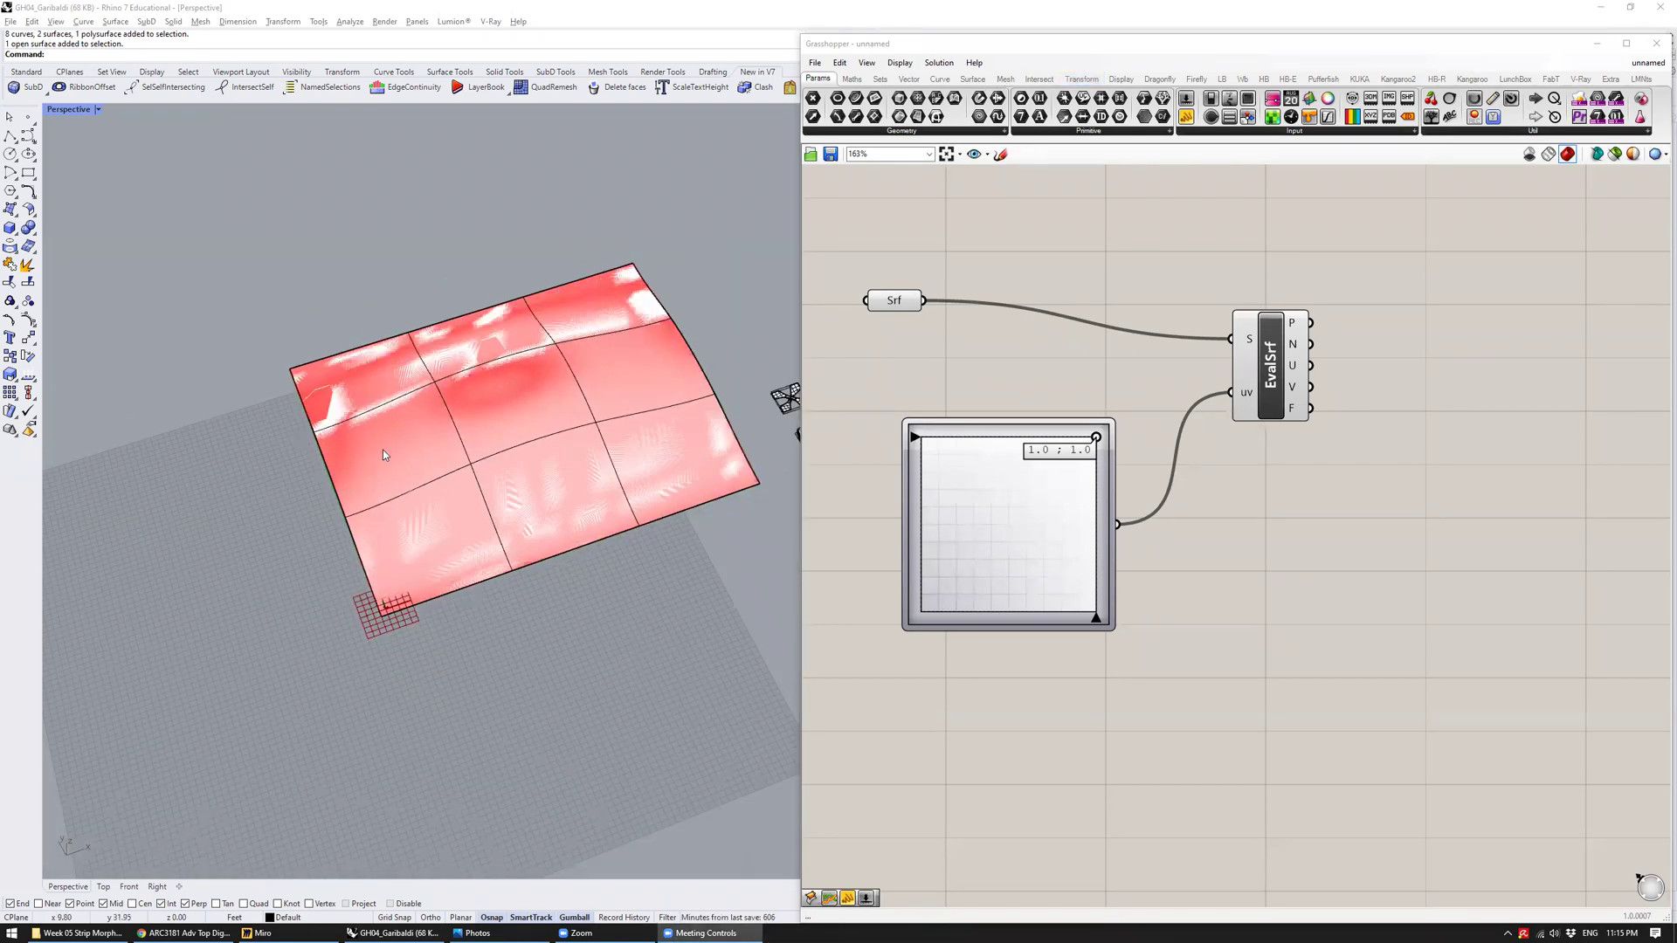
{"action": "scroll", "coordinate": [402, 533], "scroll_direction": "up", "scroll_amount": 5}
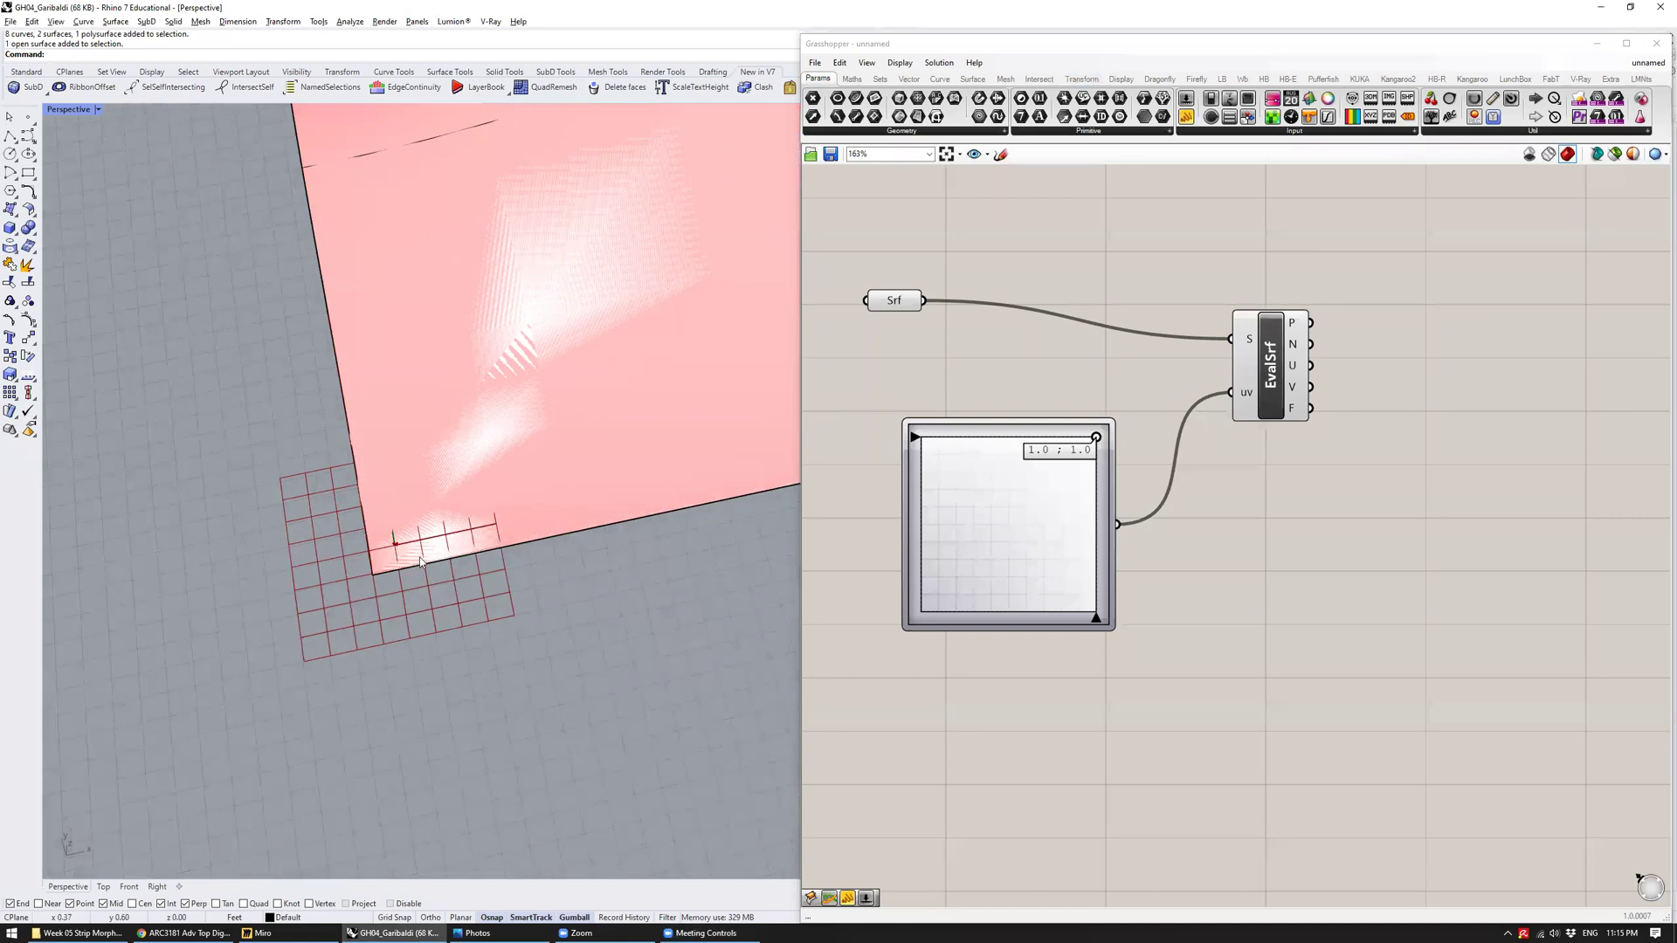
{"action": "right_click_drag", "start_coordinate": [420, 561], "coordinate": [704, 496]}
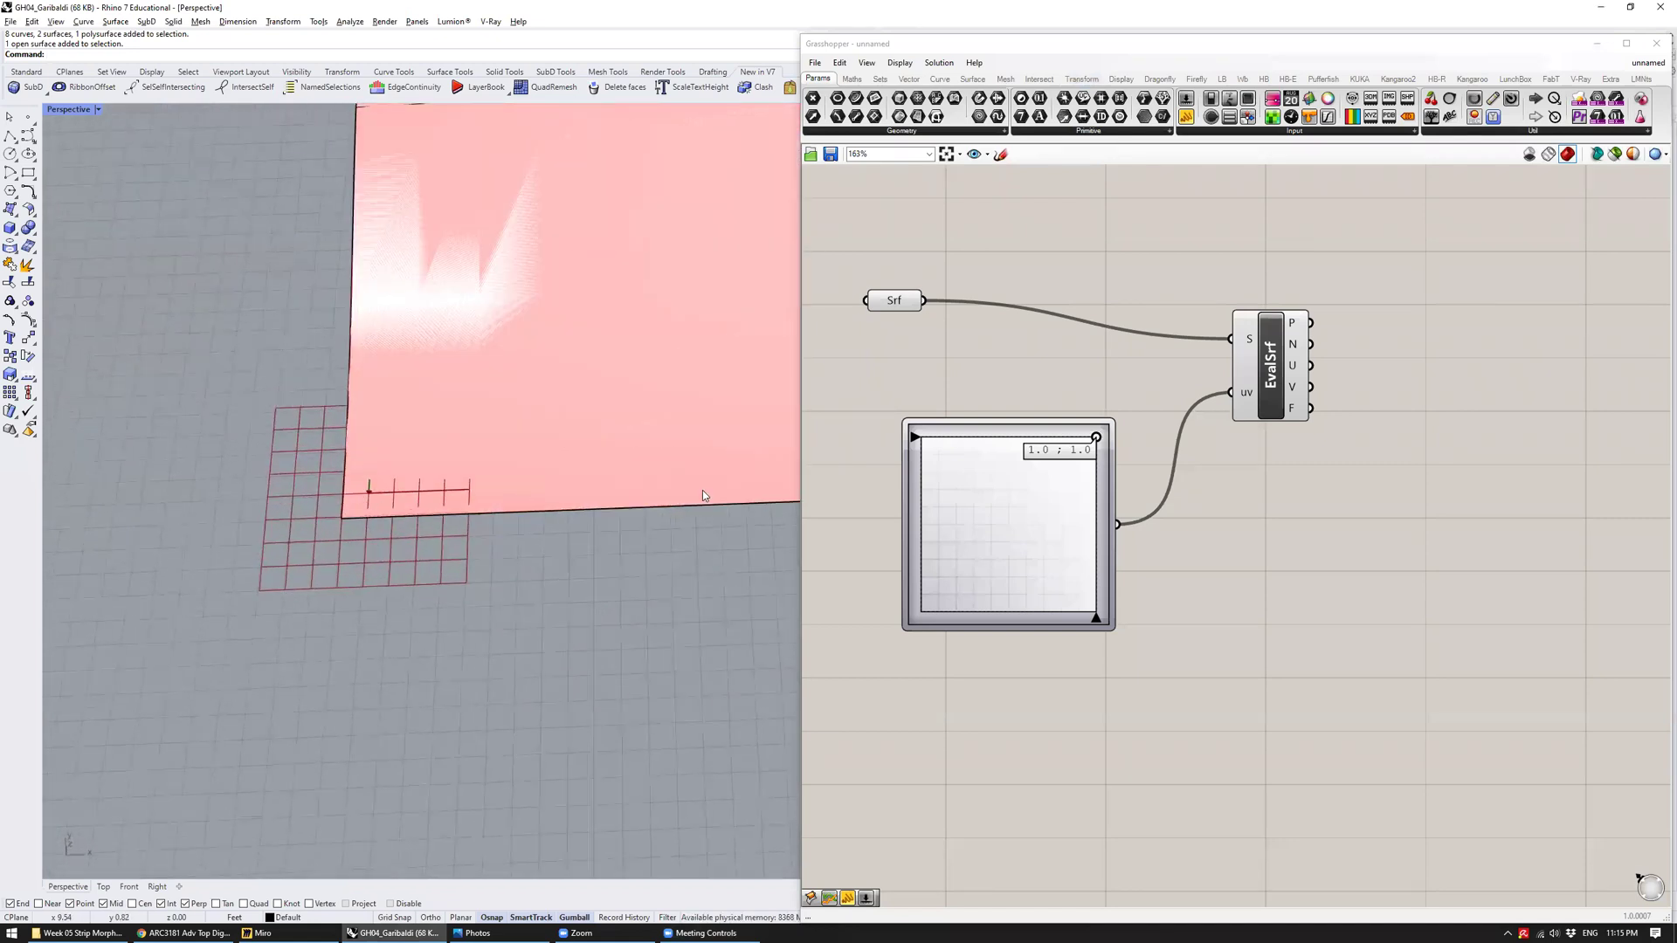
{"action": "left_click_drag", "start_coordinate": [1097, 437], "coordinate": [1145, 395]}
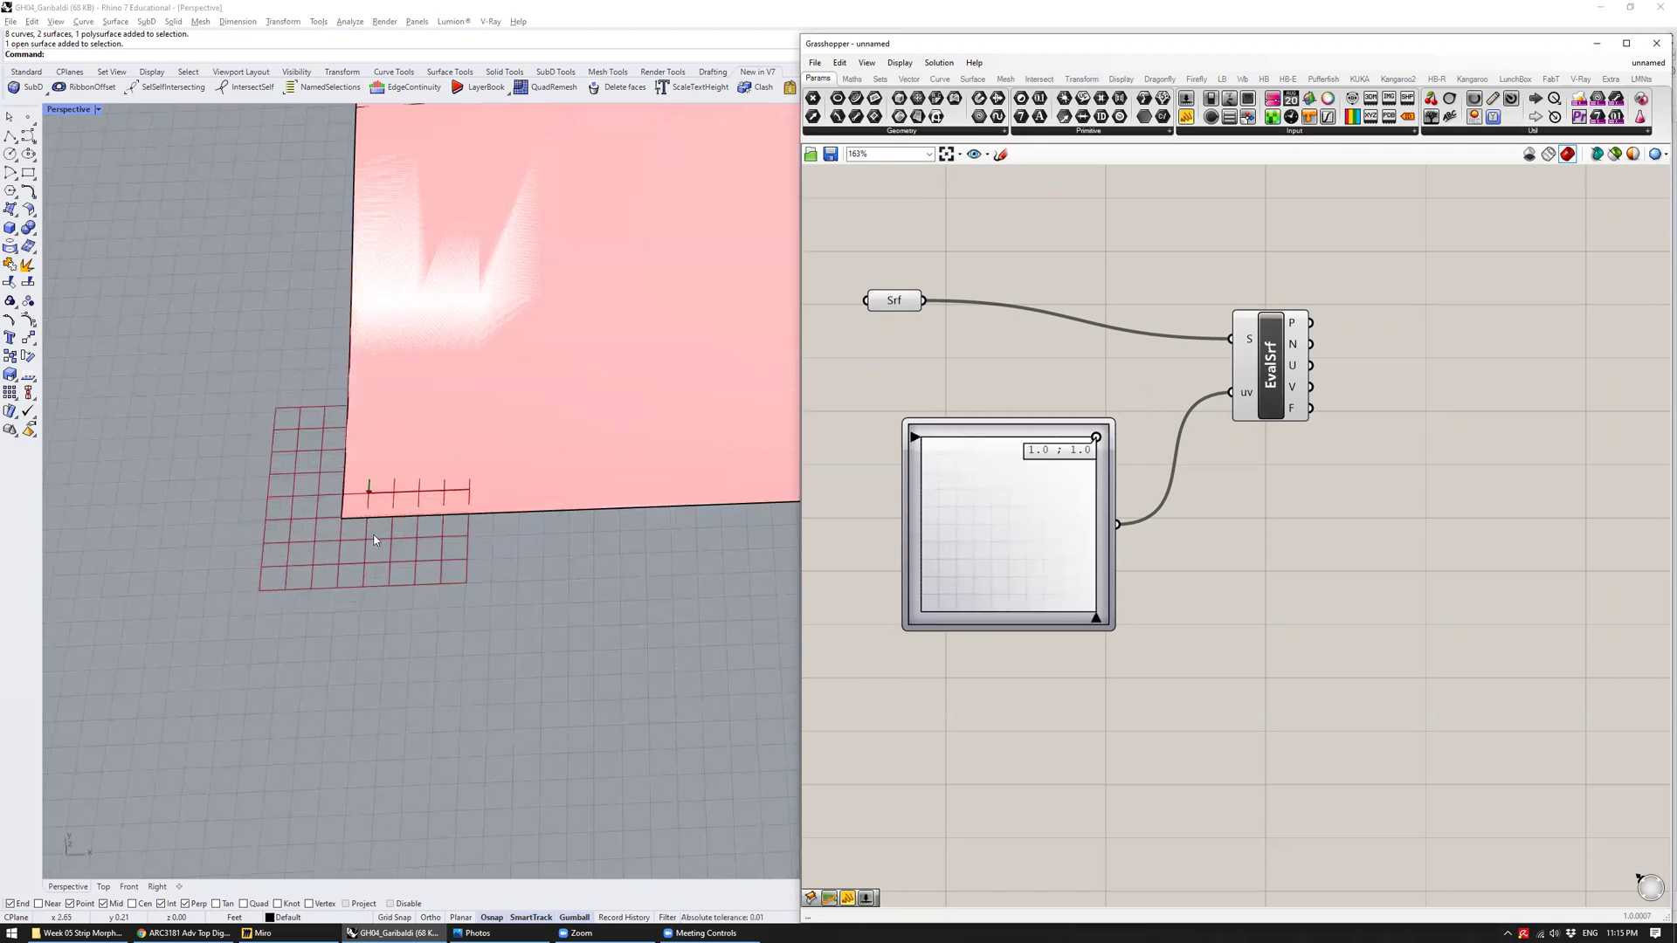
{"action": "scroll", "coordinate": [384, 537], "scroll_direction": "down", "scroll_amount": 3}
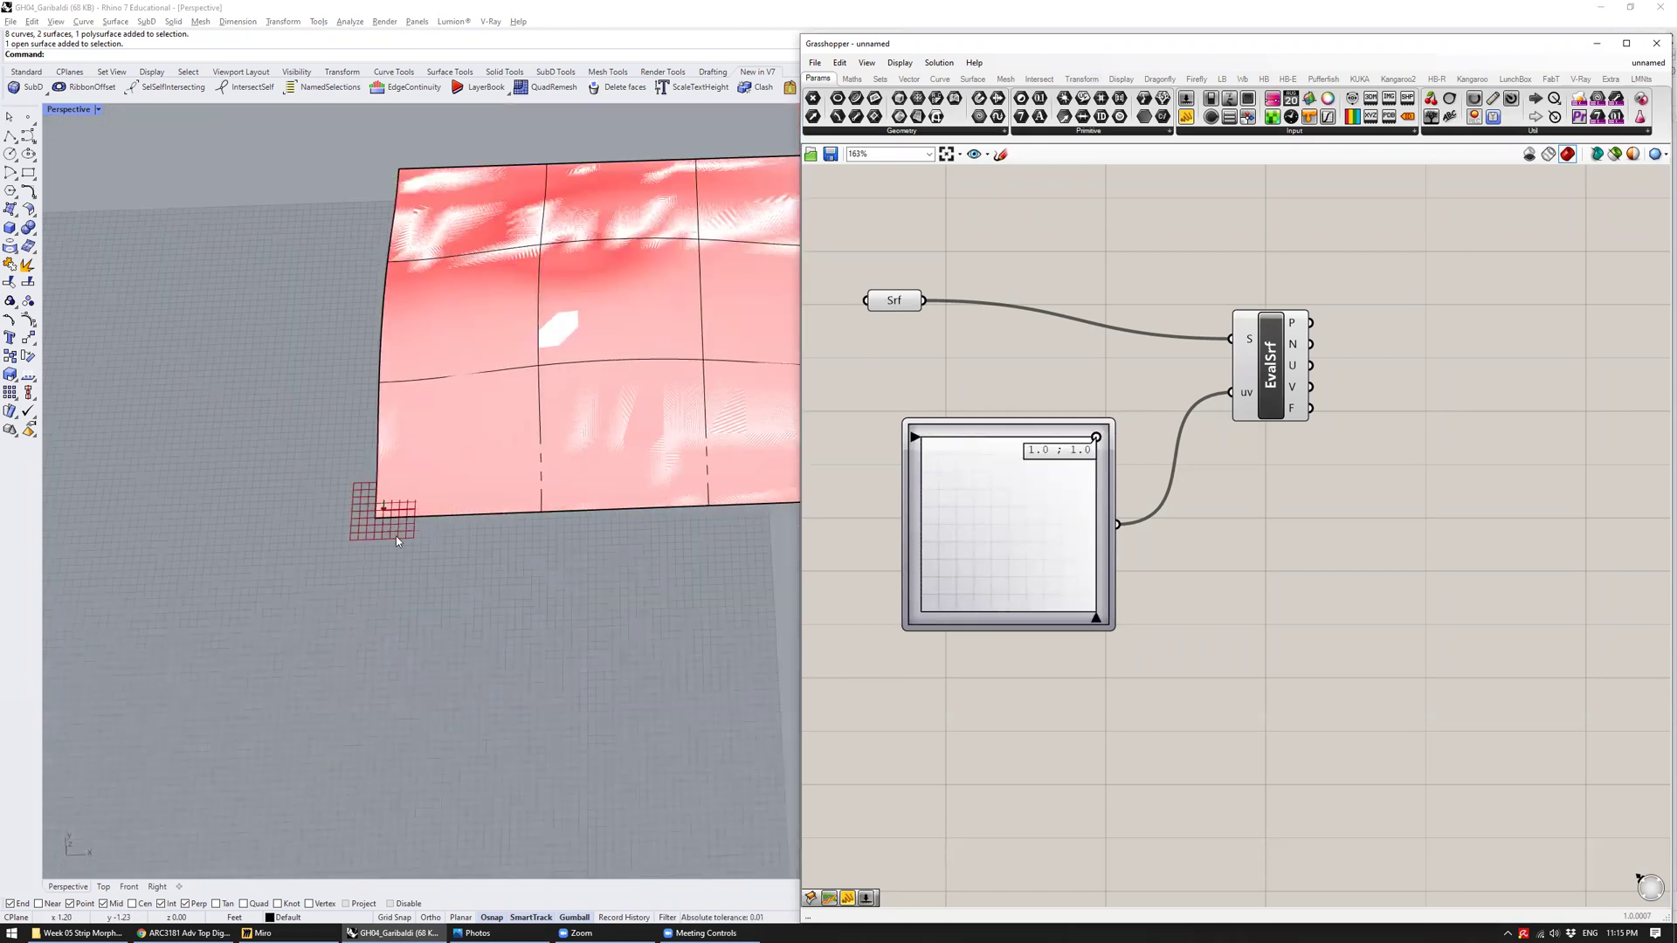
{"action": "scroll", "coordinate": [395, 538], "scroll_direction": "down", "scroll_amount": 3}
Move the Surface parameter slightly closer to the Evaluate Surface component
{"action": "left_click", "coordinate": [913, 303]}
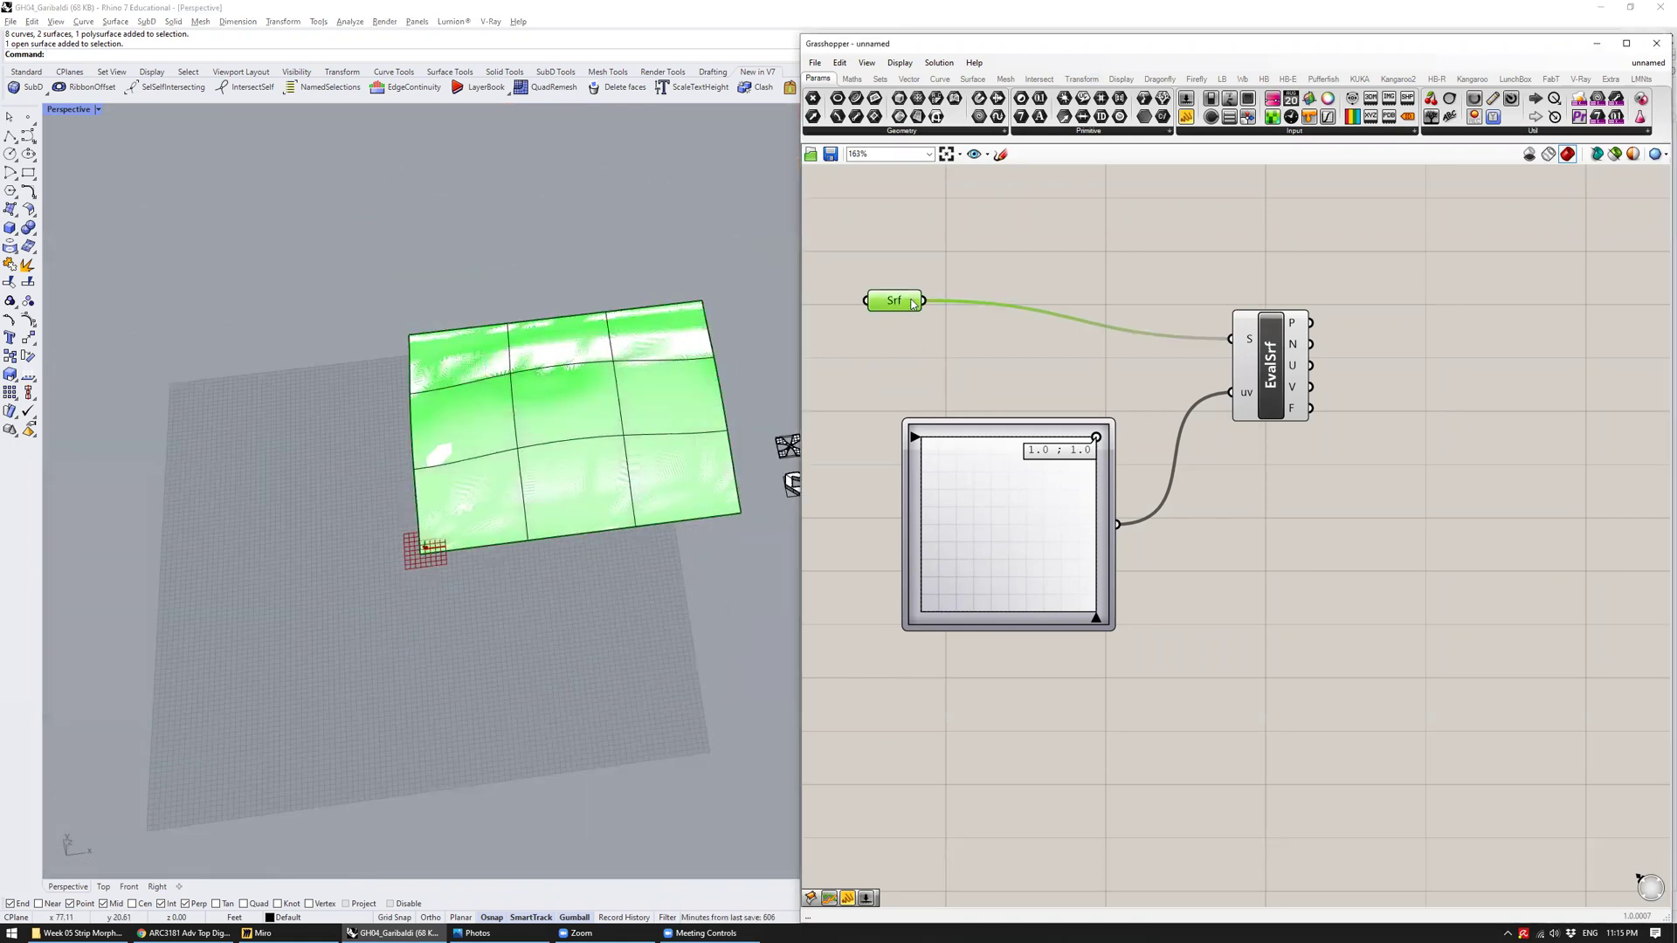
{"action": "left_click_drag", "start_coordinate": [913, 303], "coordinate": [941, 315]}
{"action": "left_click", "coordinate": [982, 343]}
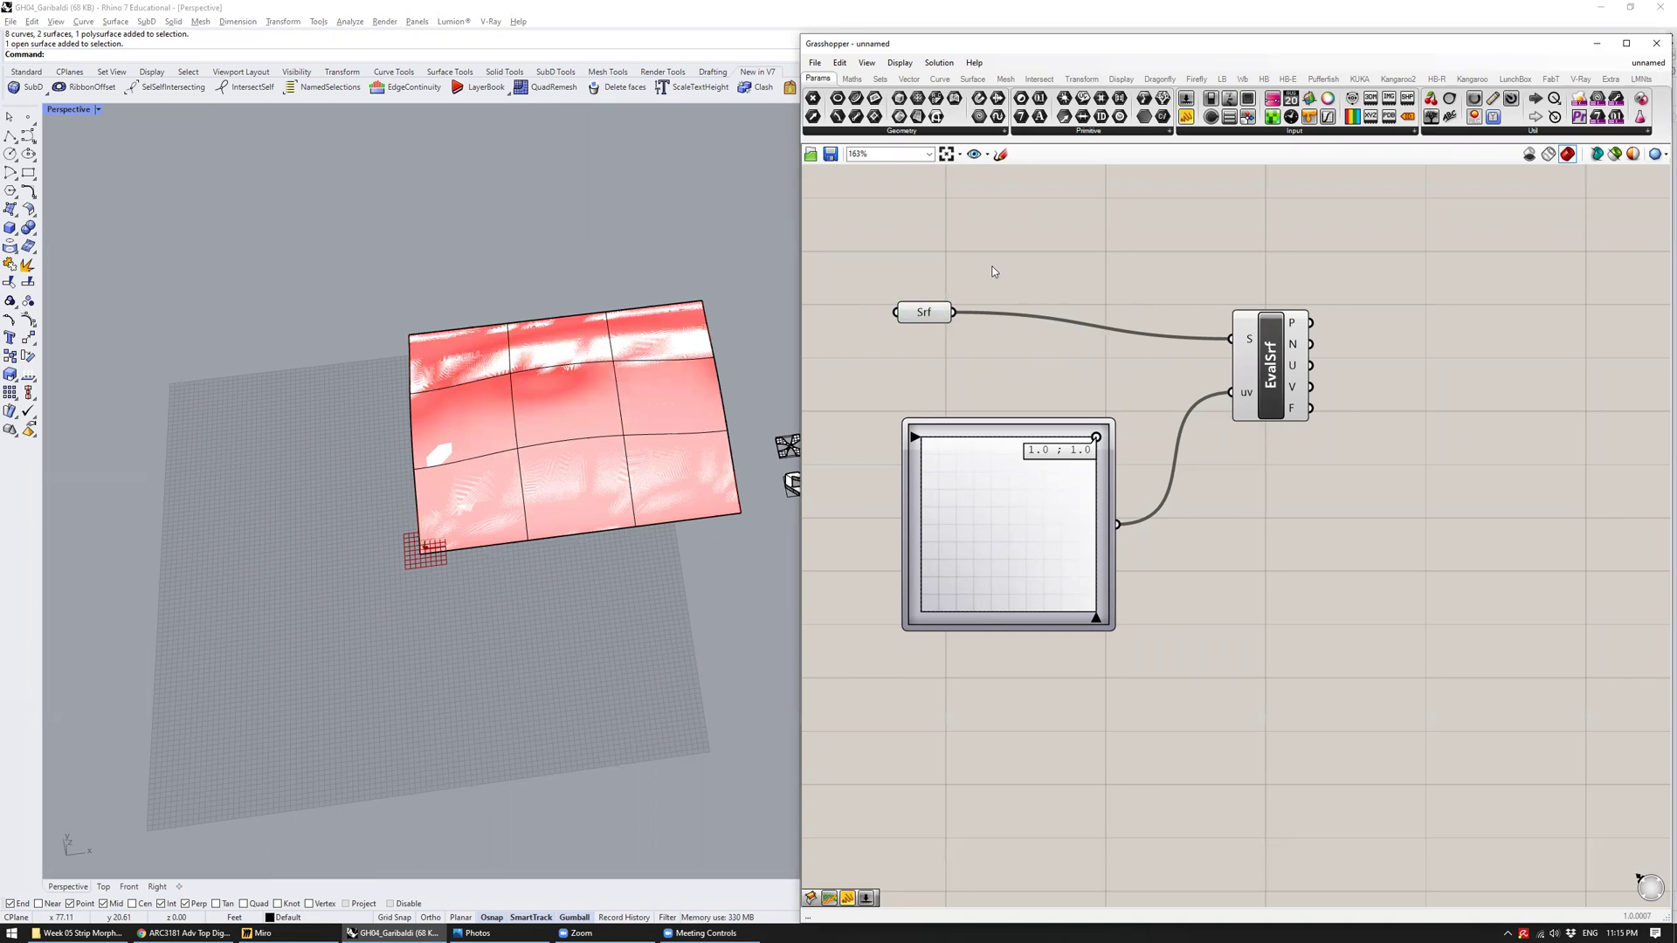
{"action": "left_click", "coordinate": [924, 316]}
{"action": "left_click", "coordinate": [1182, 351]}
Reparameterize the S input of the Evaluate Surface component
{"action": "right_click", "coordinate": [1251, 344]}
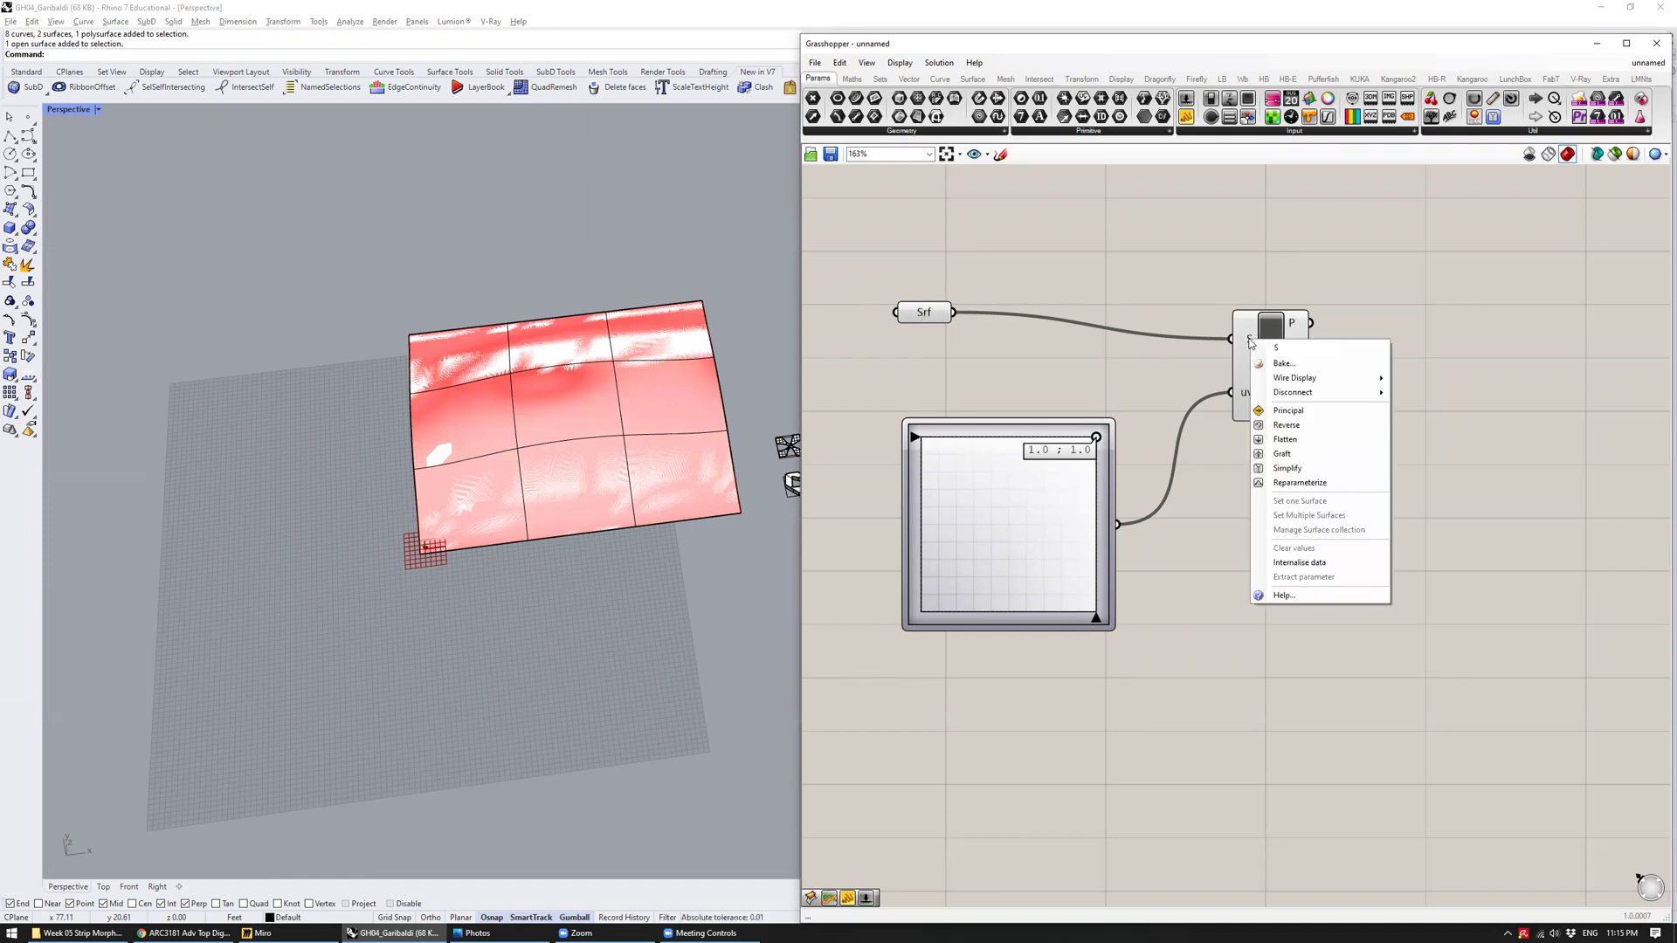
{"action": "left_click", "coordinate": [1339, 484]}
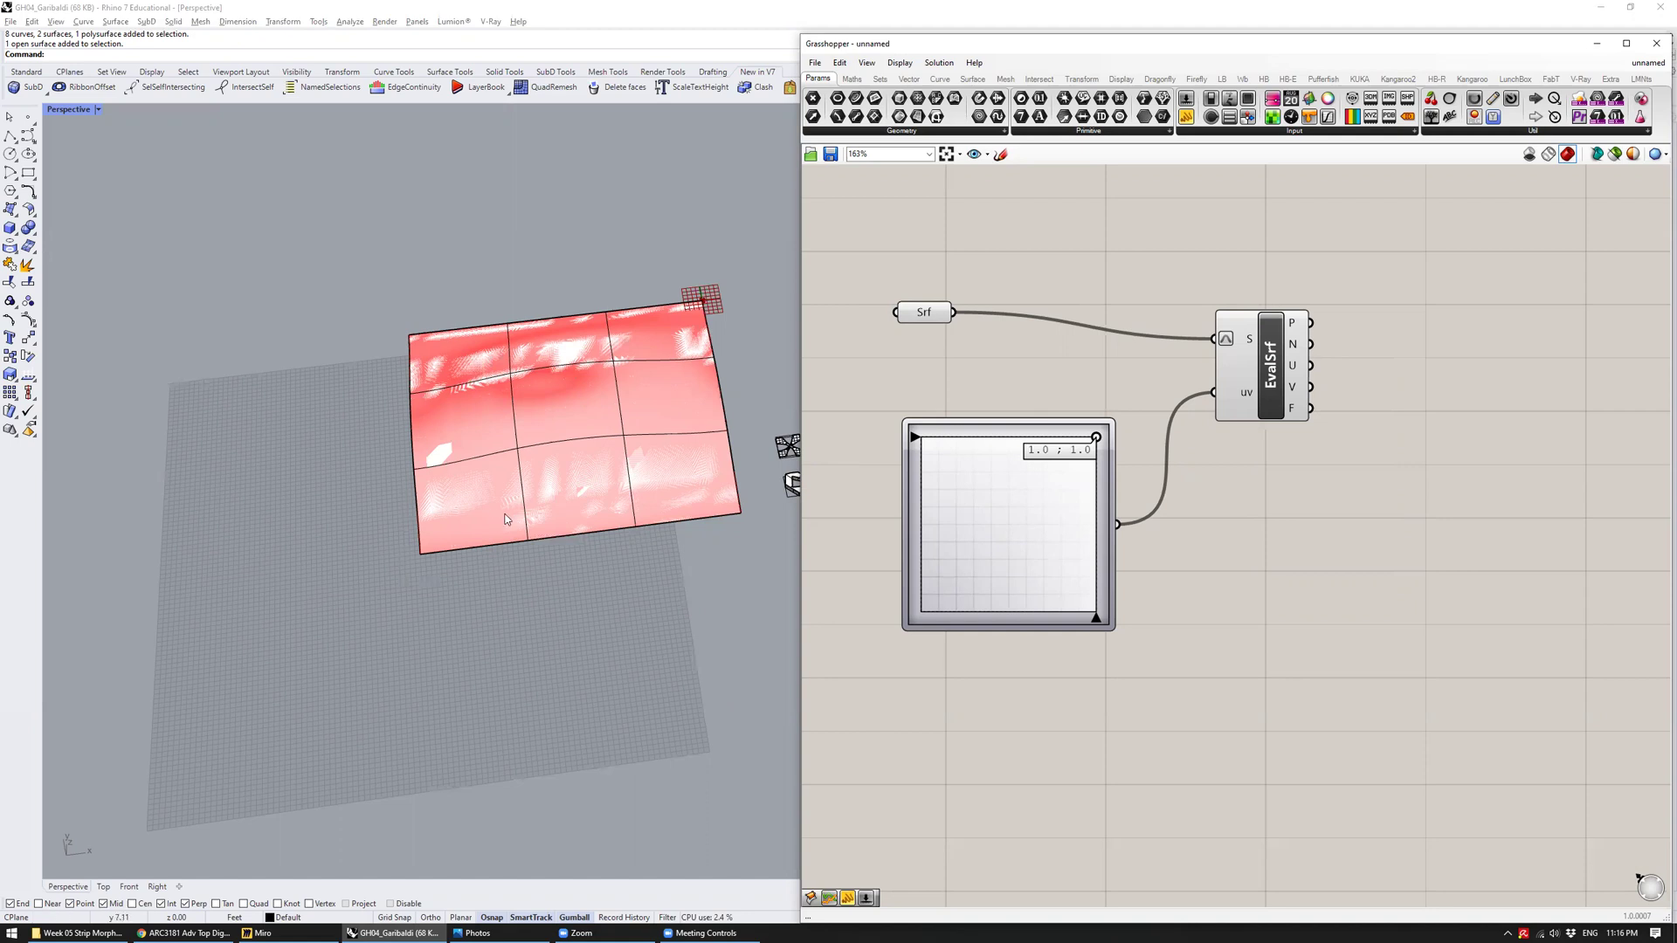
{"action": "left_click", "coordinate": [581, 405]}
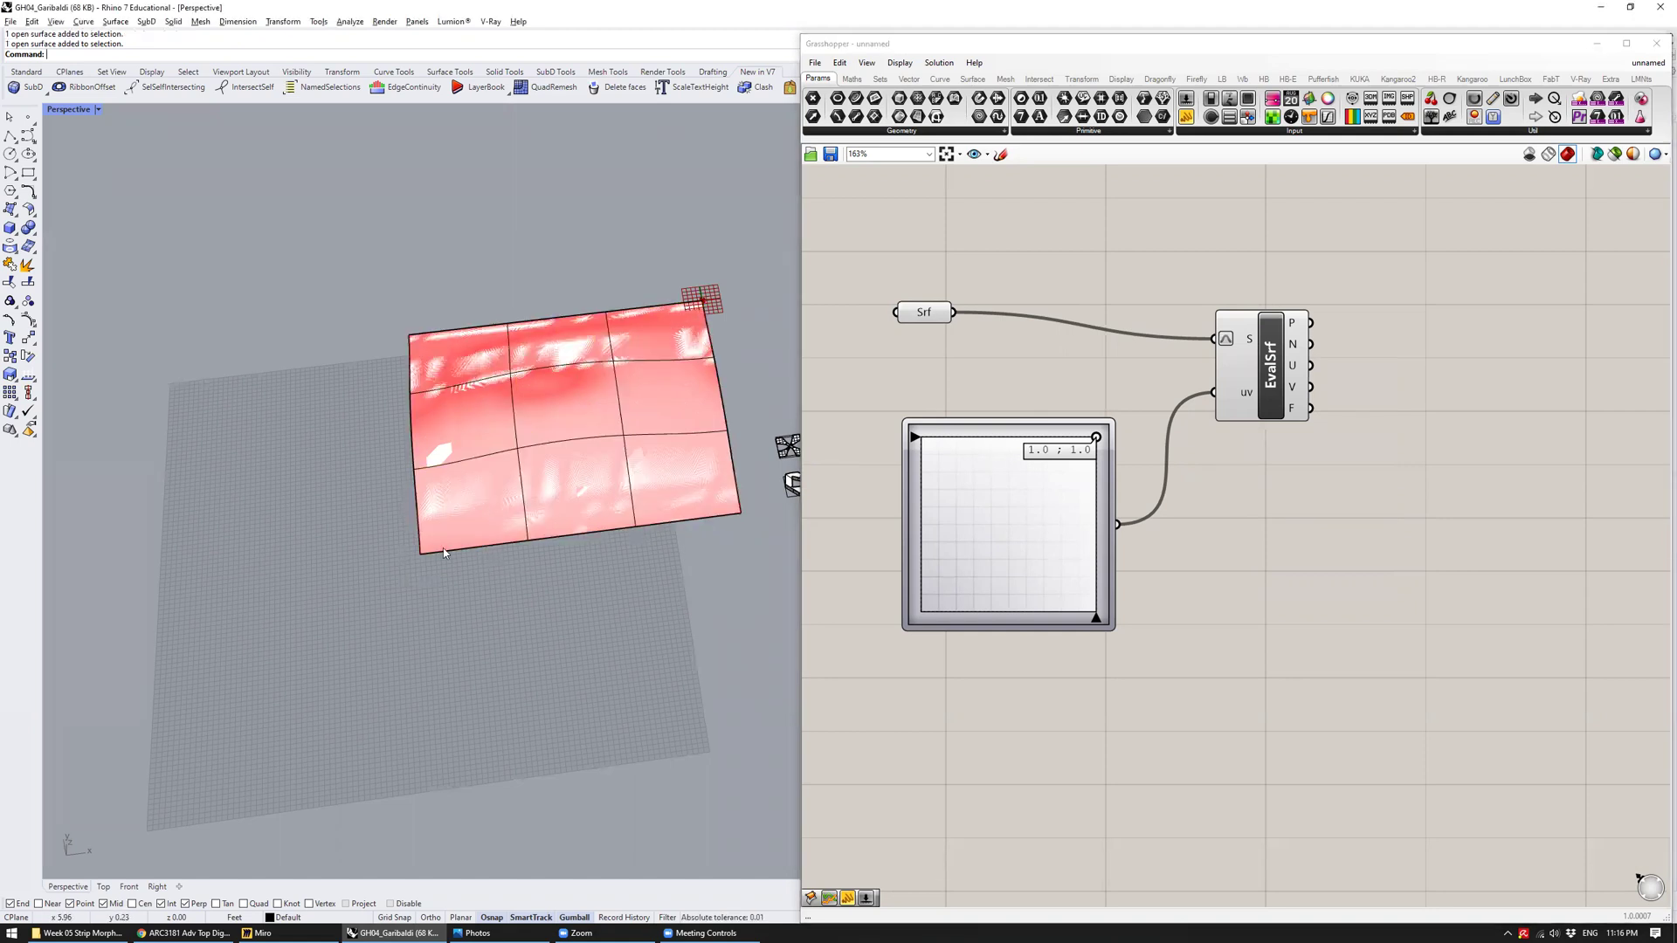
Select and deselect the surface, and set the MD Slider to about 0.52 ; 0.36 to bring the evaluated frame near the surface's middle
{"action": "left_click", "coordinate": [539, 434]}
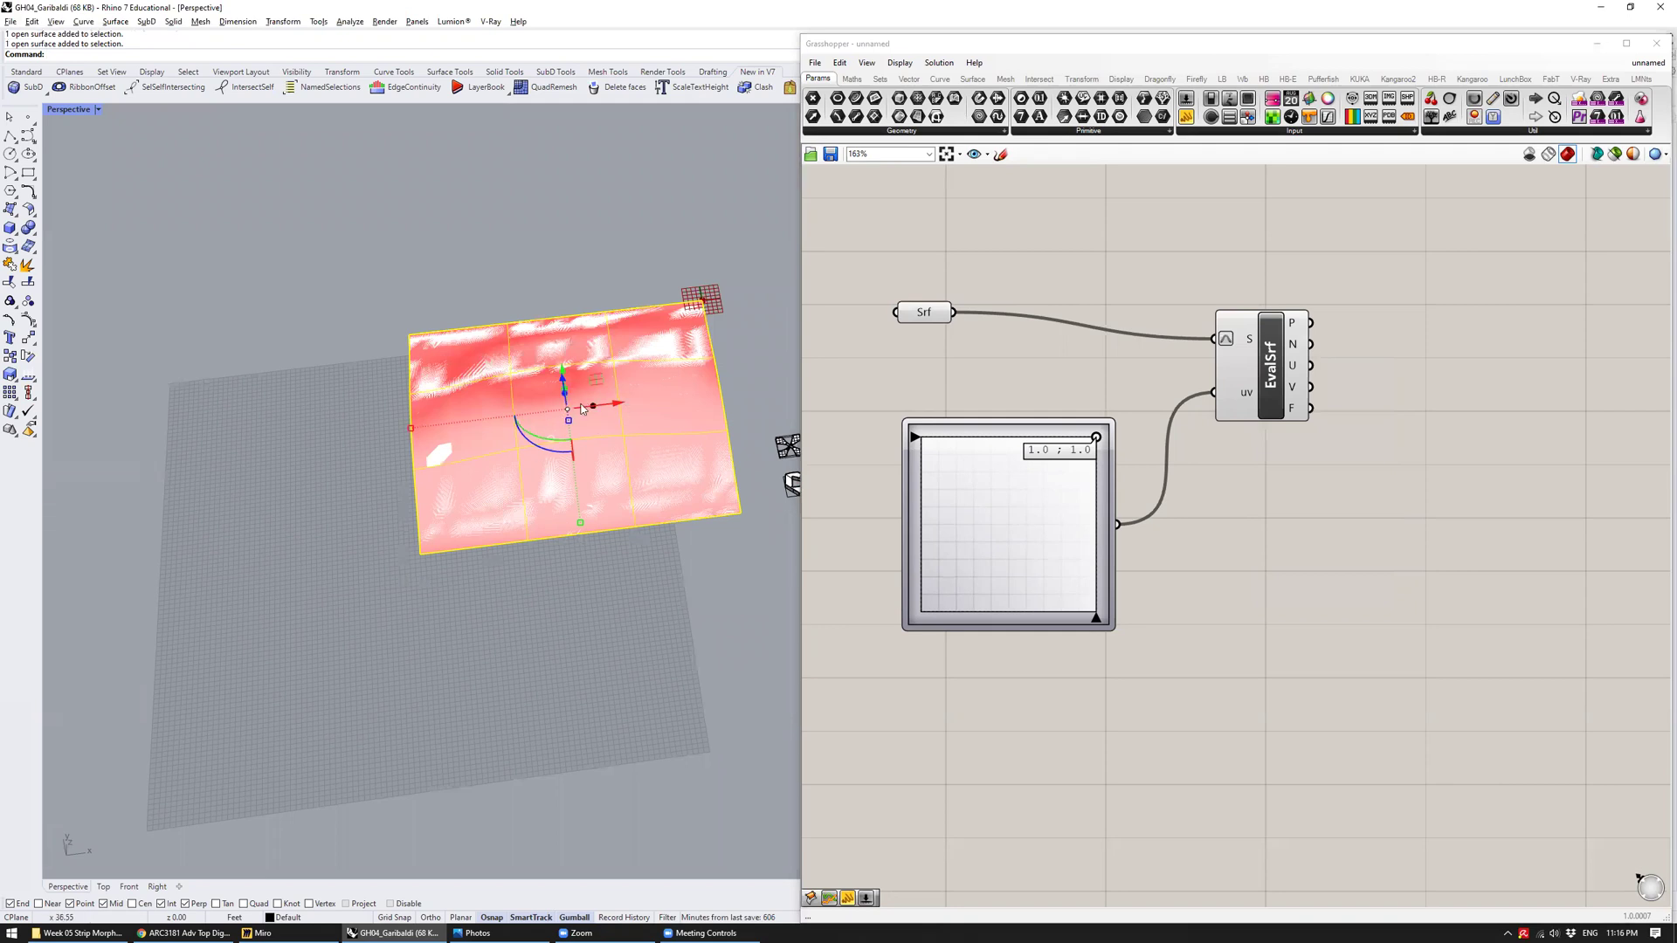
{"action": "left_click", "coordinate": [1095, 451]}
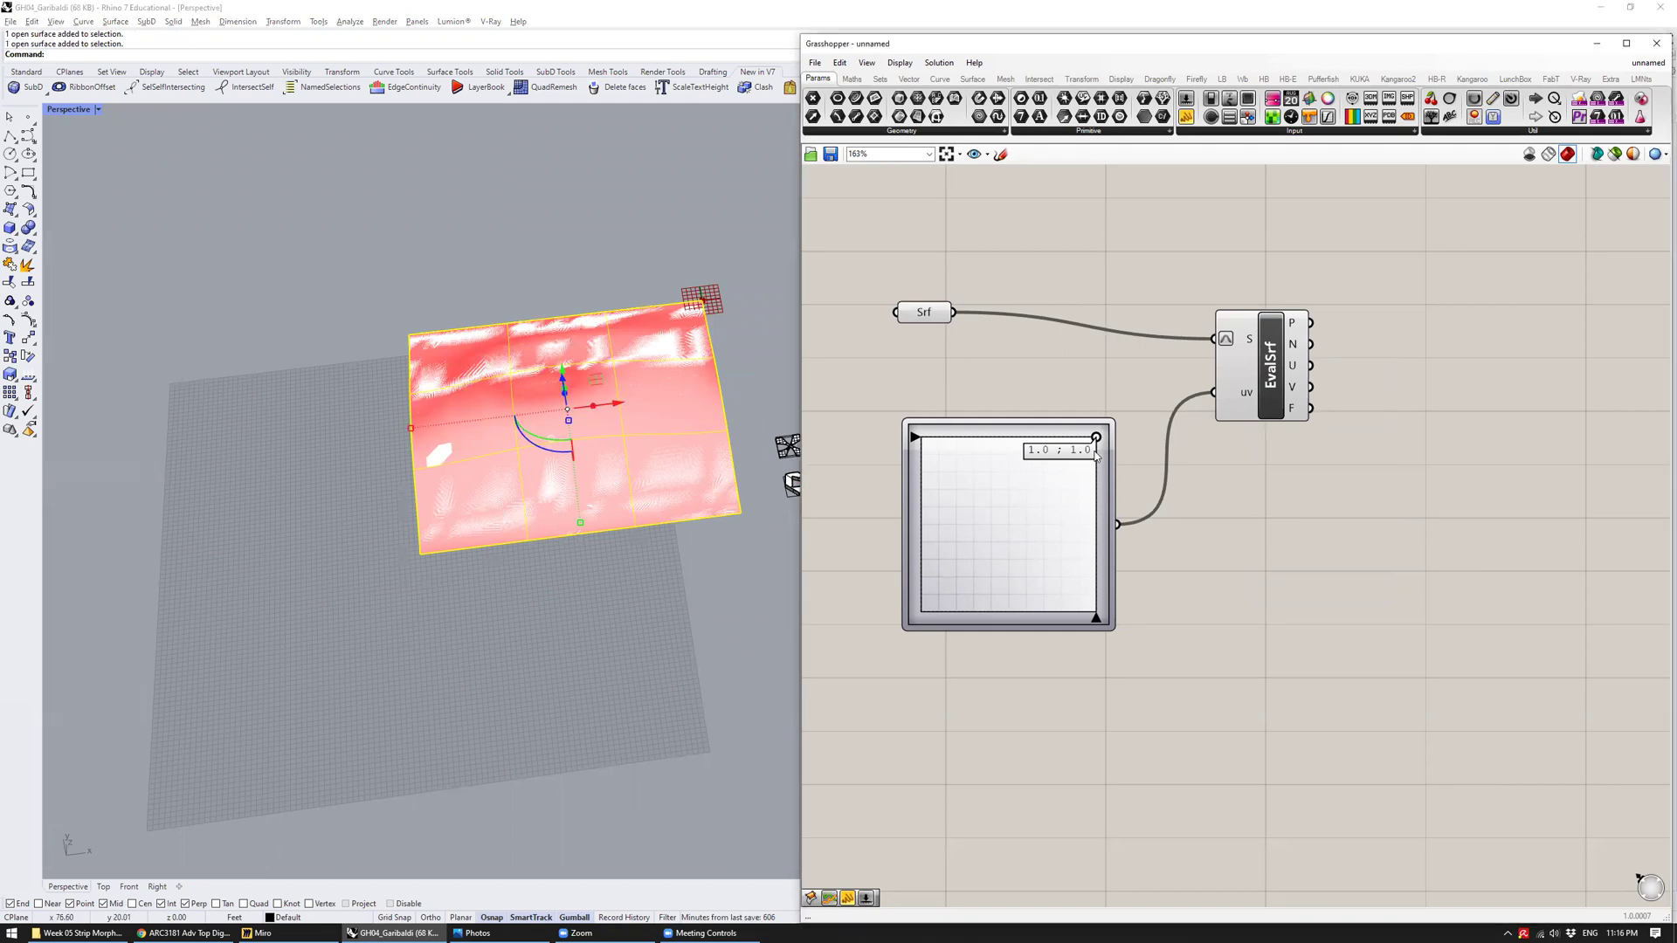
{"action": "left_click", "coordinate": [766, 336]}
{"action": "left_click_drag", "start_coordinate": [1097, 437], "coordinate": [1012, 549]}
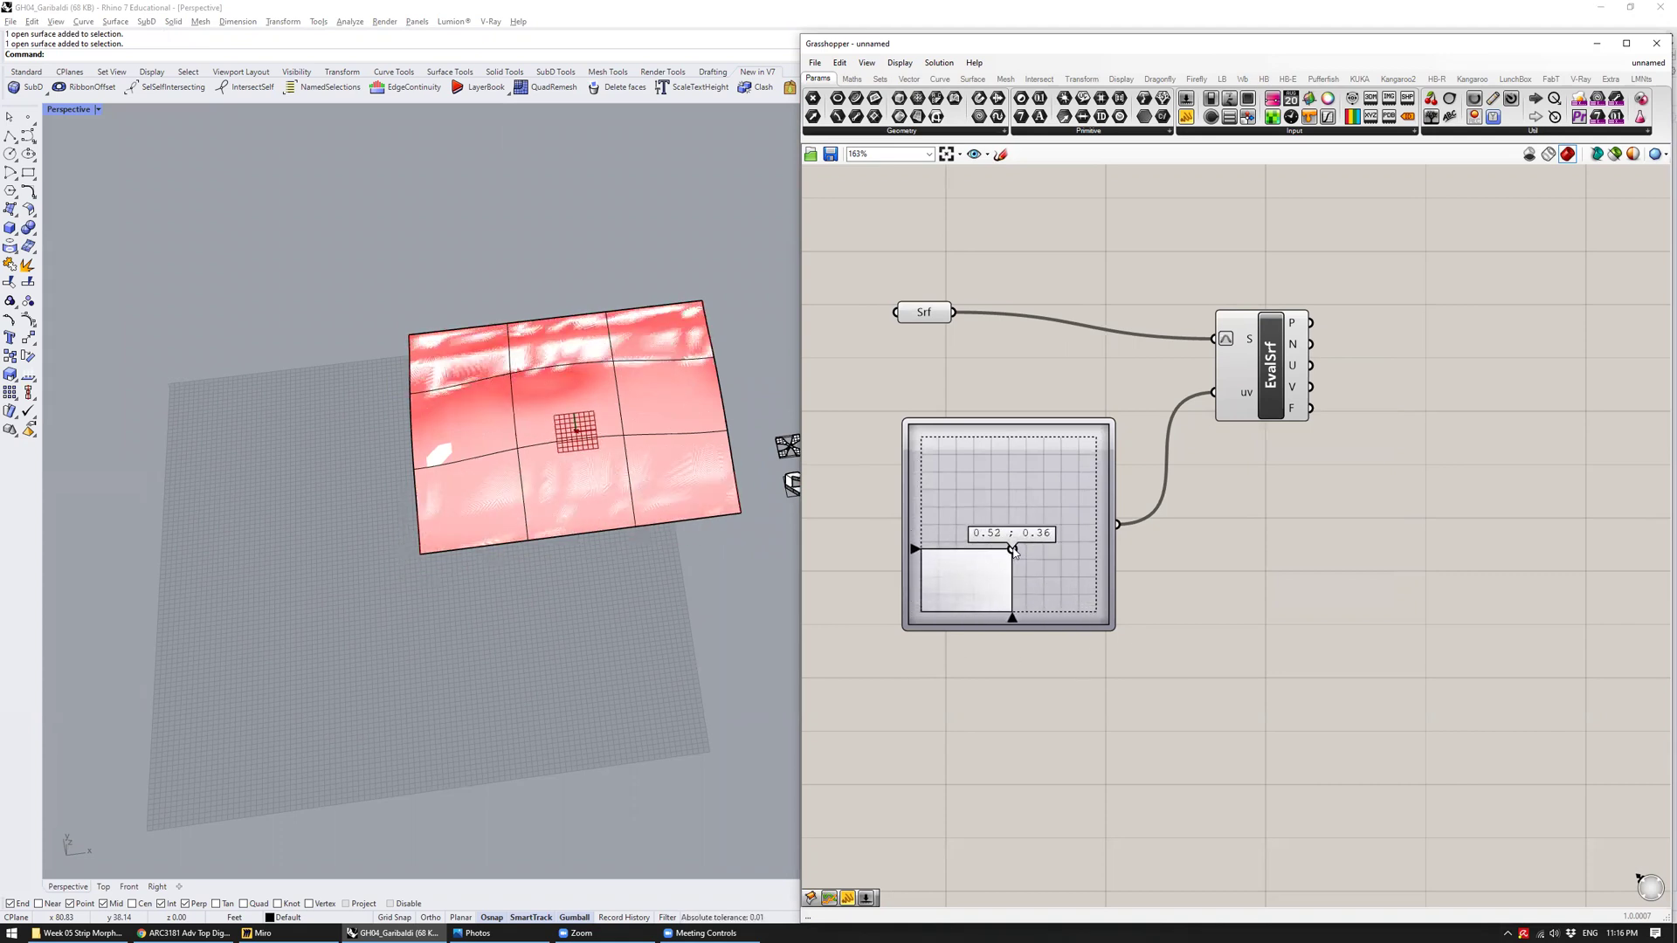
Set the MD Slider to about 0.46 ; 0.21 and check how the frame tilts with the surface's slope from a low angle
{"action": "right_click_drag", "start_coordinate": [611, 515], "coordinate": [384, 393]}
{"action": "scroll", "coordinate": [600, 423], "scroll_direction": "up", "scroll_amount": 10}
{"action": "scroll", "coordinate": [566, 402], "scroll_direction": "down", "scroll_amount": 7}
{"action": "right_click_drag", "start_coordinate": [566, 402], "coordinate": [683, 395]}
{"action": "mouse_move", "coordinate": [1012, 549]}
{"action": "left_mouse_down"}
{"action": "mouse_move", "coordinate": [996, 614]}
{"action": "mouse_move", "coordinate": [1002, 576]}
{"action": "left_mouse_up"}
{"action": "right_click_drag", "start_coordinate": [738, 591], "coordinate": [730, 598]}
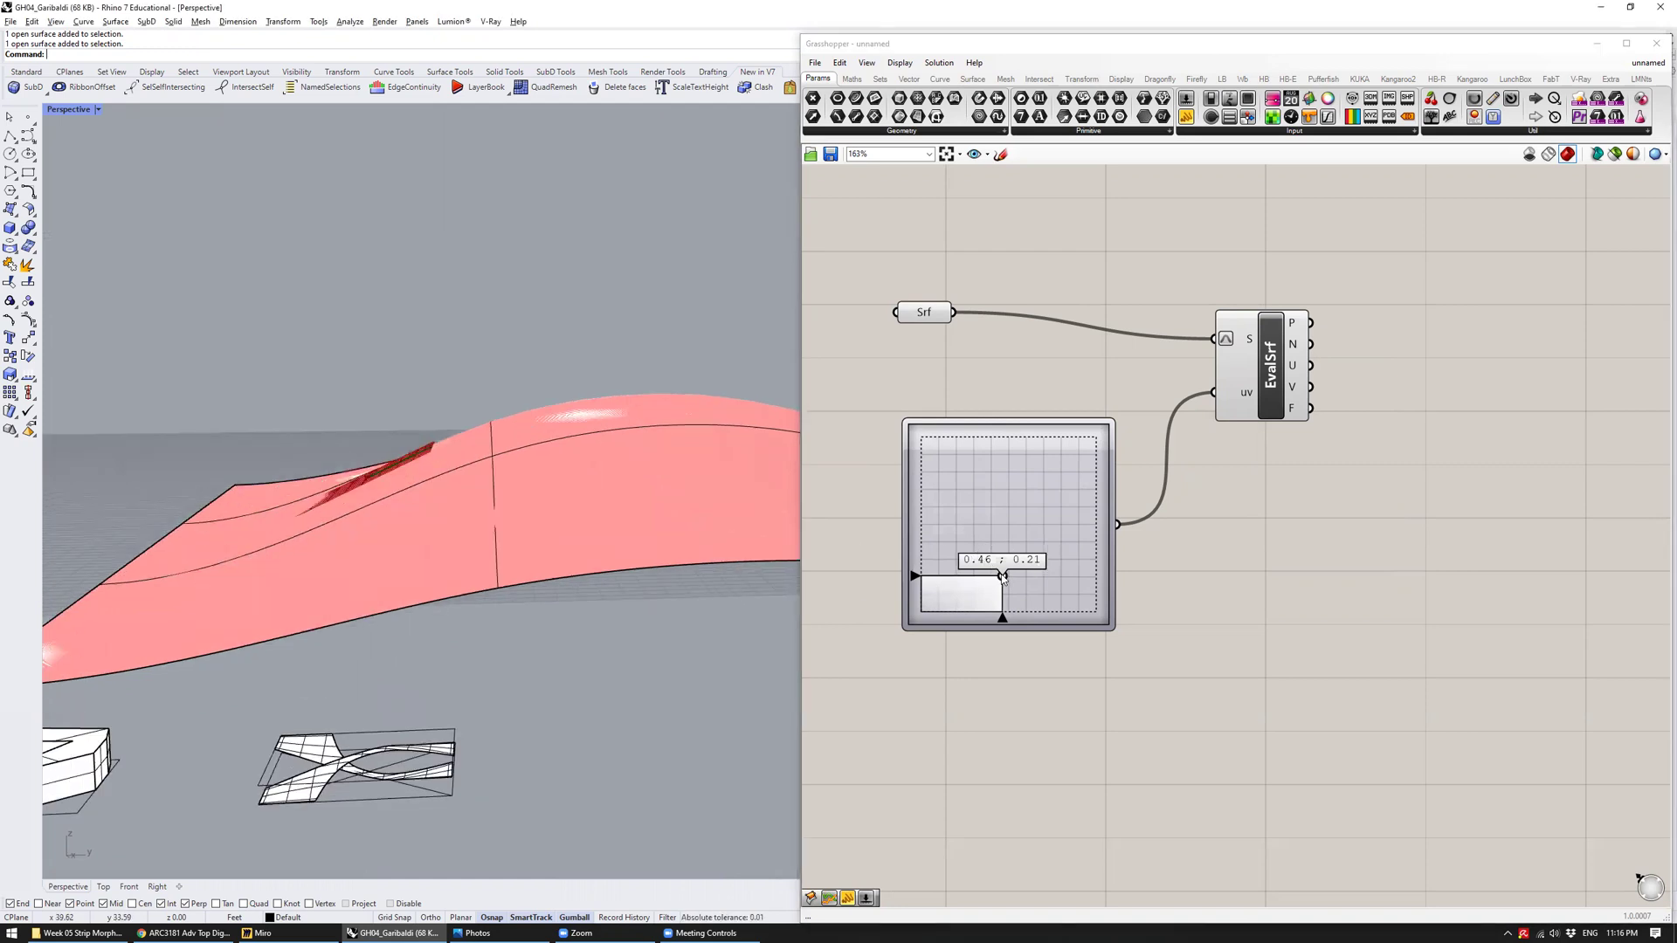
Slide the evaluated frame over the surface's crest, leaving the MD Slider at 0.45 ; 0.42
{"action": "left_click_drag", "start_coordinate": [1001, 576], "coordinate": [1001, 515]}
{"action": "right_click_drag", "start_coordinate": [603, 484], "coordinate": [678, 465]}
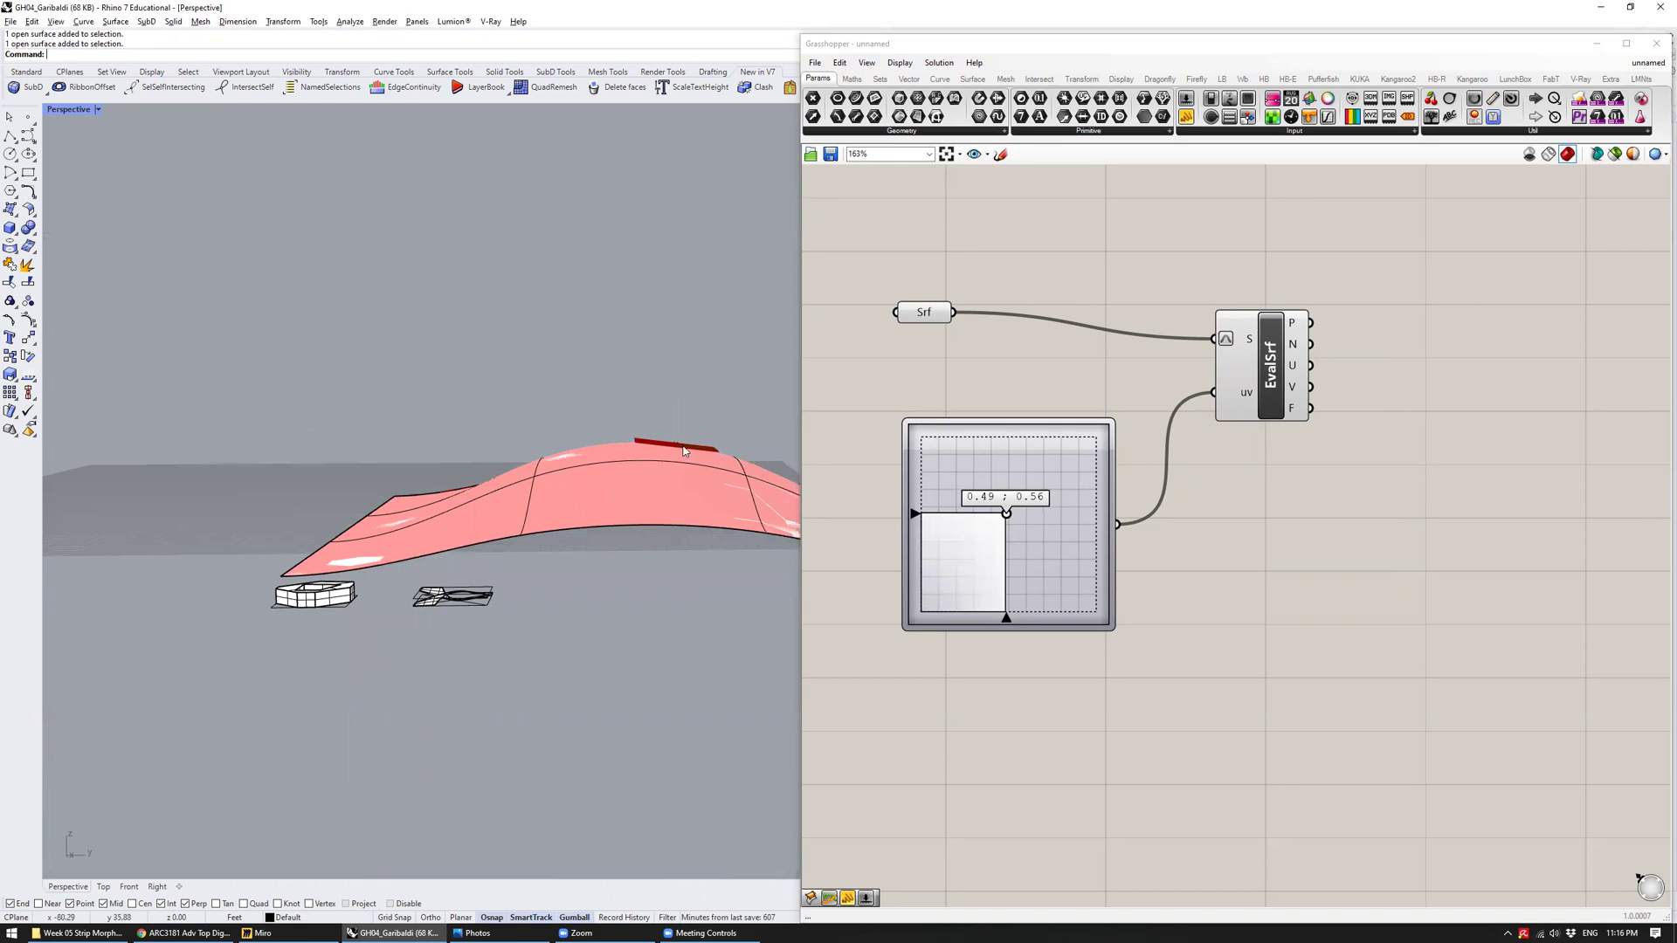
{"action": "scroll", "coordinate": [678, 449], "scroll_direction": "up", "scroll_amount": 10}
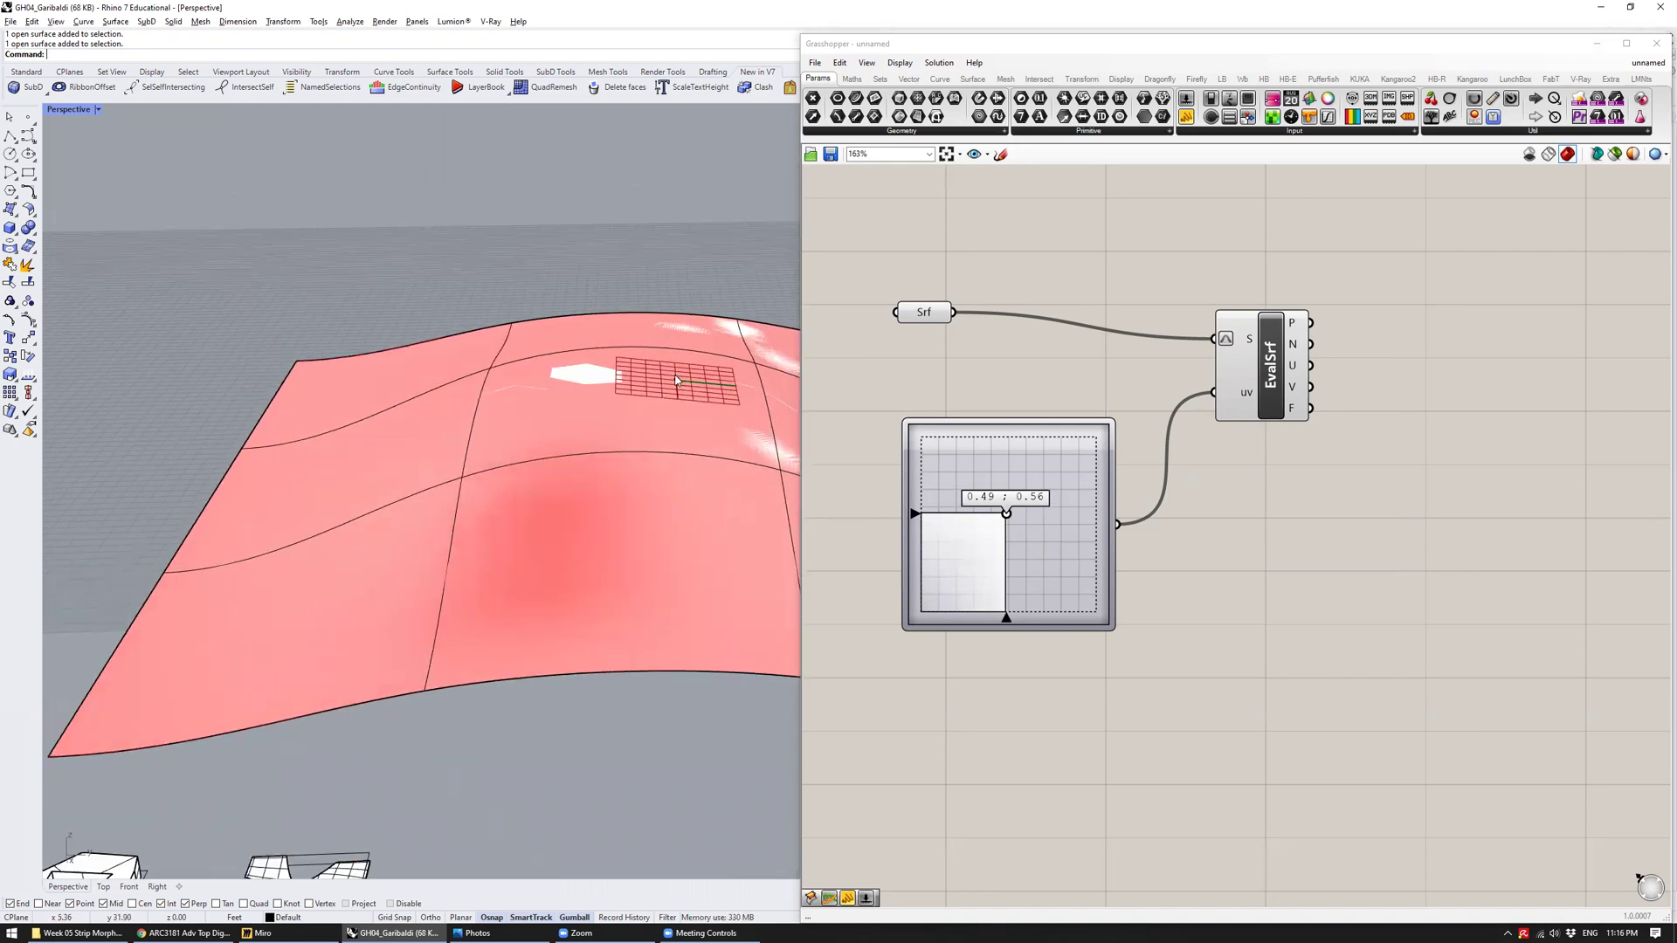
{"action": "right_click_drag", "start_coordinate": [674, 370], "coordinate": [652, 318]}
{"action": "scroll", "coordinate": [535, 375], "scroll_direction": "down", "scroll_amount": 5}
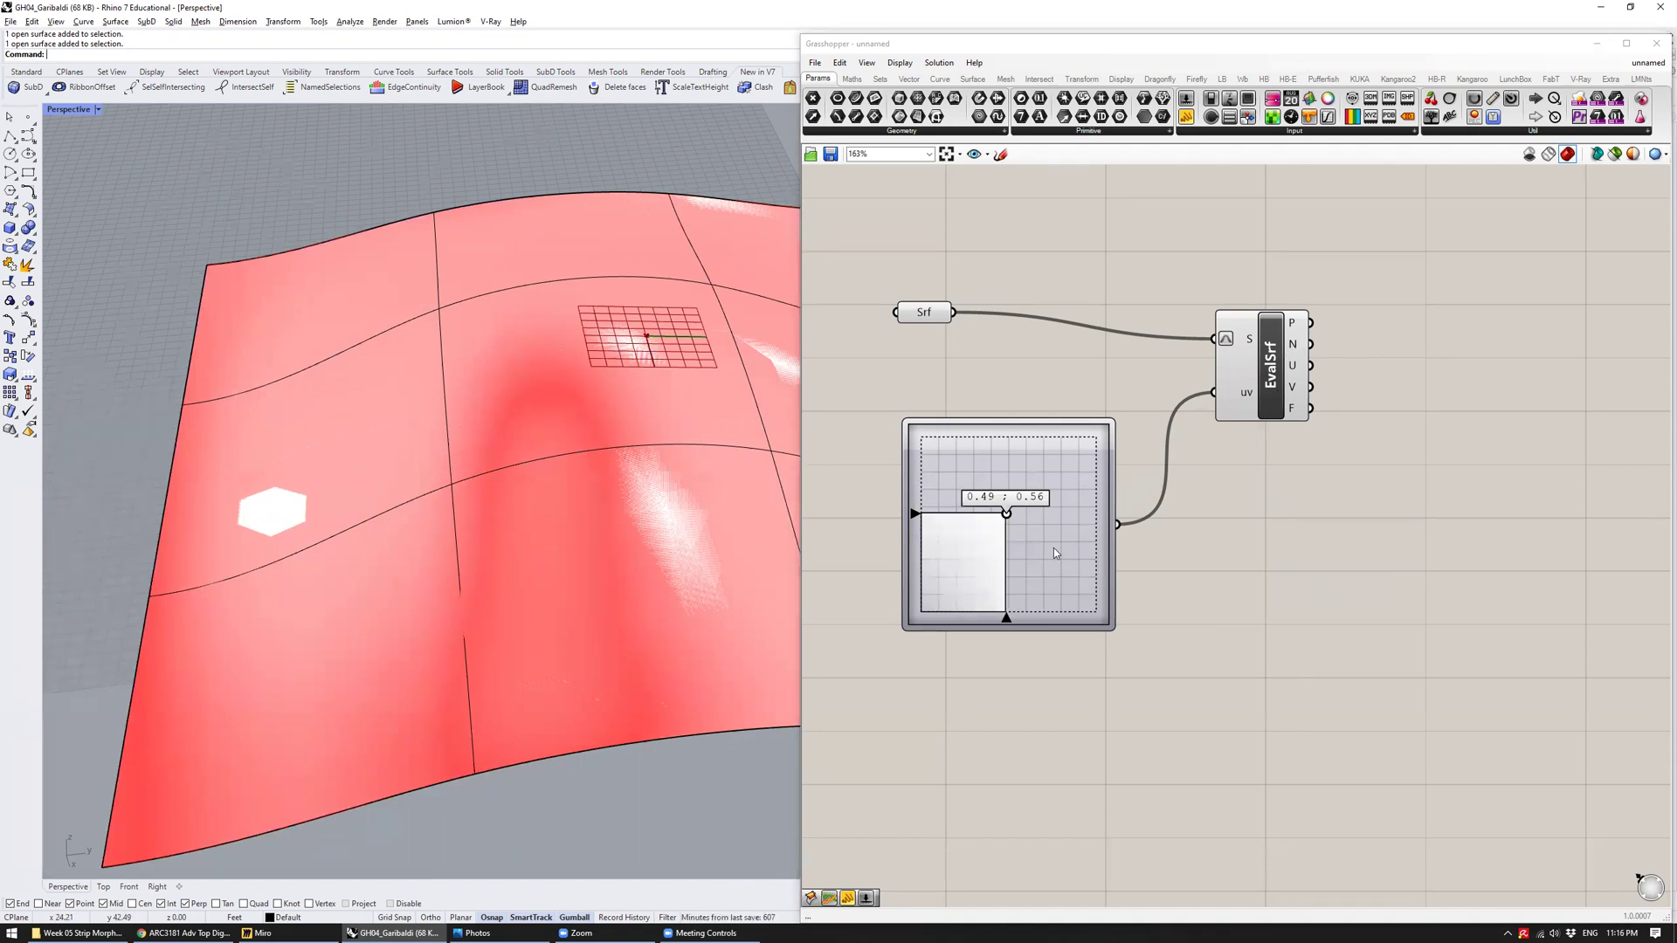
{"action": "left_click_drag", "start_coordinate": [1007, 519], "coordinate": [1000, 537]}
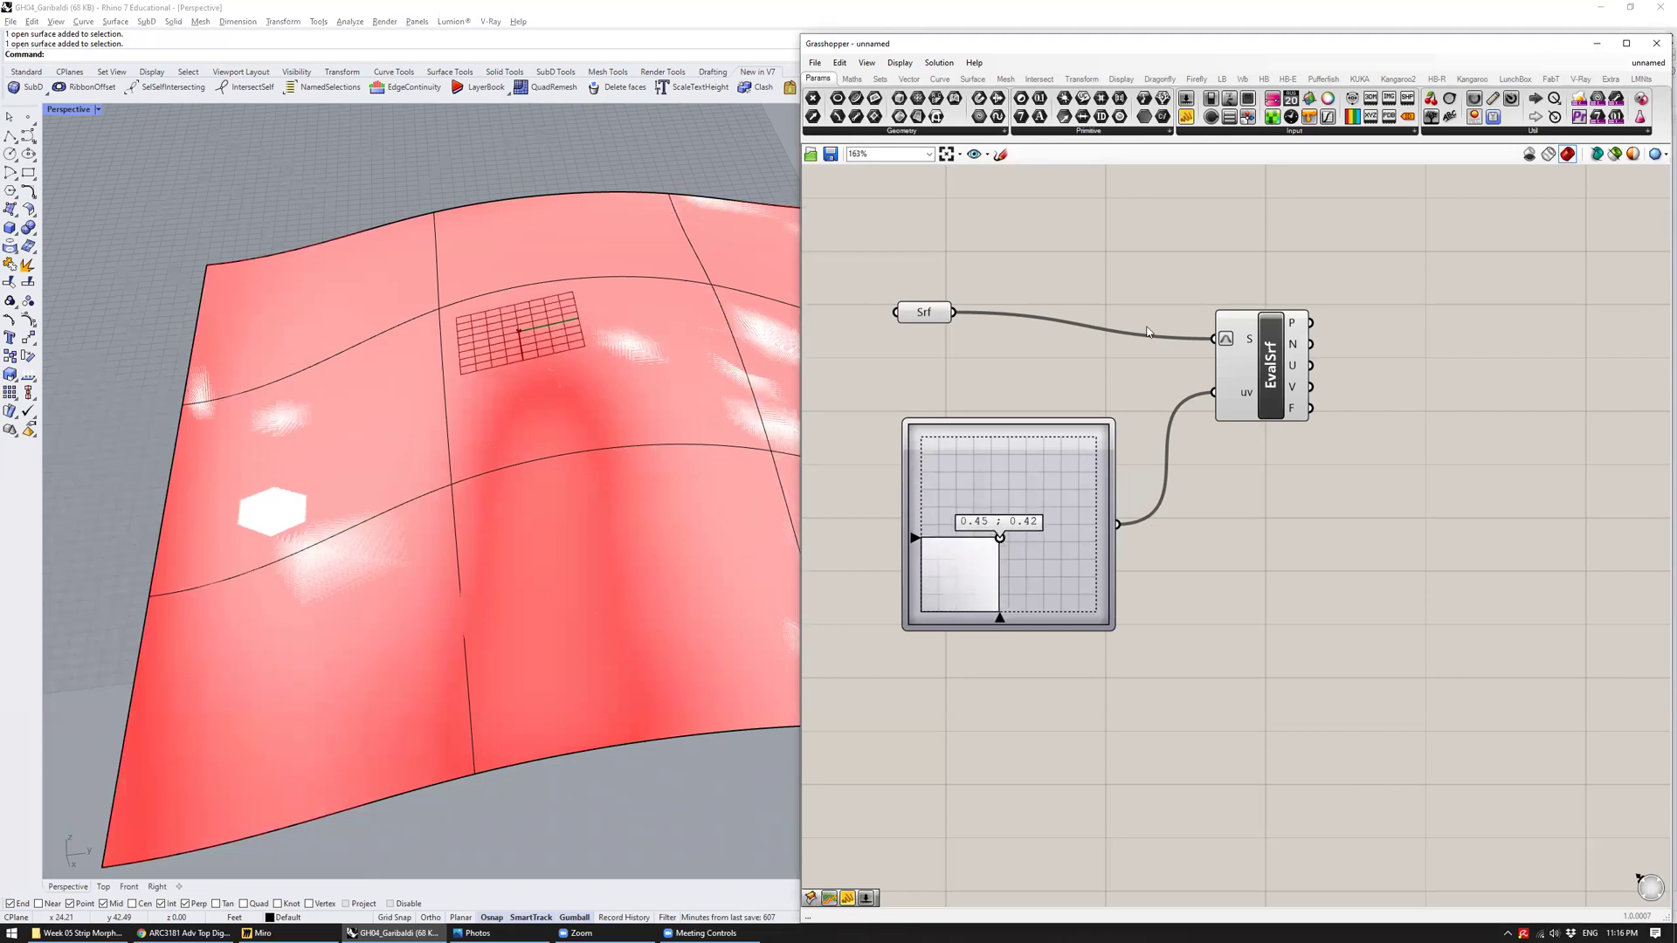
Add a Point parameter fed by the P output of Evaluate Surface and align it with that output
{"action": "left_click_drag", "start_coordinate": [822, 111], "coordinate": [1345, 335]}
{"action": "right_click_drag", "start_coordinate": [600, 320], "coordinate": [446, 359]}
{"action": "scroll", "coordinate": [446, 360], "scroll_direction": "up", "scroll_amount": 3}
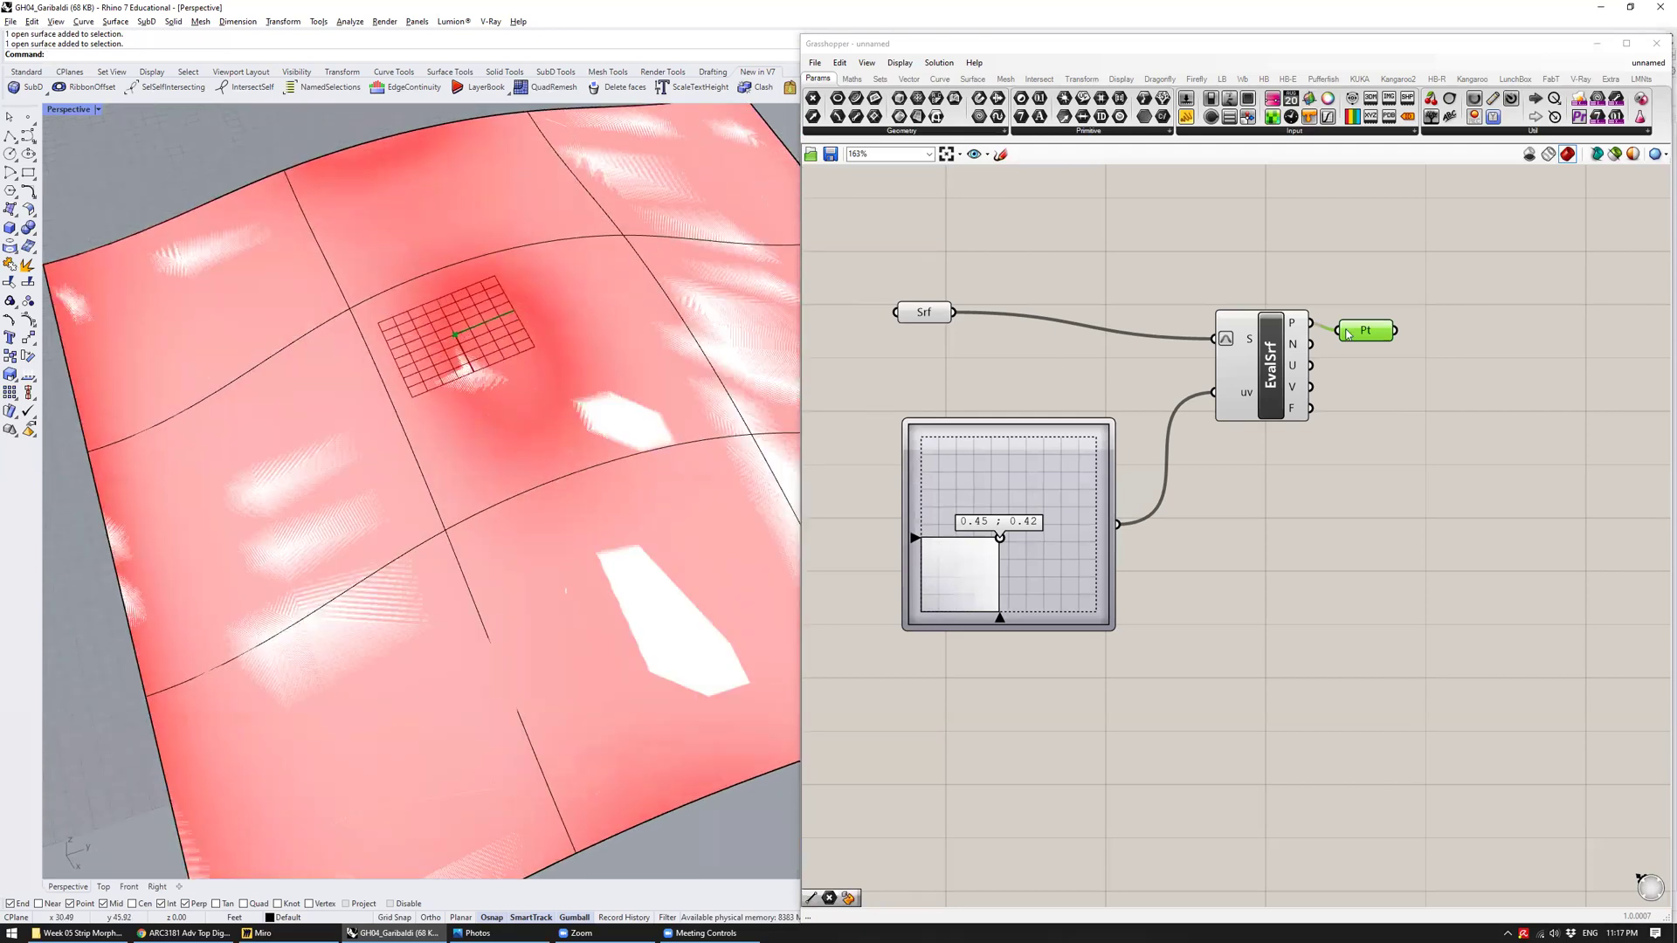
{"action": "left_click_drag", "start_coordinate": [1361, 331], "coordinate": [1359, 325]}
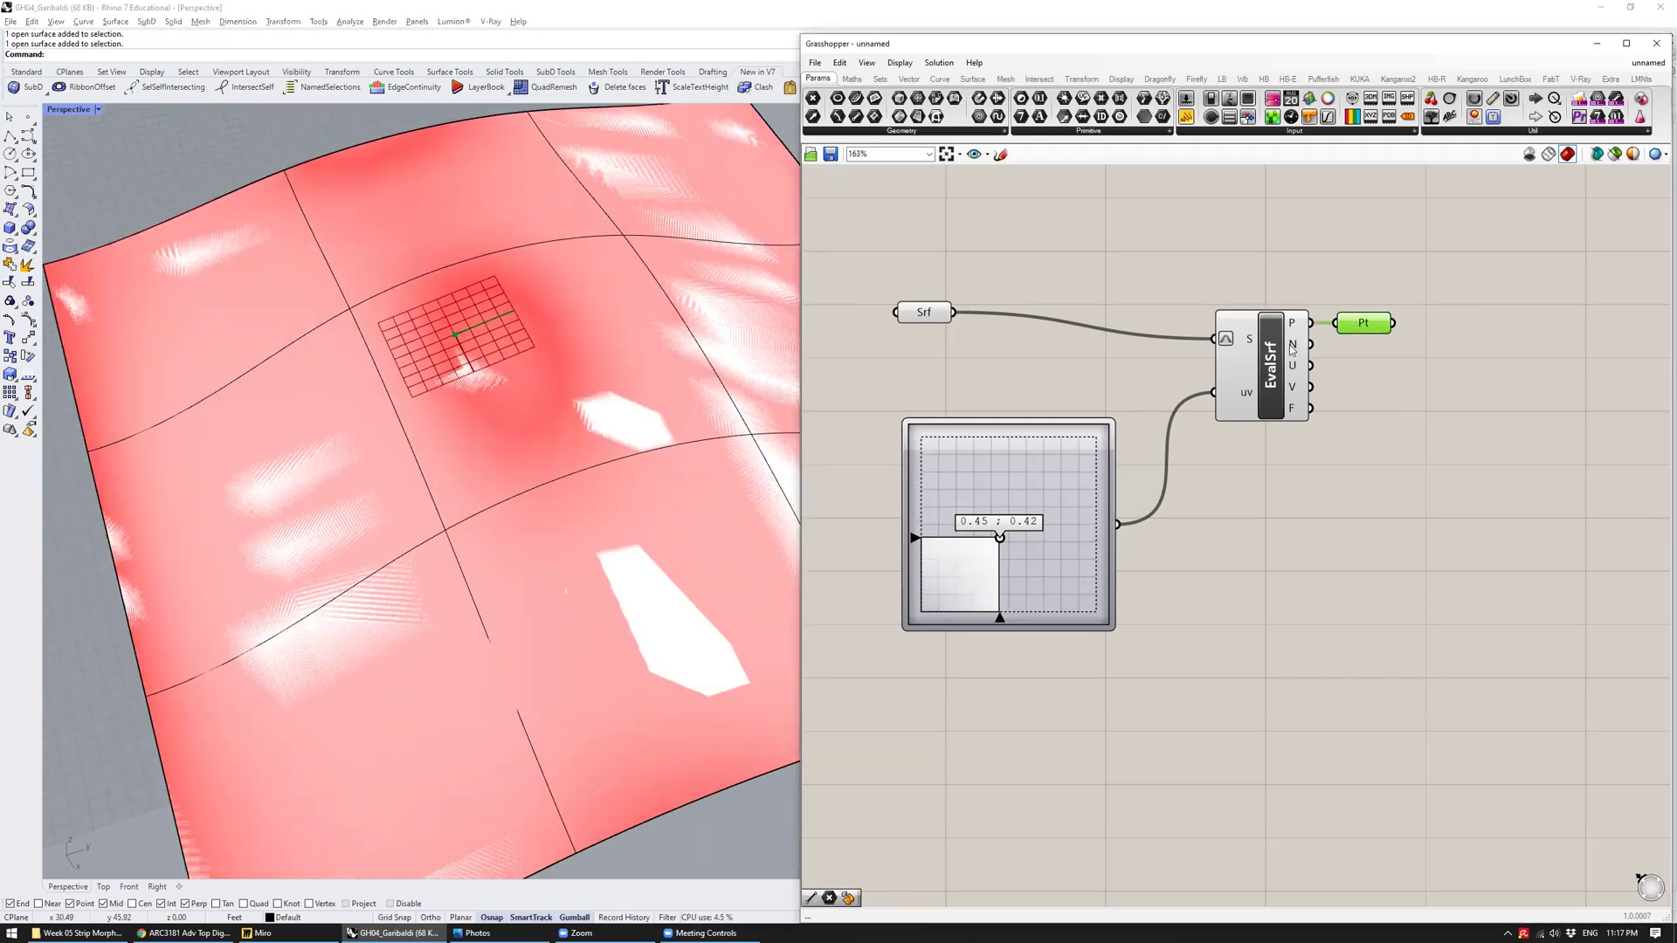
Turn off the preview of the whole surface evaluation definition and move it down the canvas to free space above it
{"action": "mouse_move", "coordinate": [1291, 349]}
{"action": "right_click_drag", "start_coordinate": [1106, 394], "coordinate": [1136, 468]}
{"action": "scroll", "coordinate": [1137, 463], "scroll_direction": "down", "scroll_amount": 3}
{"action": "right_click_drag", "start_coordinate": [437, 393], "coordinate": [589, 461]}
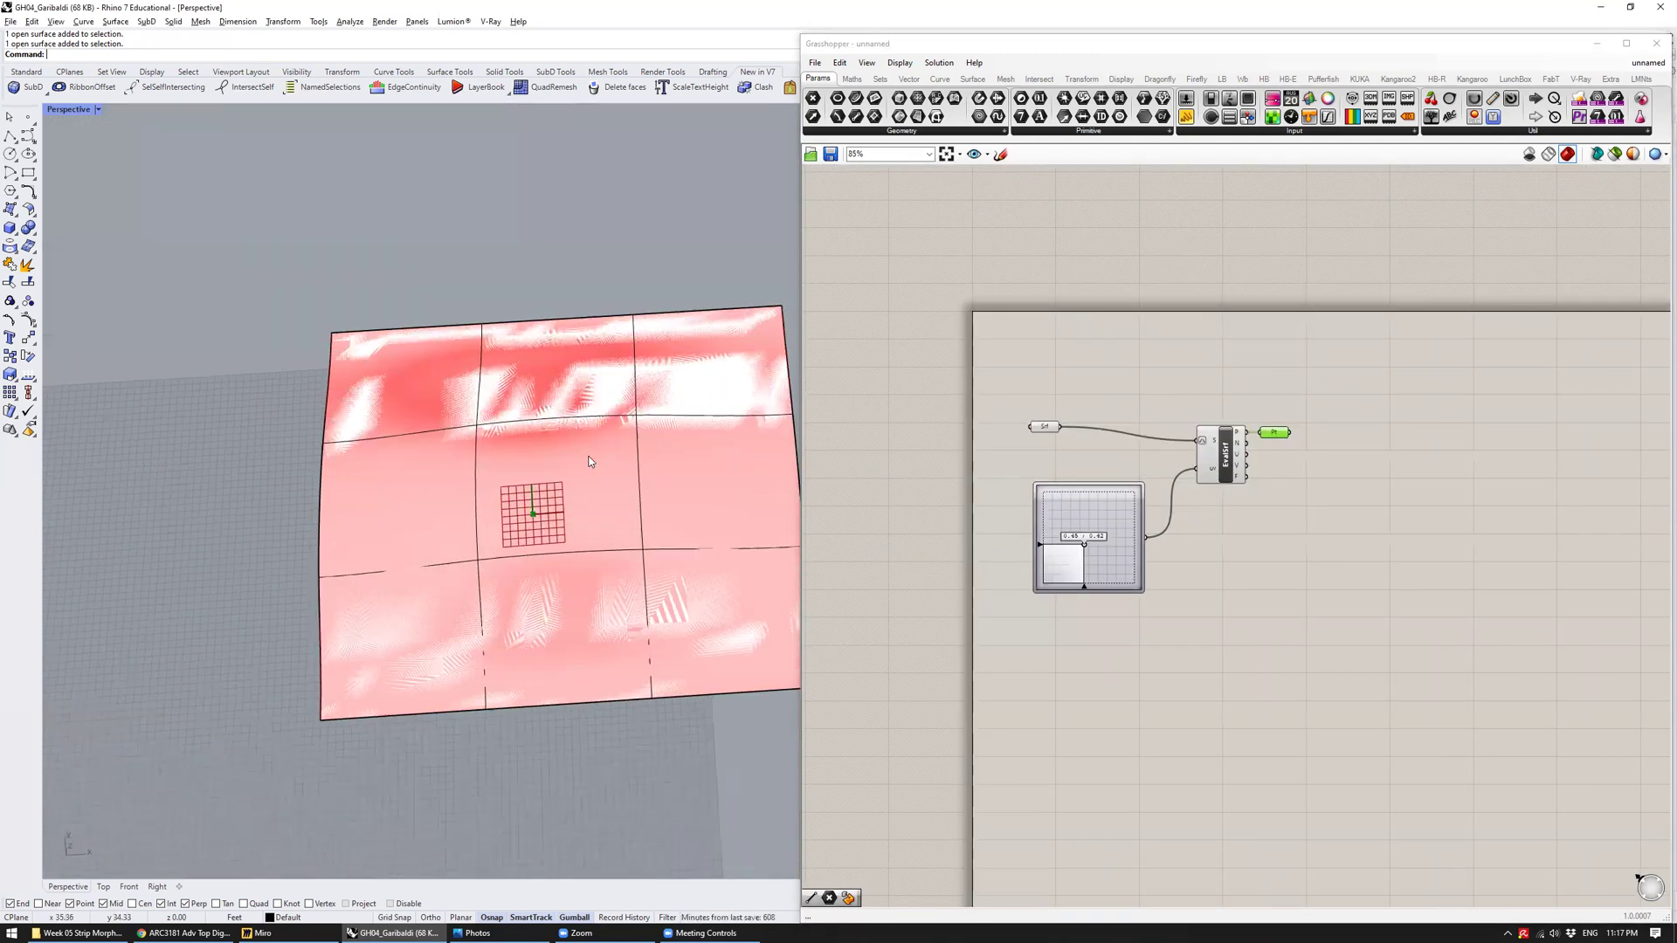
{"action": "left_click_drag", "start_coordinate": [975, 385], "coordinate": [1259, 549]}
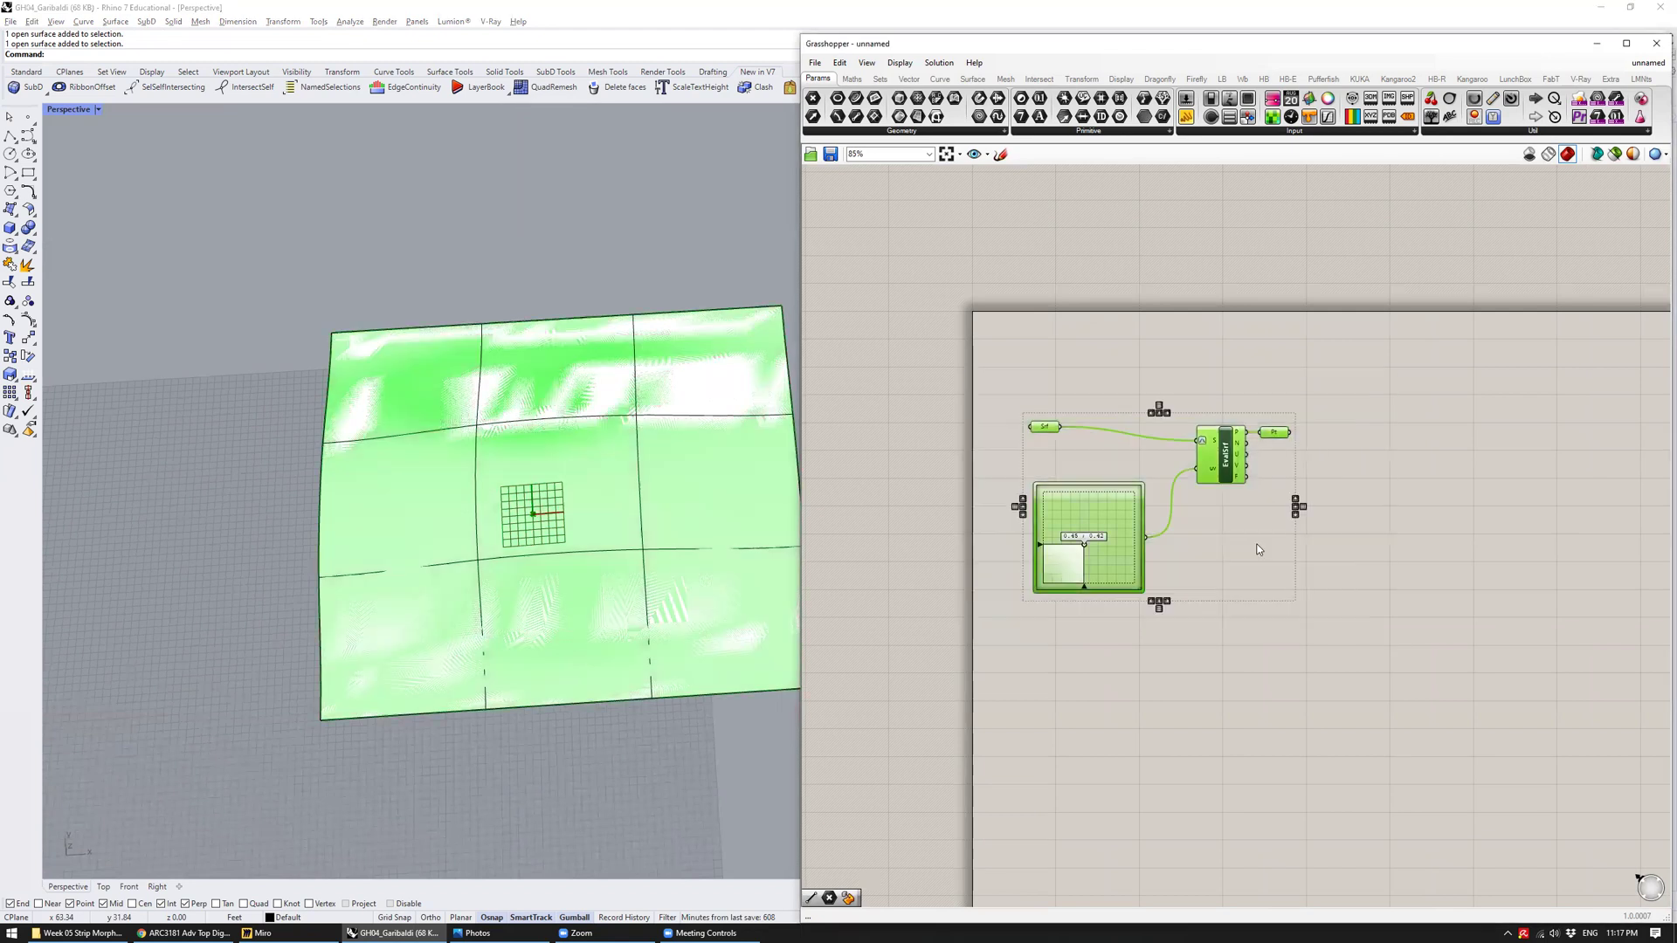
{"action": "left_click_drag", "start_coordinate": [1103, 509], "coordinate": [1093, 652]}
{"action": "left_click", "coordinate": [1376, 633]}
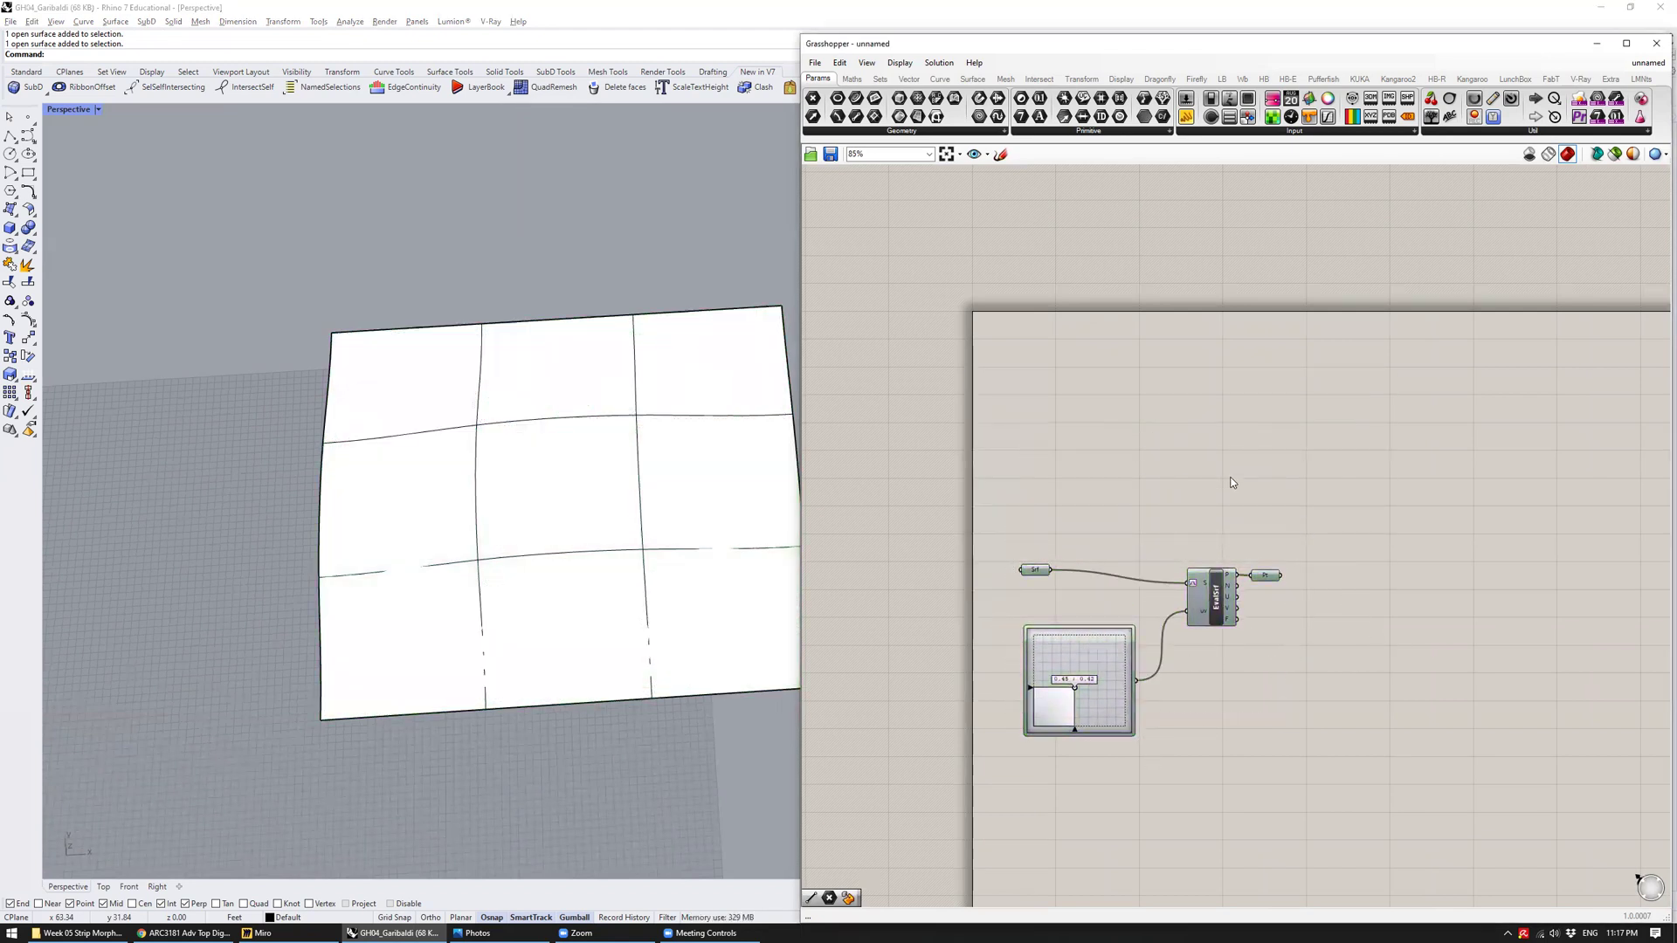
{"action": "left_click_drag", "start_coordinate": [996, 560], "coordinate": [1370, 785]}
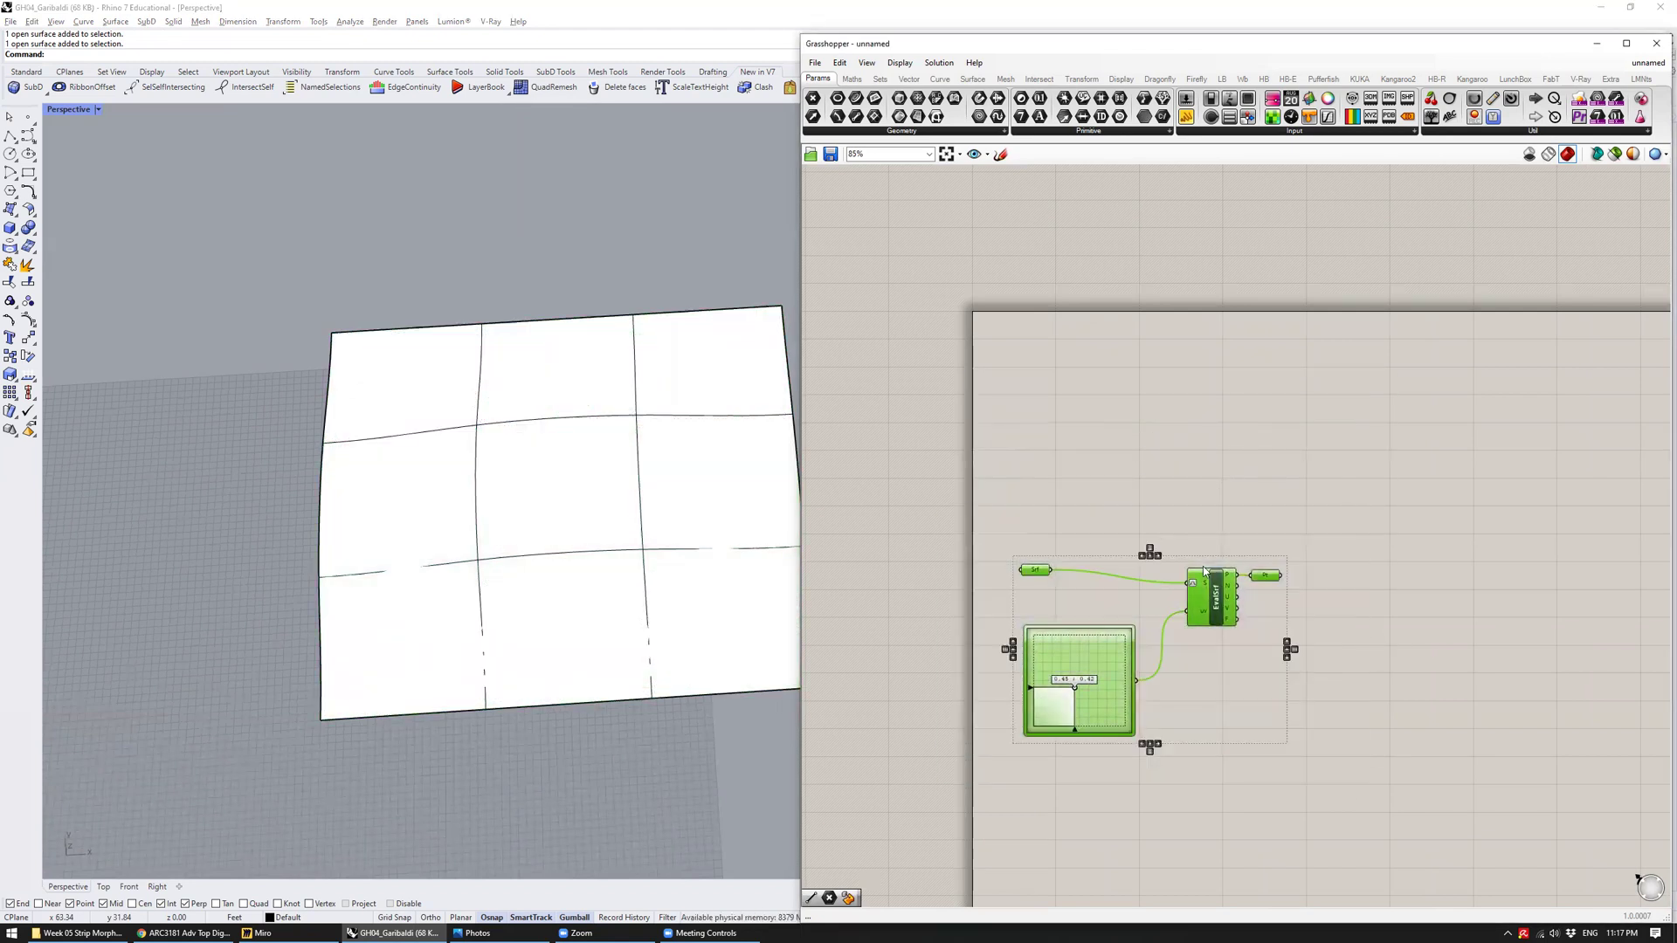
{"action": "left_click_drag", "start_coordinate": [1209, 581], "coordinate": [1222, 638]}
{"action": "left_click", "coordinate": [1125, 517]}
{"action": "right_click_drag", "start_coordinate": [1093, 567], "coordinate": [1047, 572]}
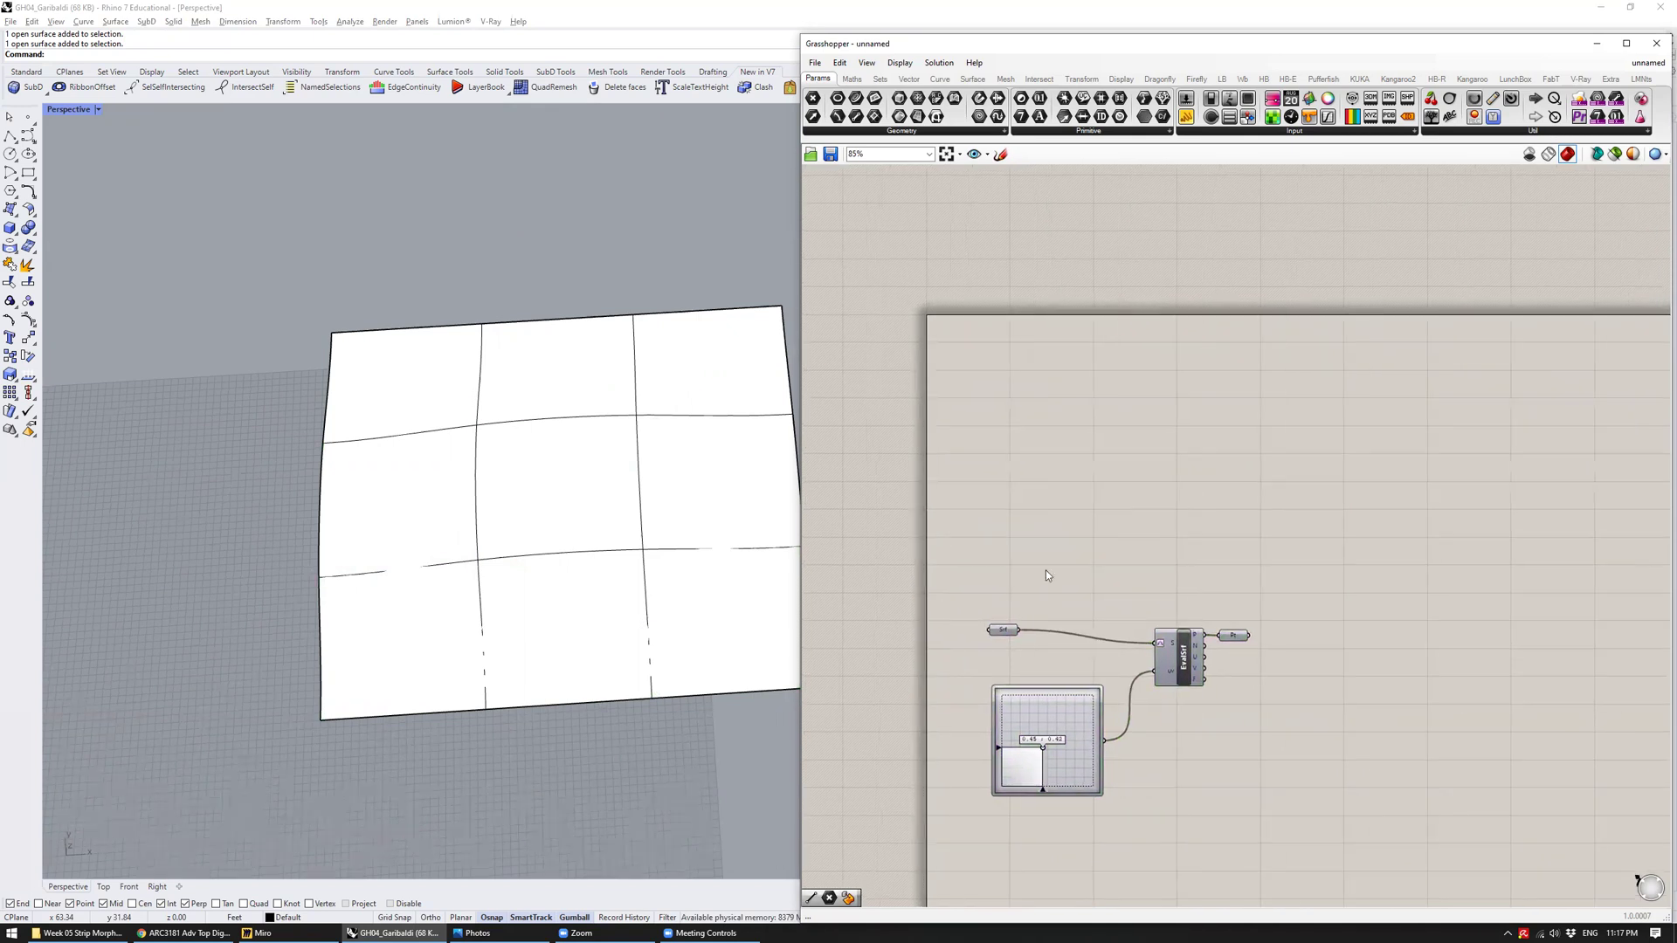
Duplicate the Surface parameter without its wire into the free space above the evaluation definition, and check the surface it previews
{"action": "left_click", "coordinate": [1007, 630]}
{"action": "left_click_drag", "start_coordinate": [1007, 630], "coordinate": [994, 381], "text": "alt"}
{"action": "right_click_drag", "start_coordinate": [661, 392], "coordinate": [571, 421], "text": "shift"}
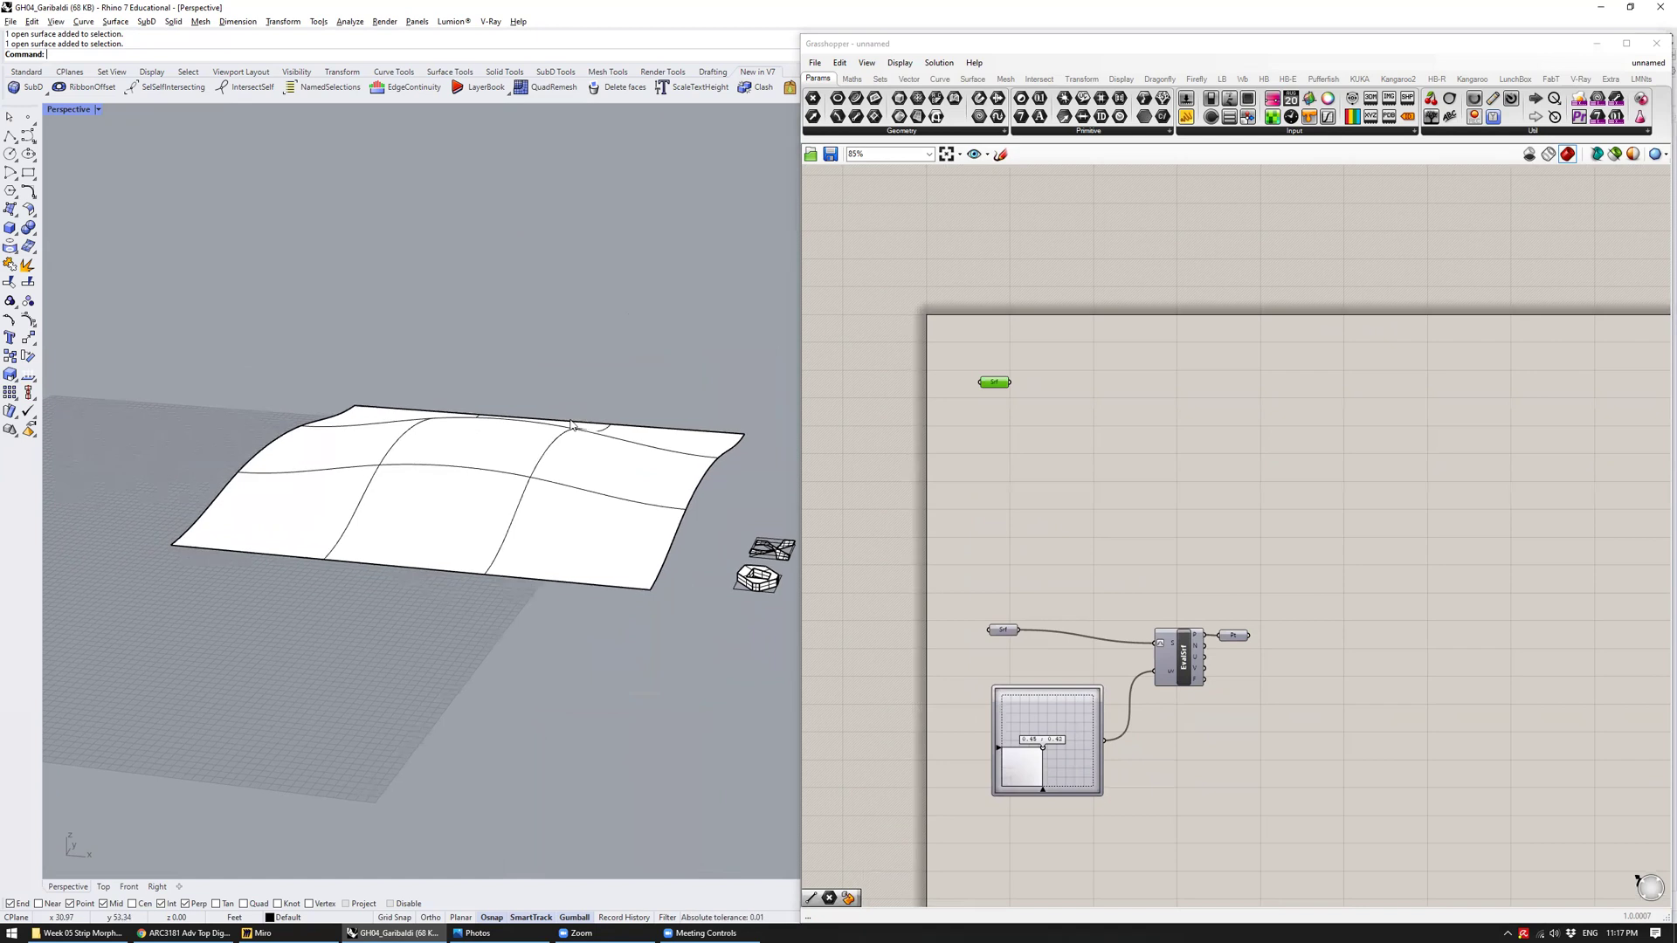
{"action": "left_click", "coordinate": [989, 384]}
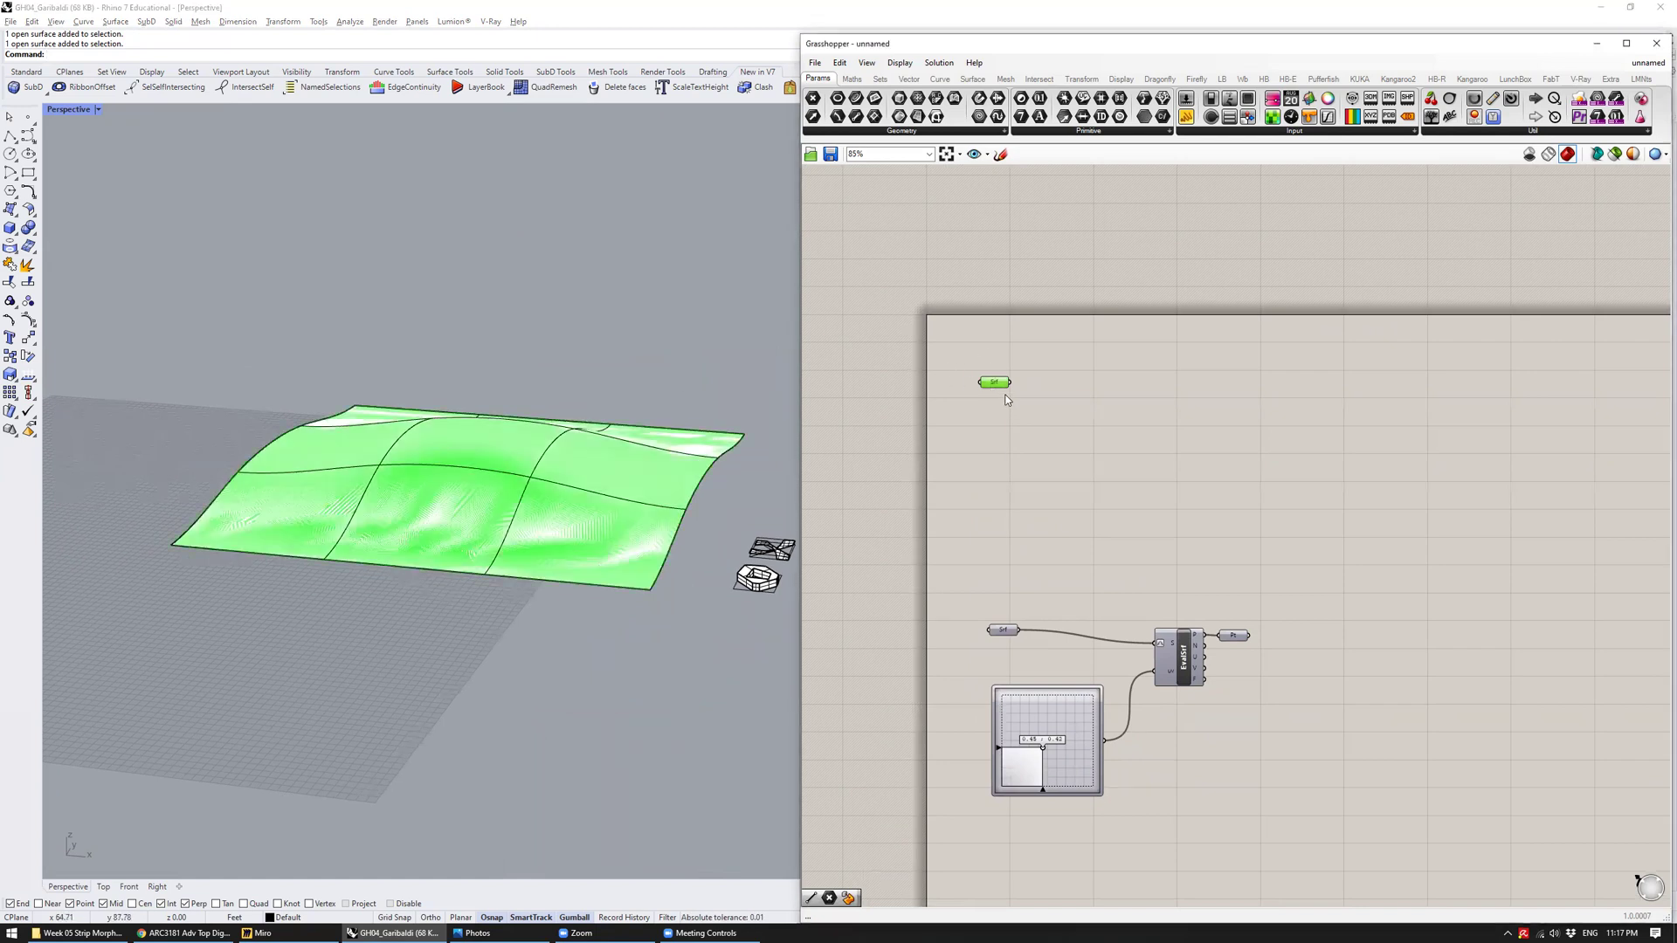
{"action": "left_click", "coordinate": [1008, 393]}
{"action": "key", "text": "alt+Tab"}
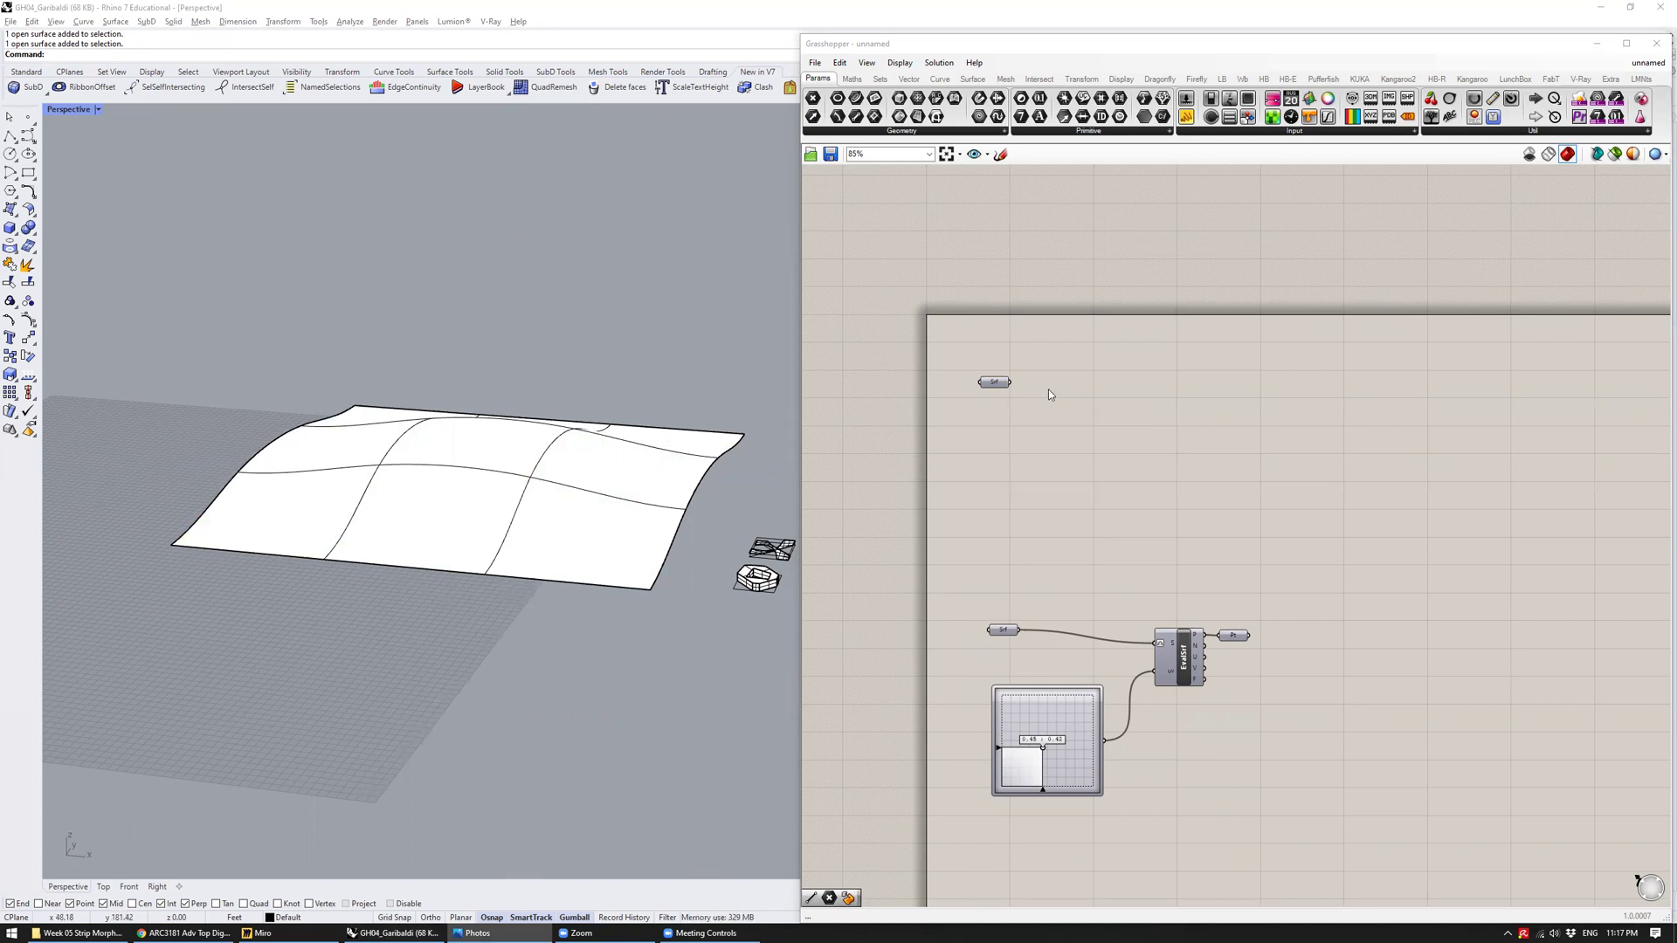
Add a Box Morph component across from the duplicated Surface parameter and nudge it slightly down
{"action": "right_click_drag", "start_coordinate": [1139, 413], "coordinate": [1090, 400]}
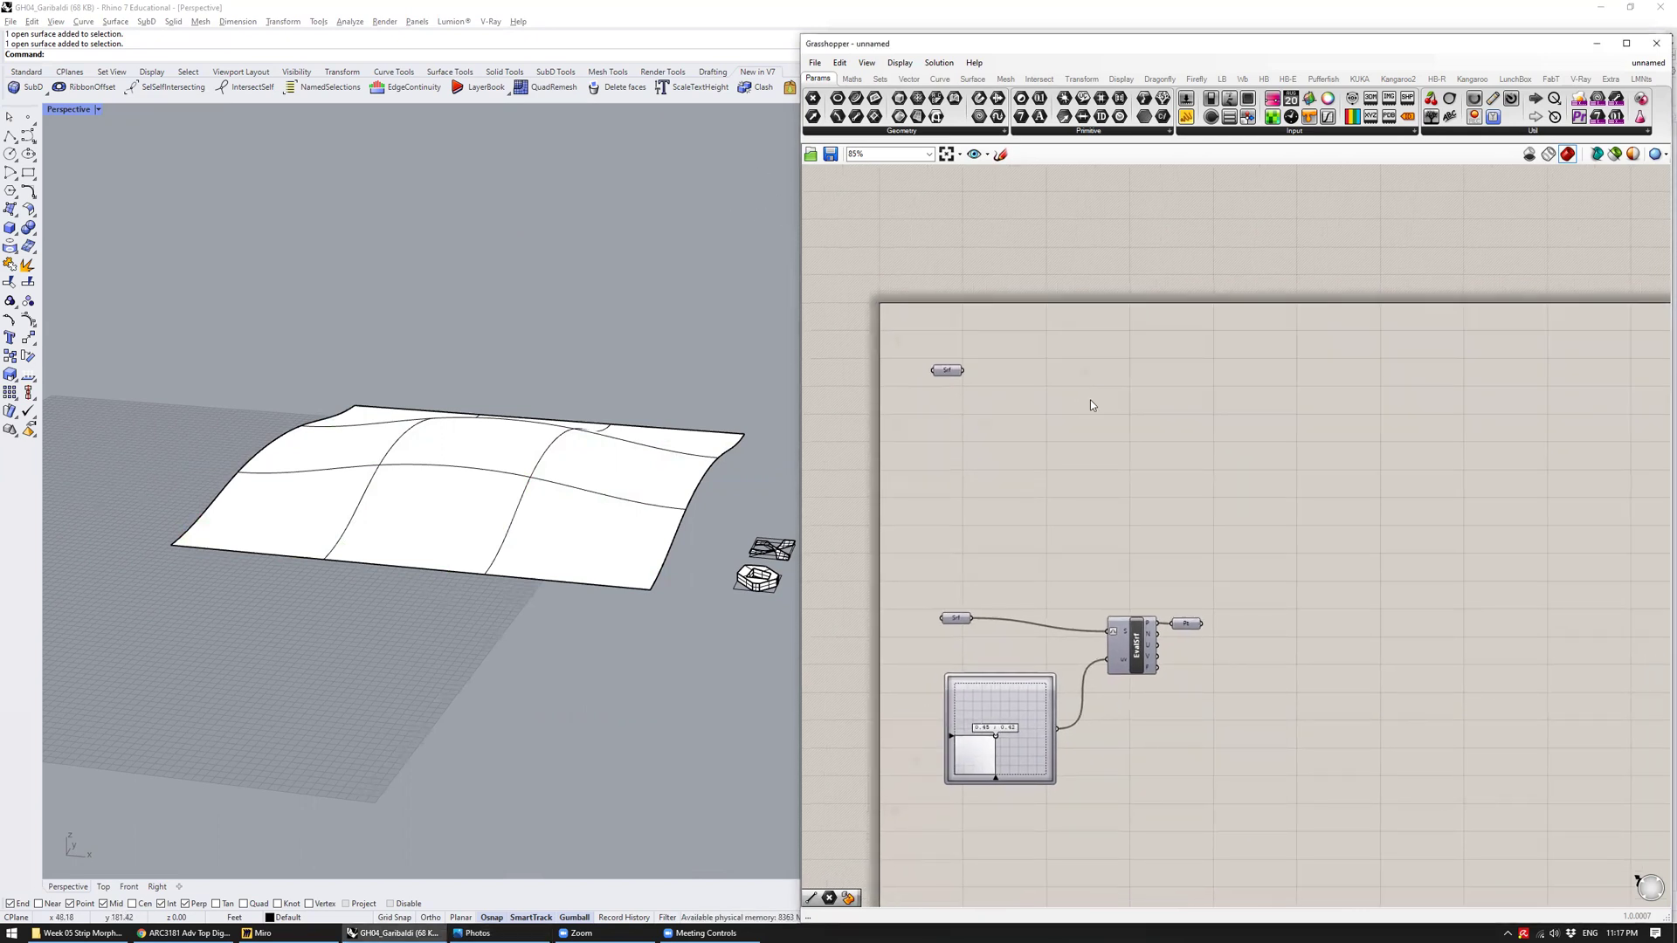
{"action": "double_click", "coordinate": [1213, 375]}
{"action": "type", "text": "m"}
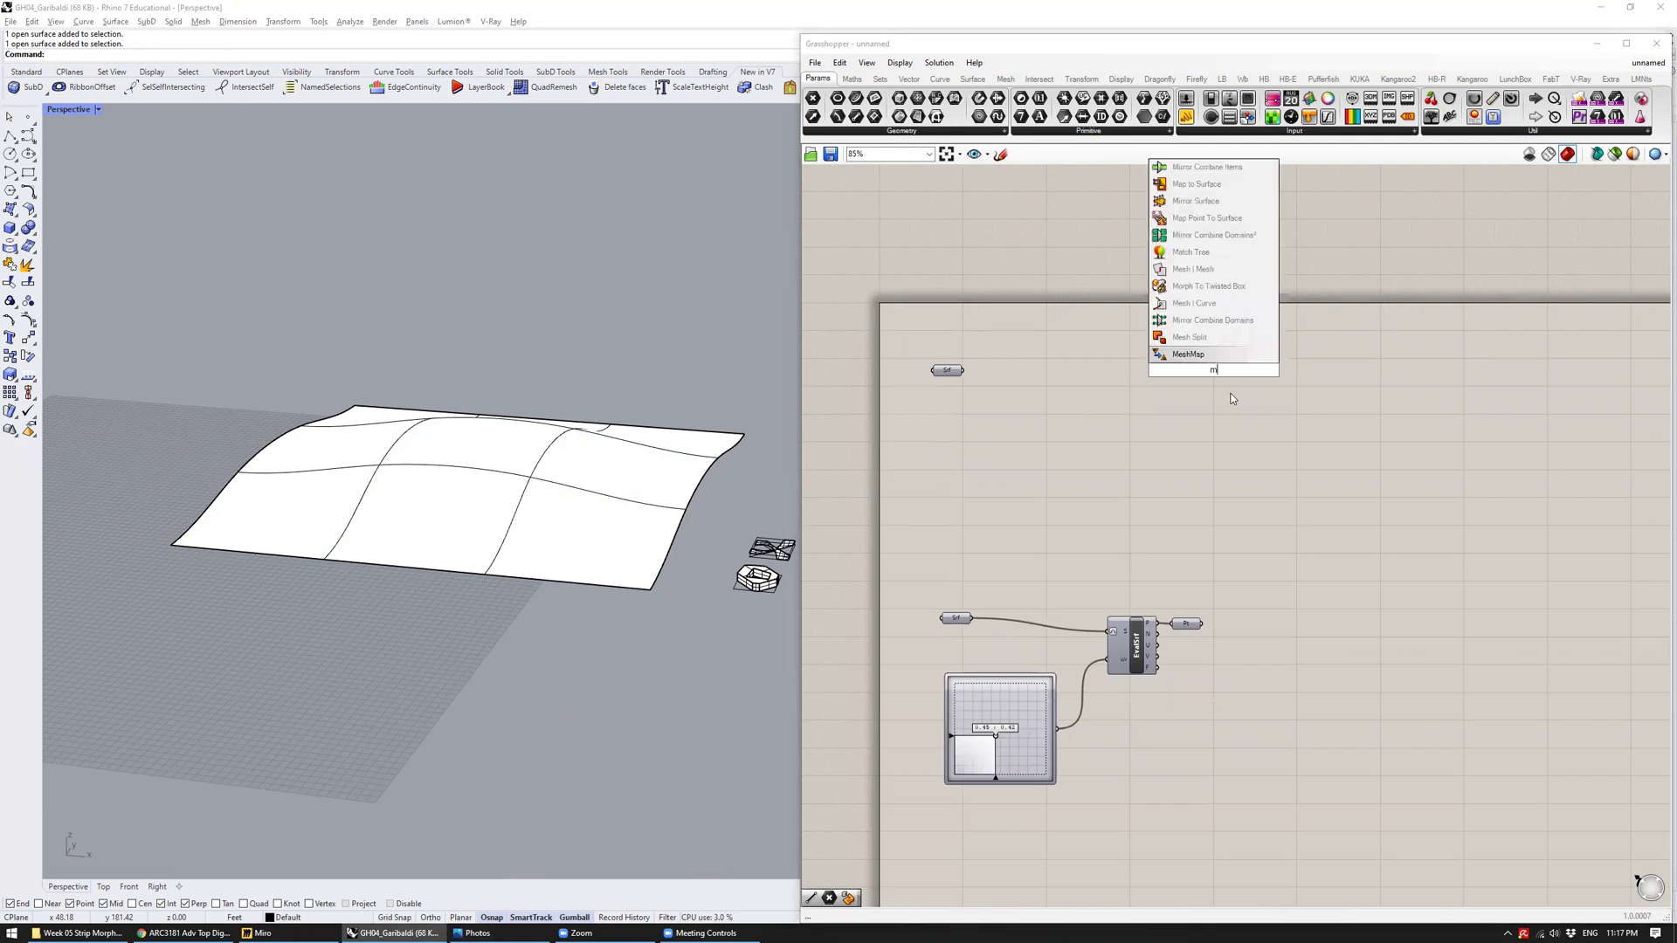
{"action": "type", "text": "orph"}
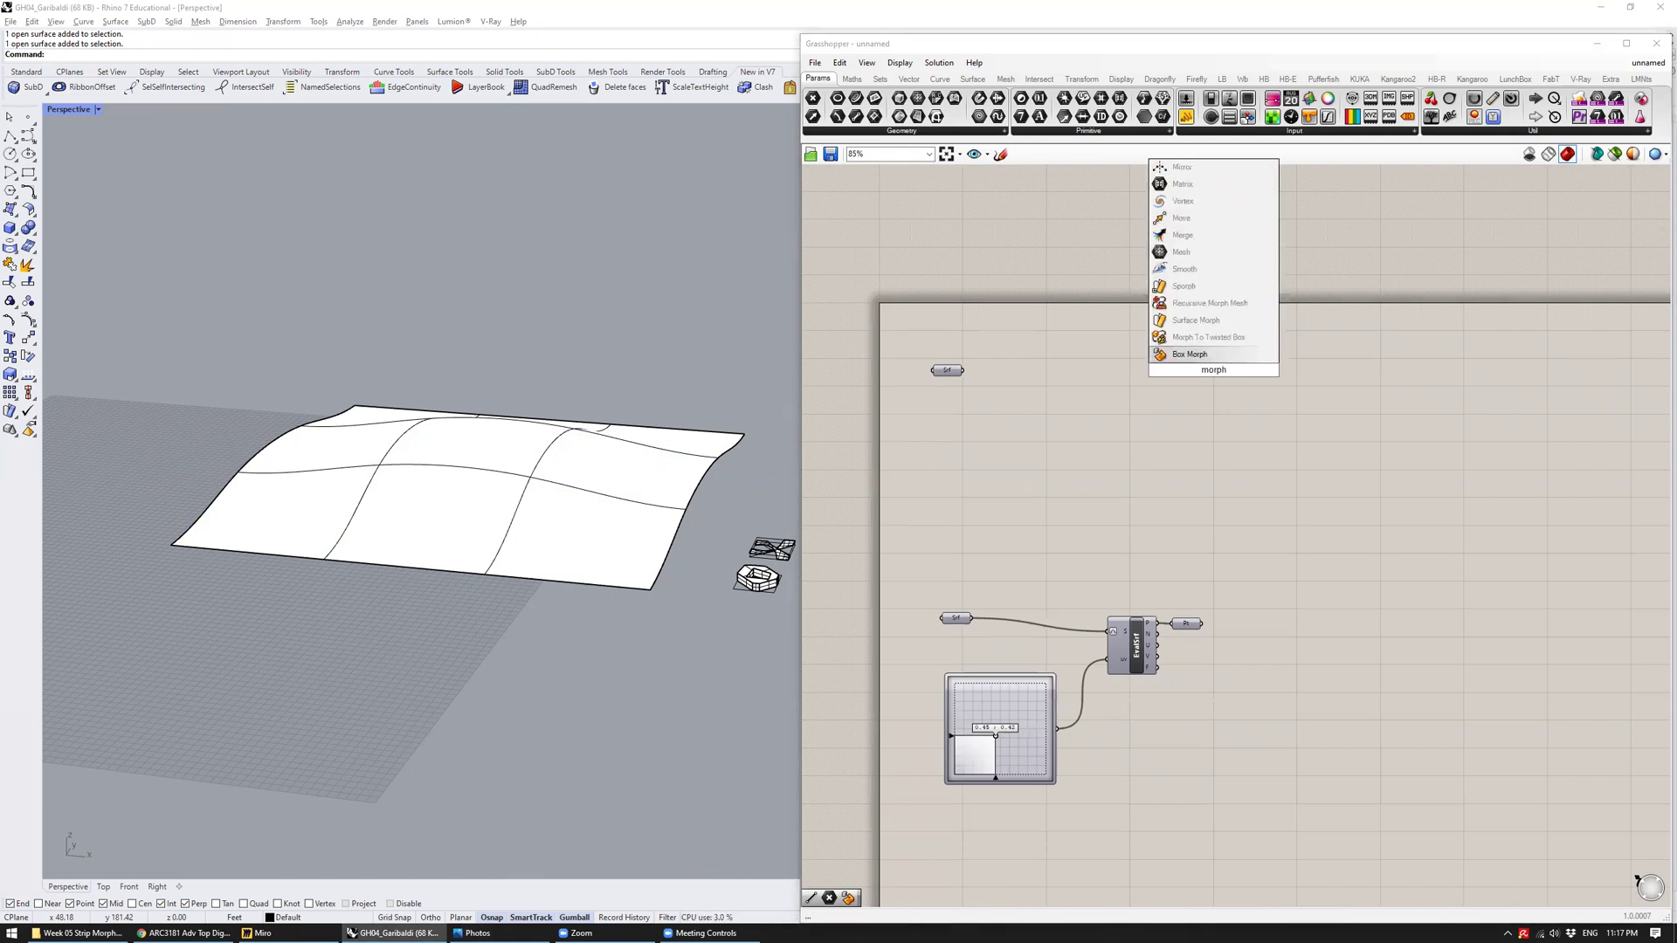
{"action": "left_click", "coordinate": [1220, 356]}
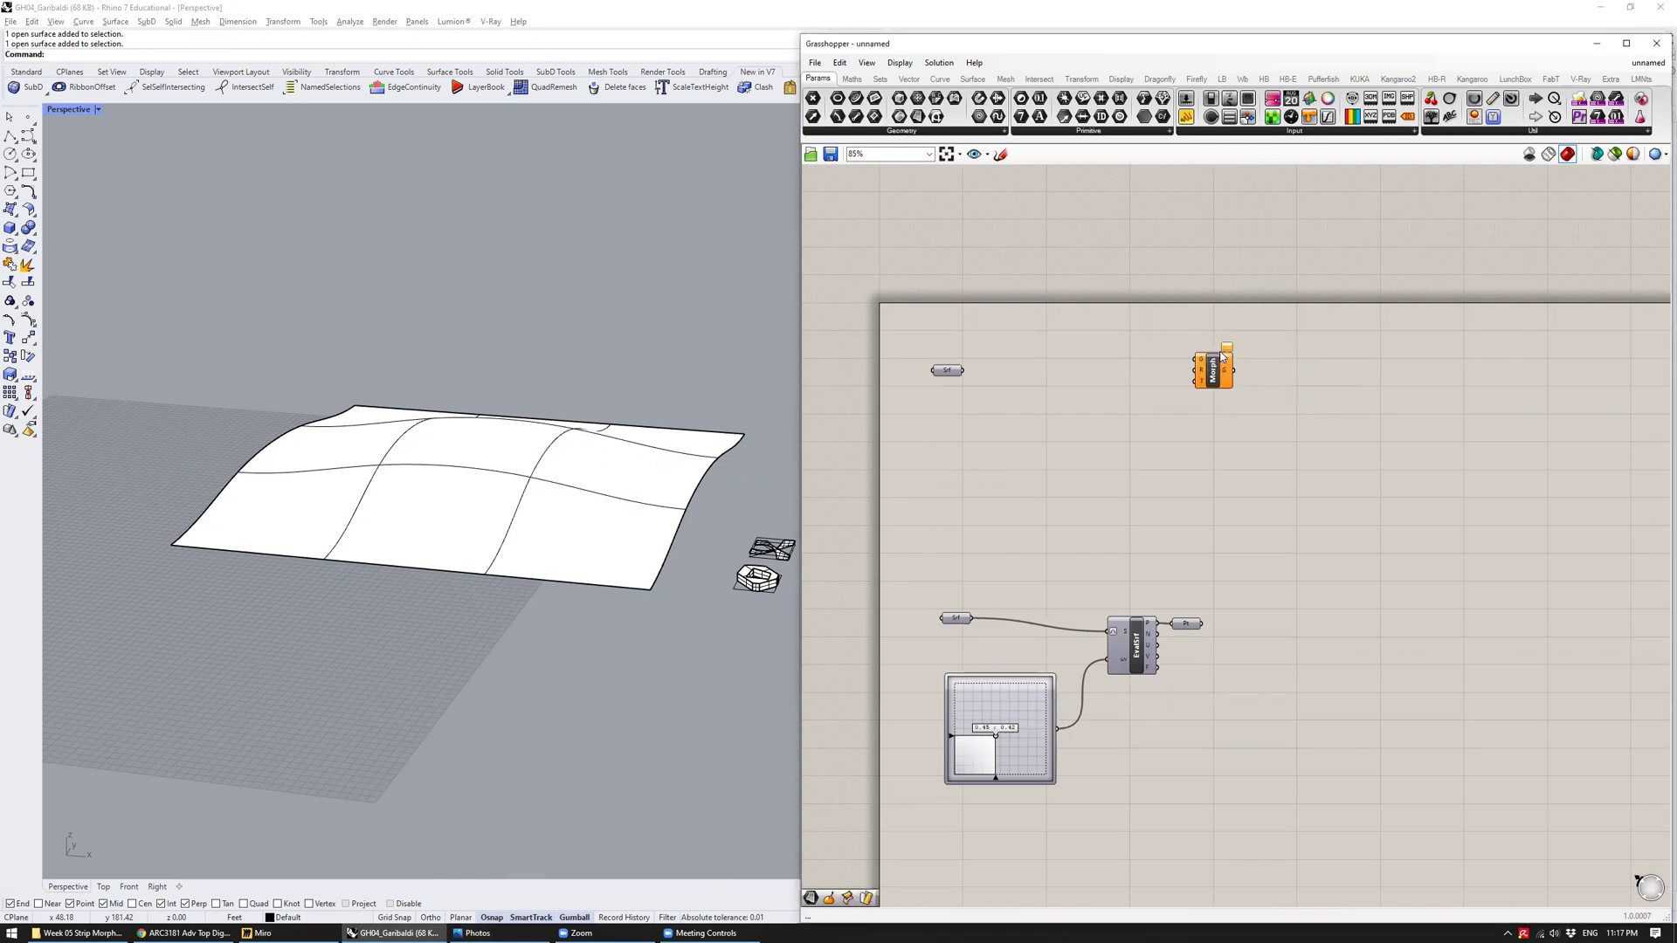
{"action": "scroll", "coordinate": [1214, 374], "scroll_direction": "up", "scroll_amount": 3}
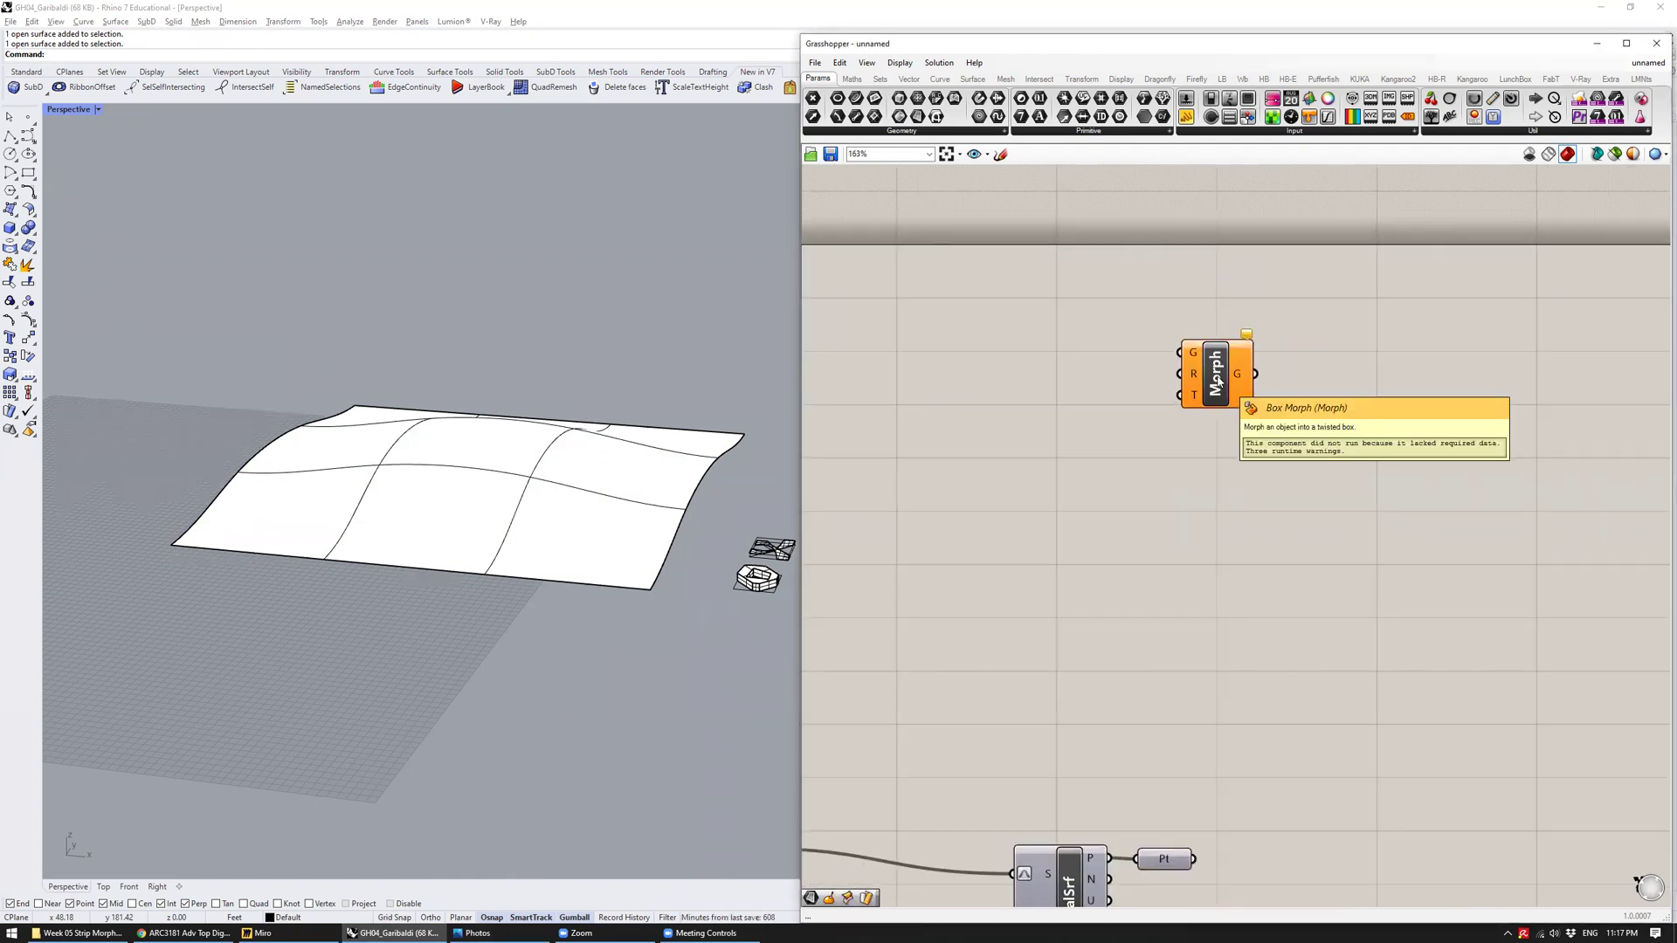
{"action": "left_click_drag", "start_coordinate": [1216, 380], "coordinate": [1219, 411]}
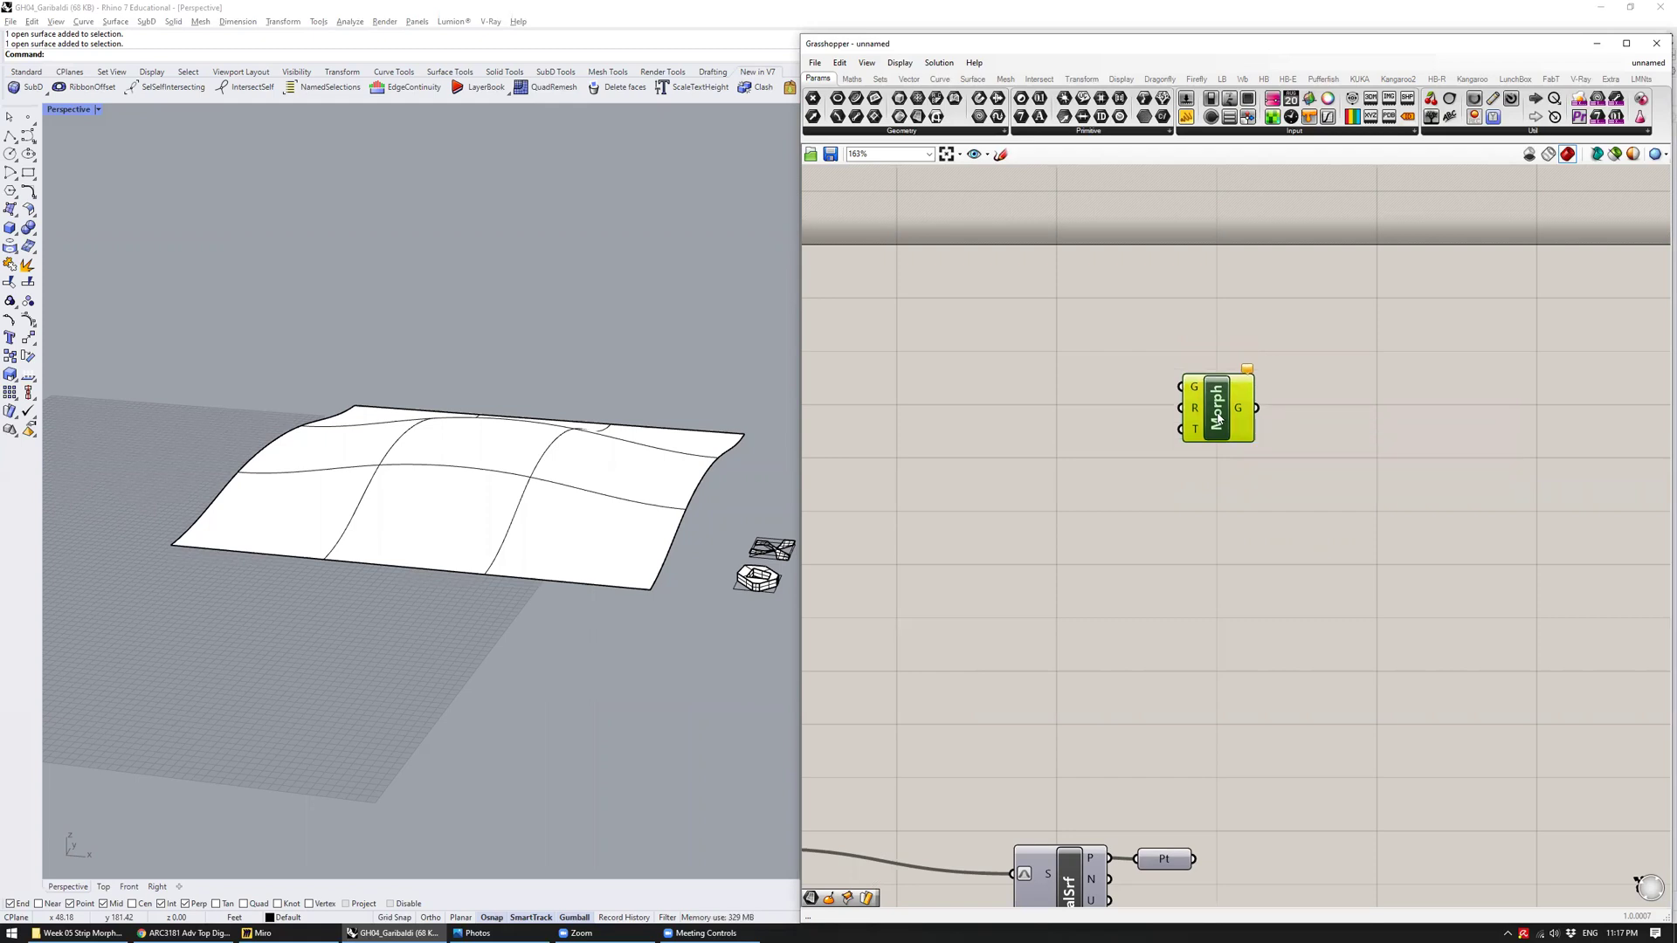
Locate Box Morph among the Transform category's Morph components and shift the placed component slightly farther from the Surface parameter
{"action": "key", "text": "Escape"}
{"action": "left_click", "coordinate": [1218, 420], "text": "ctrl+alt"}
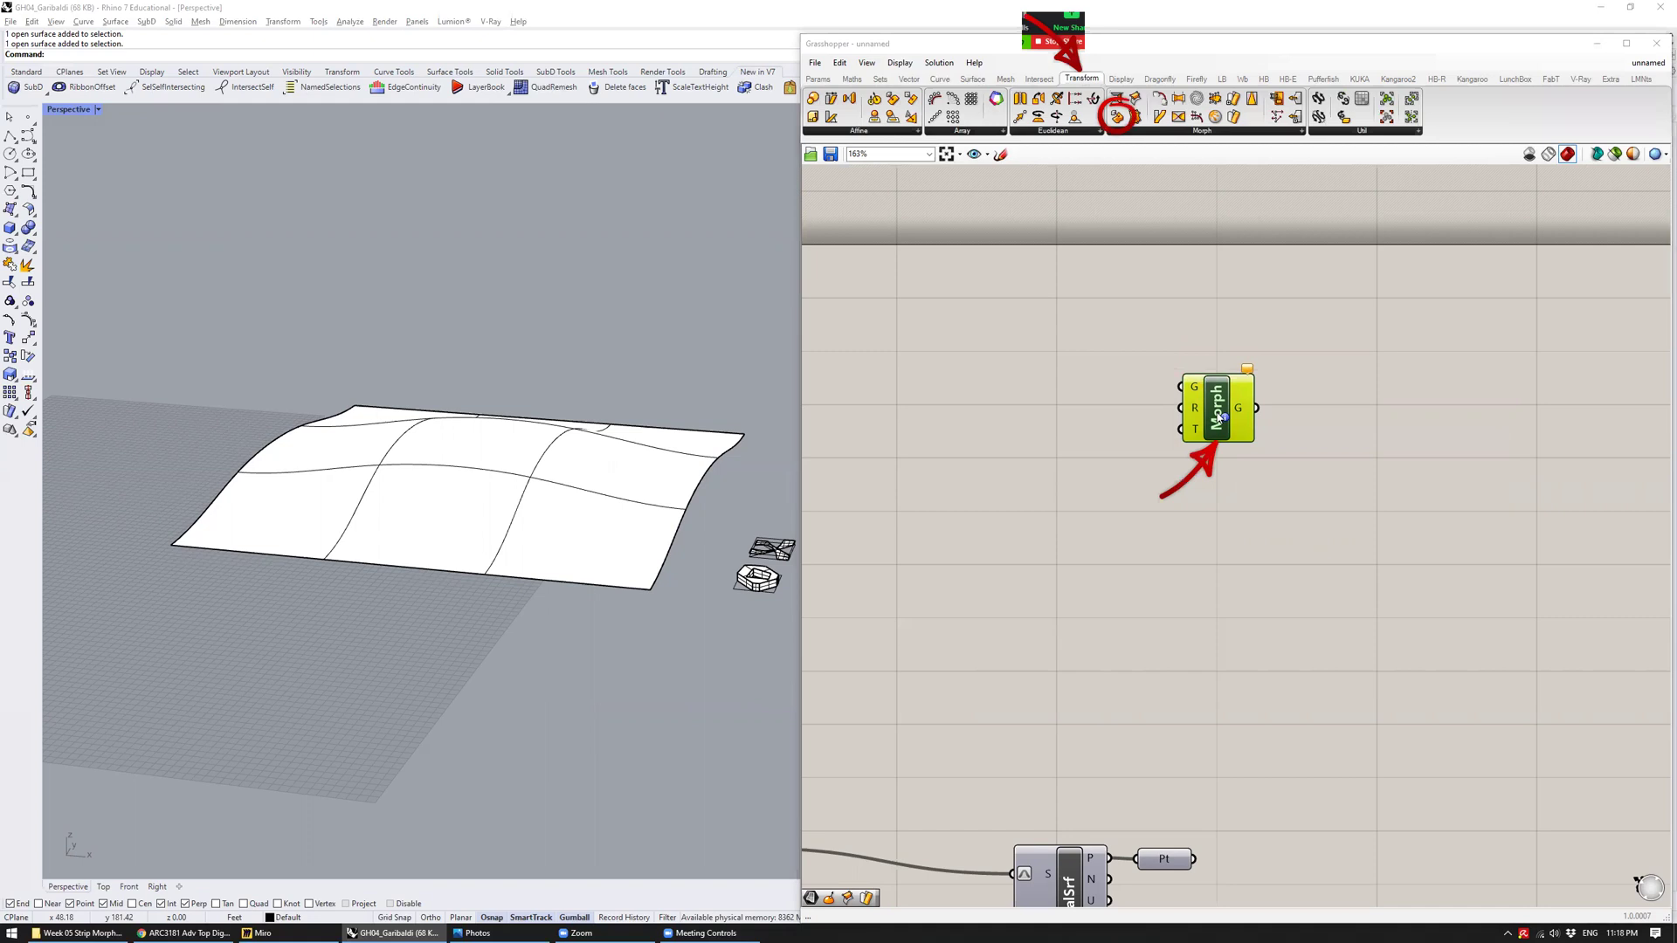
{"action": "left_click", "coordinate": [1175, 132]}
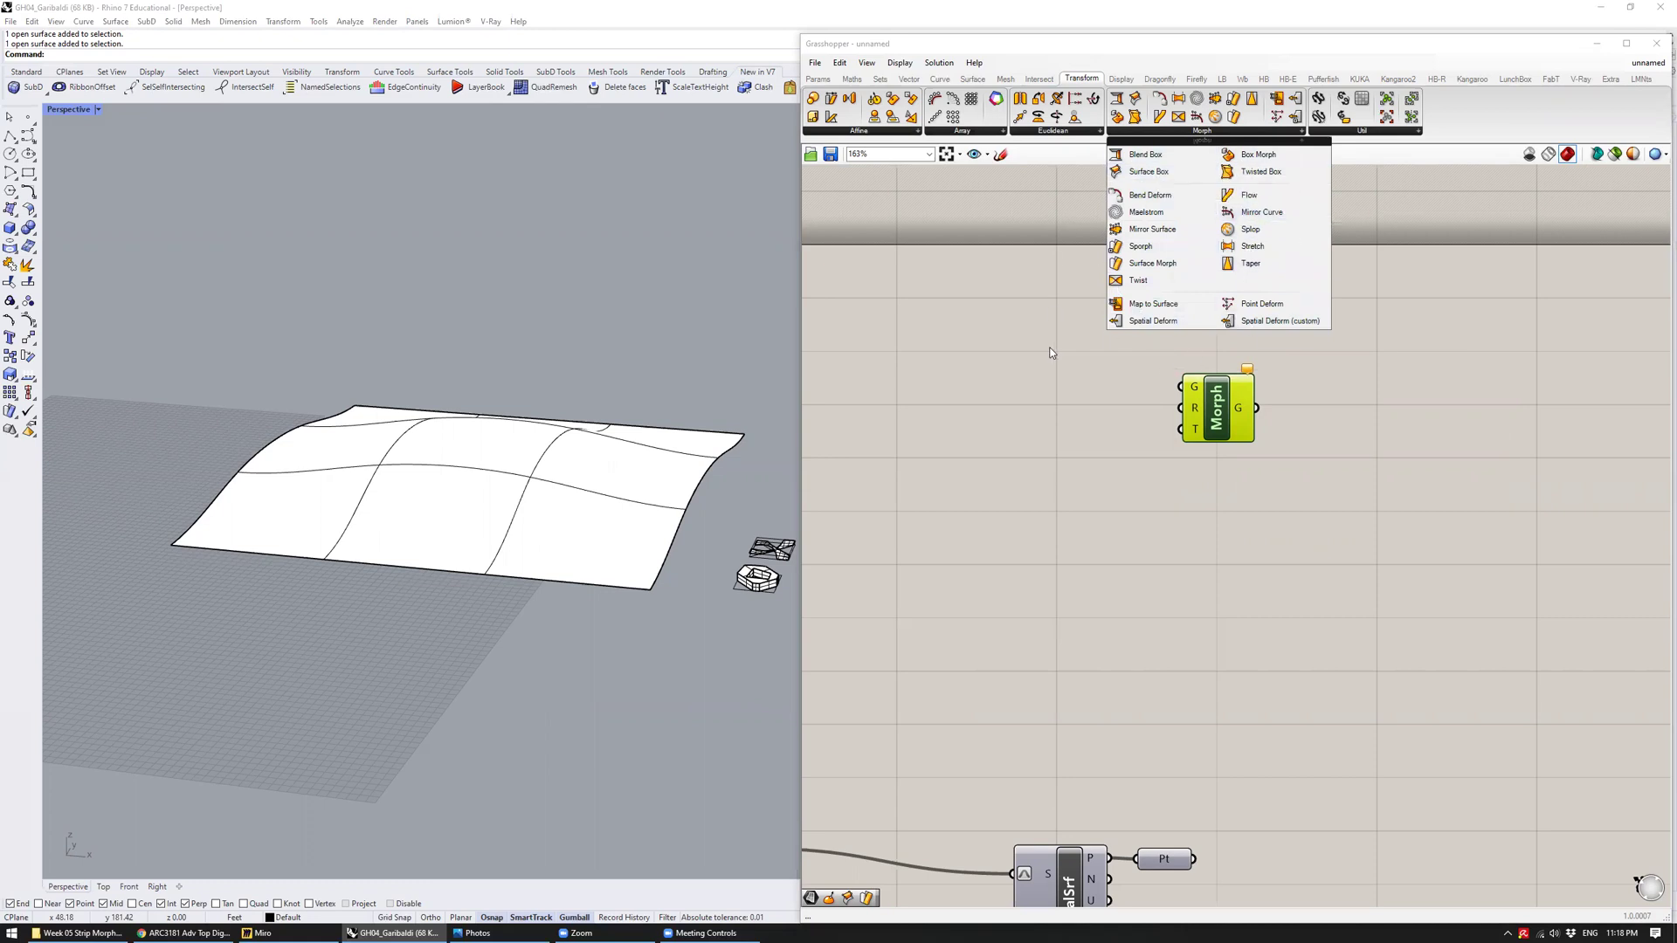
{"action": "left_click", "coordinate": [1123, 390]}
{"action": "scroll", "coordinate": [1123, 389], "scroll_direction": "down", "scroll_amount": 3}
{"action": "left_click", "coordinate": [1337, 426]}
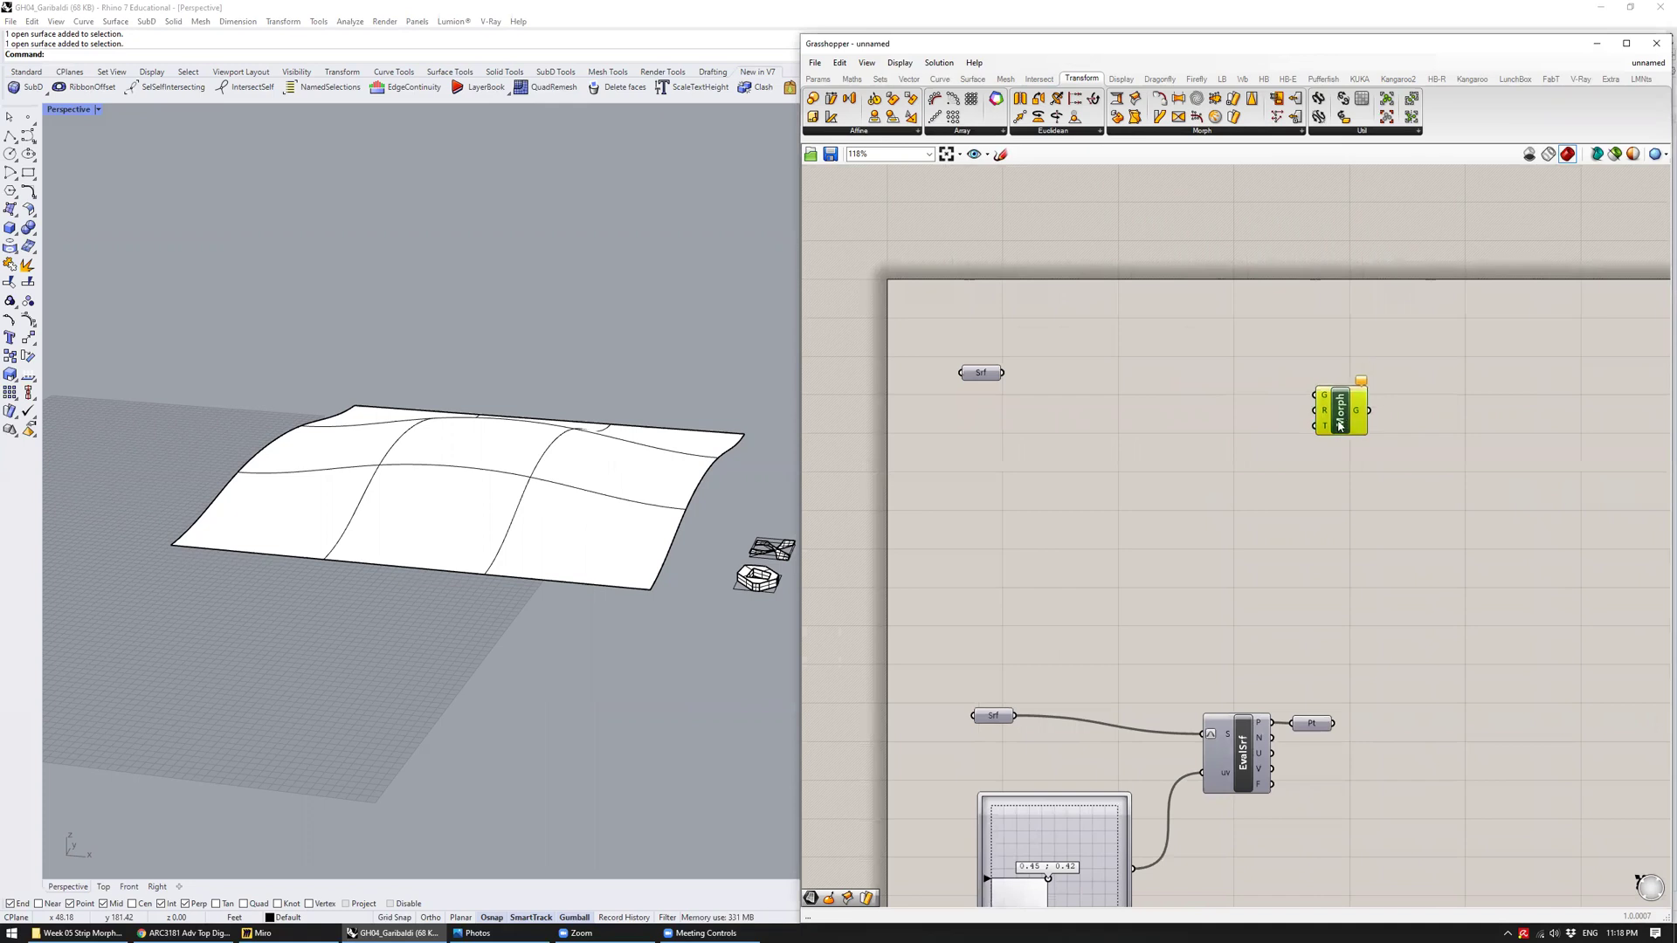
{"action": "scroll", "coordinate": [1337, 426], "scroll_direction": "up", "scroll_amount": 3}
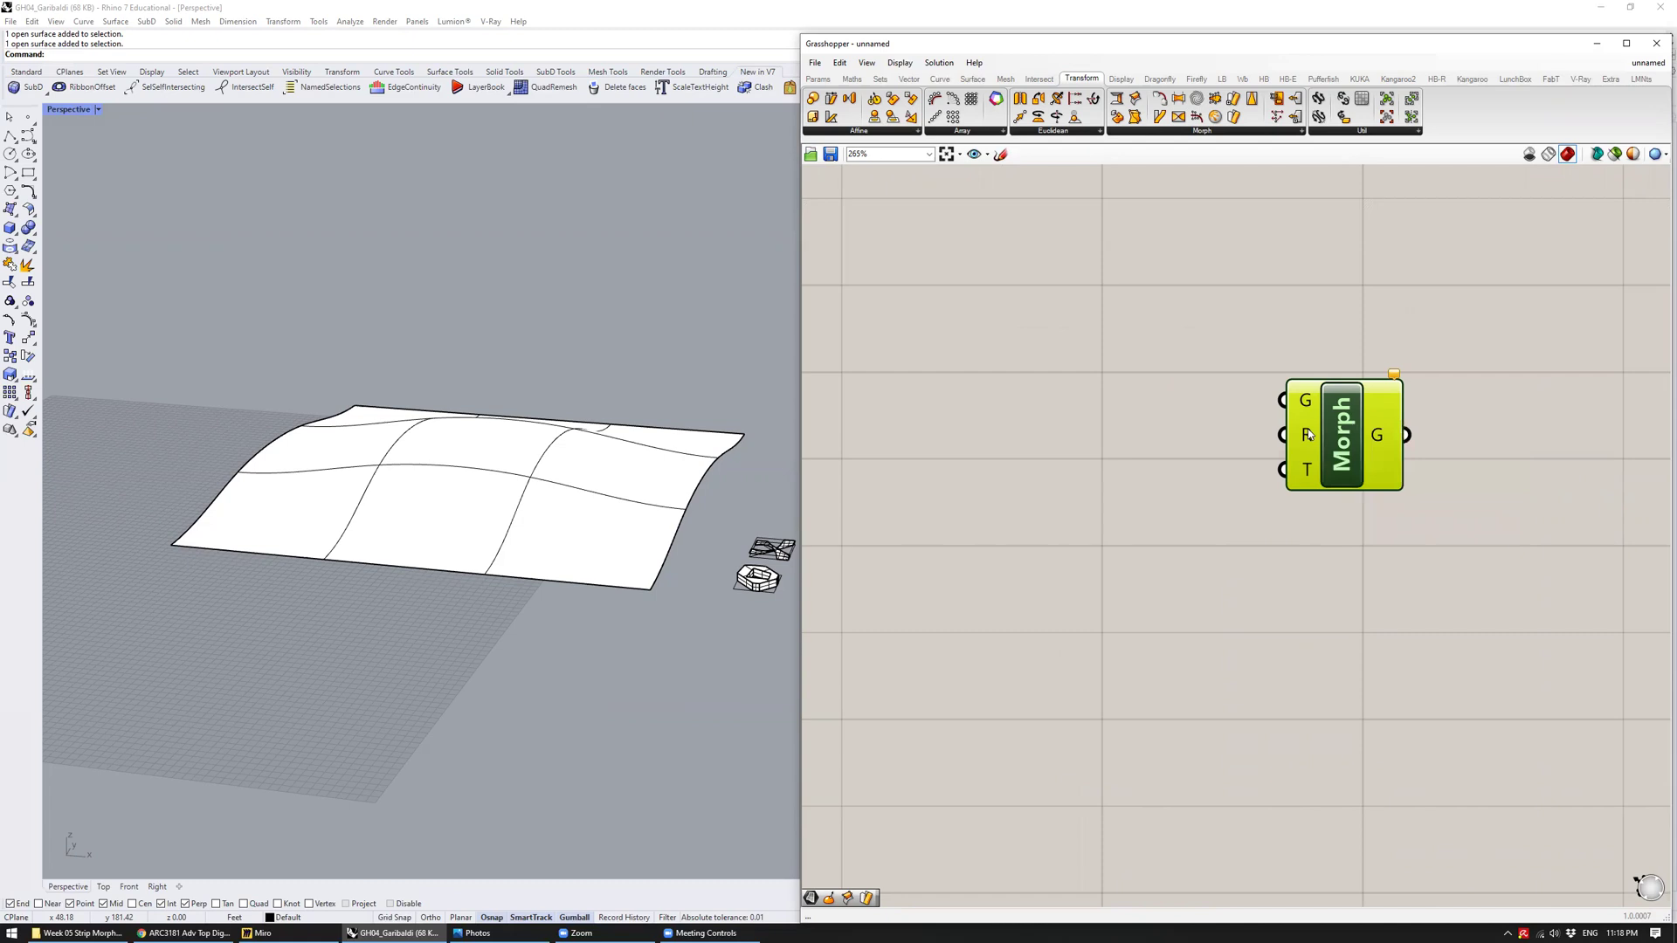
{"action": "left_click_drag", "start_coordinate": [1349, 432], "coordinate": [1403, 419]}
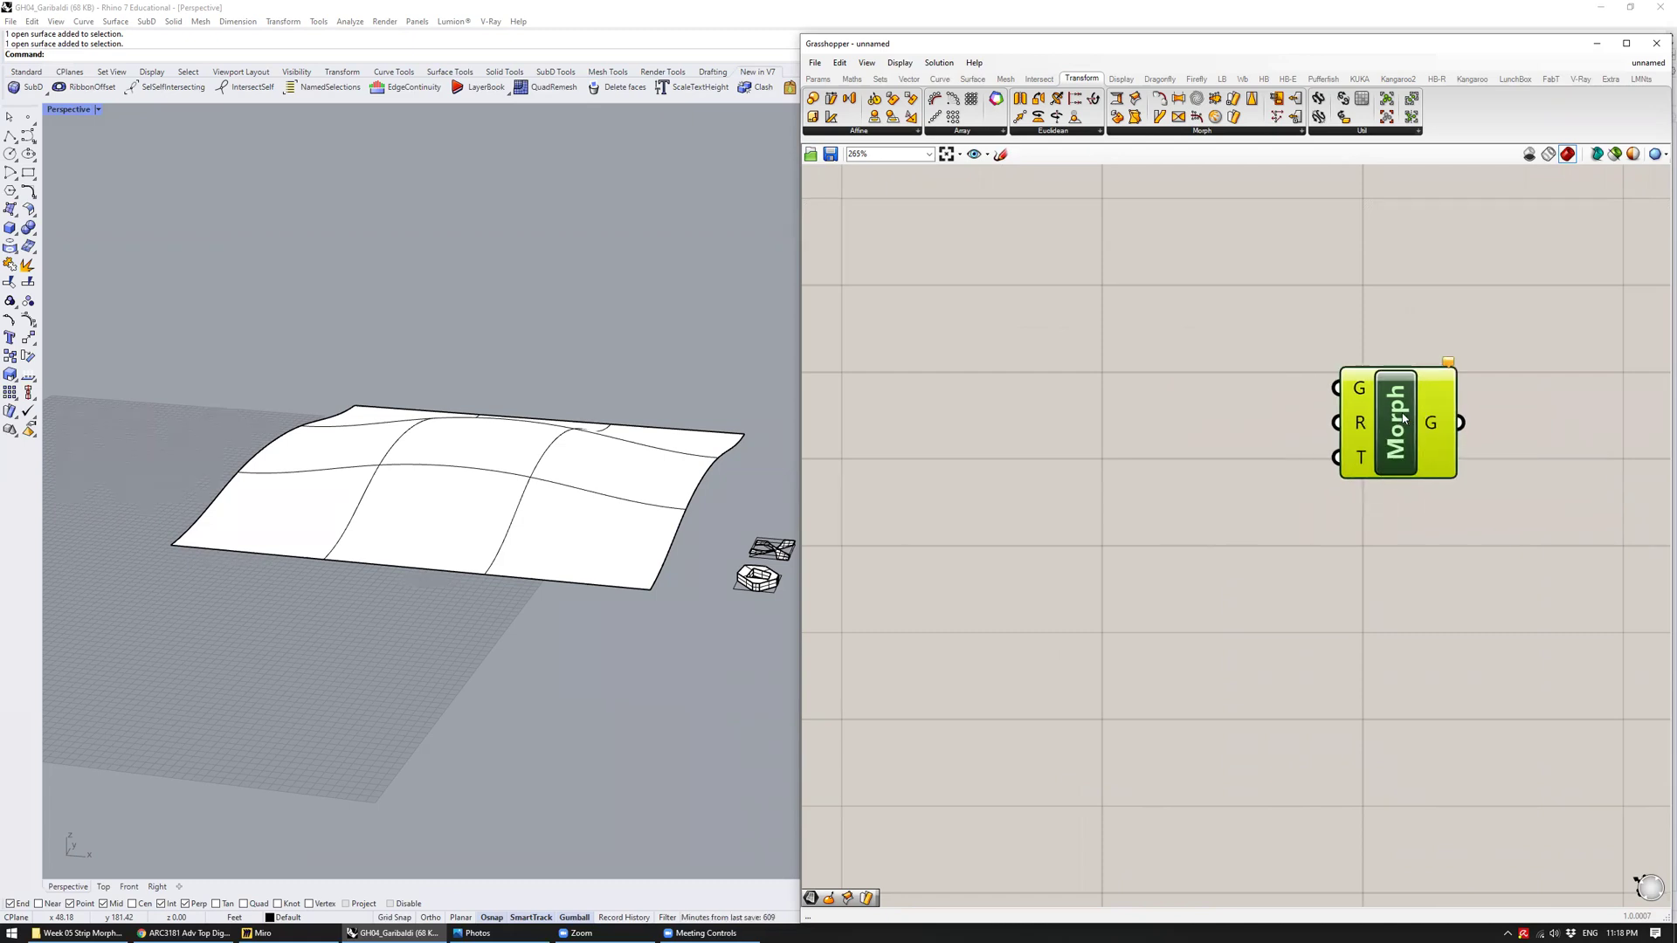
Add a Bounding Box component between the duplicated Surface parameter and Box Morph, and place it close to Box Morph
{"action": "scroll", "coordinate": [1270, 426], "scroll_direction": "down", "scroll_amount": 2}
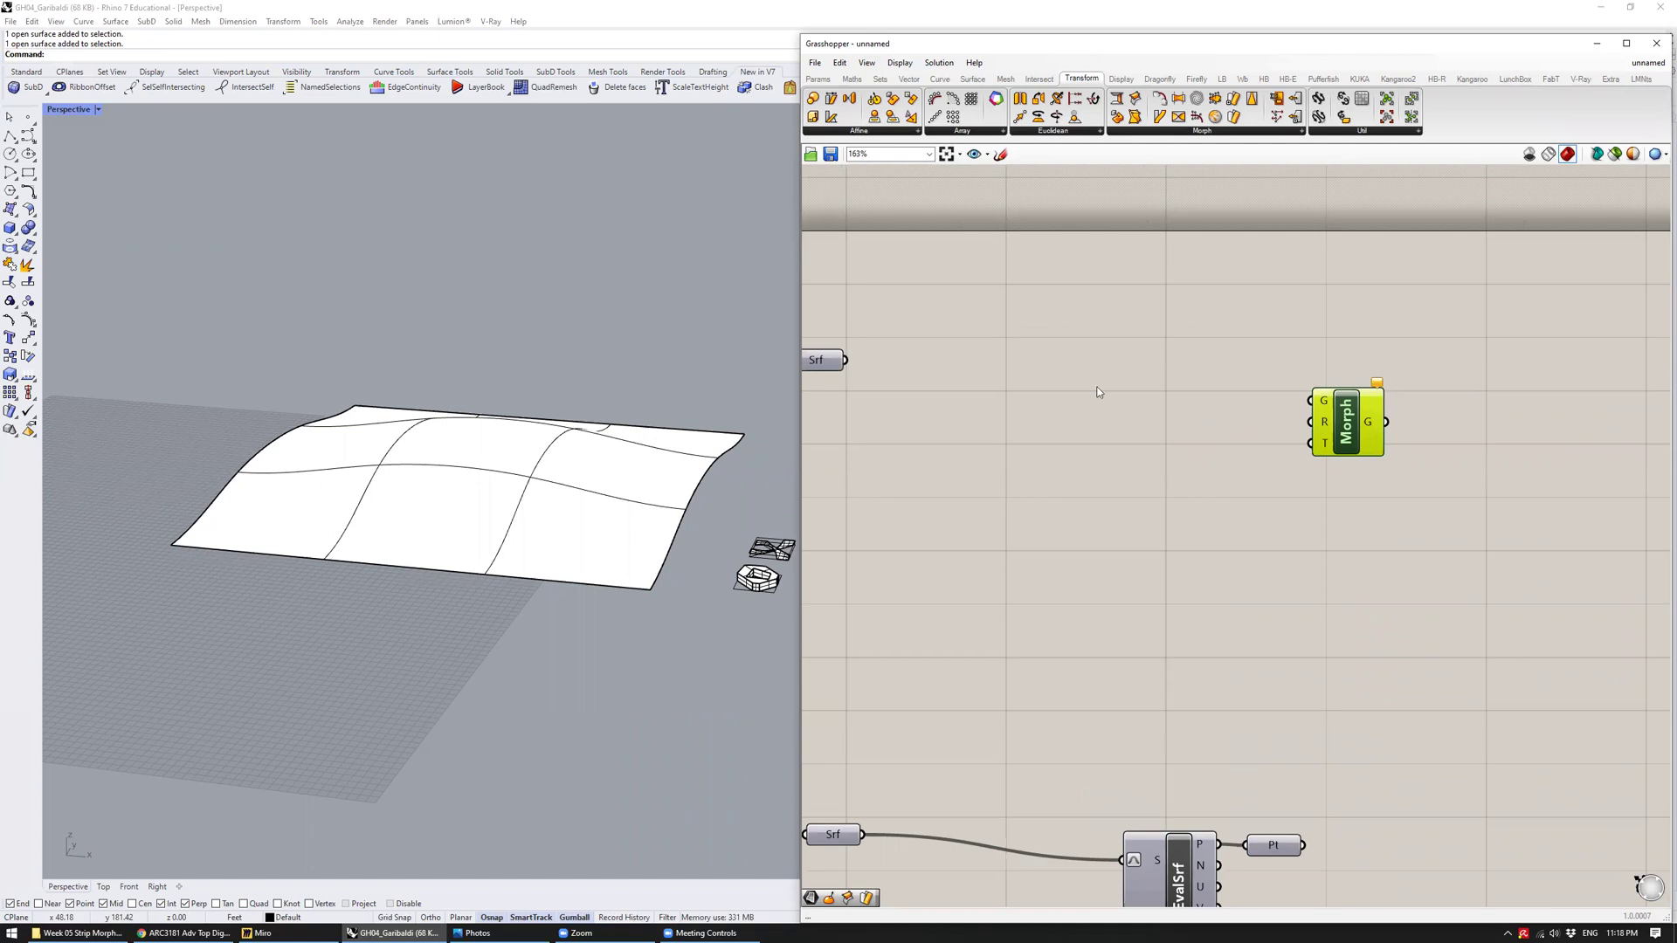
{"action": "right_click_drag", "start_coordinate": [1098, 392], "coordinate": [1202, 404]}
{"action": "double_click", "coordinate": [1187, 396]}
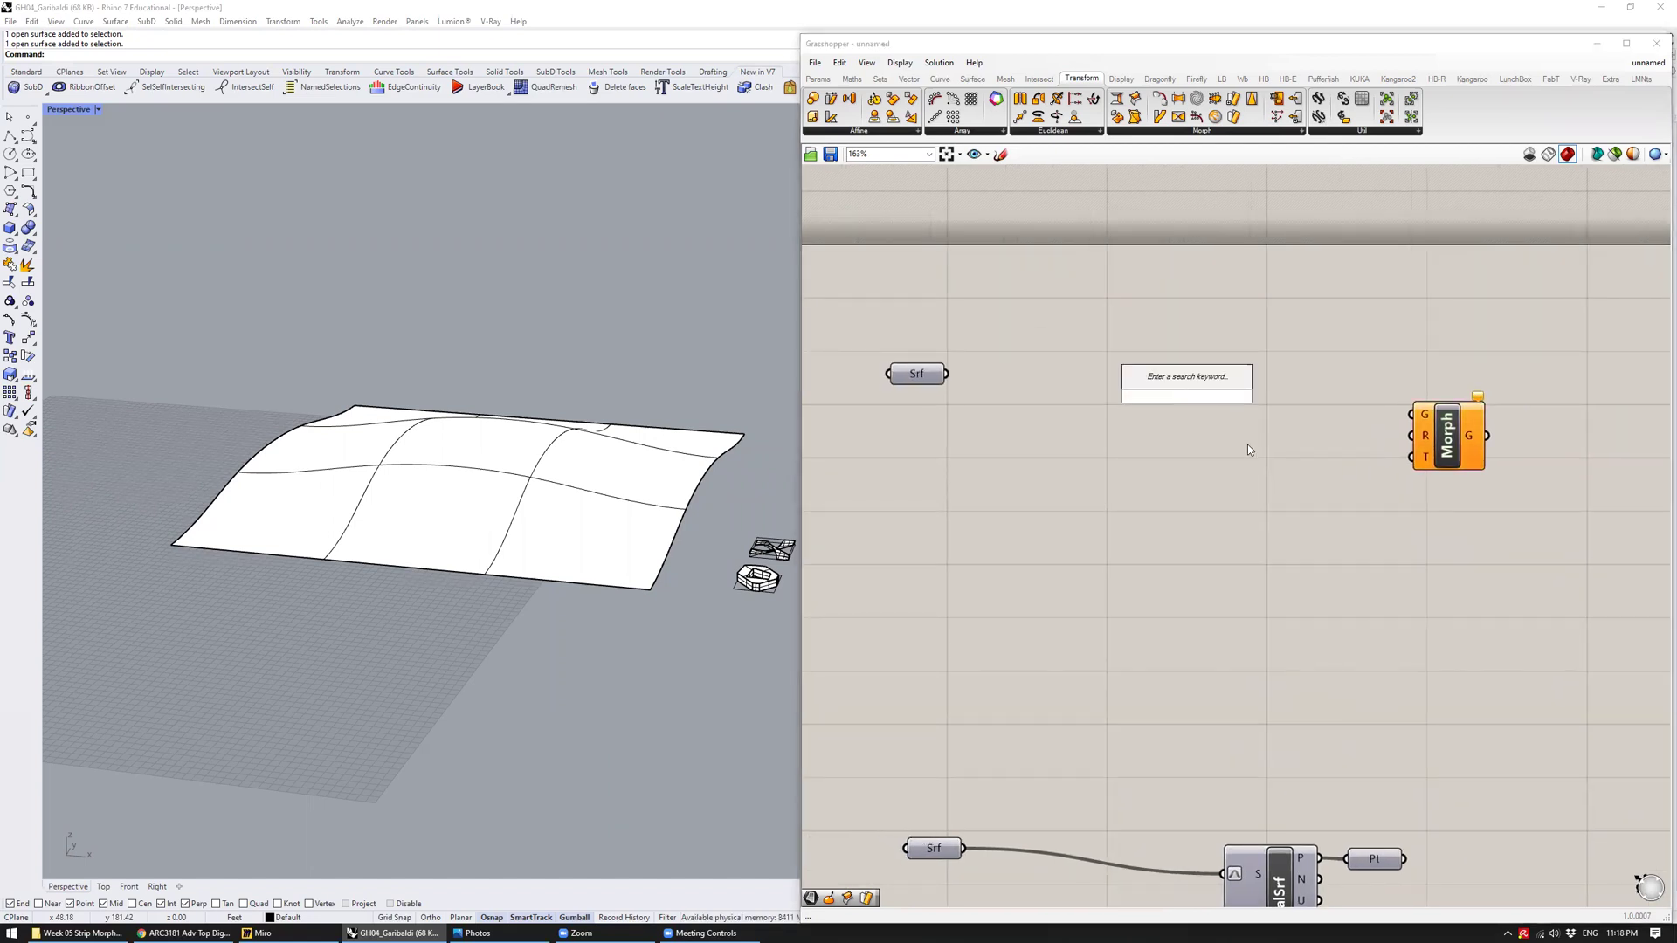
{"action": "type", "text": "bound"}
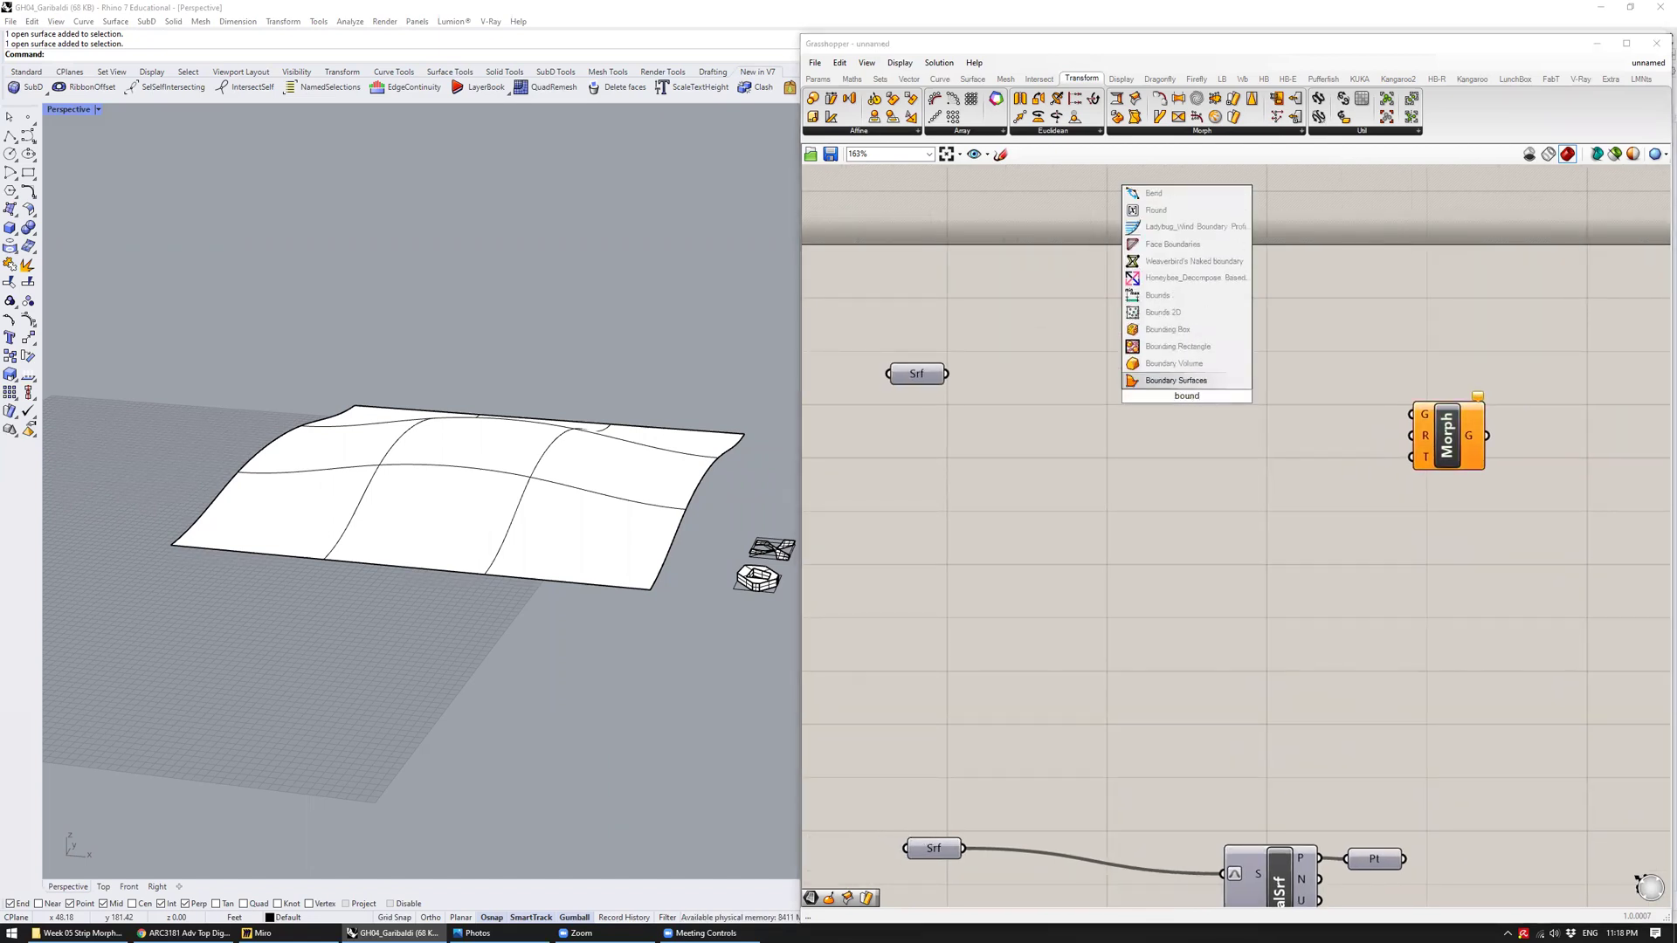
{"action": "key", "text": "Up"}
{"action": "key", "text": "Up"}
{"action": "key", "text": "Up"}
{"action": "key", "text": "Return"}
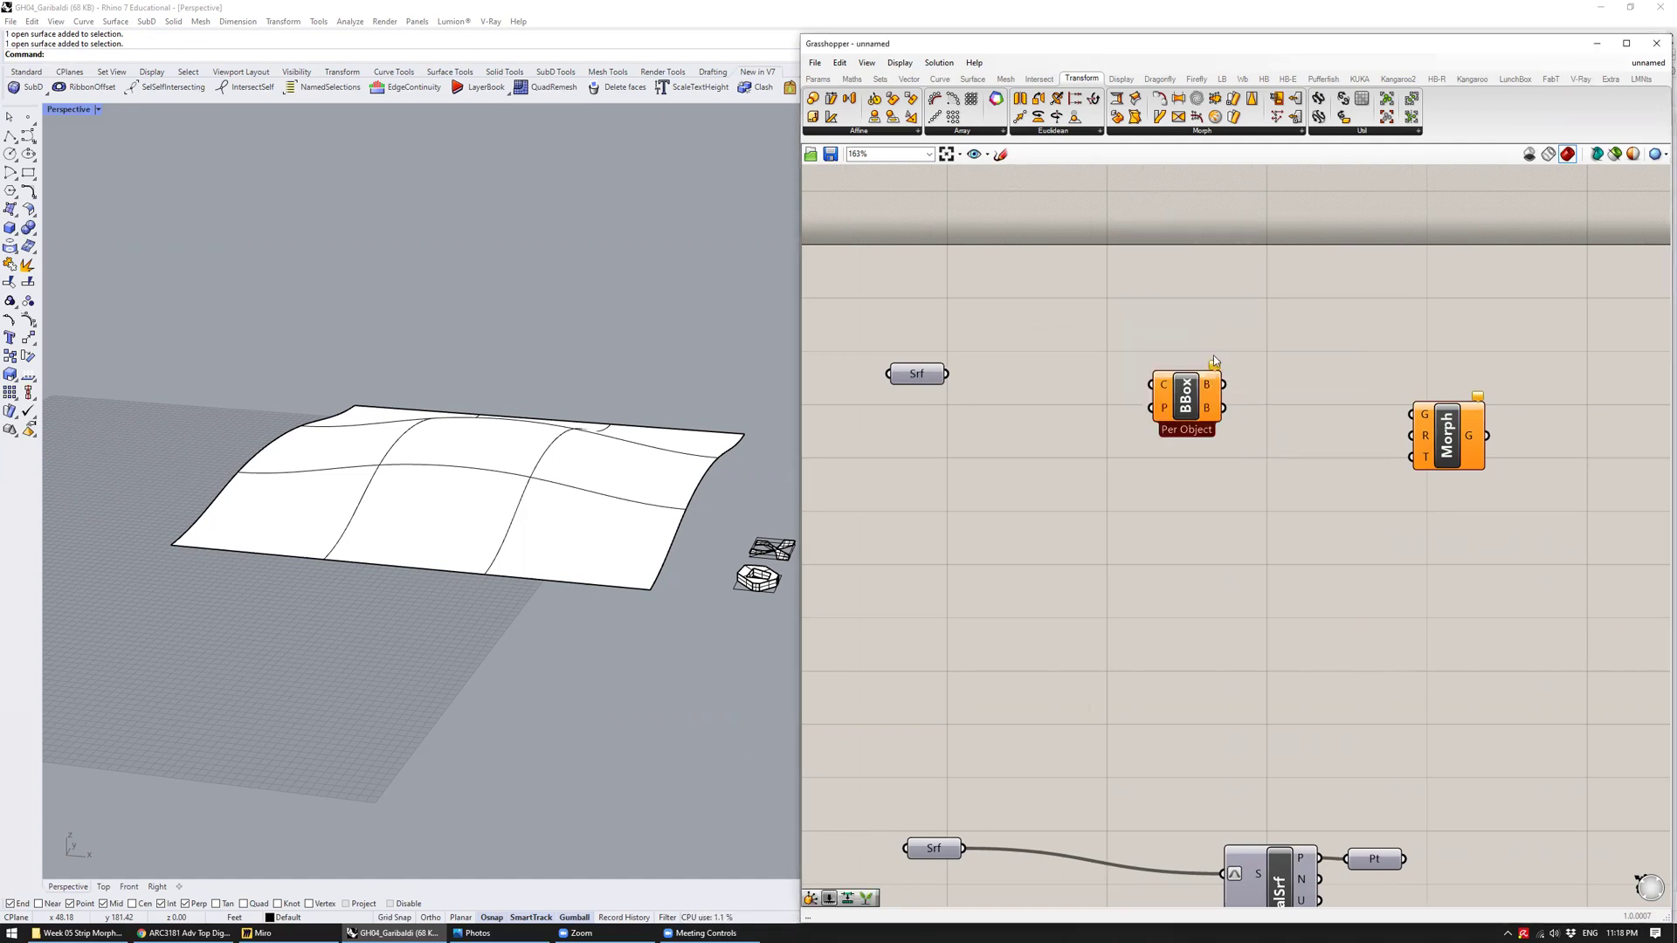
{"action": "left_click_drag", "start_coordinate": [1198, 404], "coordinate": [1258, 445]}
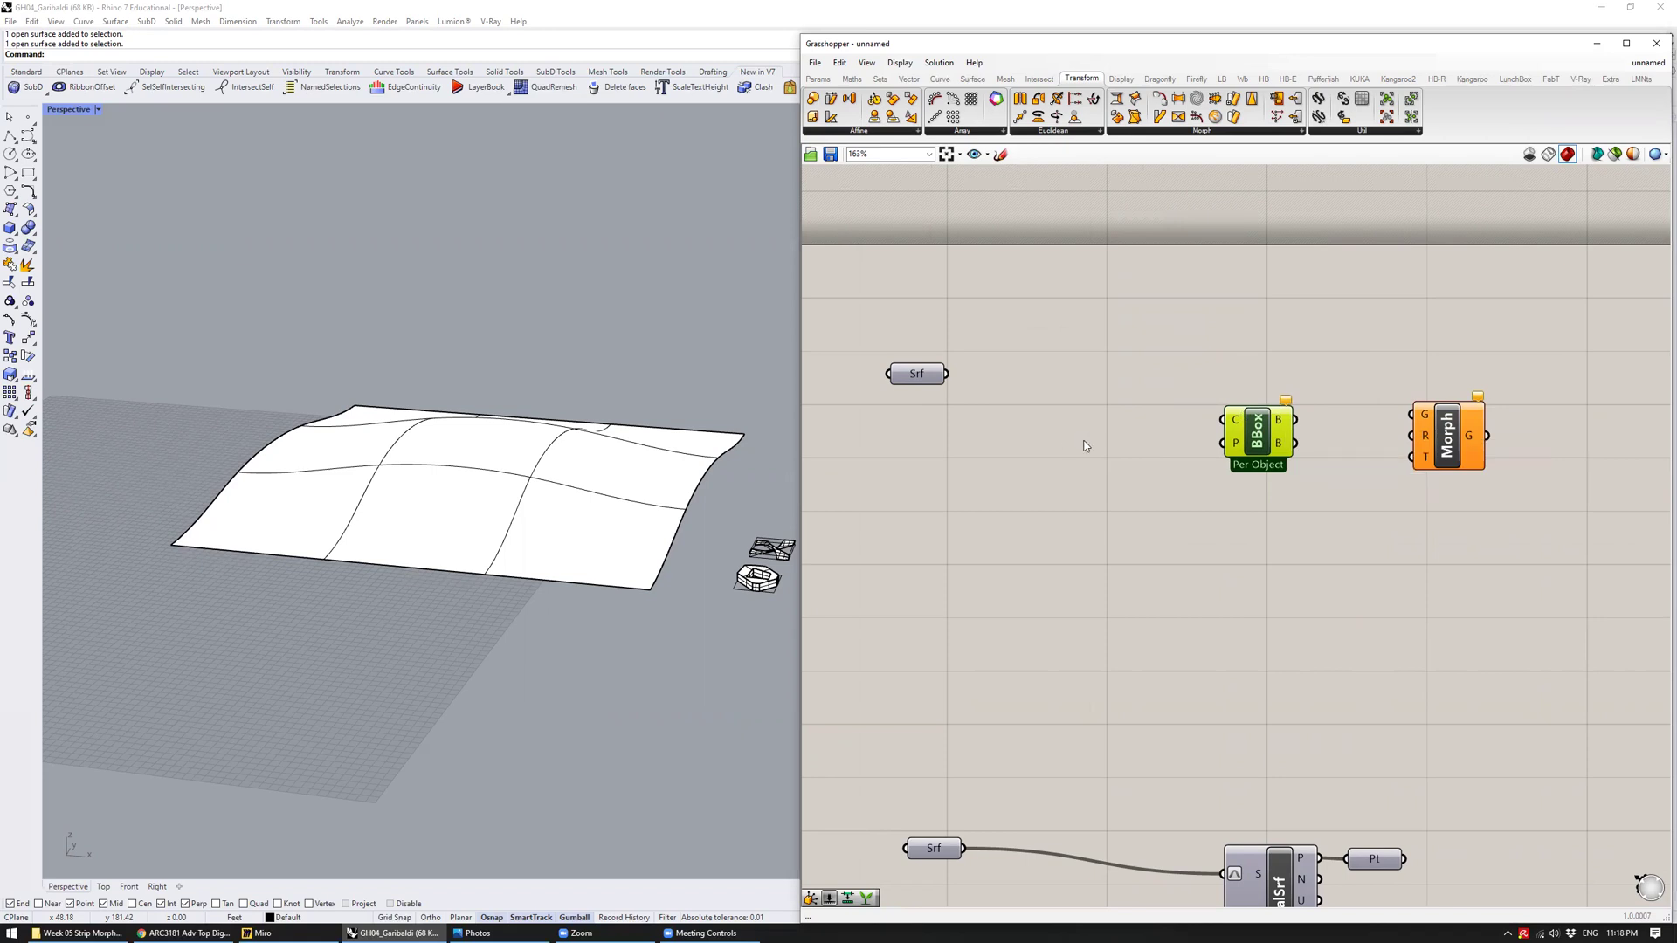
{"action": "right_click_drag", "start_coordinate": [694, 439], "coordinate": [547, 477]}
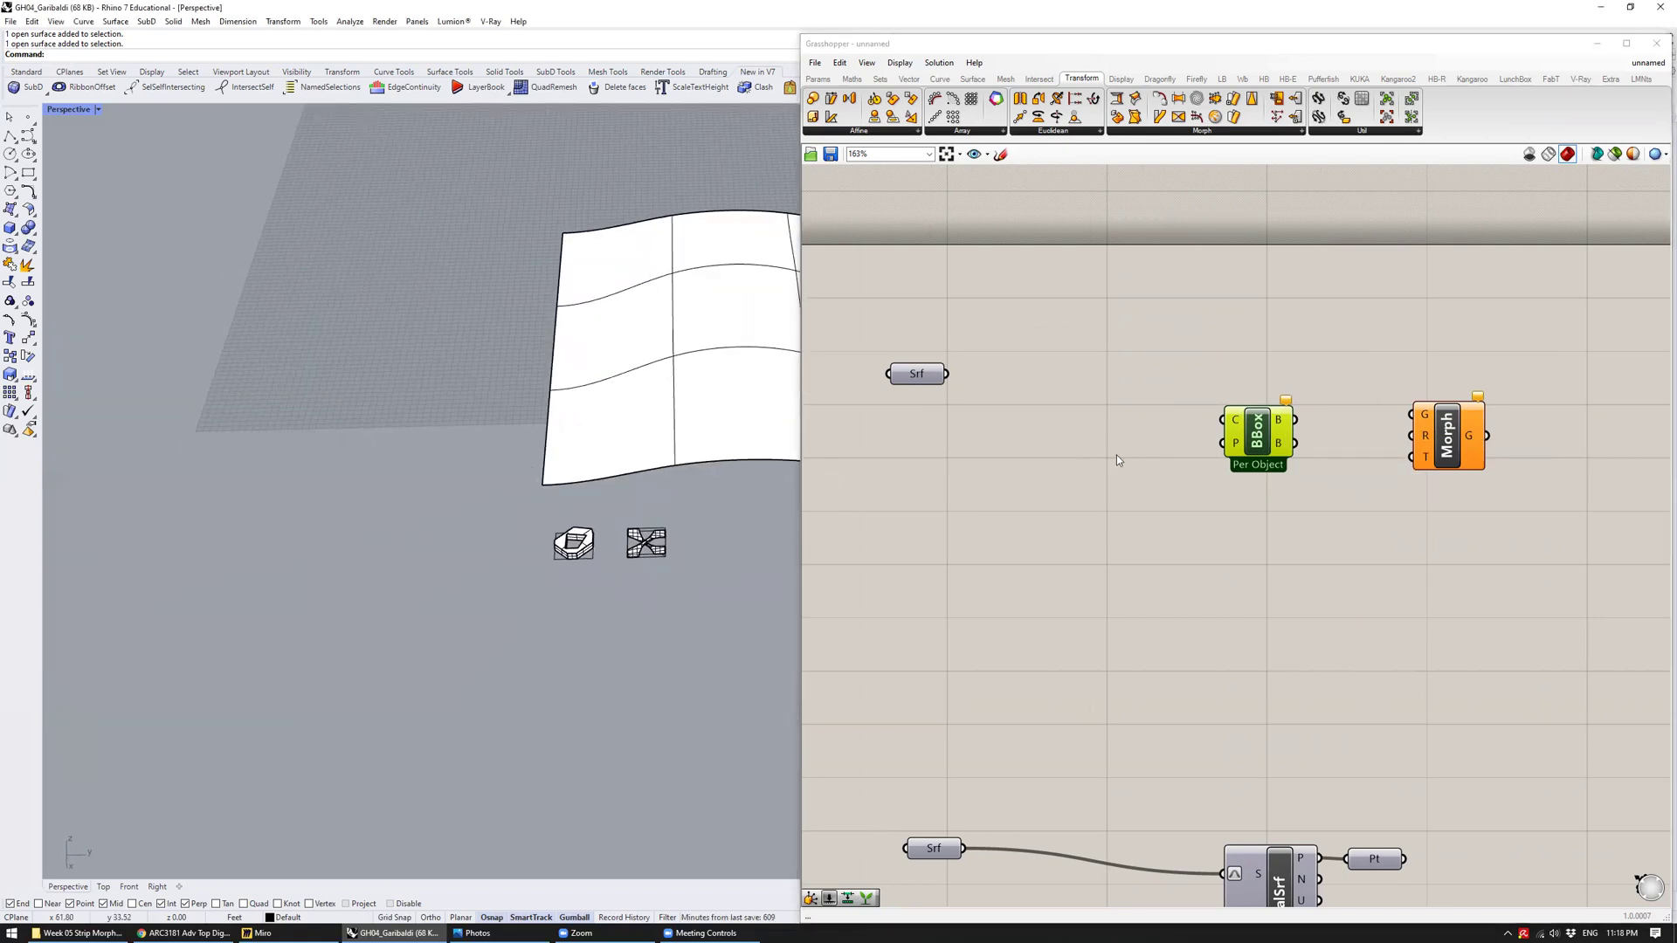
Examine the two Rhino modules beside the curved surface, the faceted ring and the crossing strips, from several angles
{"action": "scroll", "coordinate": [579, 587], "scroll_direction": "up", "scroll_amount": 5}
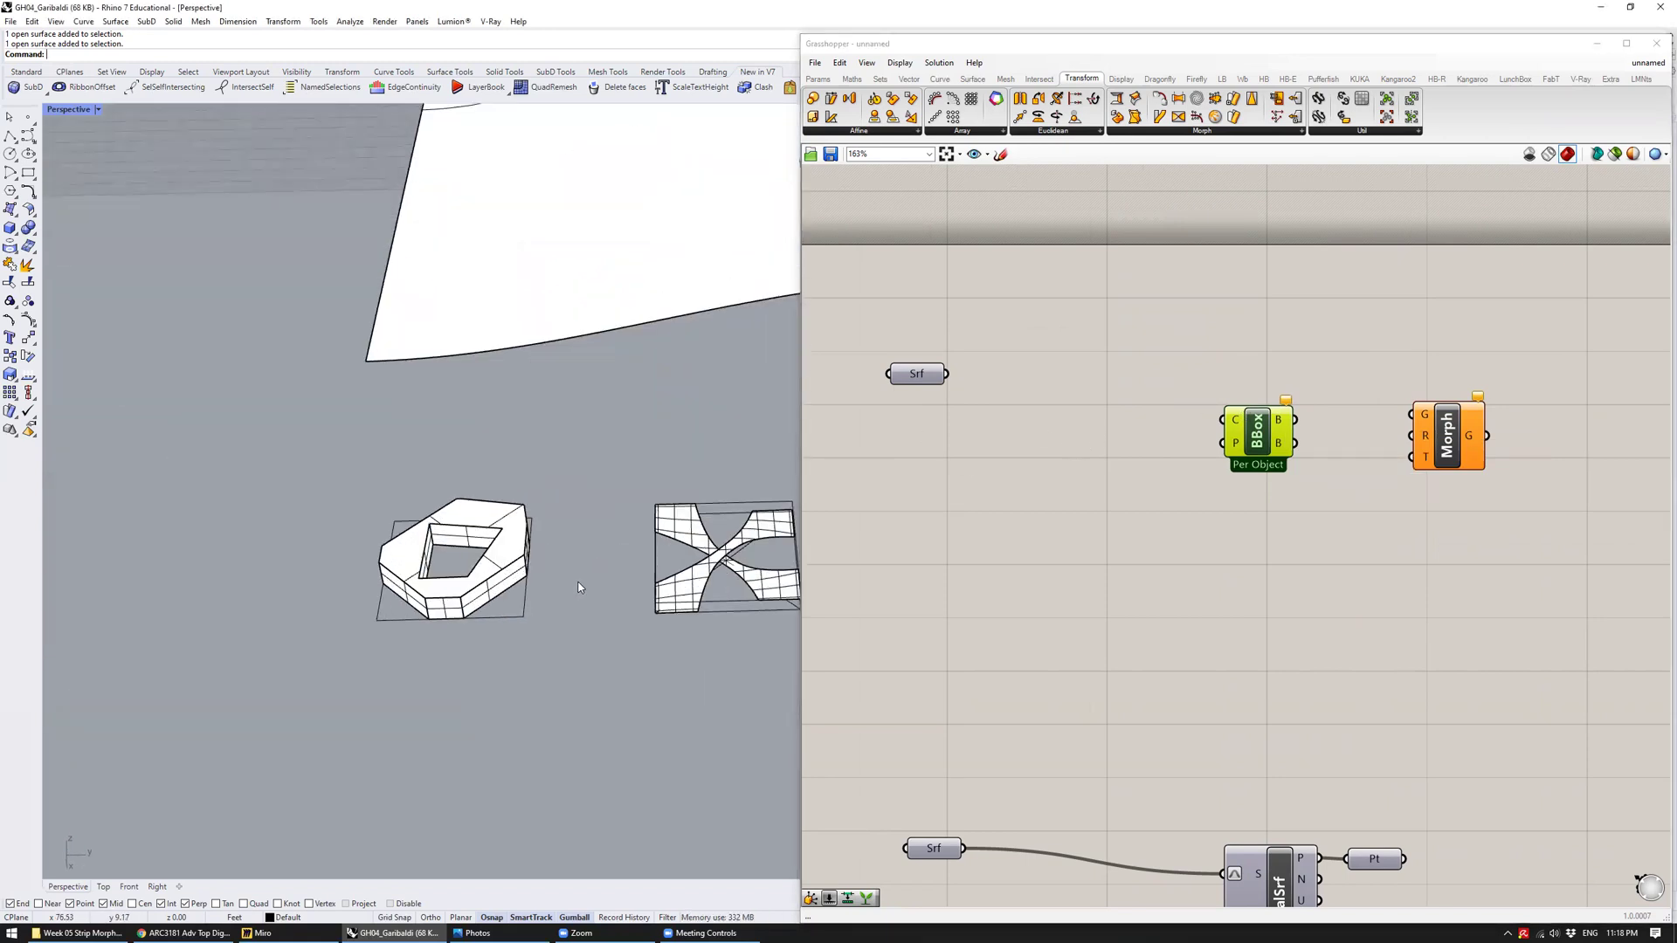
{"action": "right_click_drag", "start_coordinate": [554, 519], "coordinate": [409, 533]}
{"action": "right_click_drag", "start_coordinate": [509, 540], "coordinate": [507, 476]}
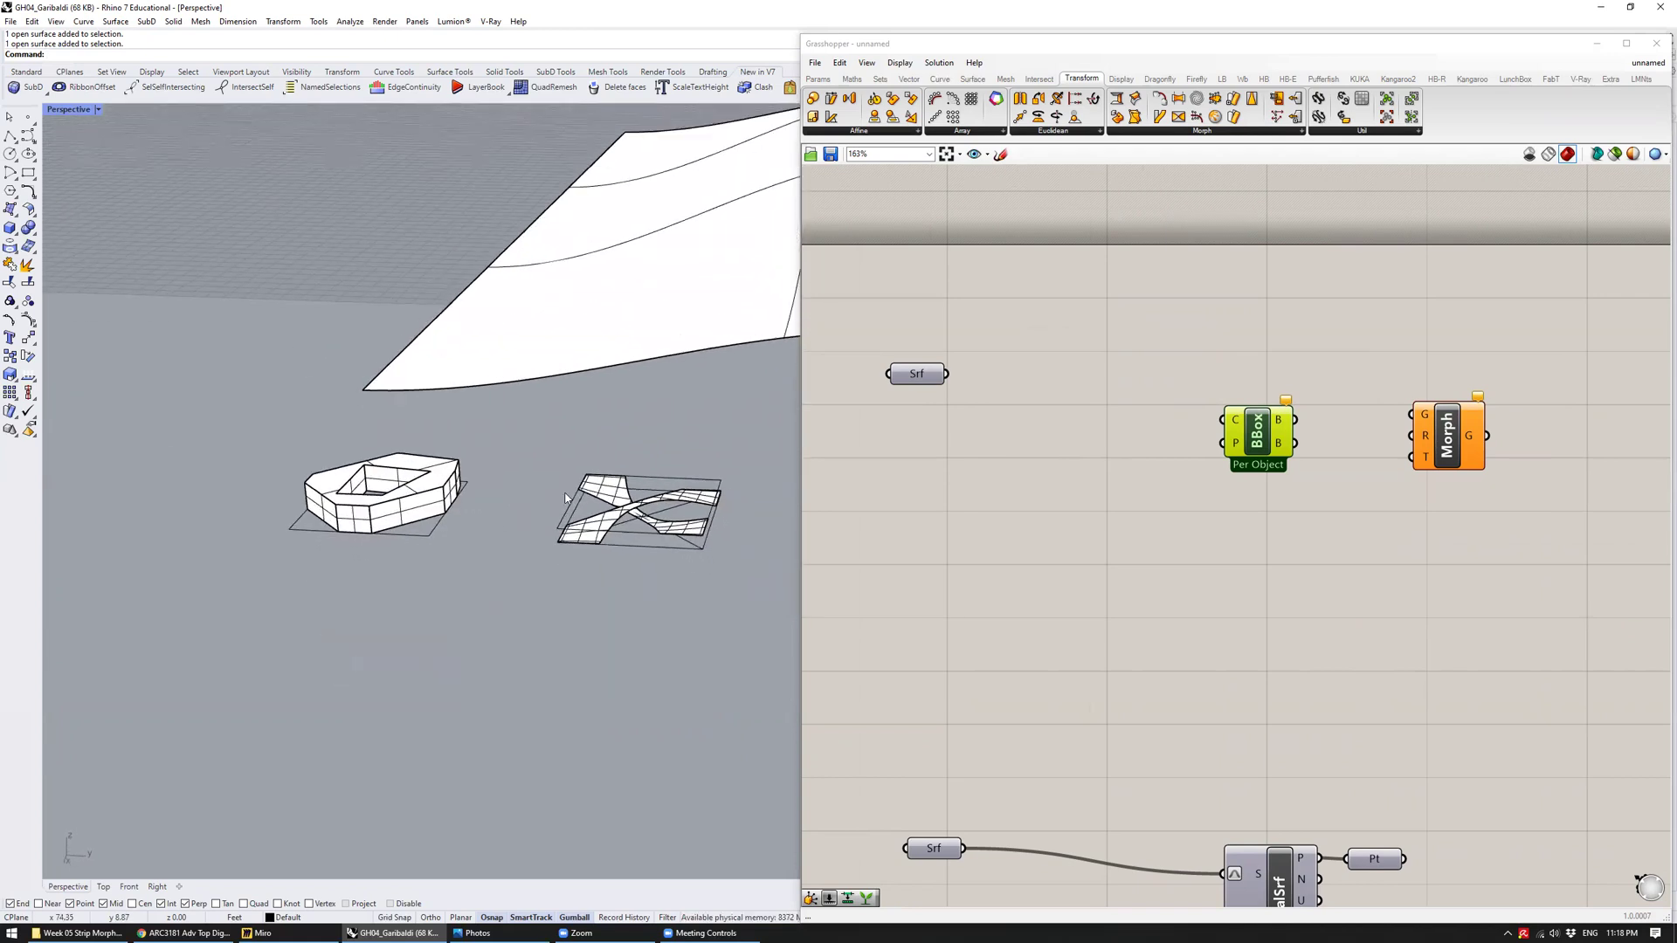
{"action": "scroll", "coordinate": [712, 494], "scroll_direction": "up", "scroll_amount": 6}
{"action": "left_click", "coordinate": [541, 495]}
{"action": "left_click", "coordinate": [563, 529]}
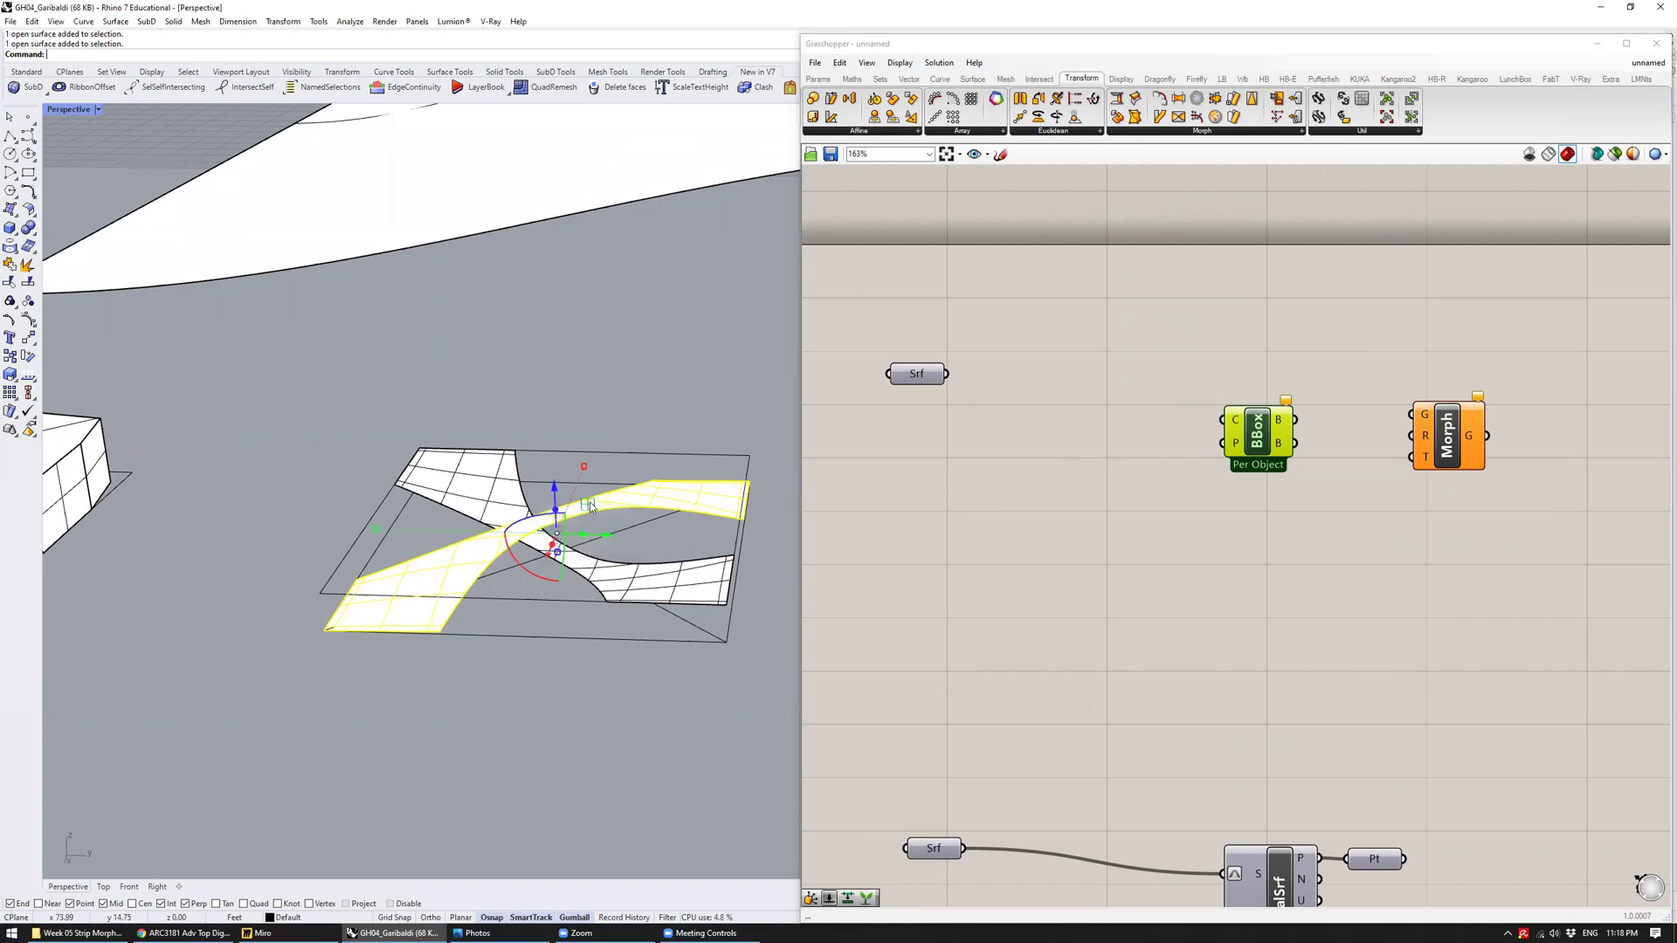
{"action": "left_click", "coordinate": [581, 389]}
{"action": "right_click_drag", "start_coordinate": [667, 445], "coordinate": [615, 538]}
{"action": "scroll", "coordinate": [669, 443], "scroll_direction": "down", "scroll_amount": 6}
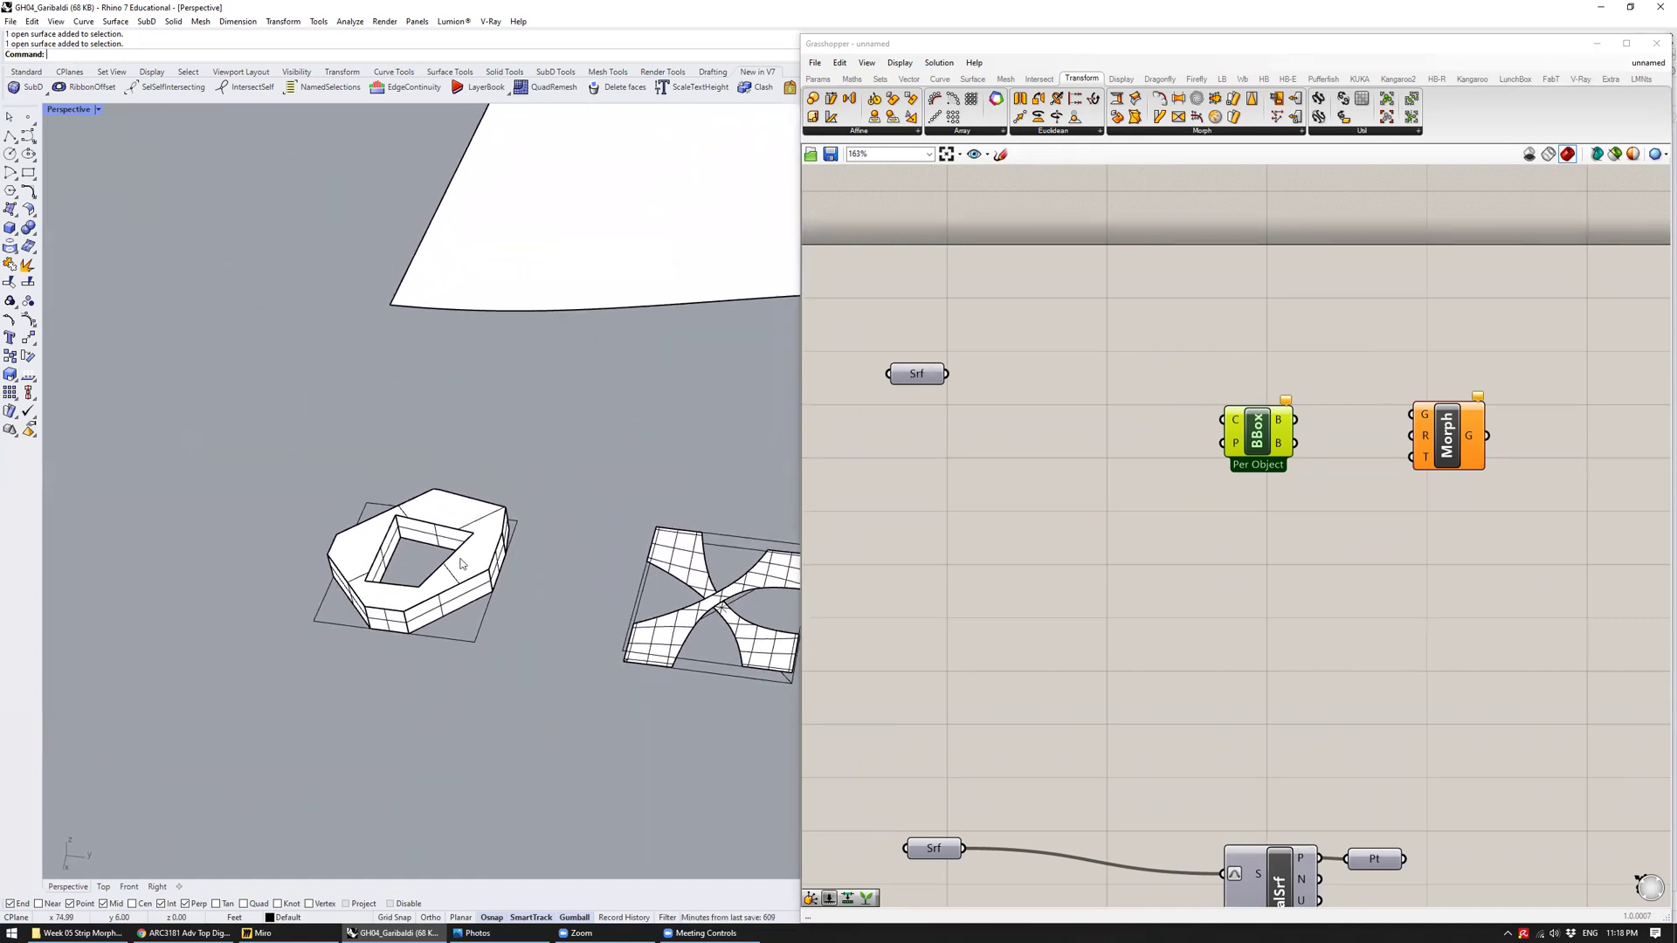
{"action": "left_click", "coordinate": [512, 519]}
{"action": "left_click", "coordinate": [670, 494]}
Move the upper Surface parameter down and add a Geometry parameter above it
{"action": "left_click_drag", "start_coordinate": [919, 378], "coordinate": [916, 452]}
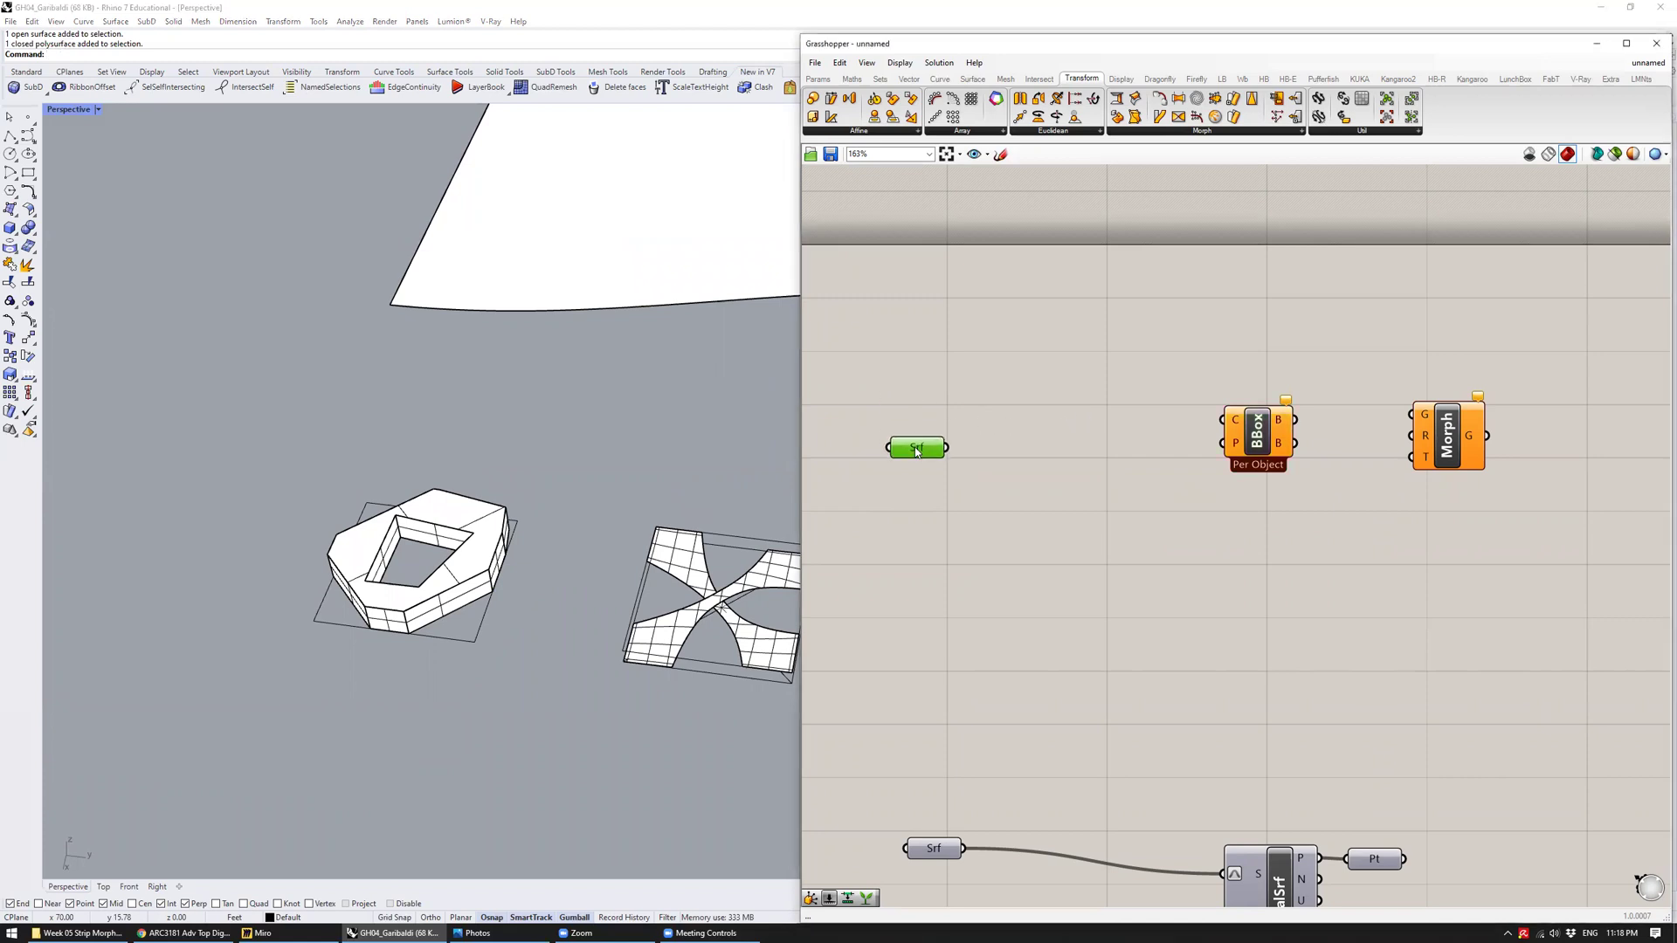
{"action": "left_click", "coordinate": [819, 79]}
{"action": "left_click", "coordinate": [843, 131]}
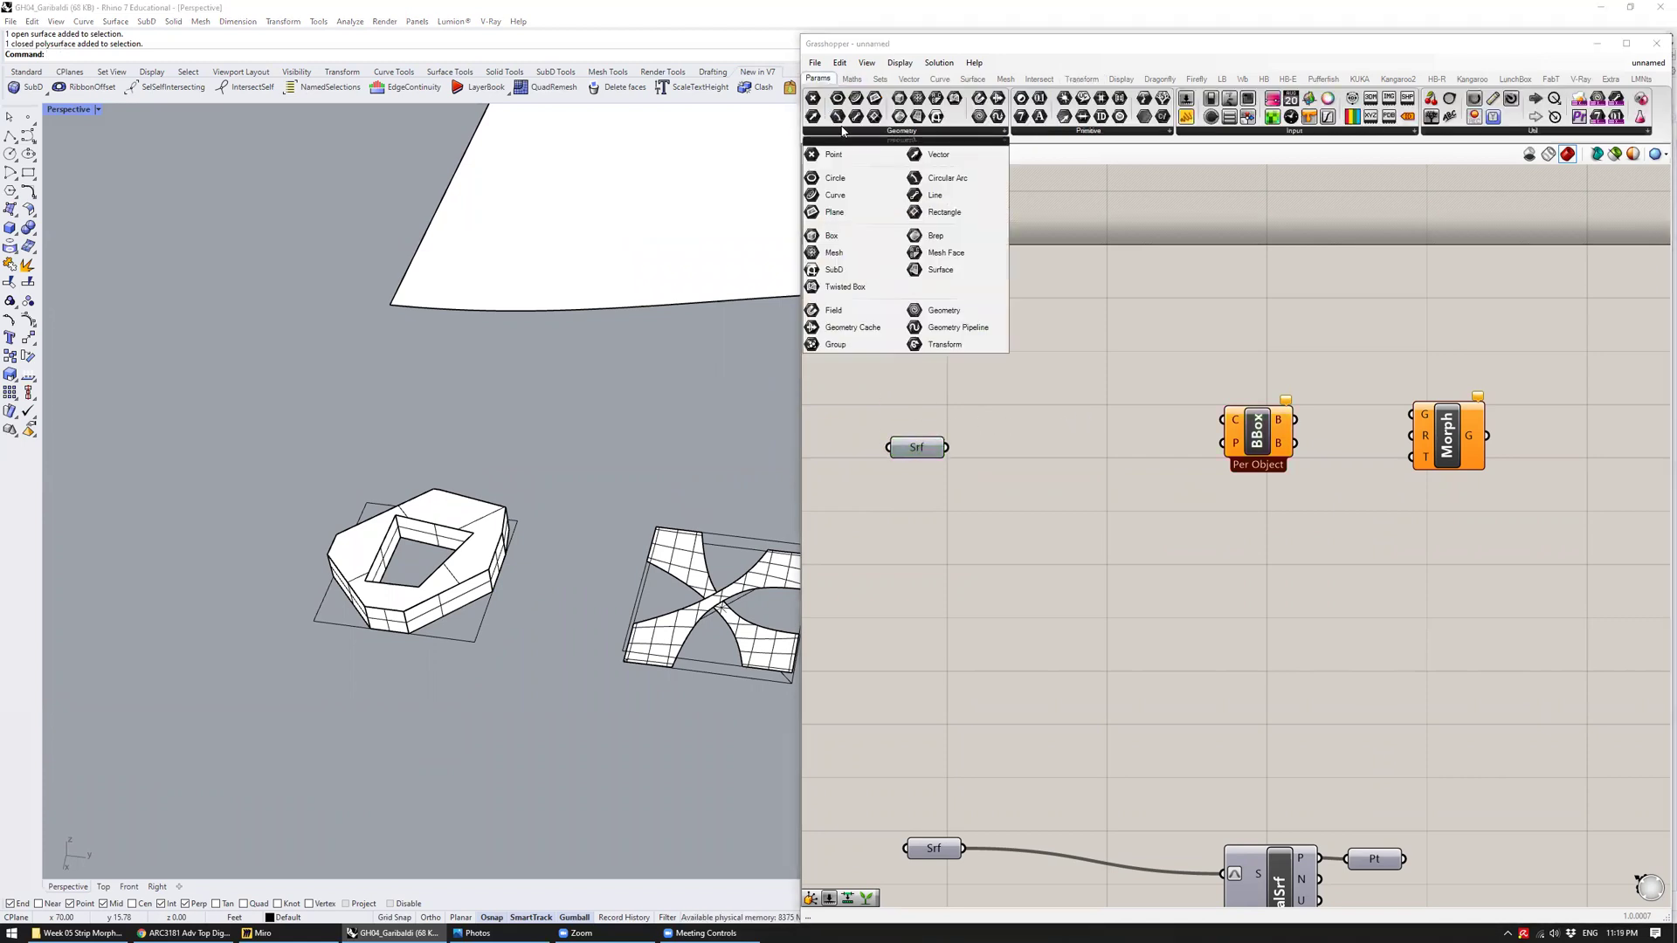
{"action": "left_click", "coordinate": [971, 313]}
{"action": "left_click", "coordinate": [935, 360]}
Reference the closed faceted ring module from Rhino into the Geometry parameter
{"action": "right_click", "coordinate": [932, 359]}
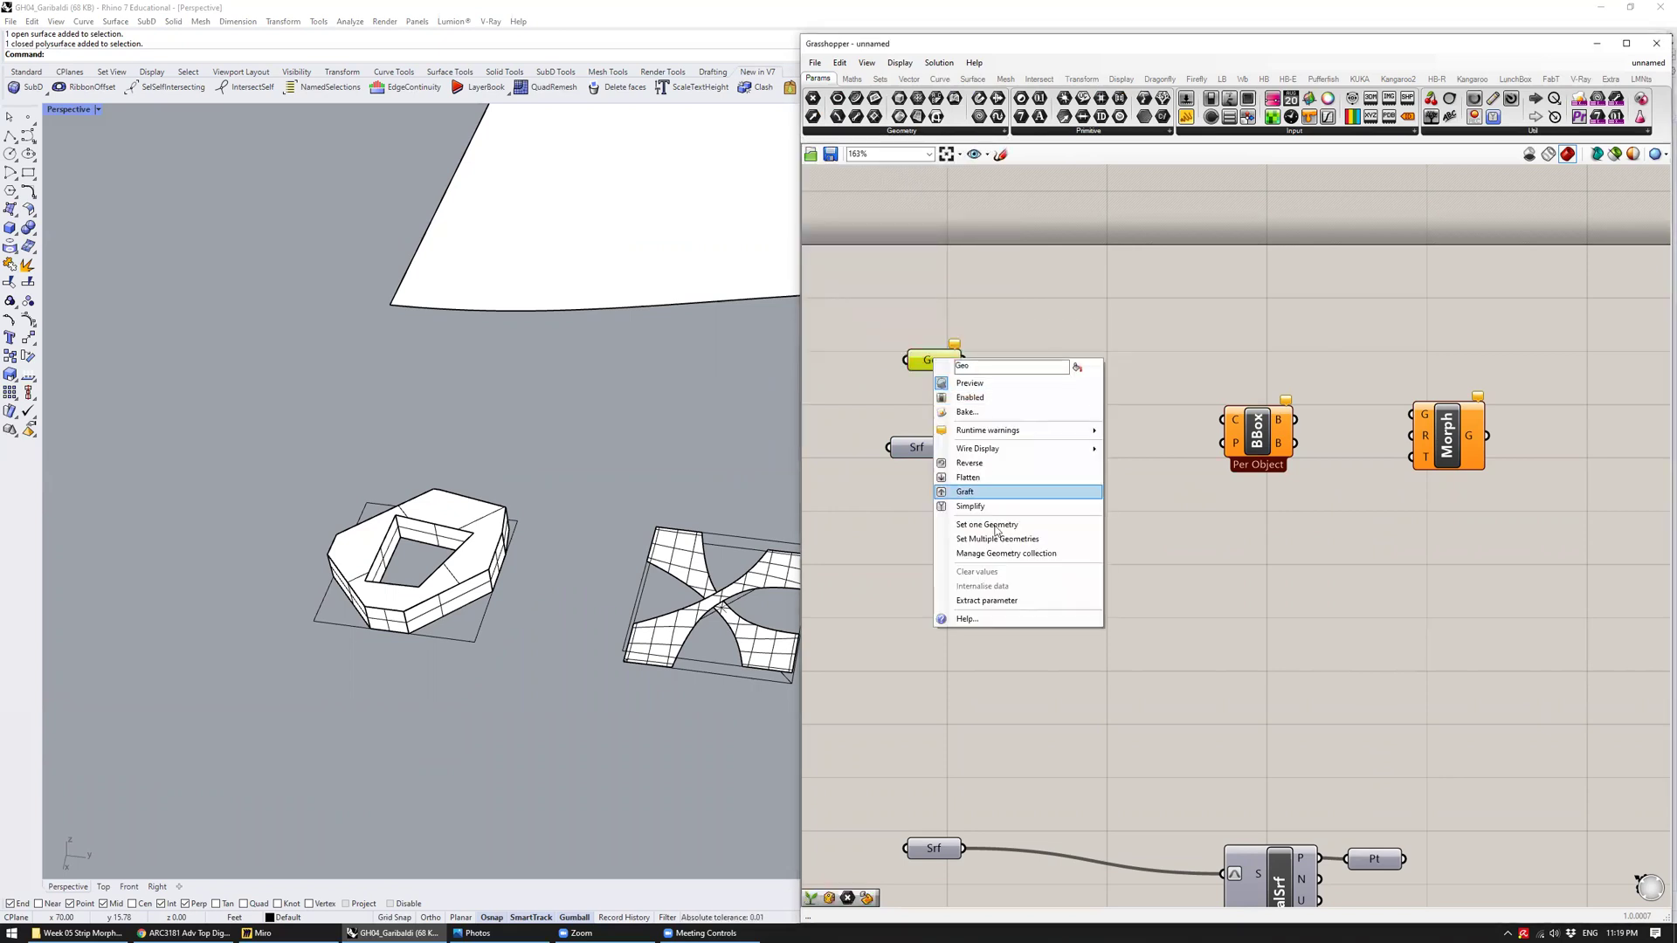
{"action": "left_click", "coordinate": [998, 538]}
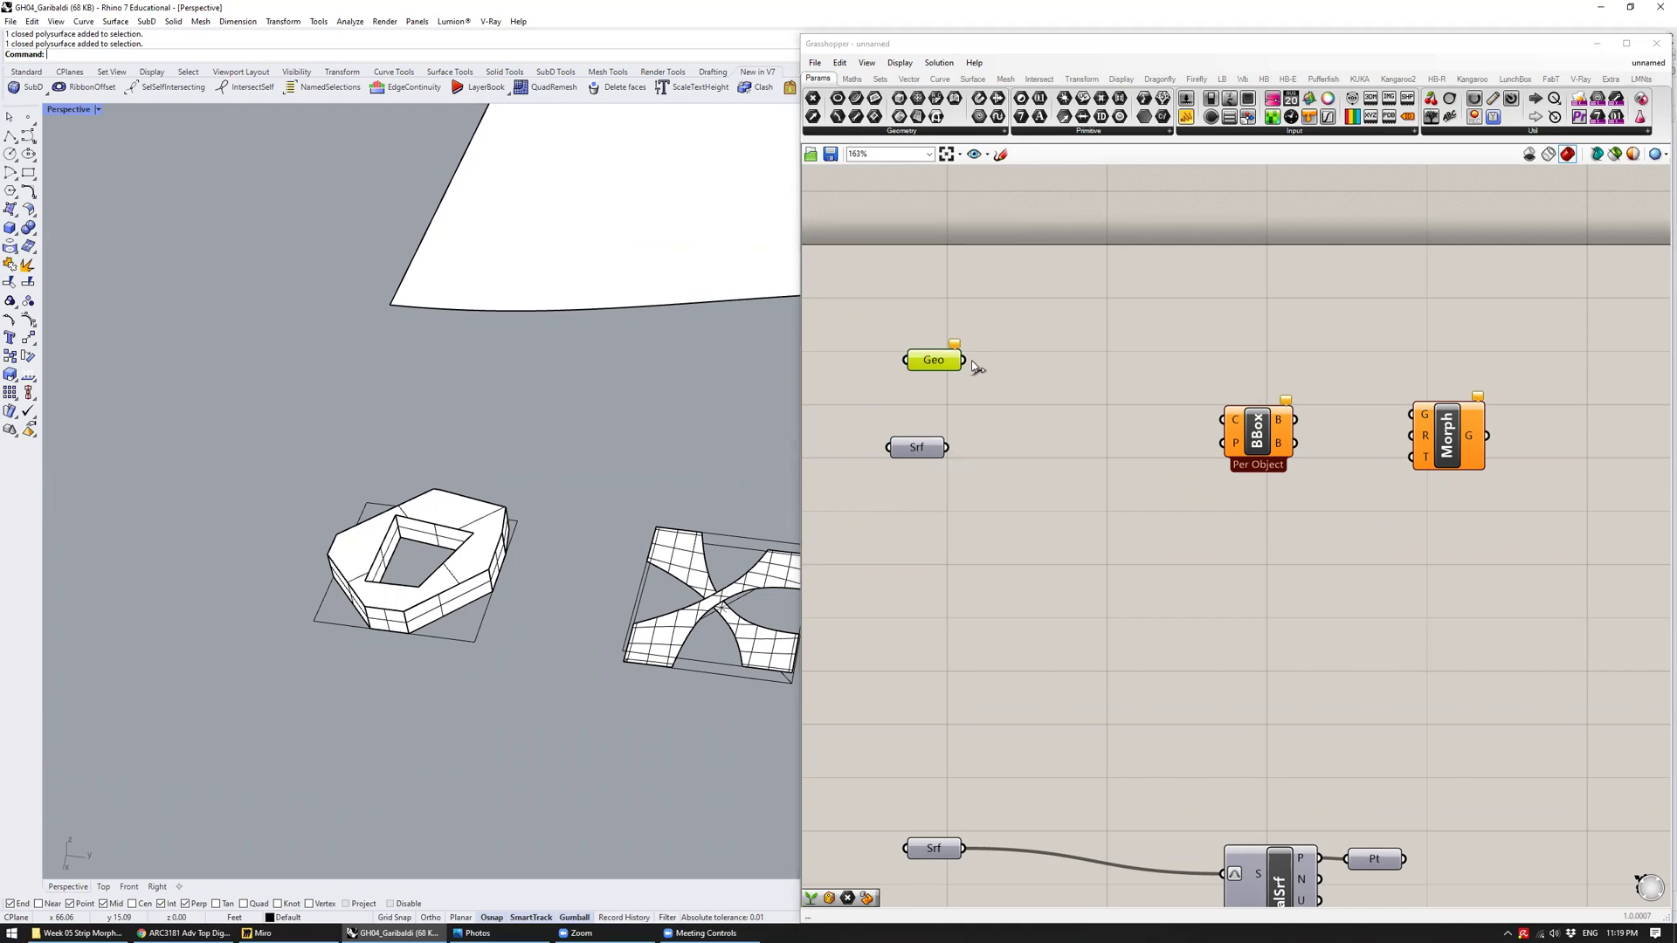
{"action": "right_click", "coordinate": [932, 363]}
{"action": "left_click", "coordinate": [995, 529]}
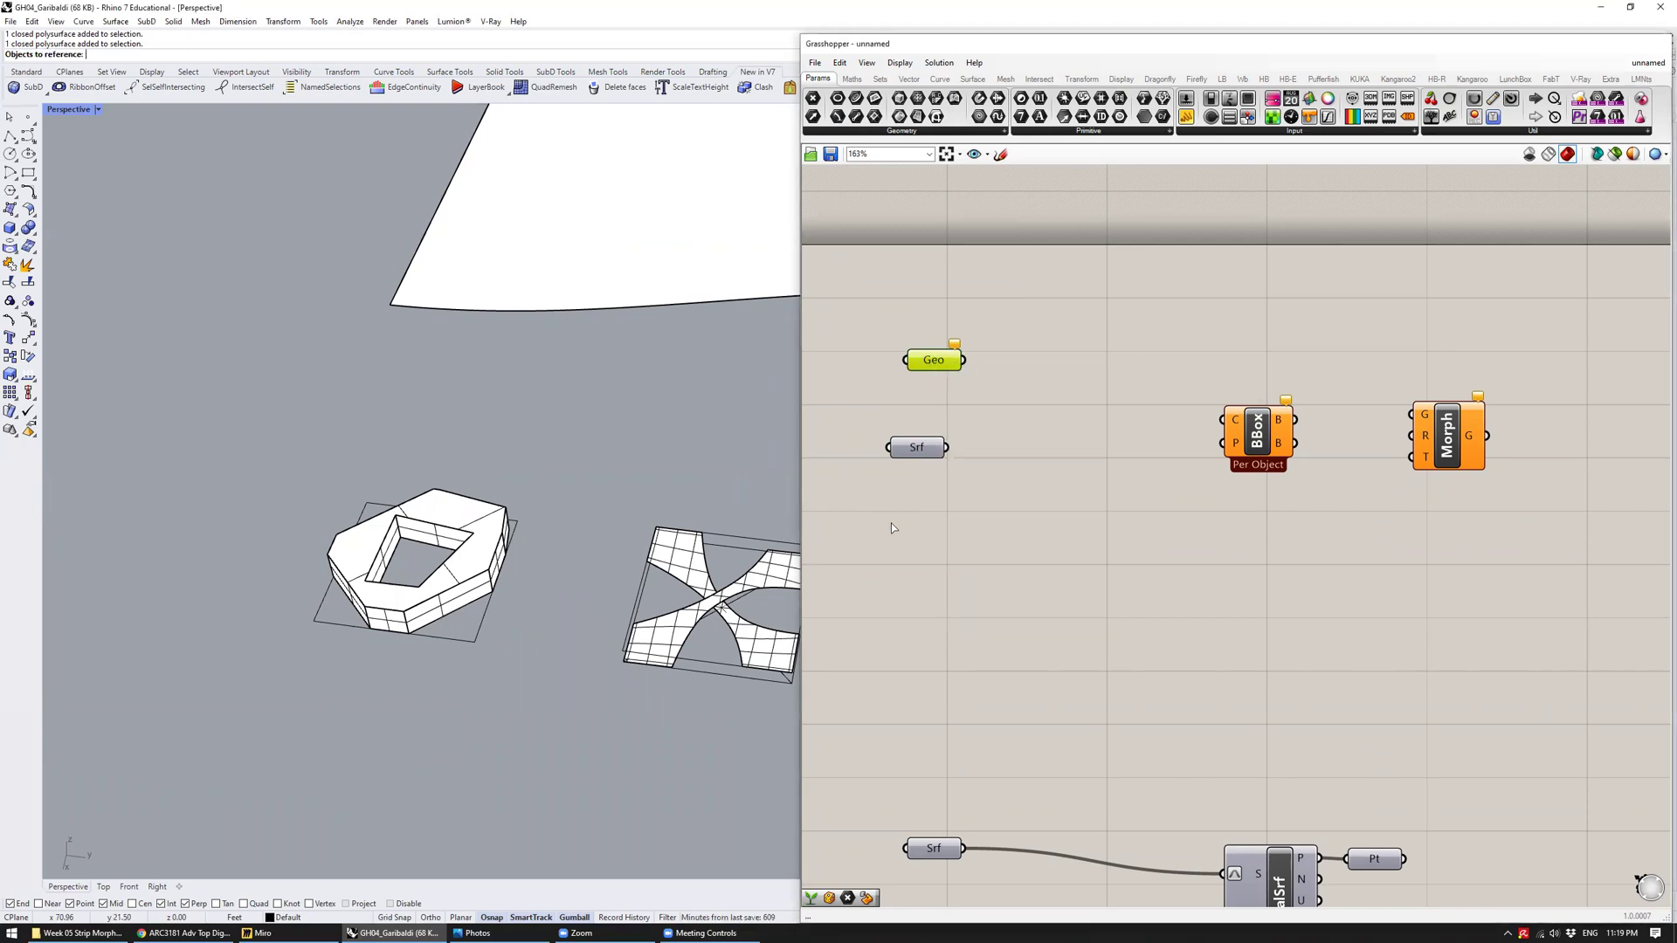
{"action": "key", "text": "Return"}
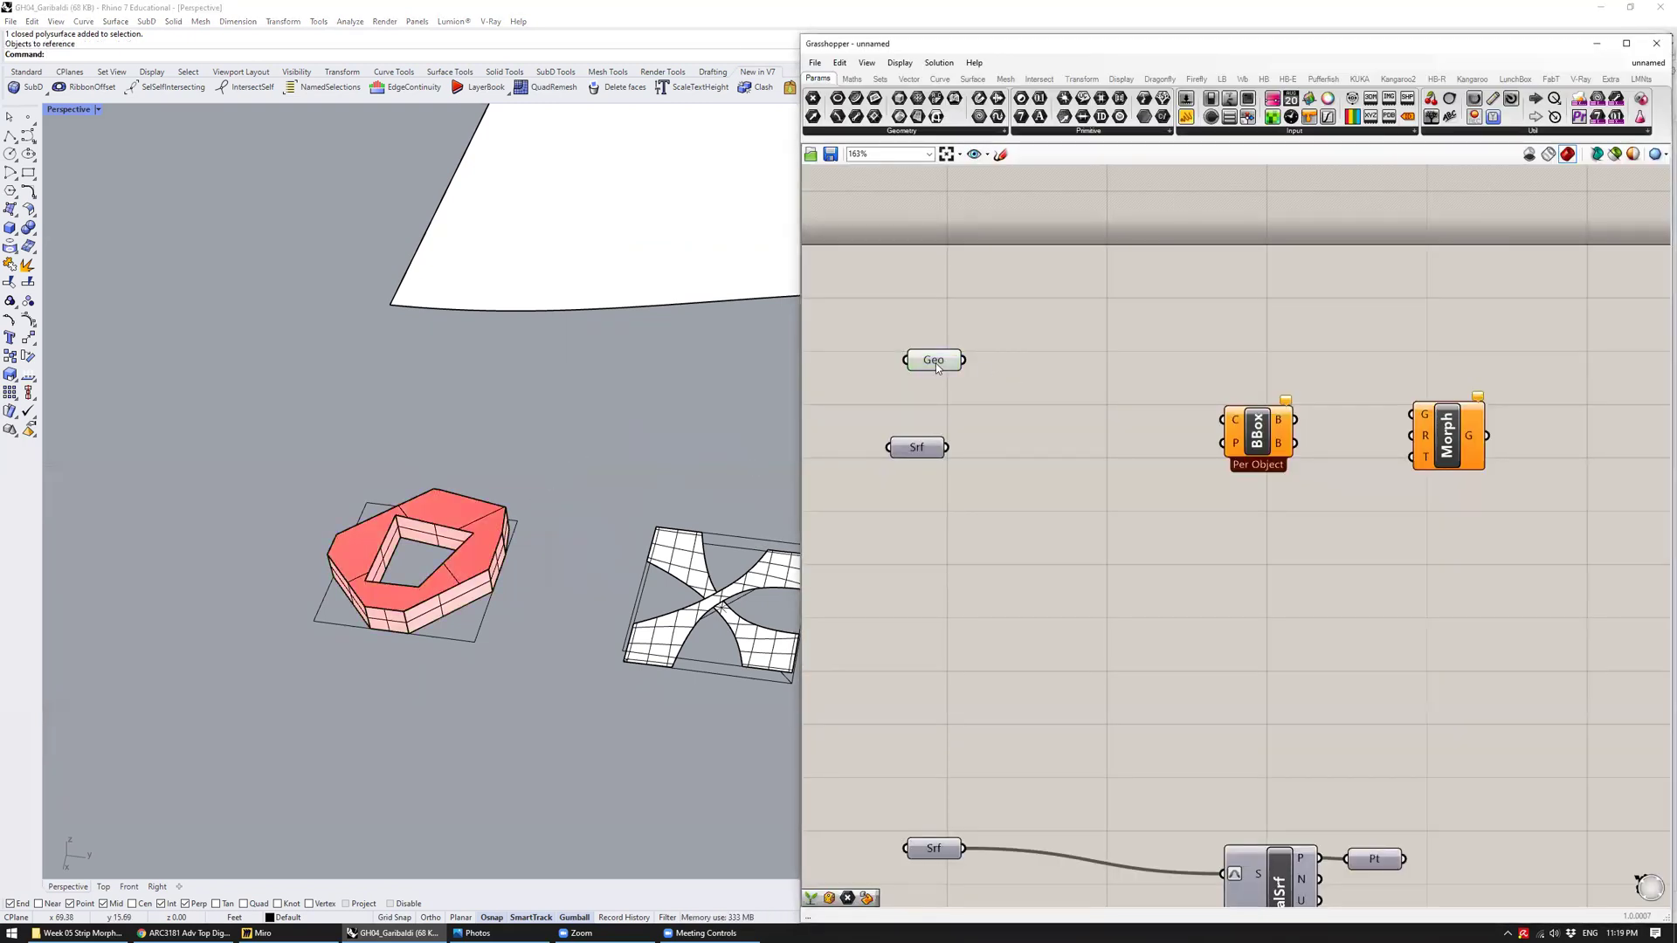
Feed the Geometry parameter into Bounding Box's content input, place Bounding Box closer to it, and inspect the box around the ring module
{"action": "left_click_drag", "start_coordinate": [936, 363], "coordinate": [1213, 413]}
{"action": "right_click_drag", "start_coordinate": [553, 512], "coordinate": [430, 521]}
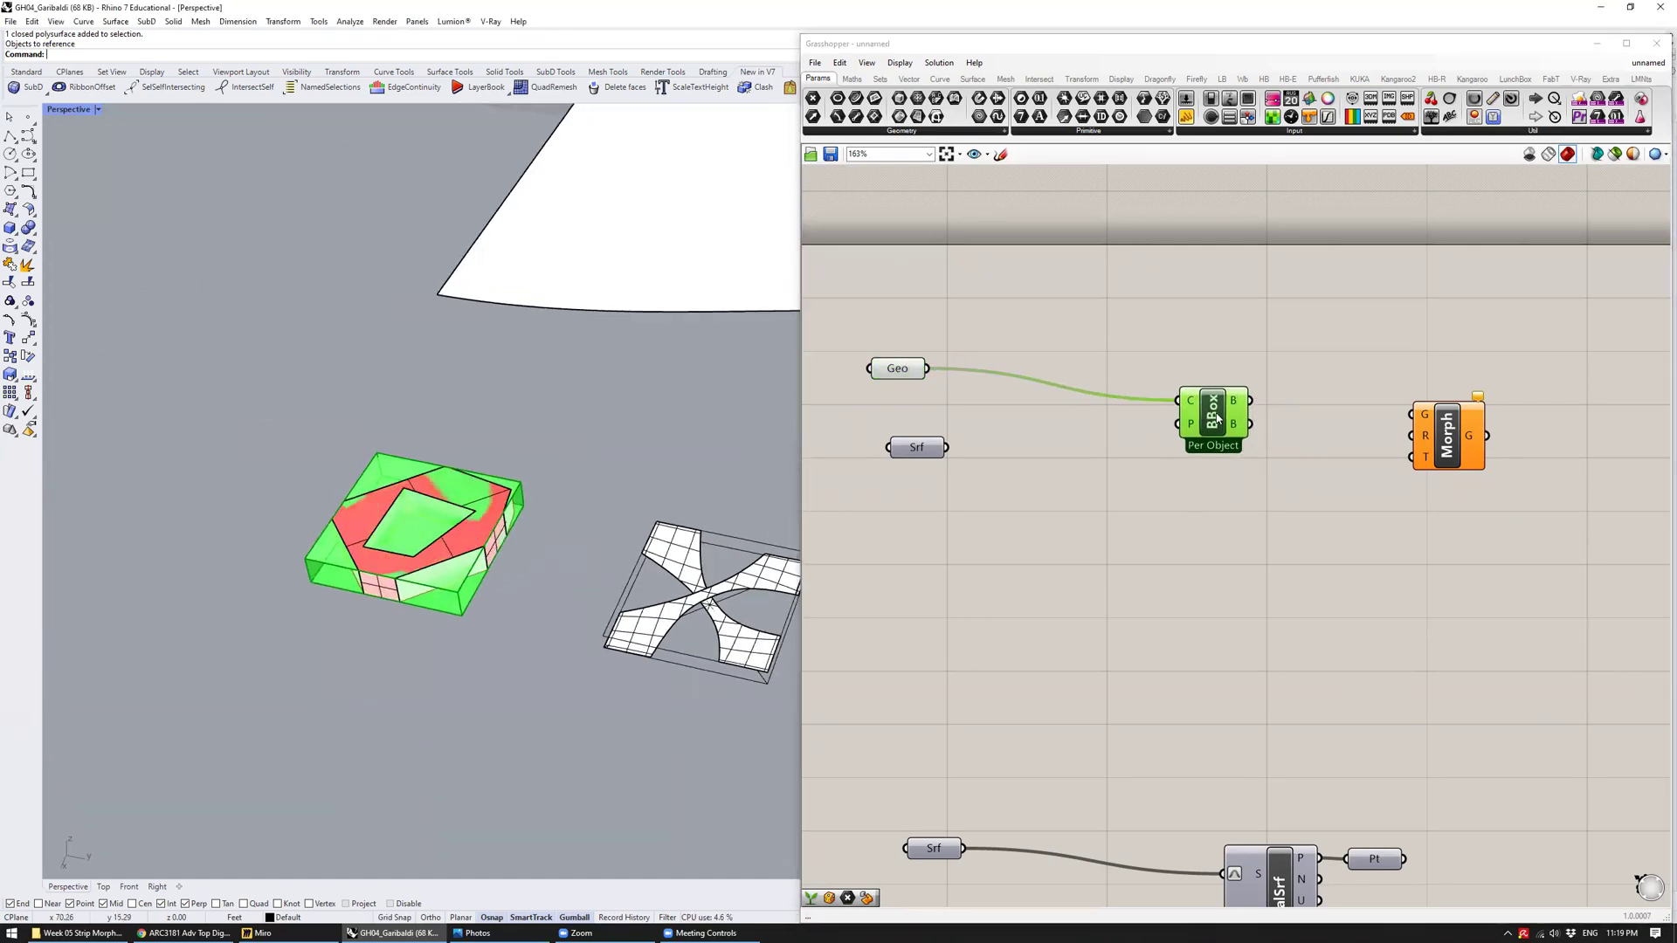
{"action": "left_click_drag", "start_coordinate": [1218, 413], "coordinate": [1069, 380]}
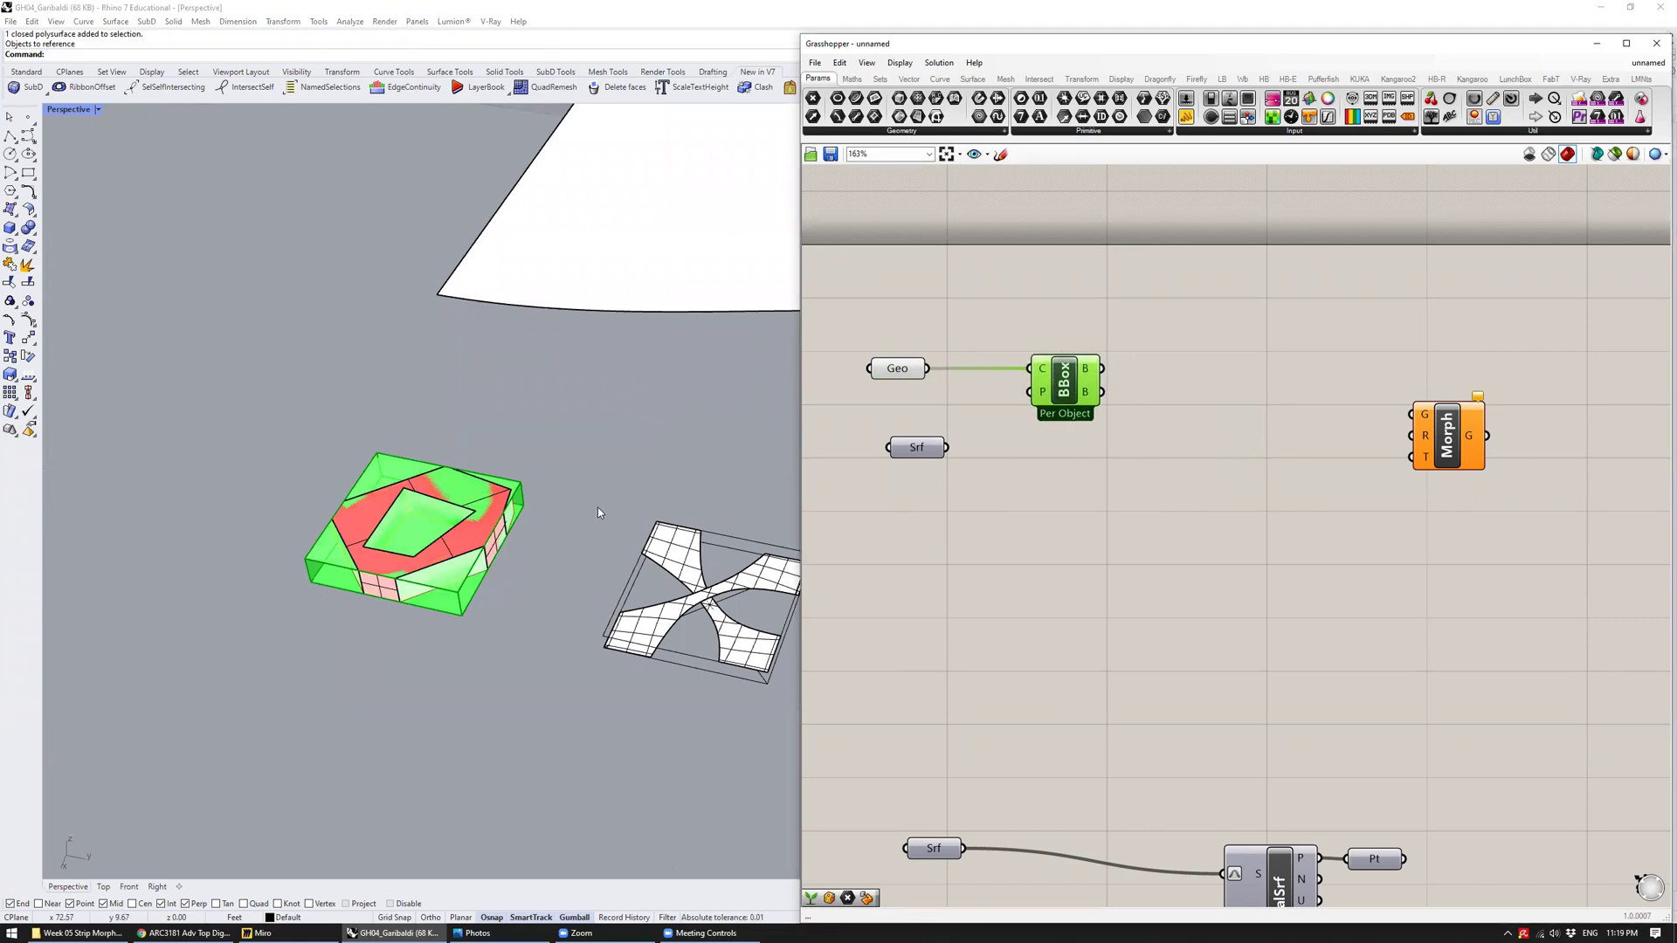
{"action": "right_click_drag", "start_coordinate": [599, 513], "coordinate": [453, 539]}
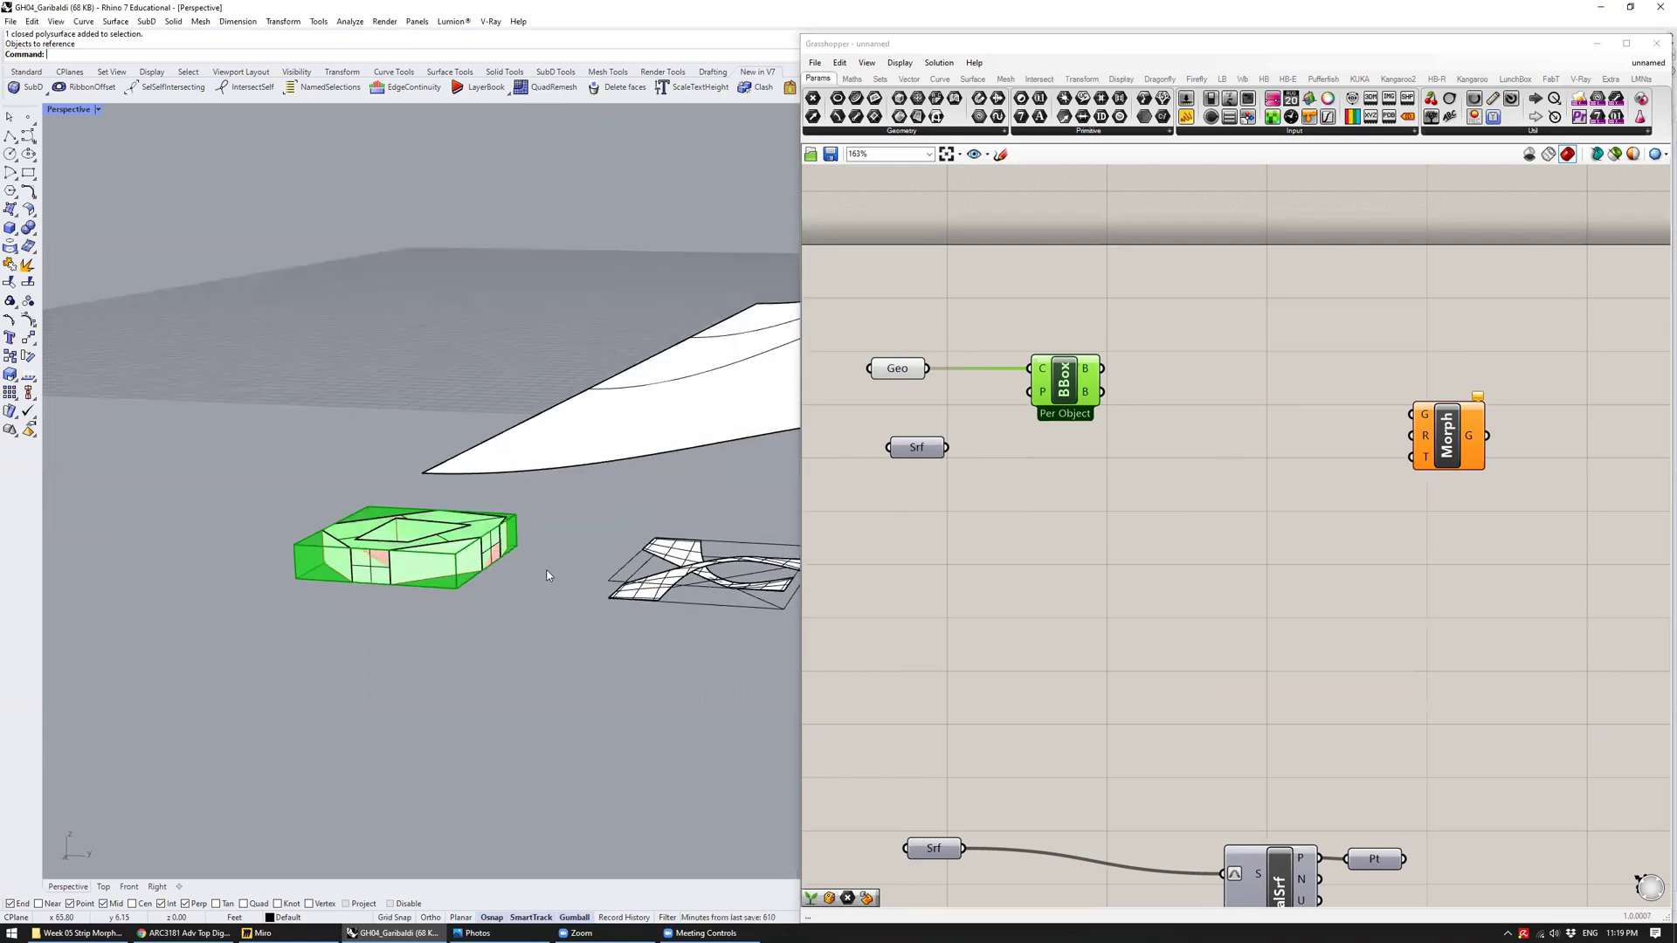
{"action": "right_click_drag", "start_coordinate": [464, 548], "coordinate": [590, 583]}
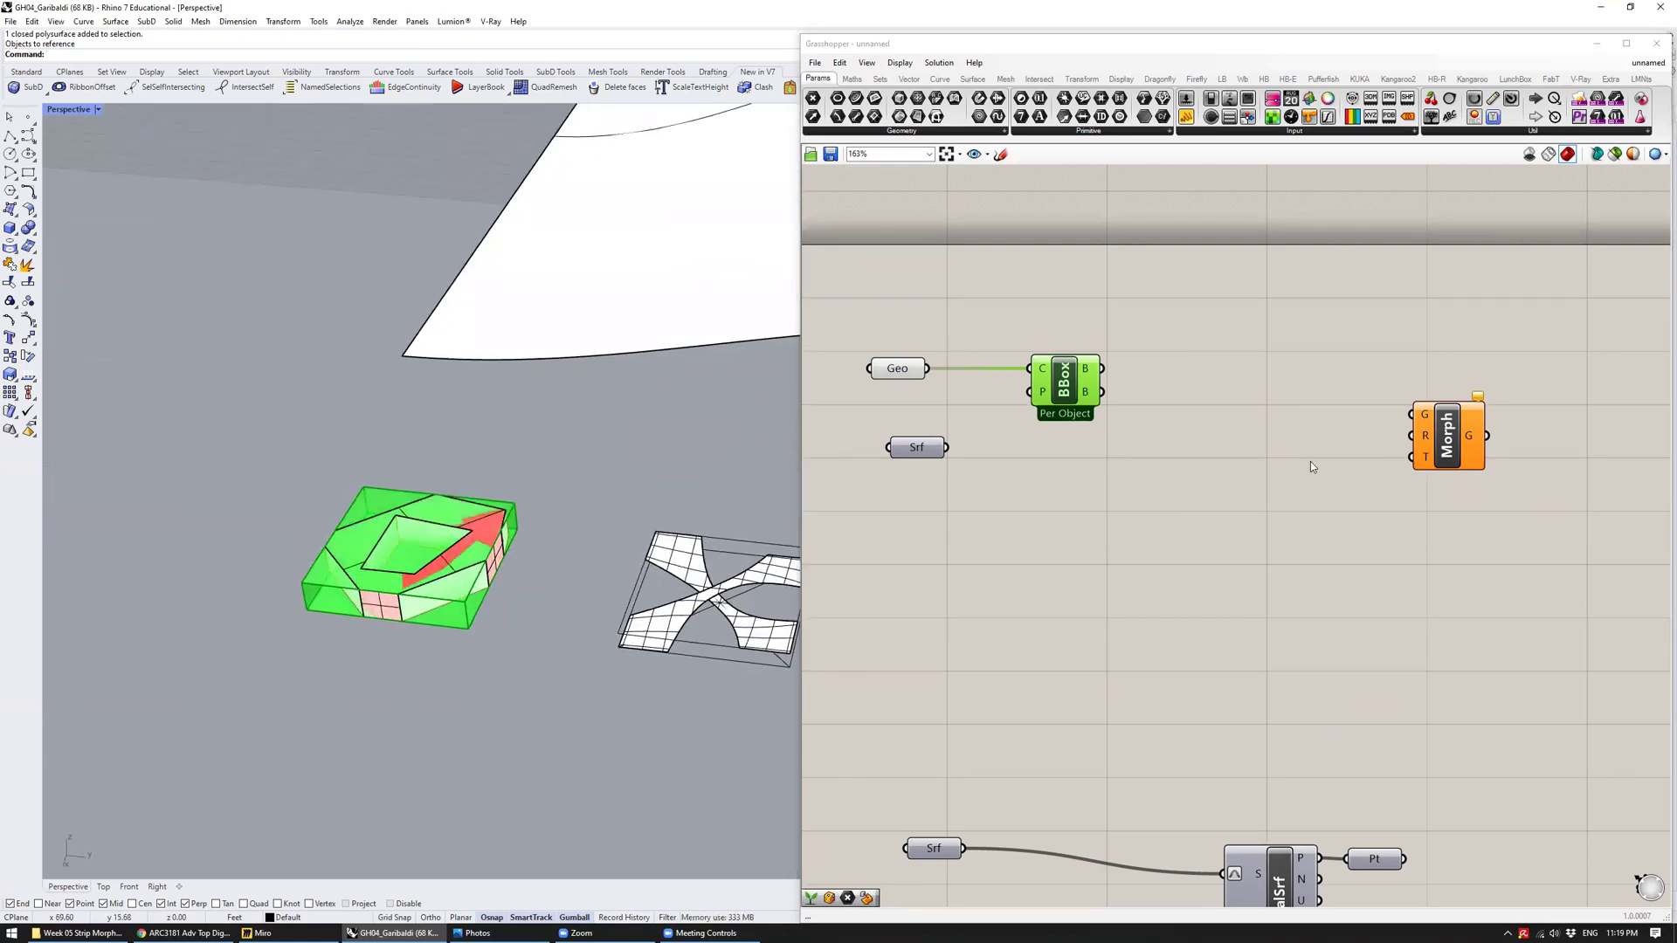
Shift Box Morph slightly up and move the upper Surface parameter farther below the Geometry parameter
{"action": "left_click", "coordinate": [1212, 443]}
{"action": "left_click_drag", "start_coordinate": [1428, 438], "coordinate": [1420, 416]}
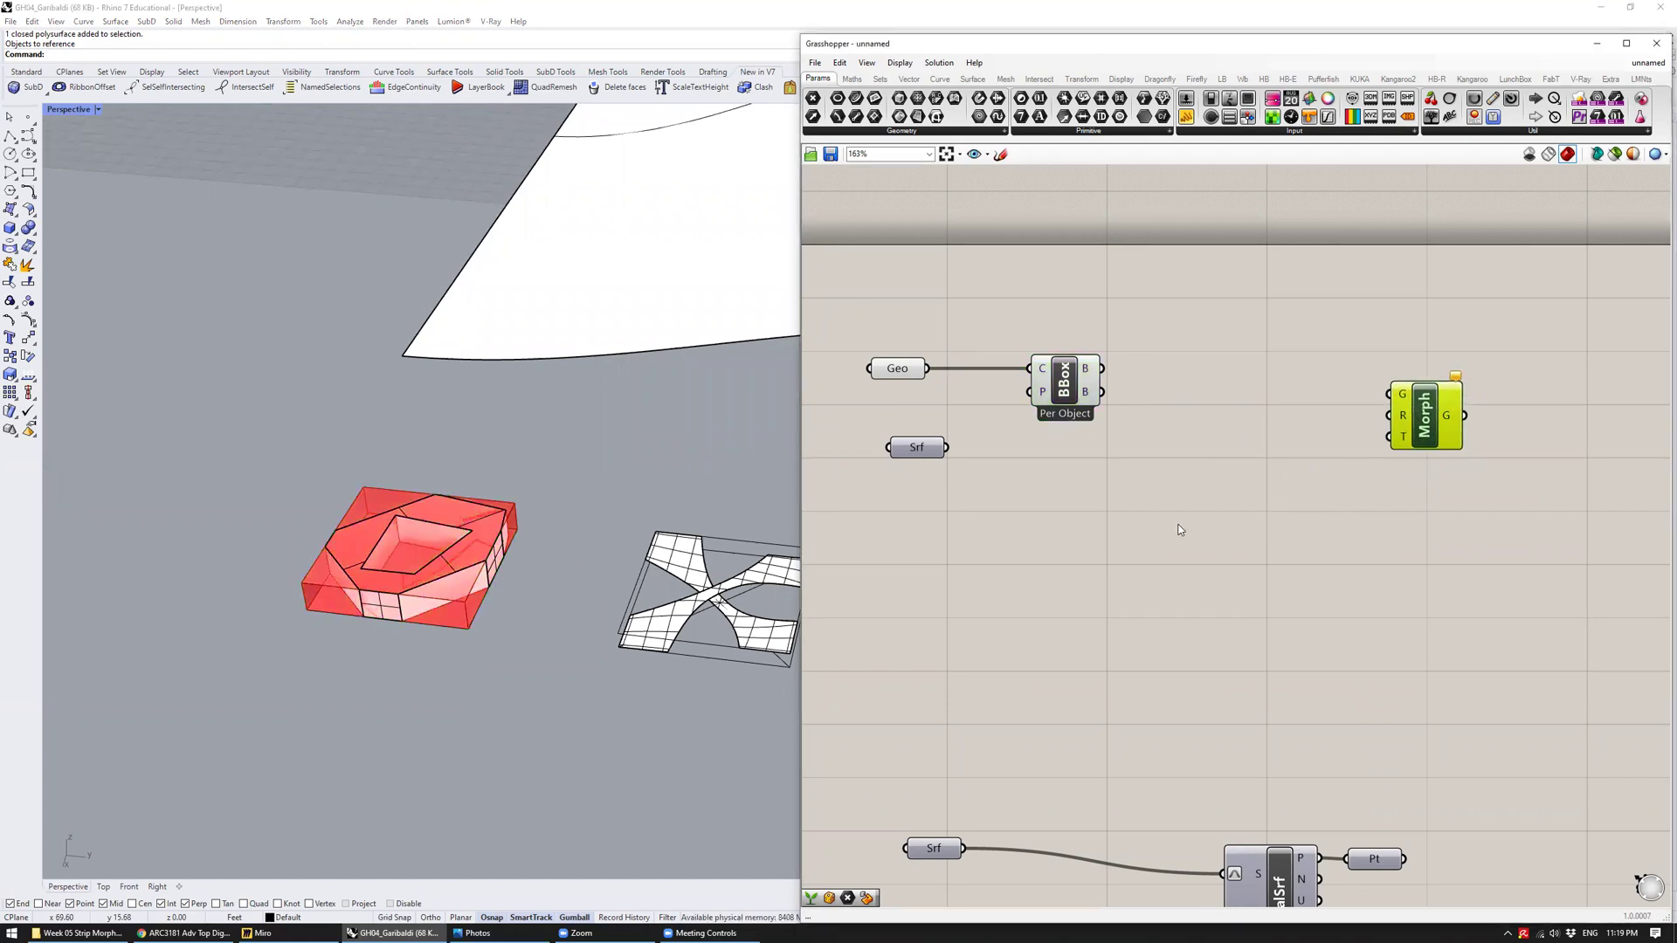
{"action": "left_click_drag", "start_coordinate": [917, 451], "coordinate": [900, 492]}
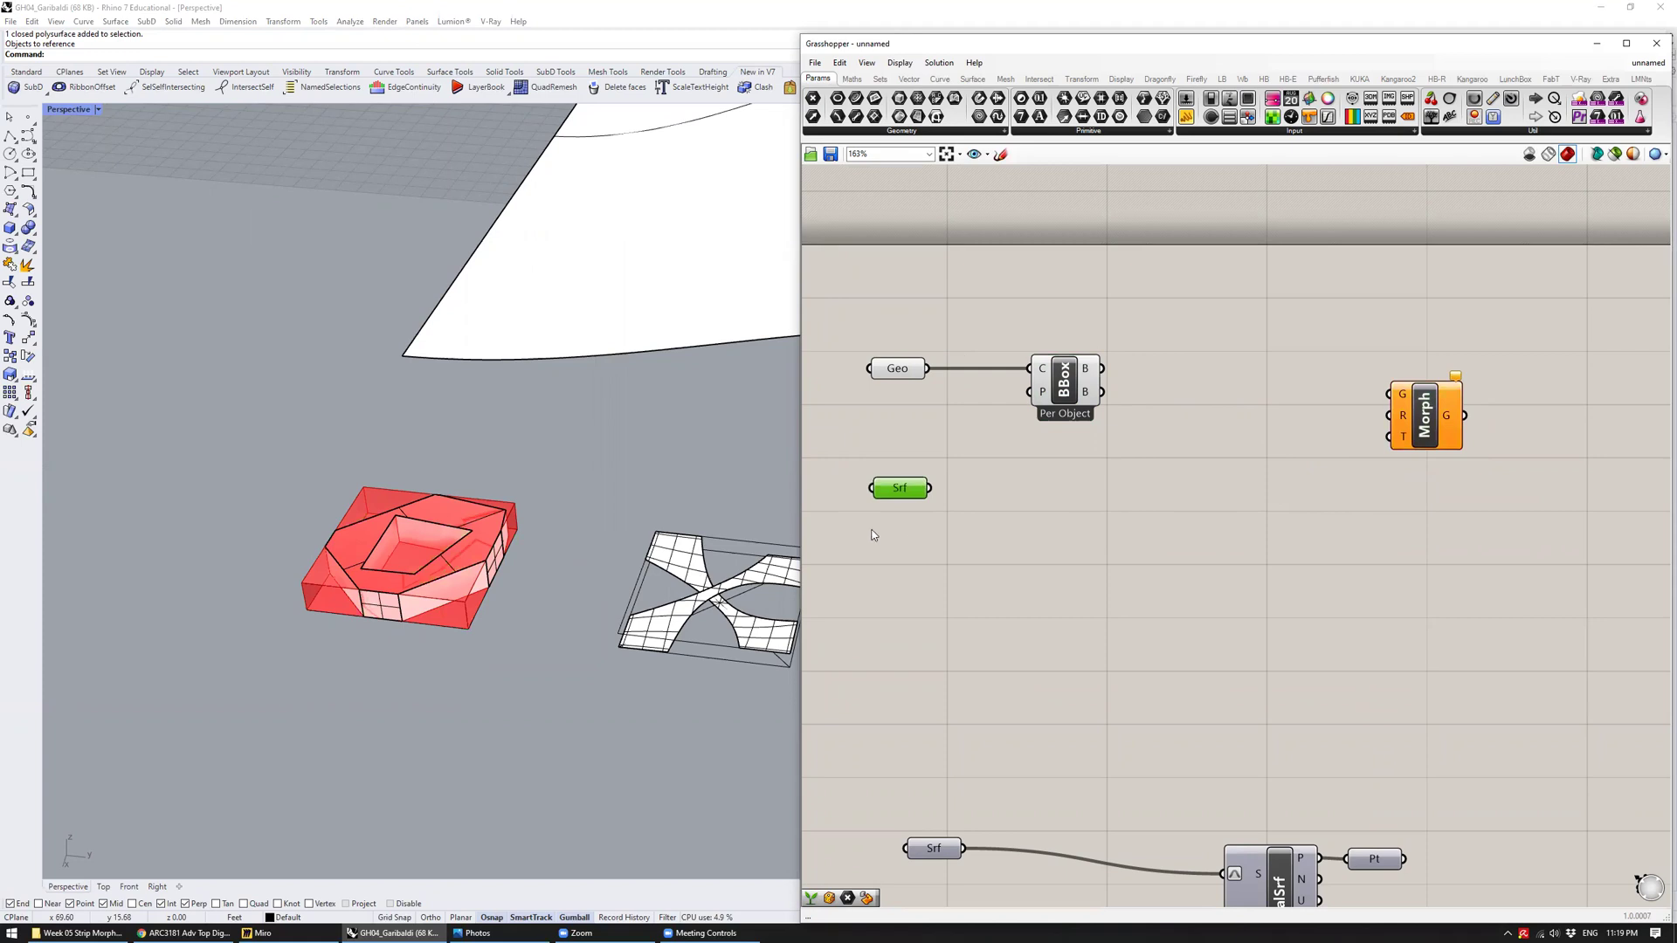
Reparameterize the upper Surface parameter and compare it with the surface input of the Evaluate Surface component below
{"action": "mouse_move", "coordinate": [897, 490]}
{"action": "right_click", "coordinate": [902, 492]}
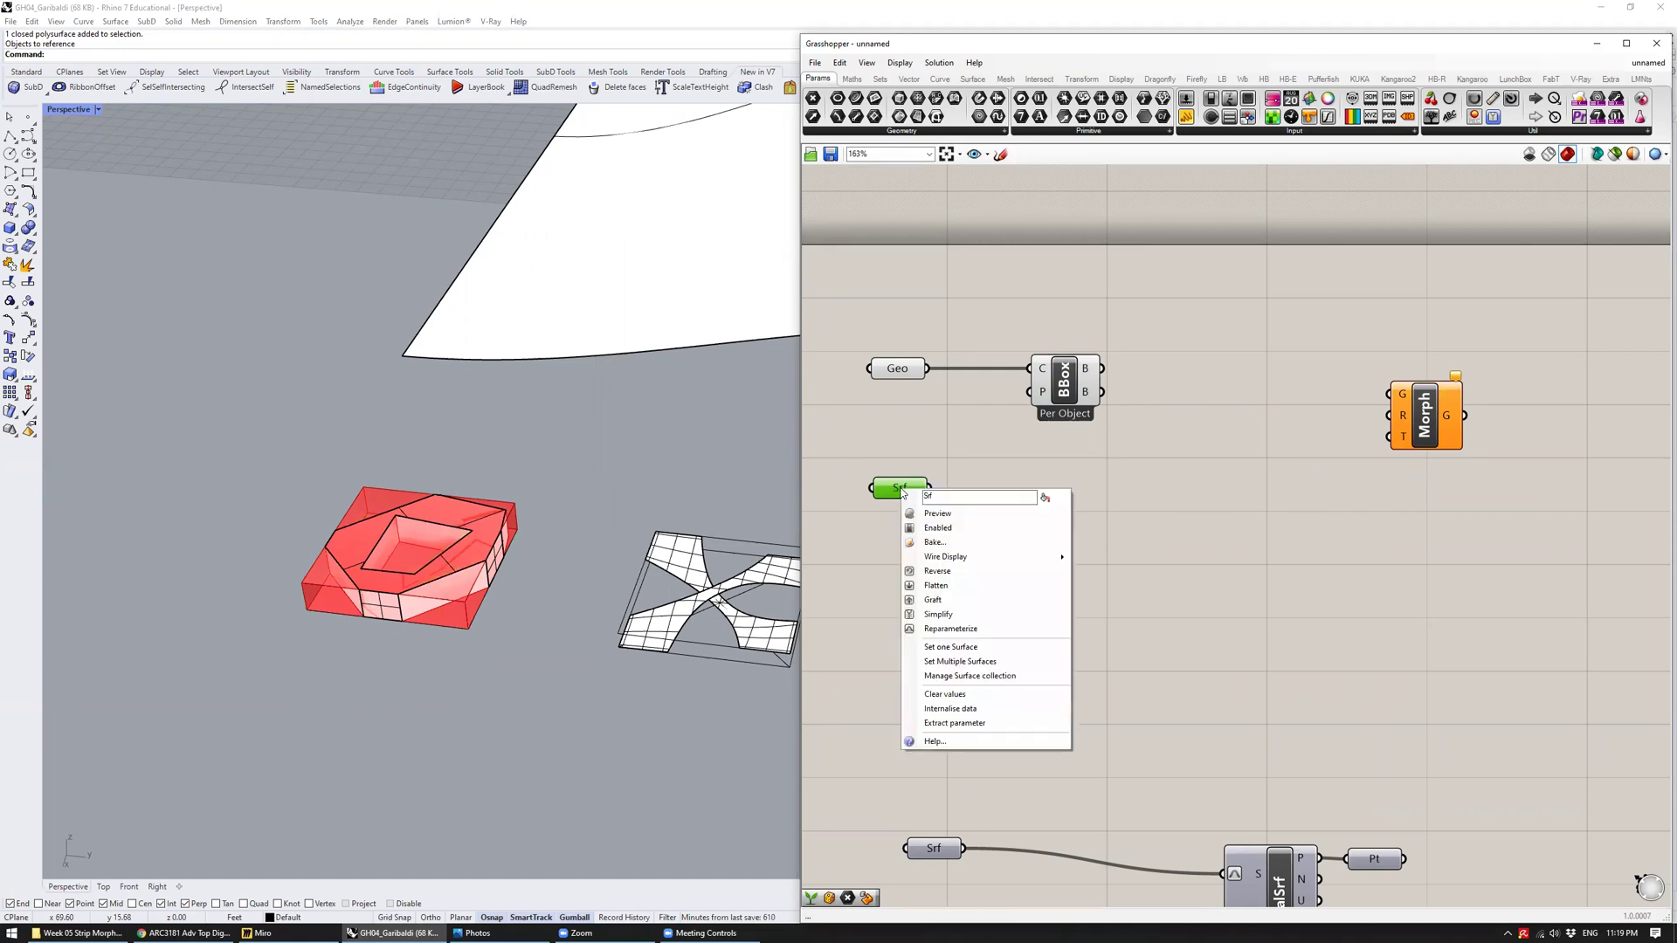
{"action": "left_click", "coordinate": [1005, 627]}
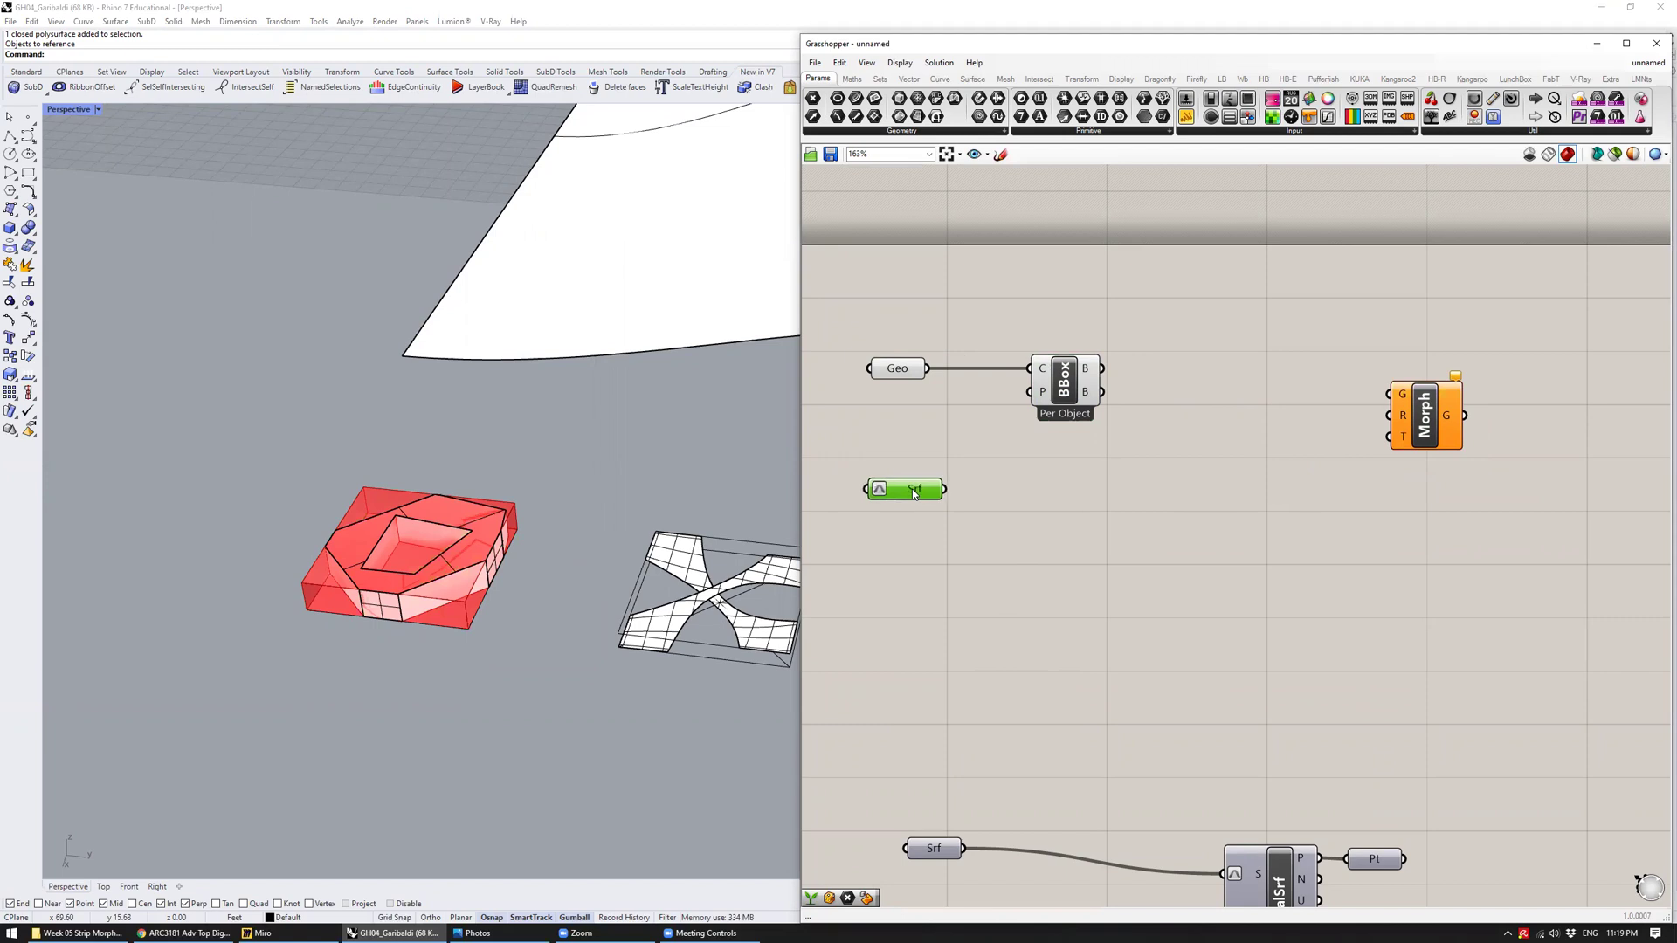
{"action": "right_click_drag", "start_coordinate": [1022, 768], "coordinate": [986, 681]}
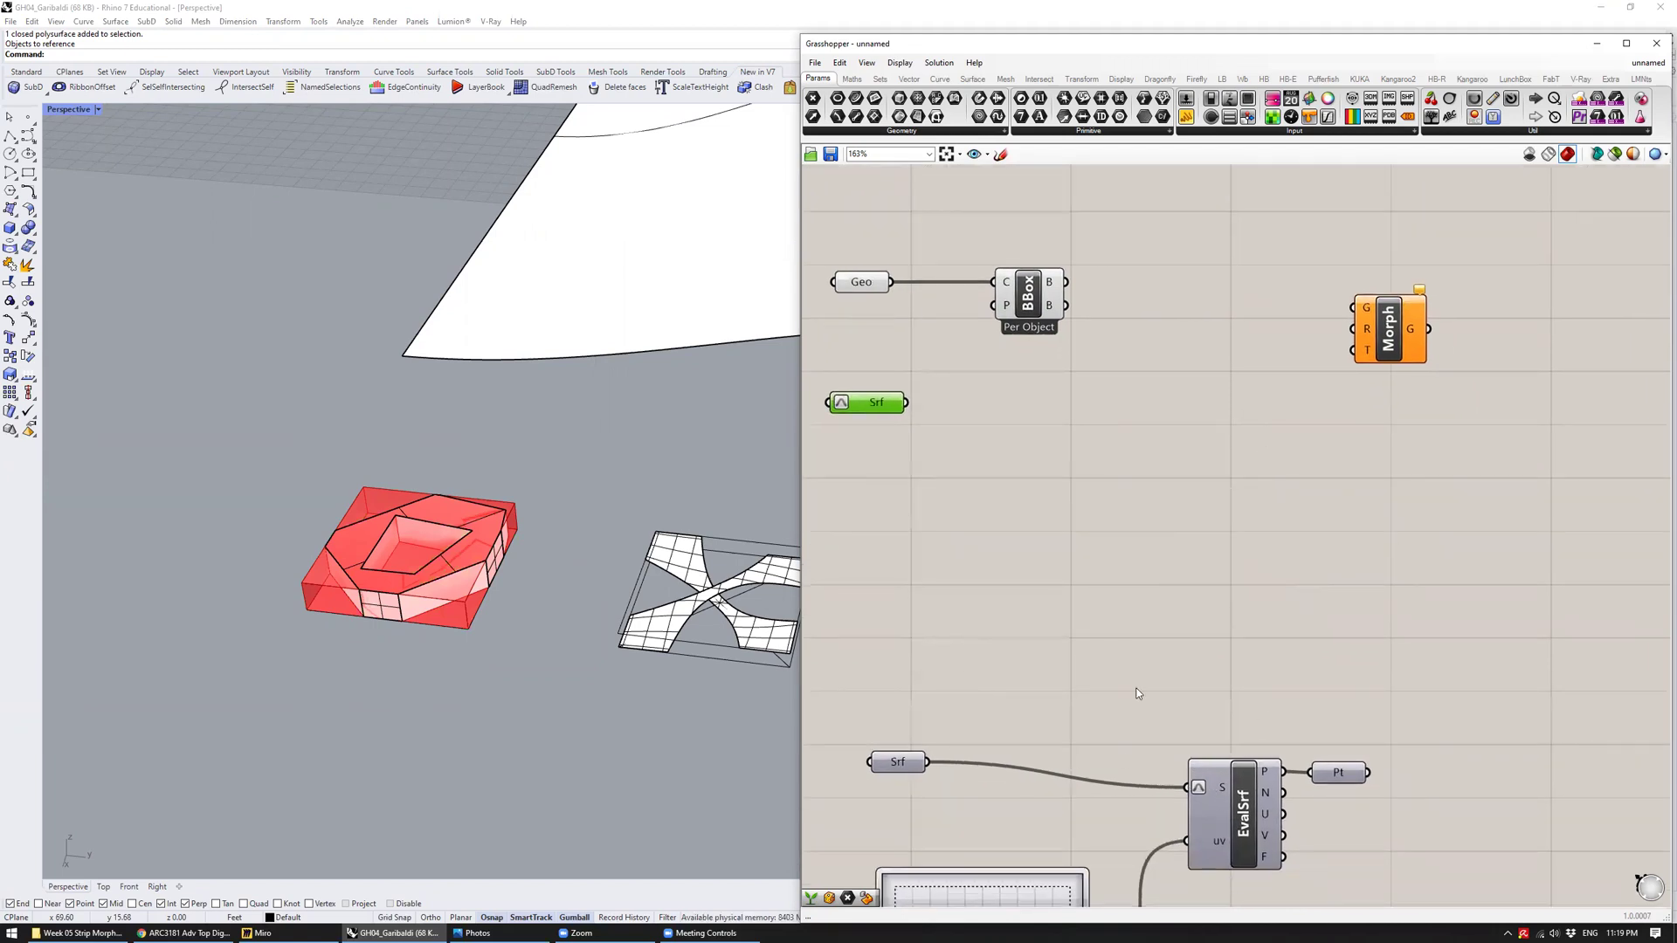
{"action": "right_click_drag", "start_coordinate": [1136, 687], "coordinate": [1159, 707]}
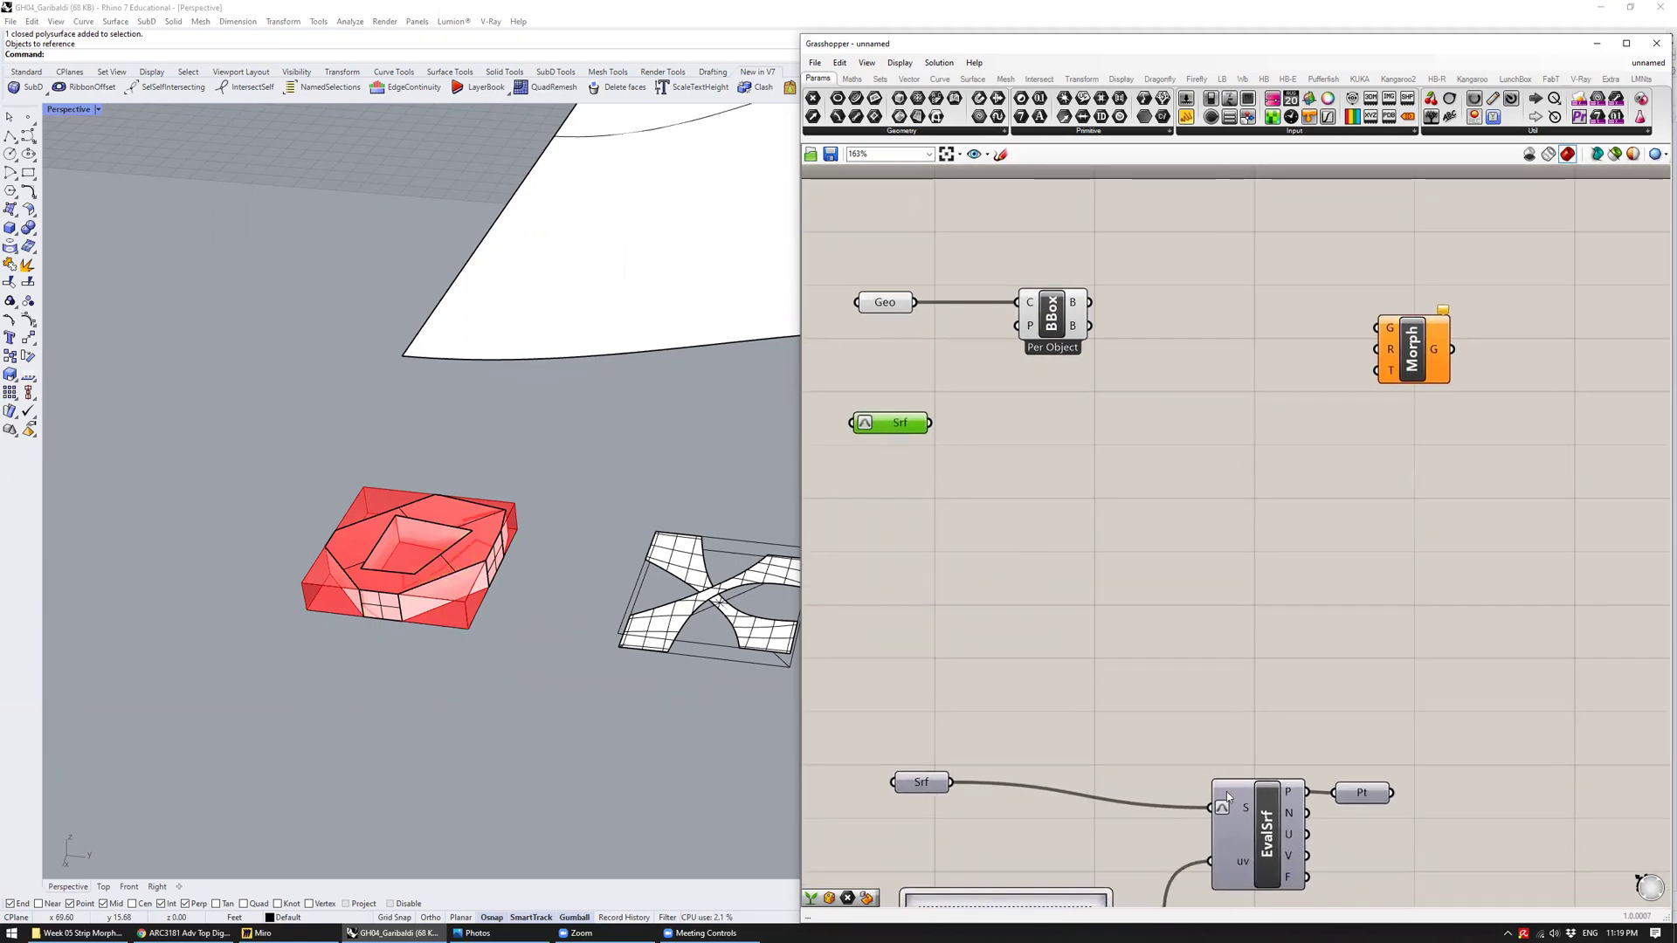
{"action": "mouse_move", "coordinate": [1247, 807]}
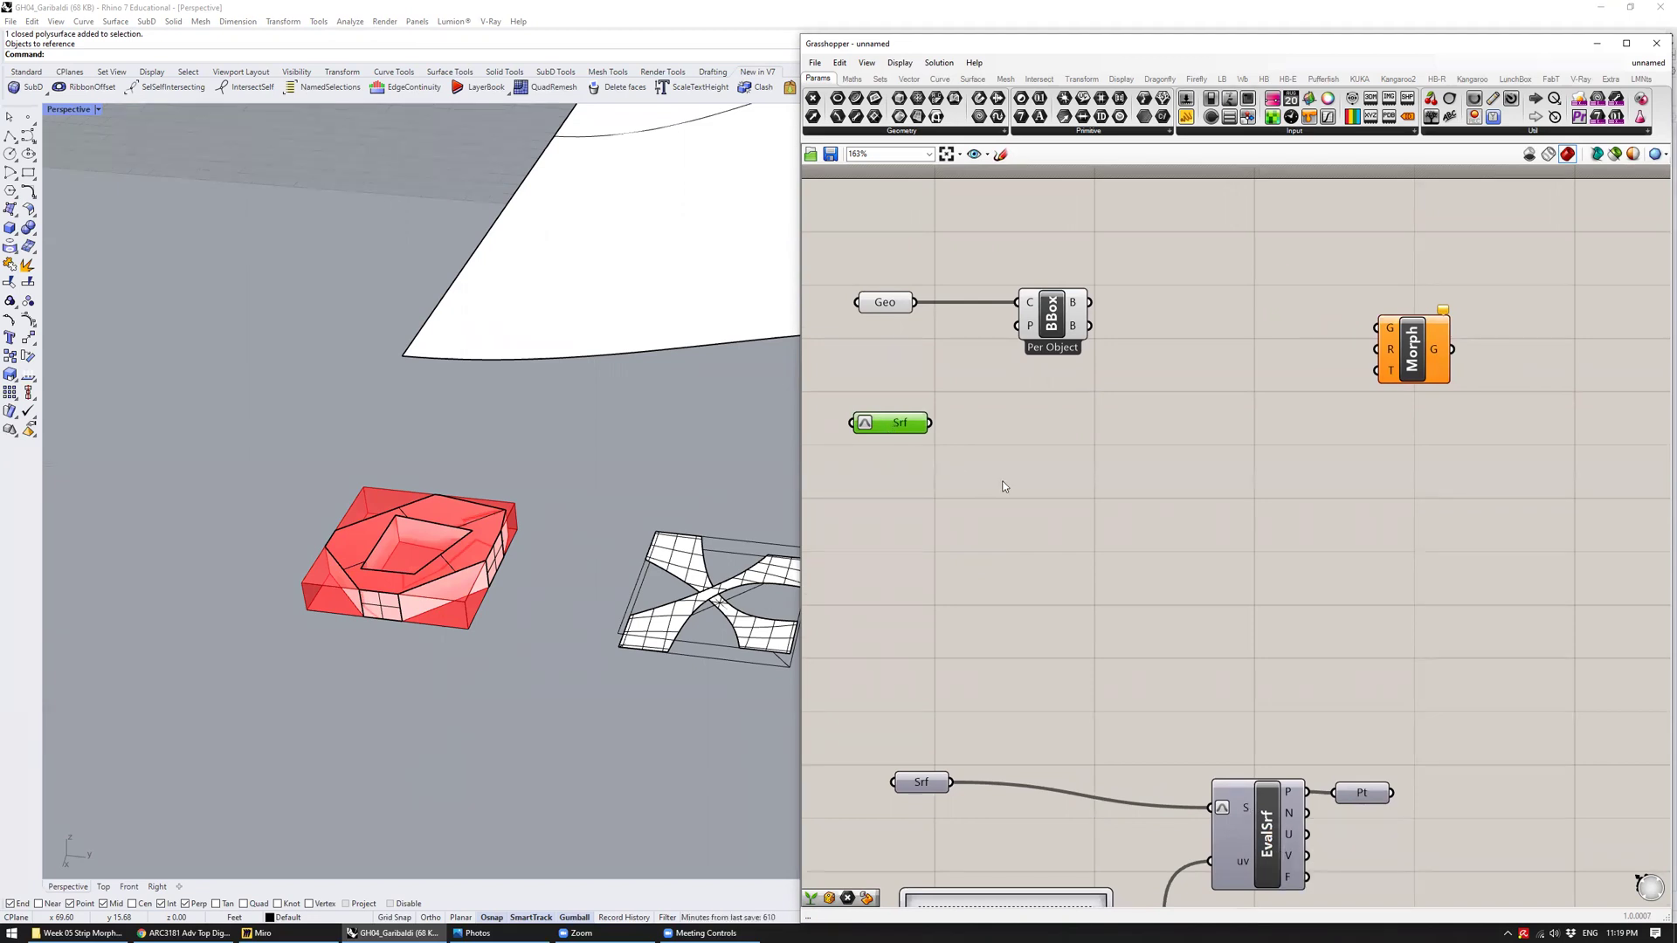
Add a Divide Domain² component beneath Bounding Box and connect the reparameterized surface to its domain input
{"action": "left_click", "coordinate": [1016, 449]}
{"action": "double_click", "coordinate": [1031, 428]}
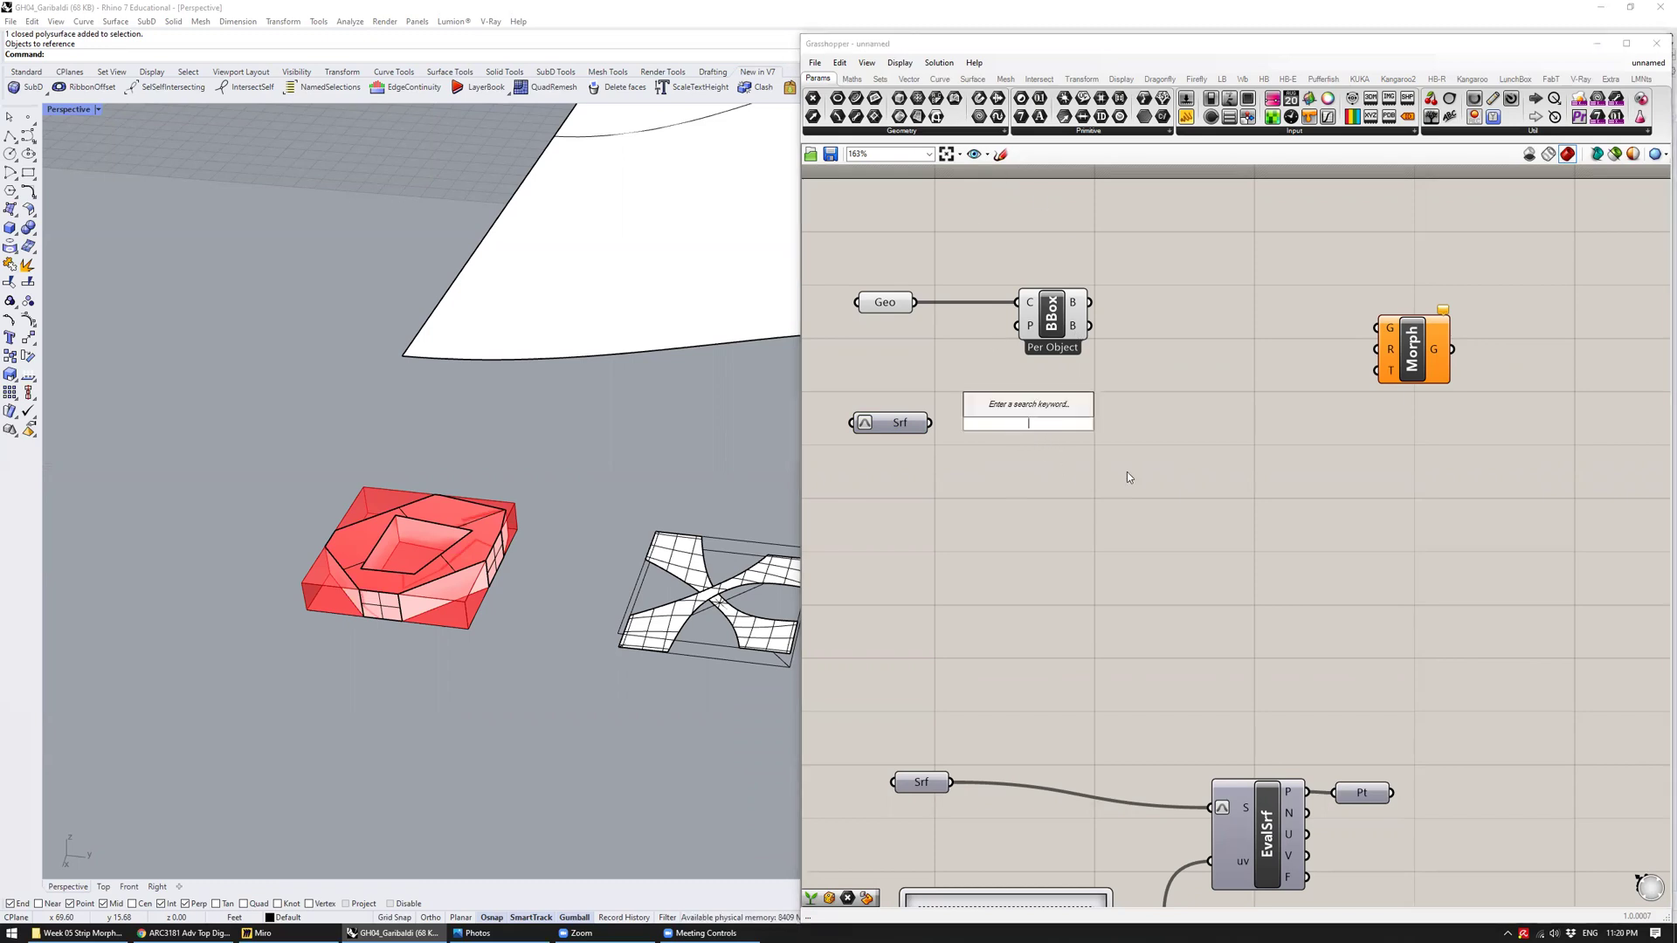
{"action": "type", "text": "divi"}
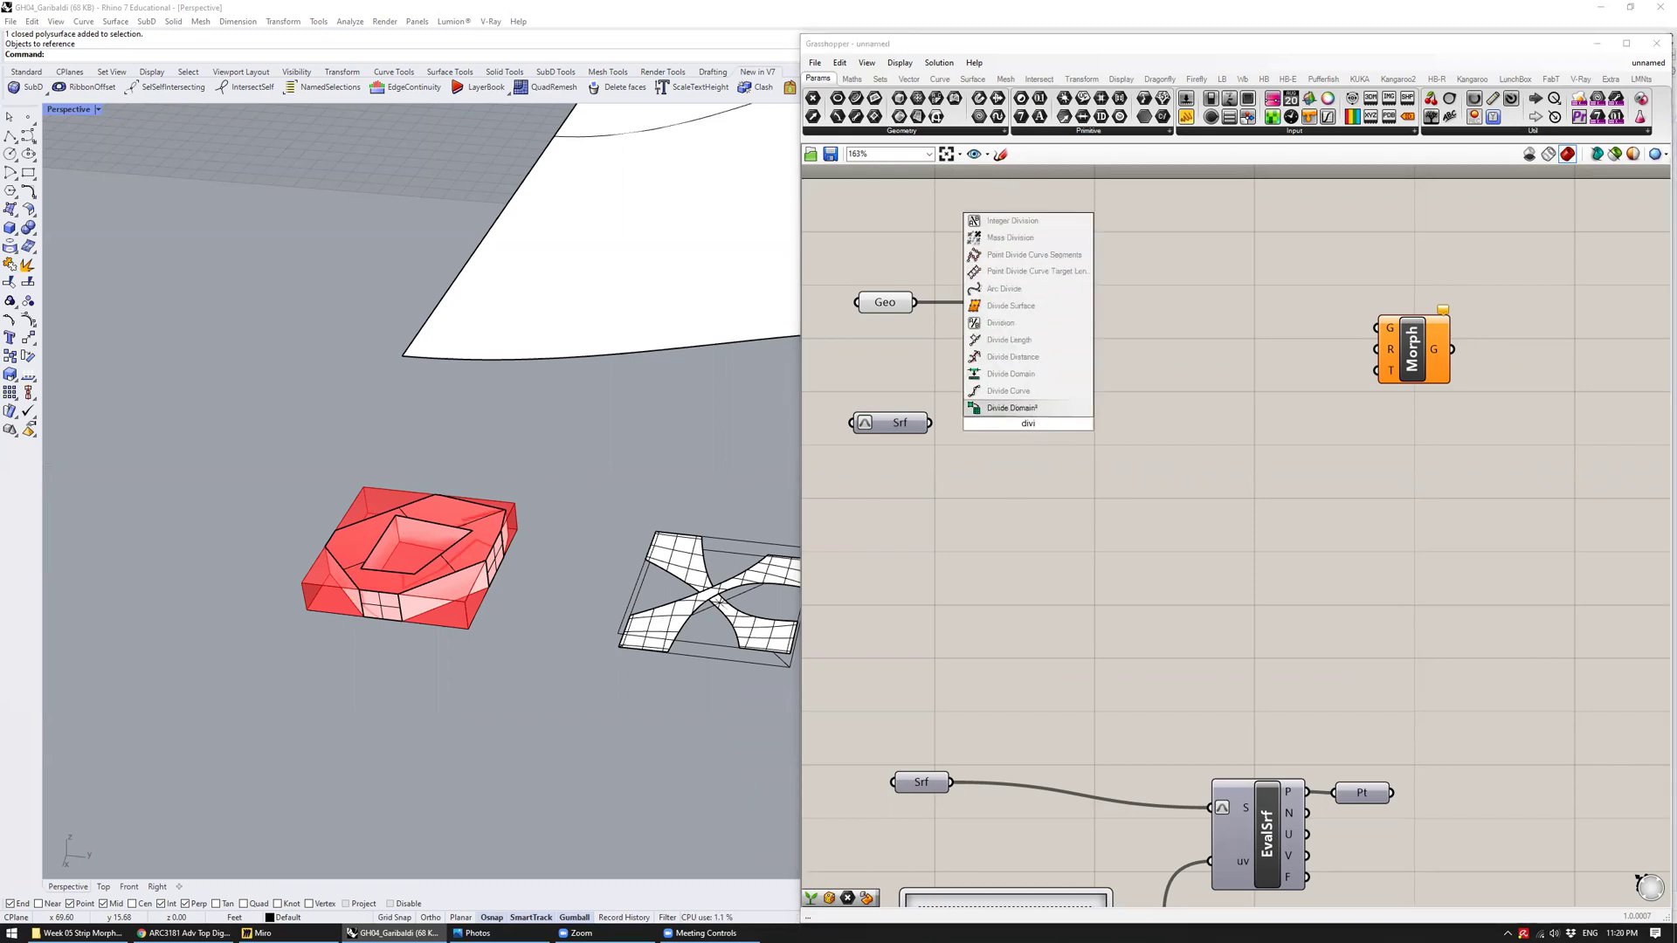
{"action": "left_click", "coordinate": [1048, 407]}
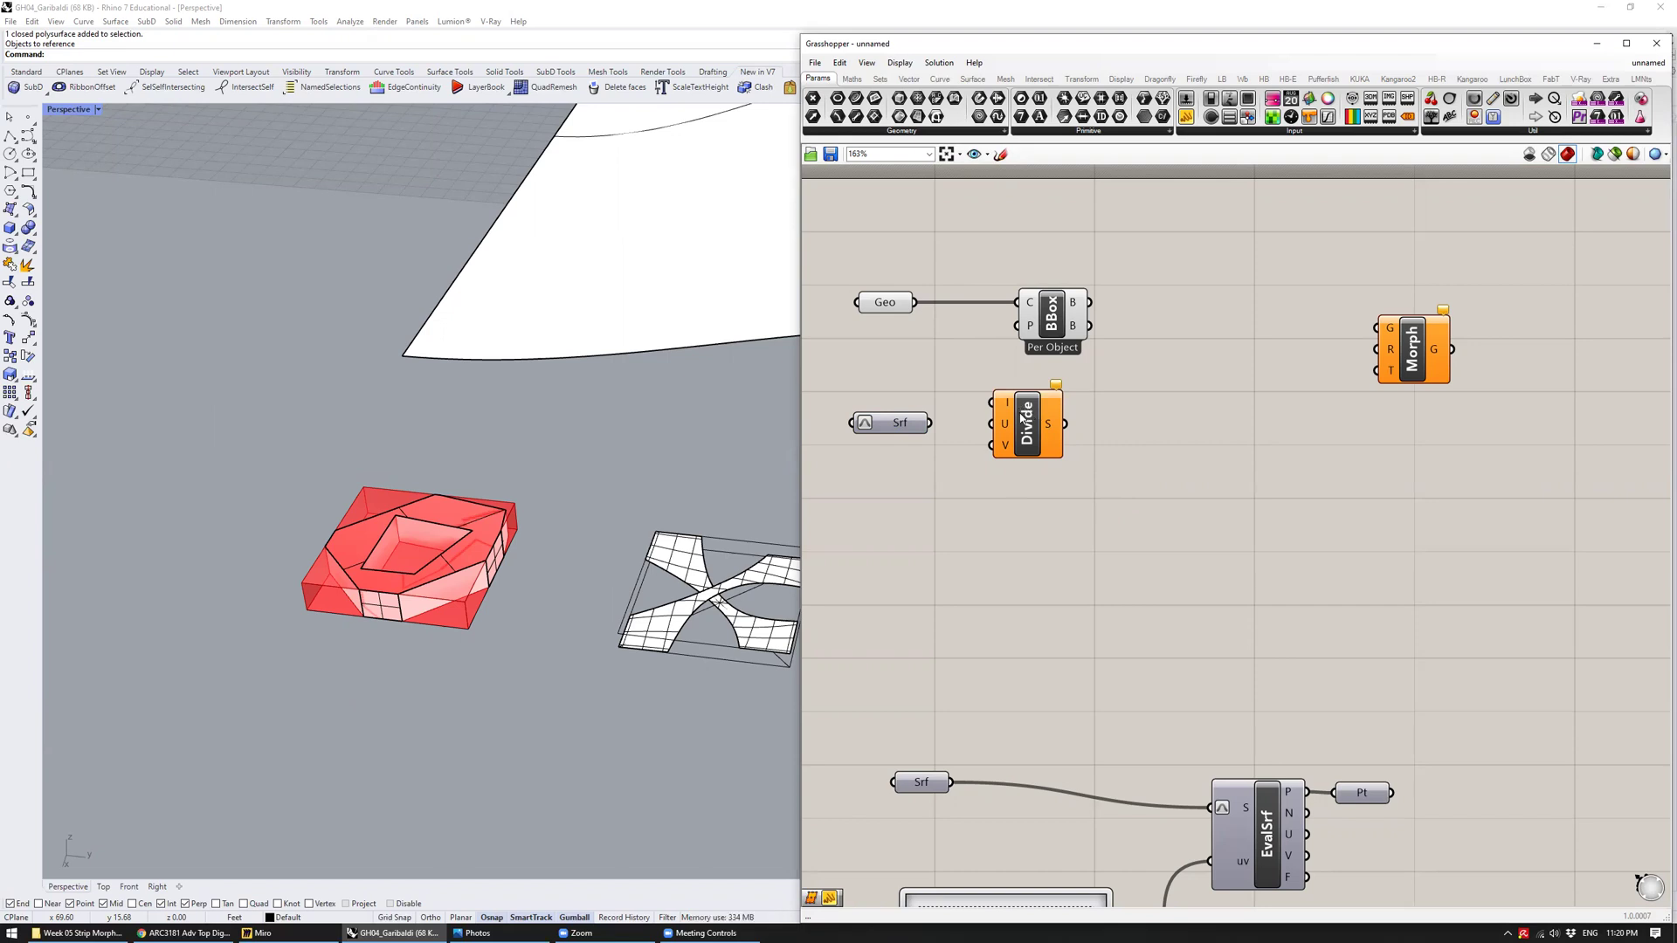
{"action": "left_click_drag", "start_coordinate": [1031, 416], "coordinate": [1093, 460]}
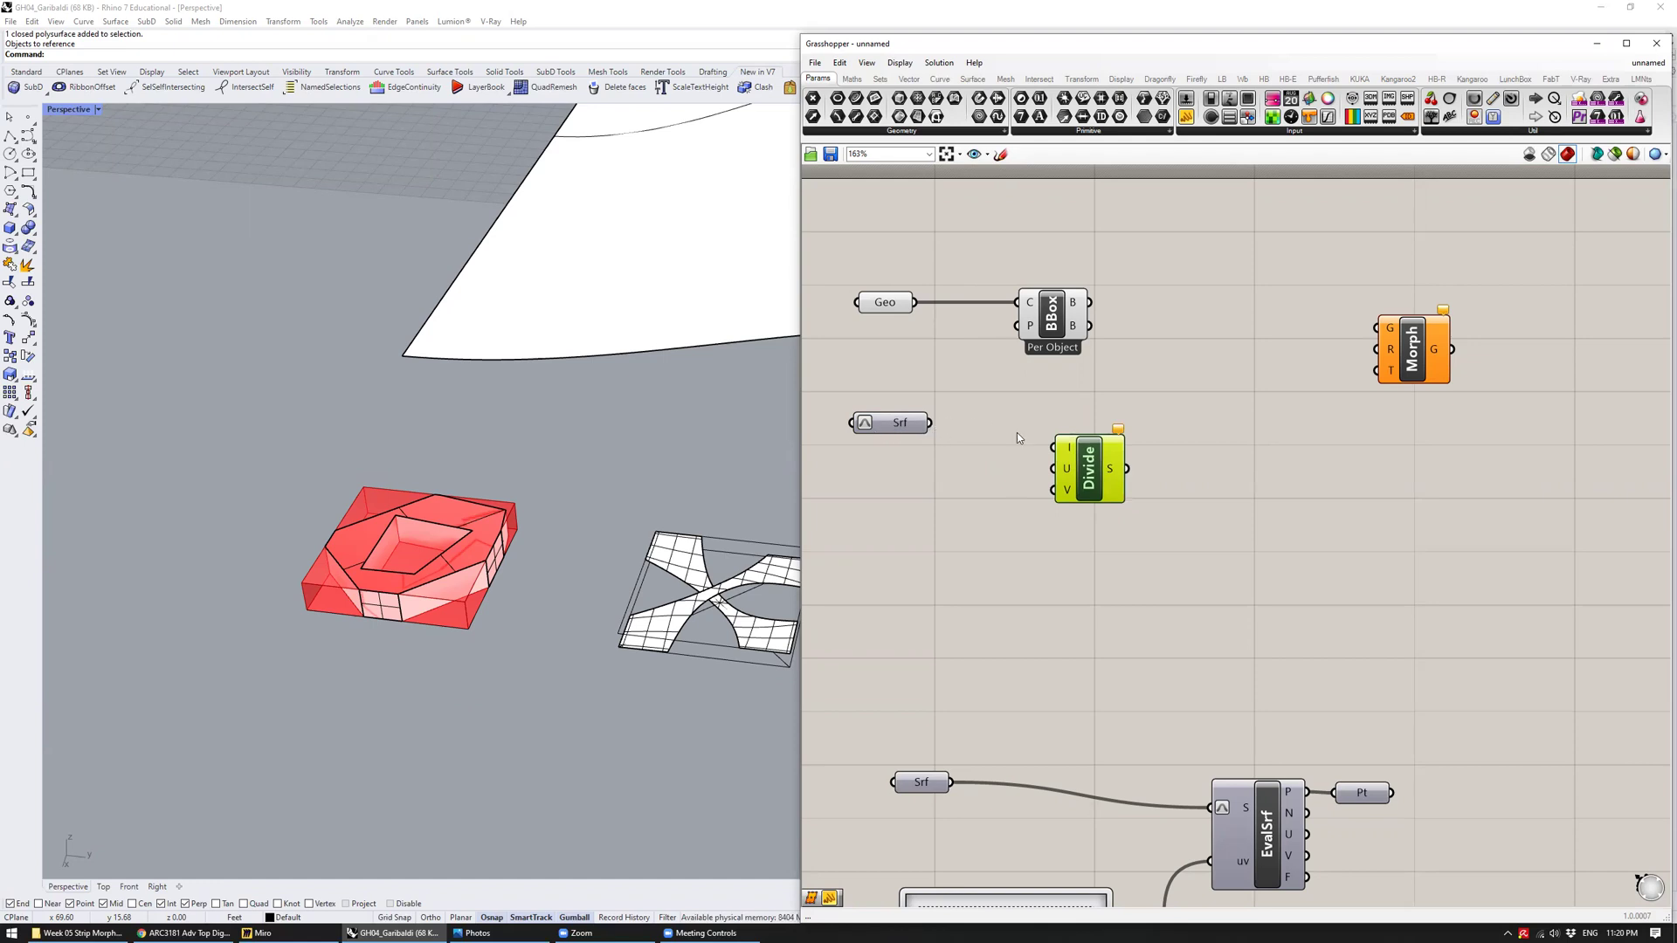
{"action": "left_click", "coordinate": [1092, 419]}
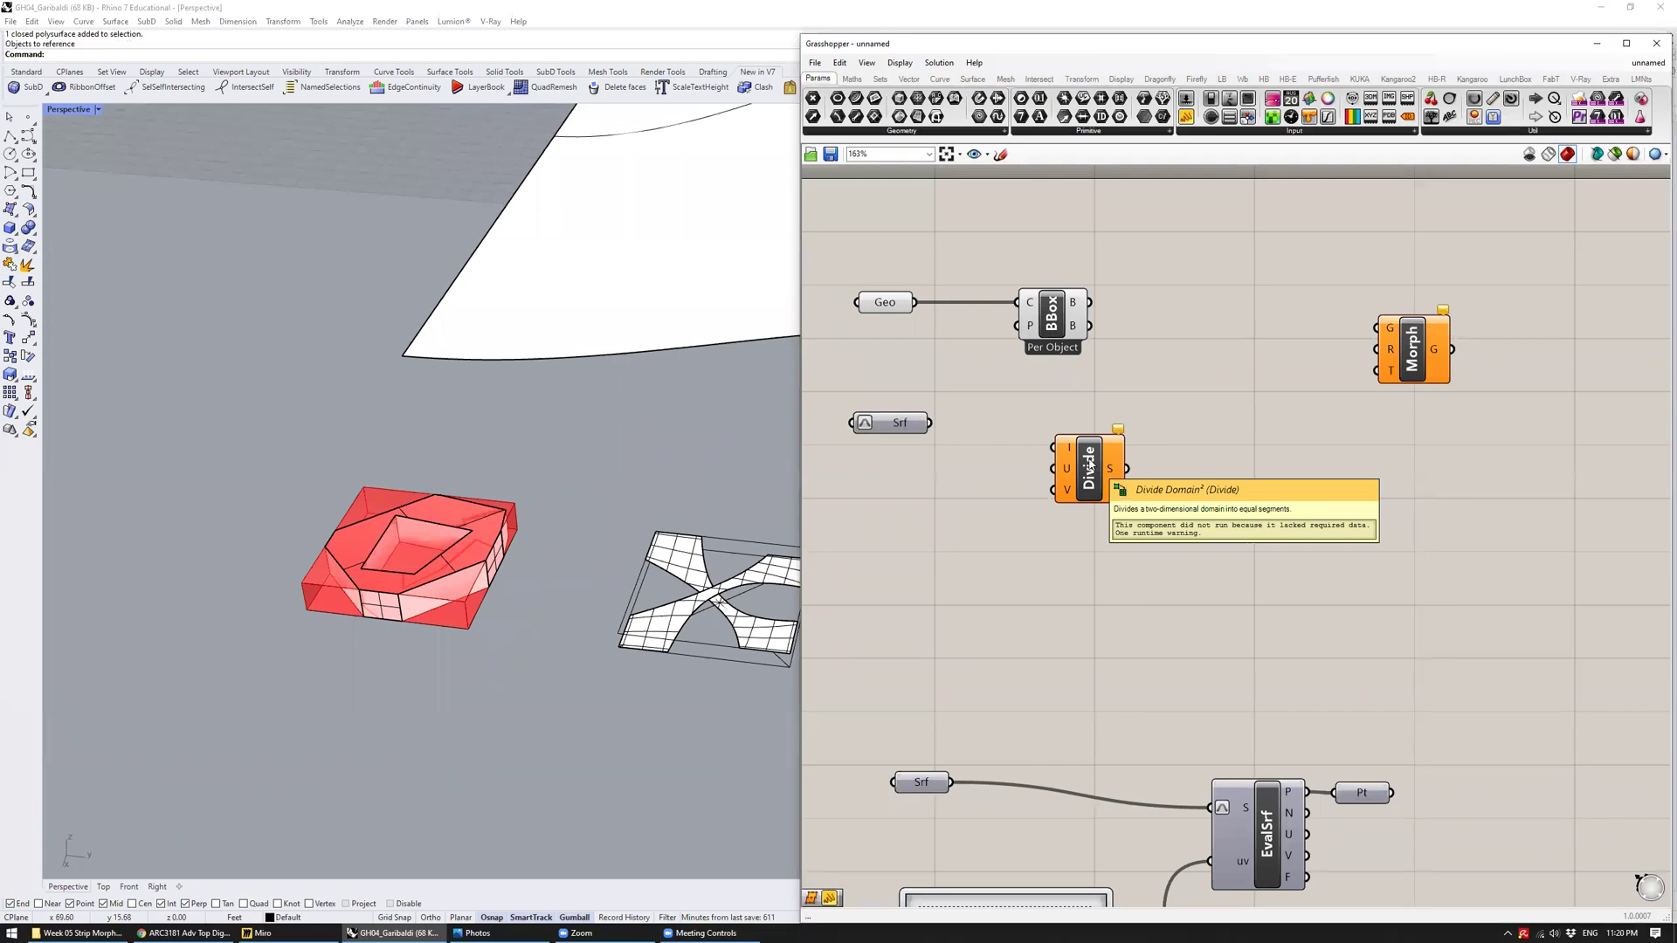
{"action": "left_click_drag", "start_coordinate": [929, 422], "coordinate": [1053, 447]}
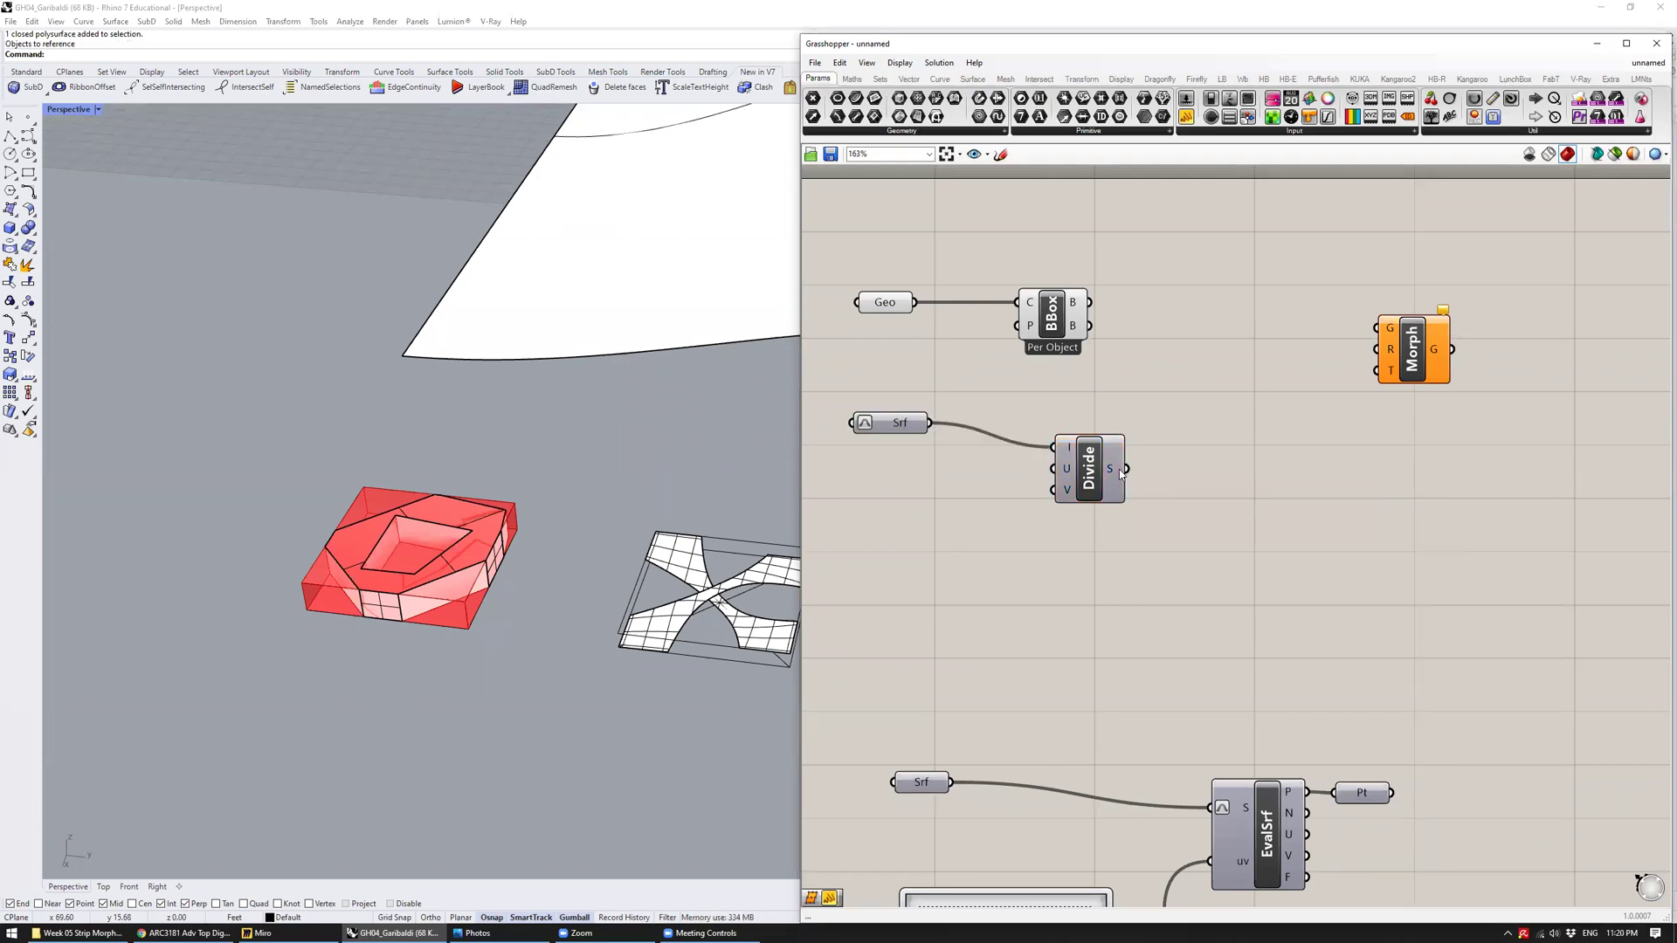
{"action": "mouse_move", "coordinate": [1117, 469]}
Add two number sliders set to 10 and connect them to the U and V count inputs of Divide Domain²
{"action": "double_click", "coordinate": [941, 471]}
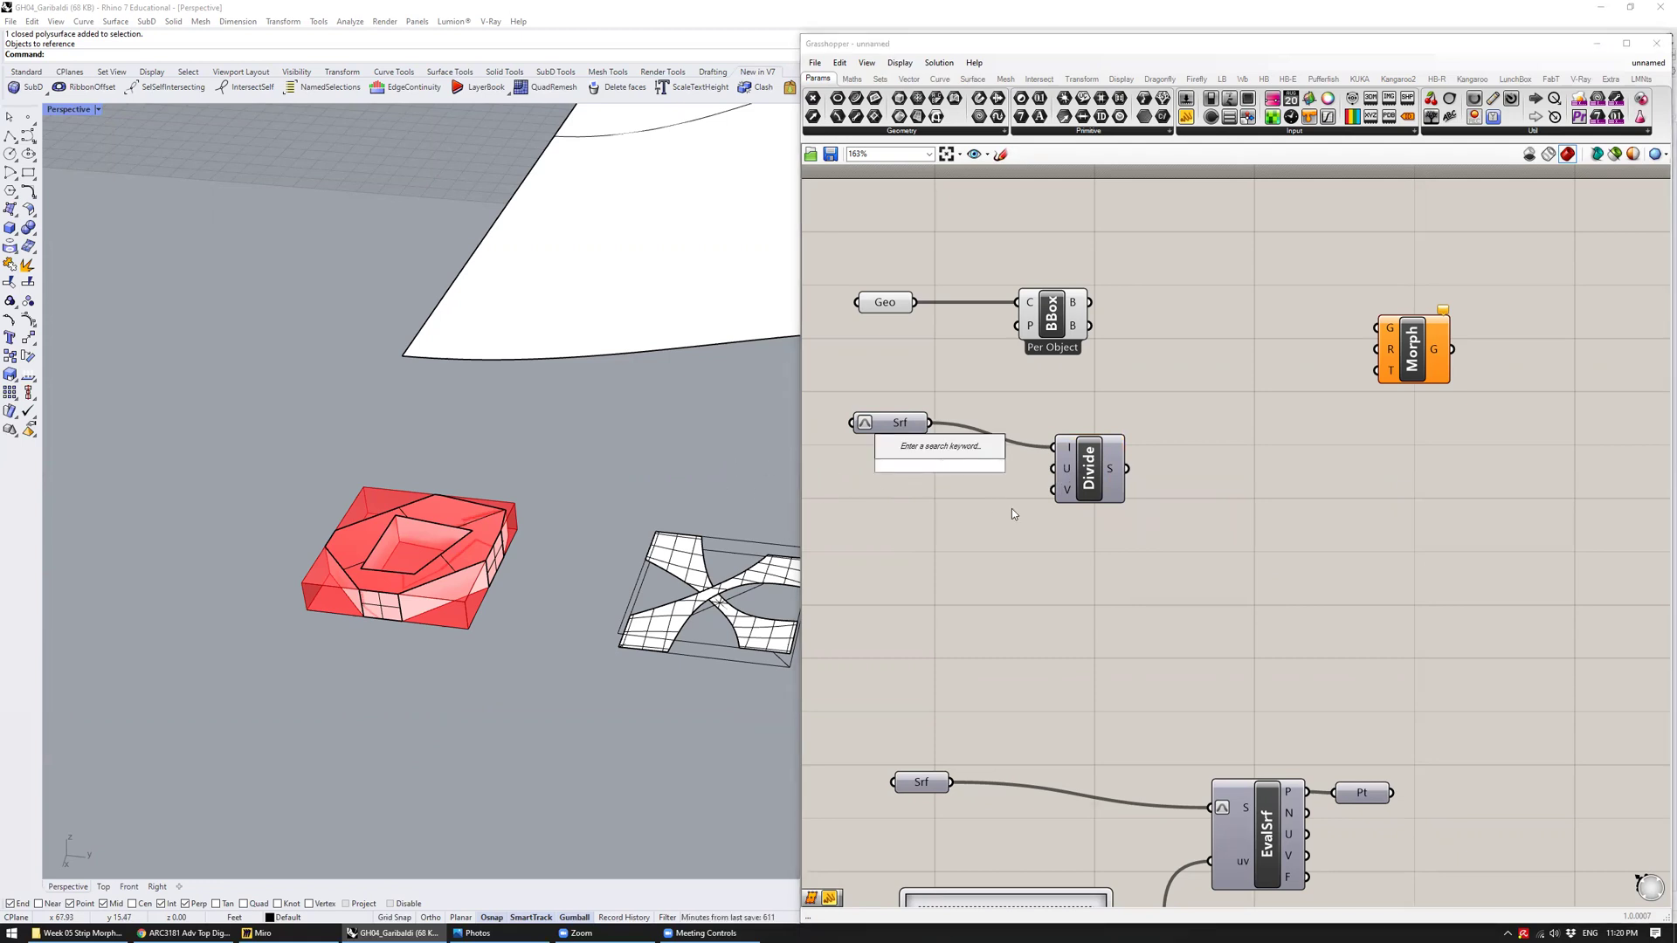
{"action": "type", "text": "0<"}
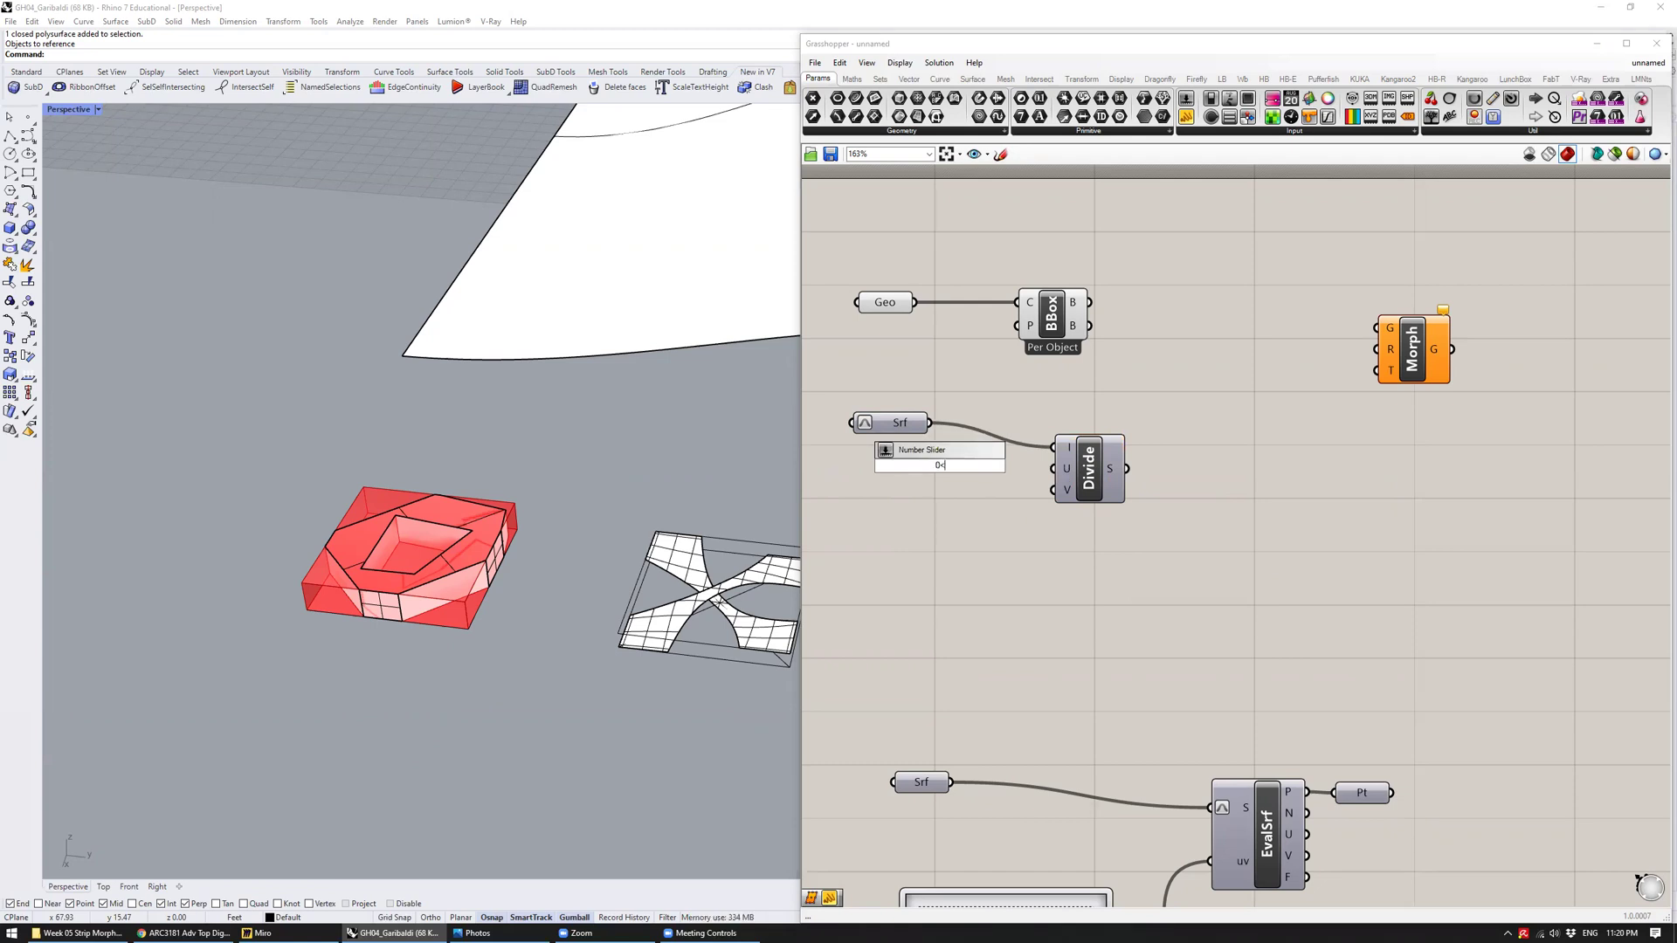
{"action": "key", "text": "Return"}
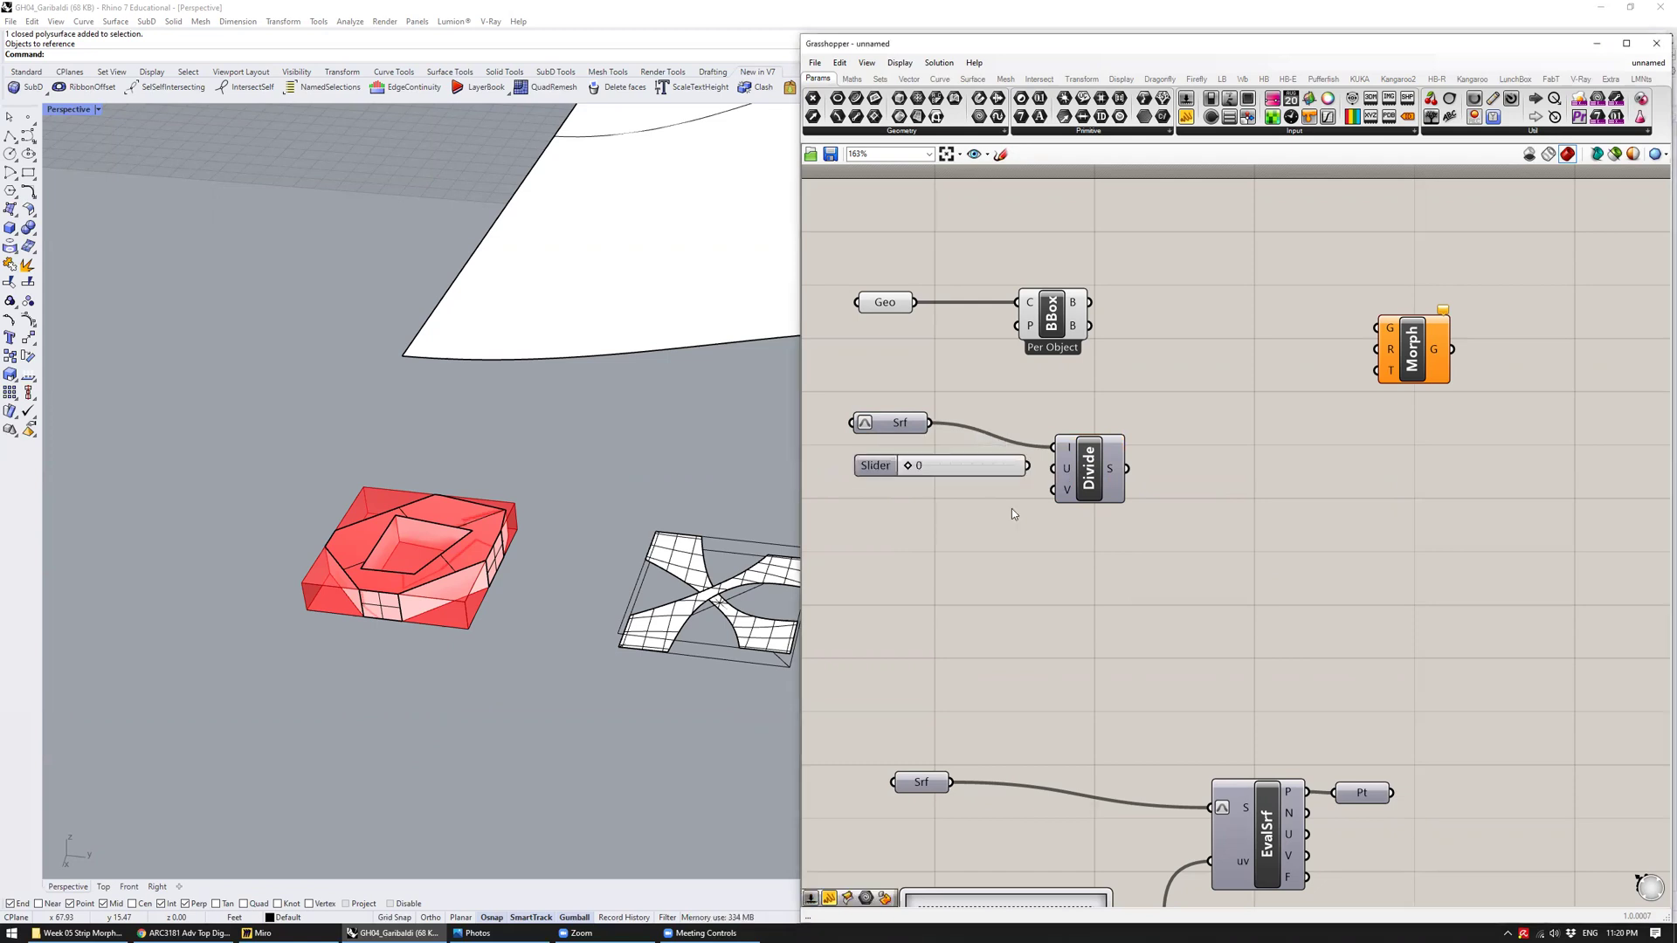
{"action": "left_click_drag", "start_coordinate": [942, 474], "coordinate": [1053, 469]}
{"action": "left_click", "coordinate": [1104, 539]}
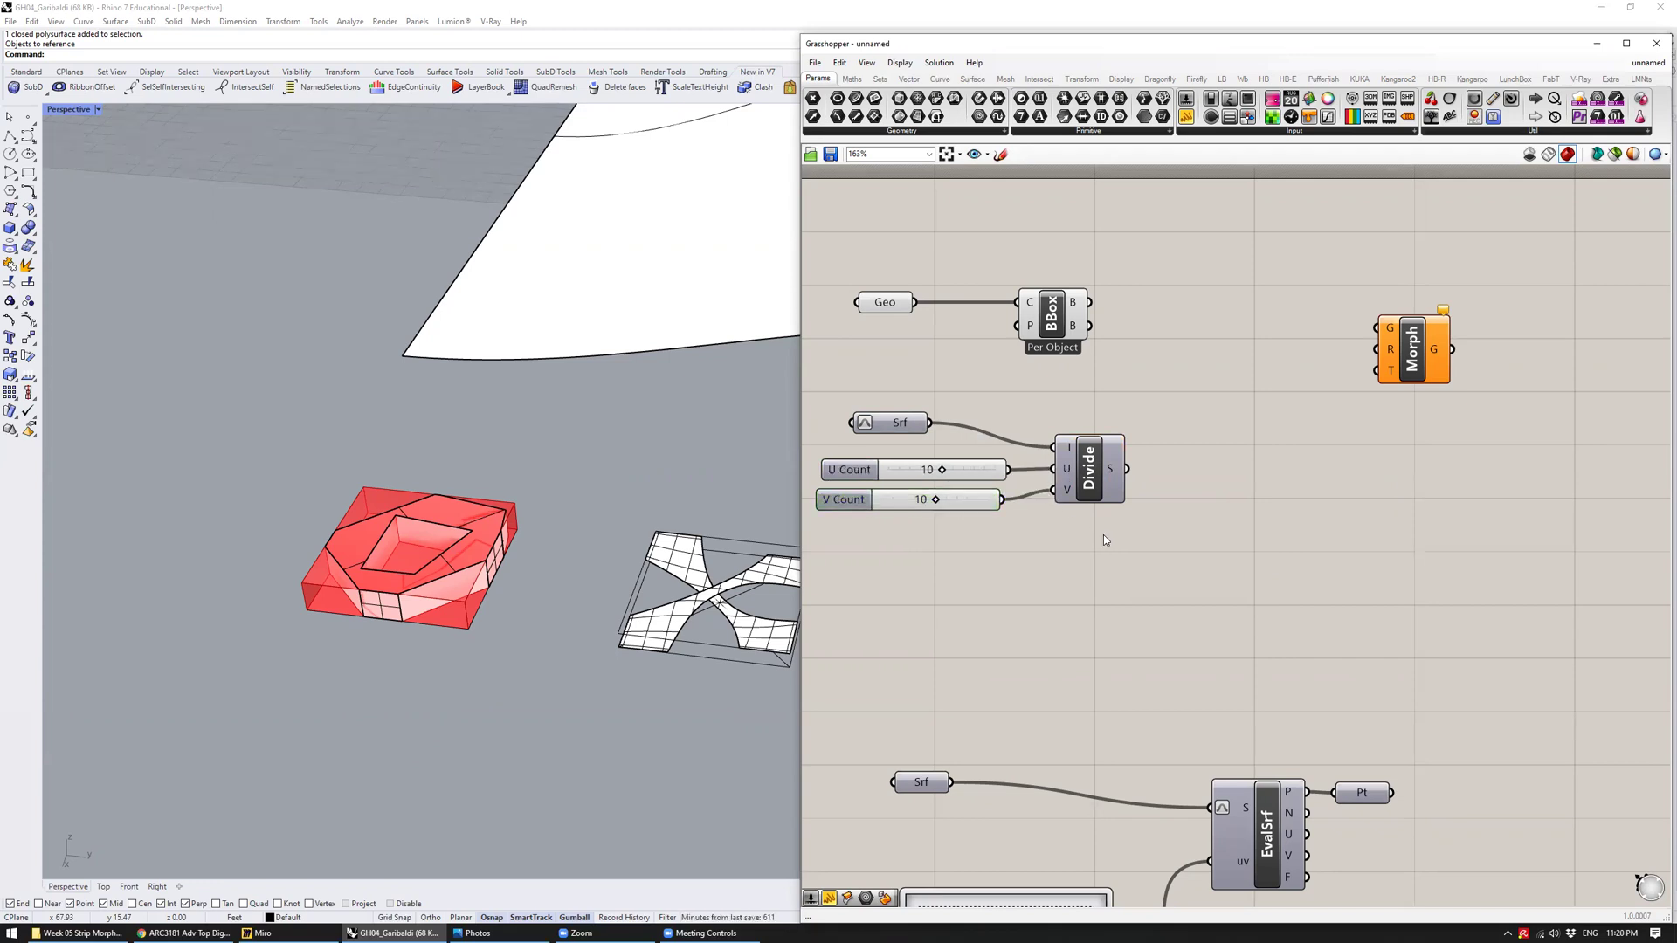
Nudge Divide Domain² slightly down and check its segments output against the whole curved surface in Rhino
{"action": "left_click", "coordinate": [1094, 472]}
{"action": "scroll", "coordinate": [617, 449], "scroll_direction": "down", "scroll_amount": 10}
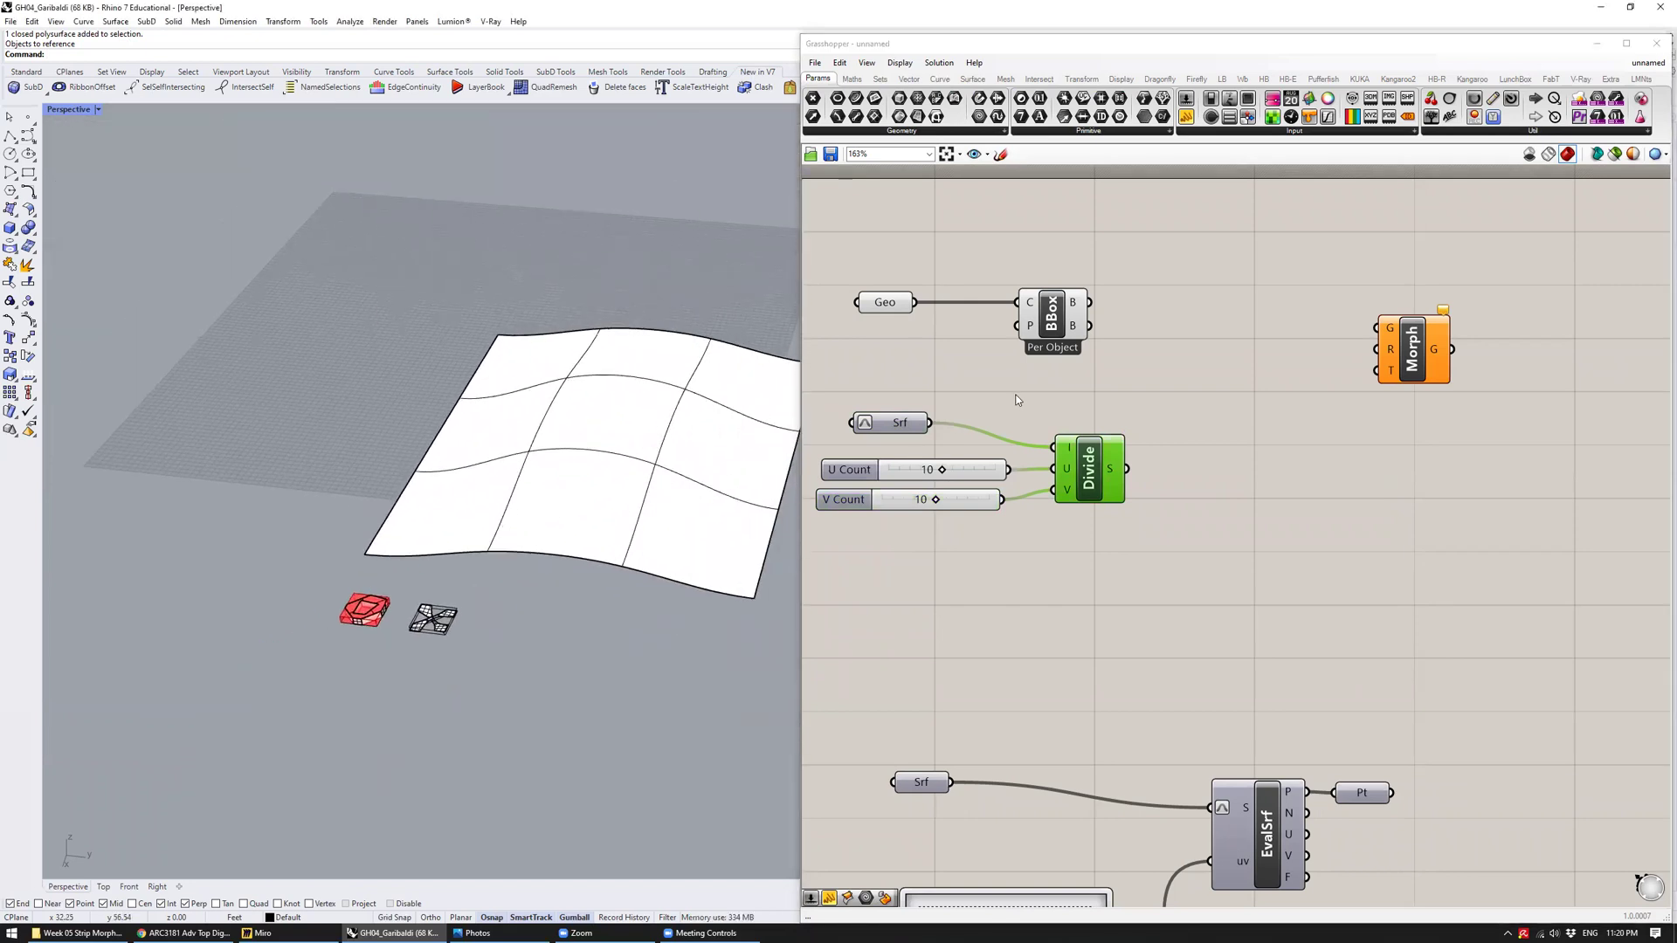
{"action": "left_click", "coordinate": [1015, 395]}
{"action": "left_click", "coordinate": [1105, 480]}
{"action": "left_click_drag", "start_coordinate": [1106, 449], "coordinate": [1110, 457]}
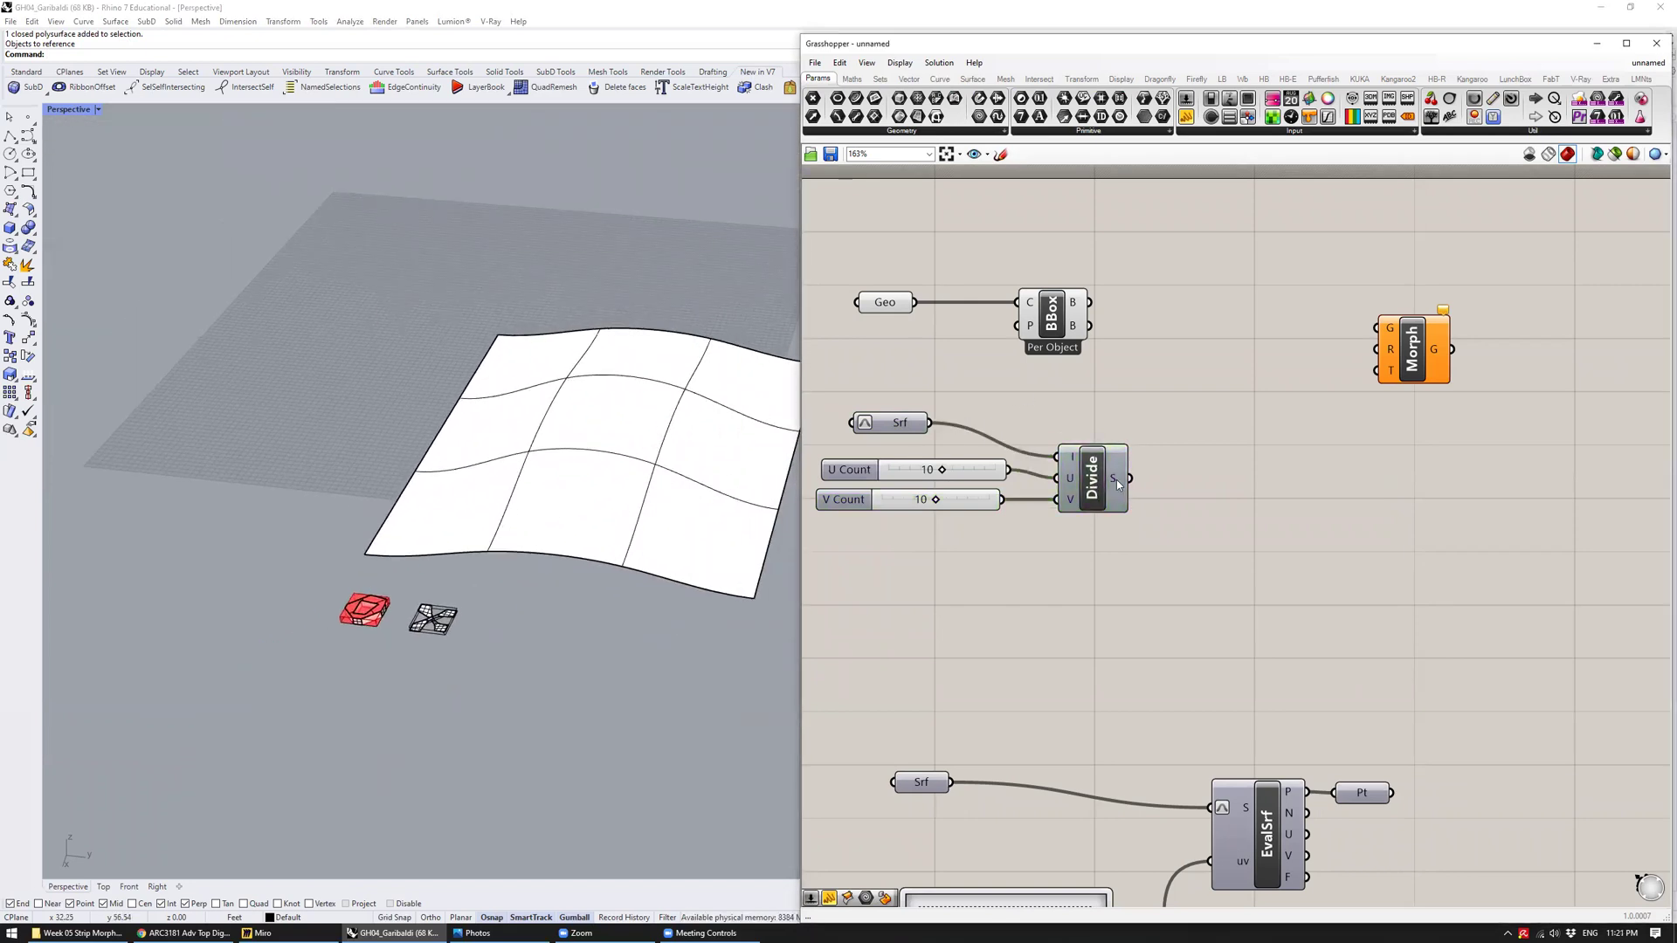
{"action": "mouse_move", "coordinate": [1116, 480]}
{"action": "right_click_drag", "start_coordinate": [561, 464], "coordinate": [665, 480]}
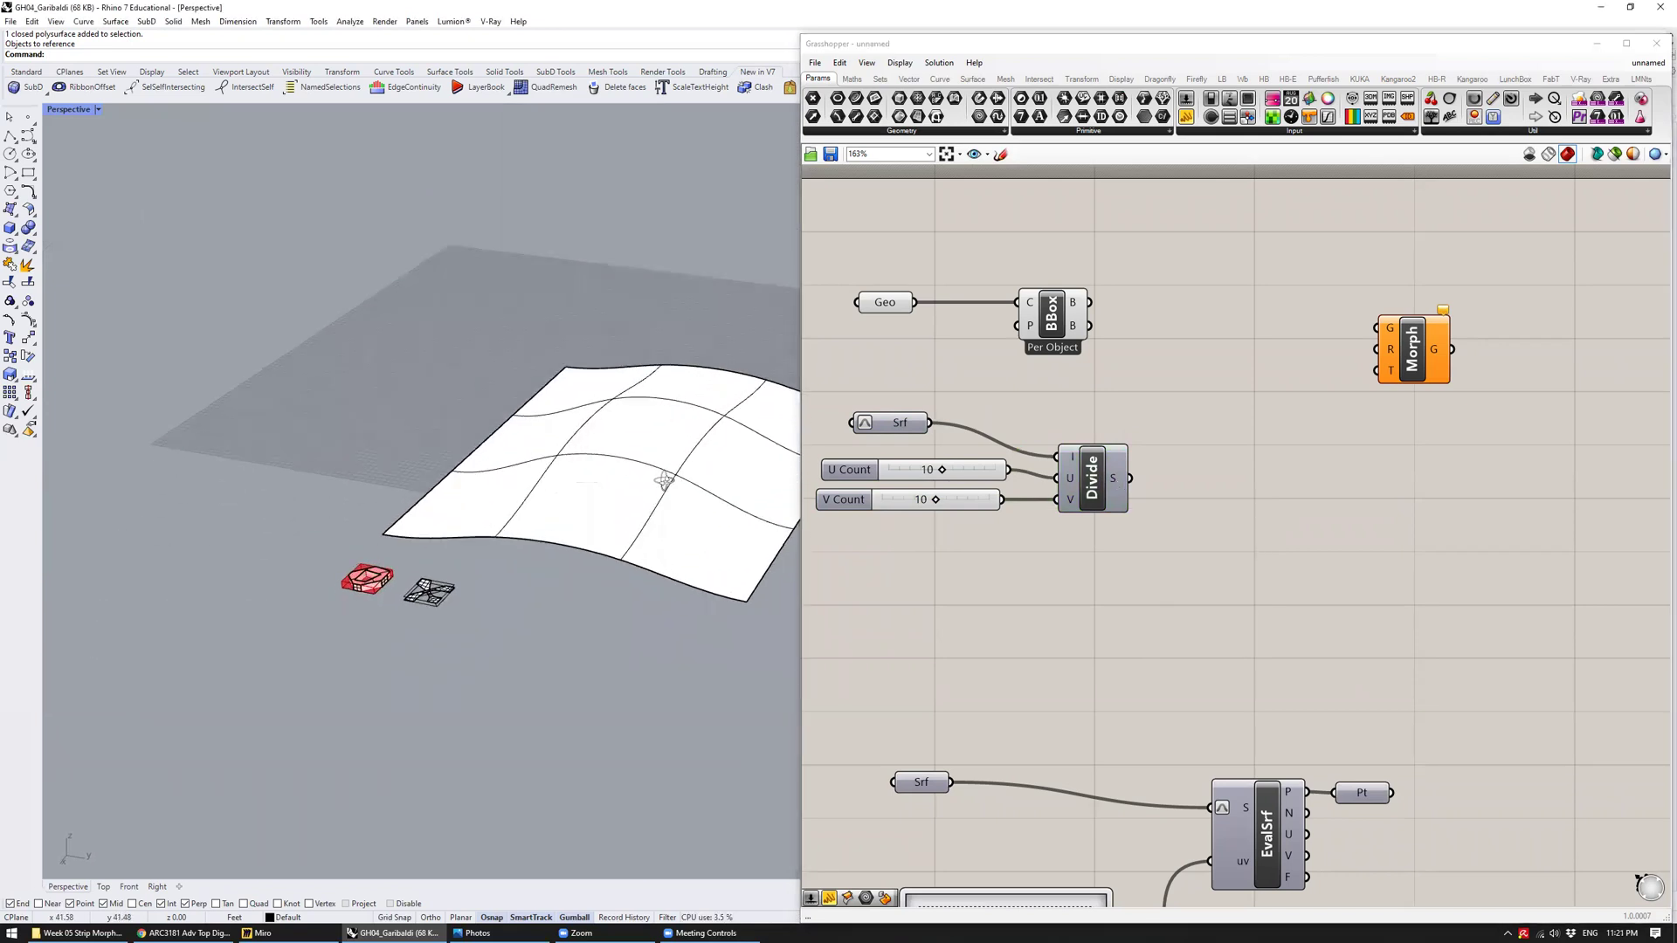
{"action": "left_click", "coordinate": [1103, 489]}
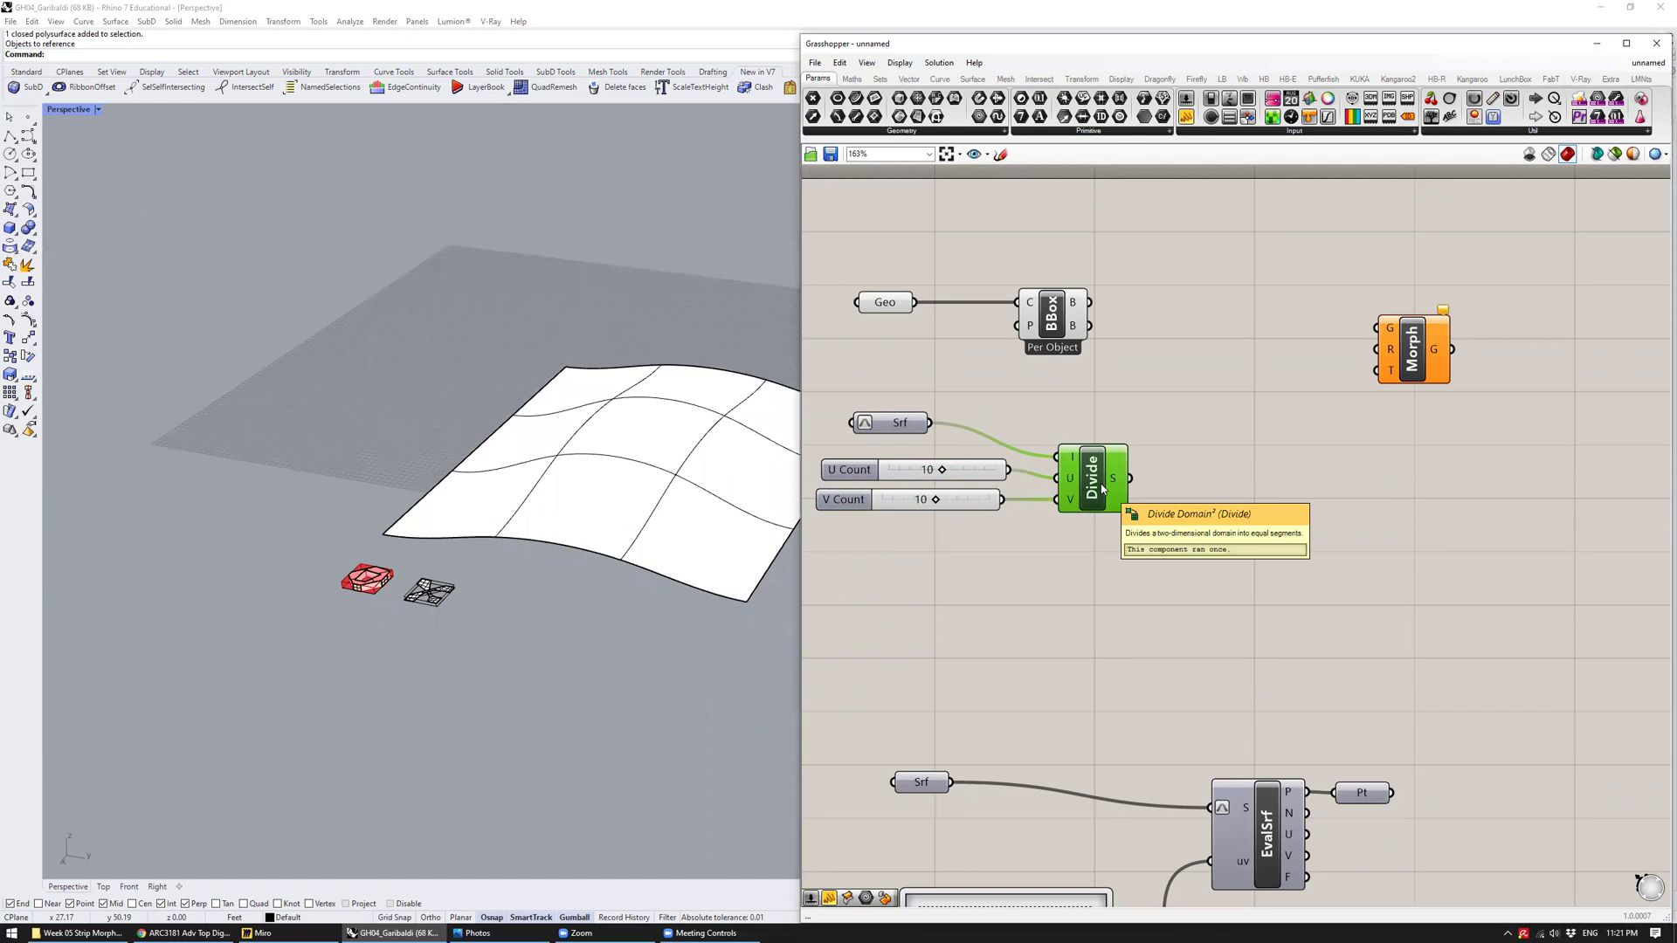
Add a Surface Box component to the right of Divide Domain², below the Box Morph component
{"action": "left_click", "coordinate": [1103, 407]}
{"action": "left_click", "coordinate": [1092, 455]}
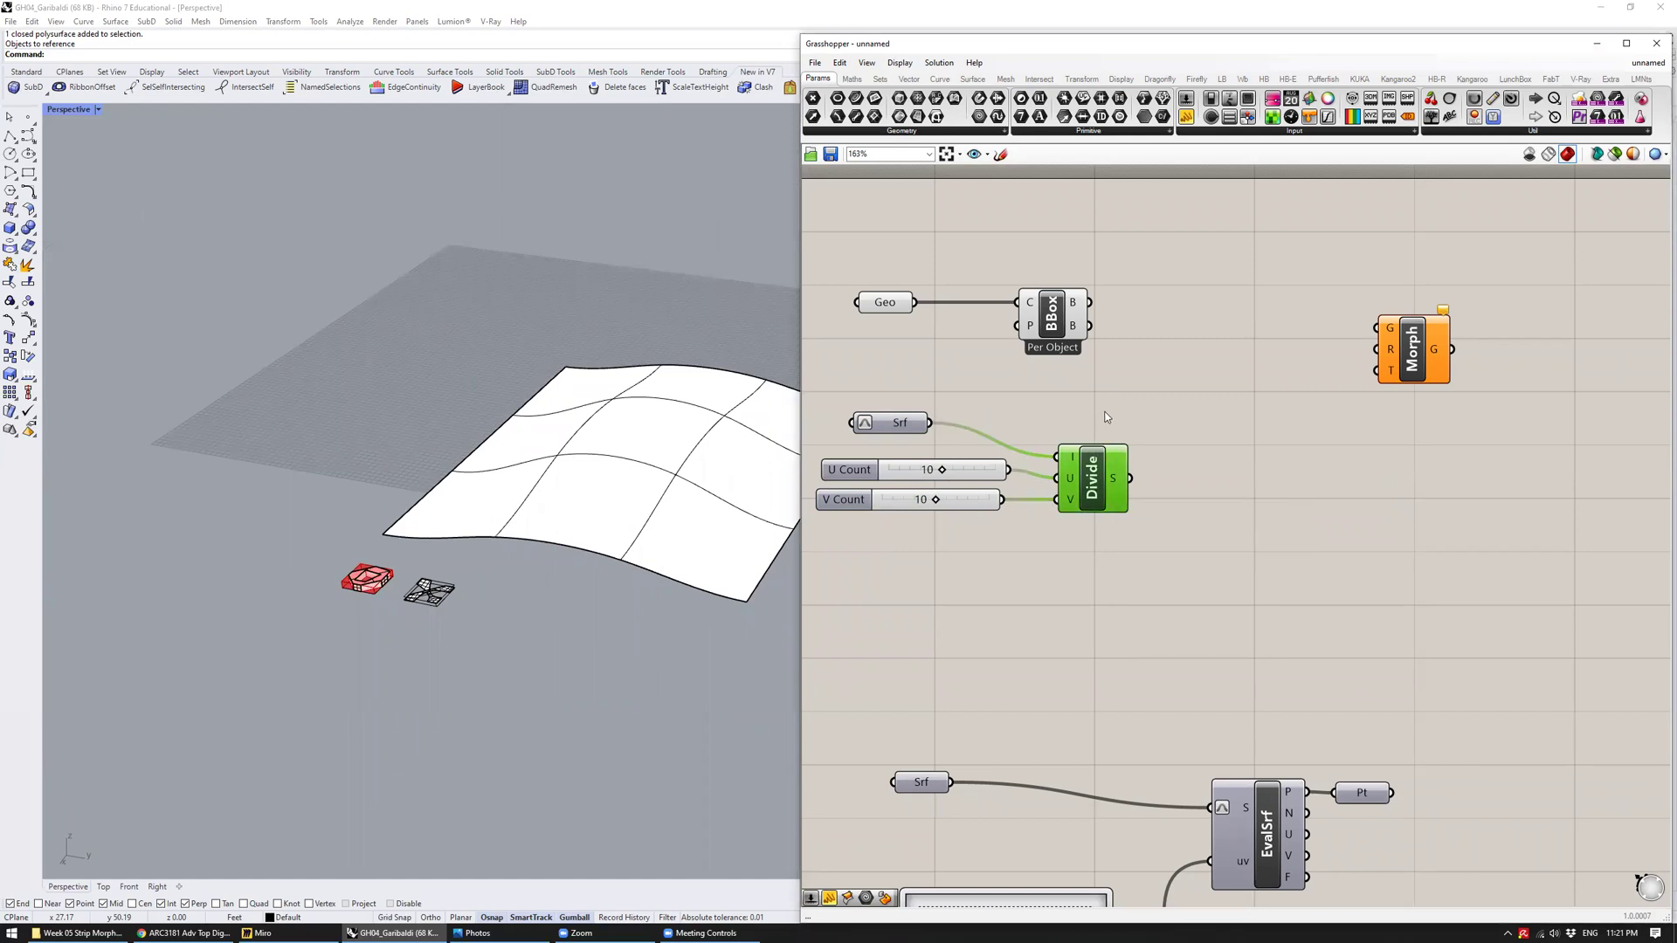
{"action": "left_click", "coordinate": [1106, 417]}
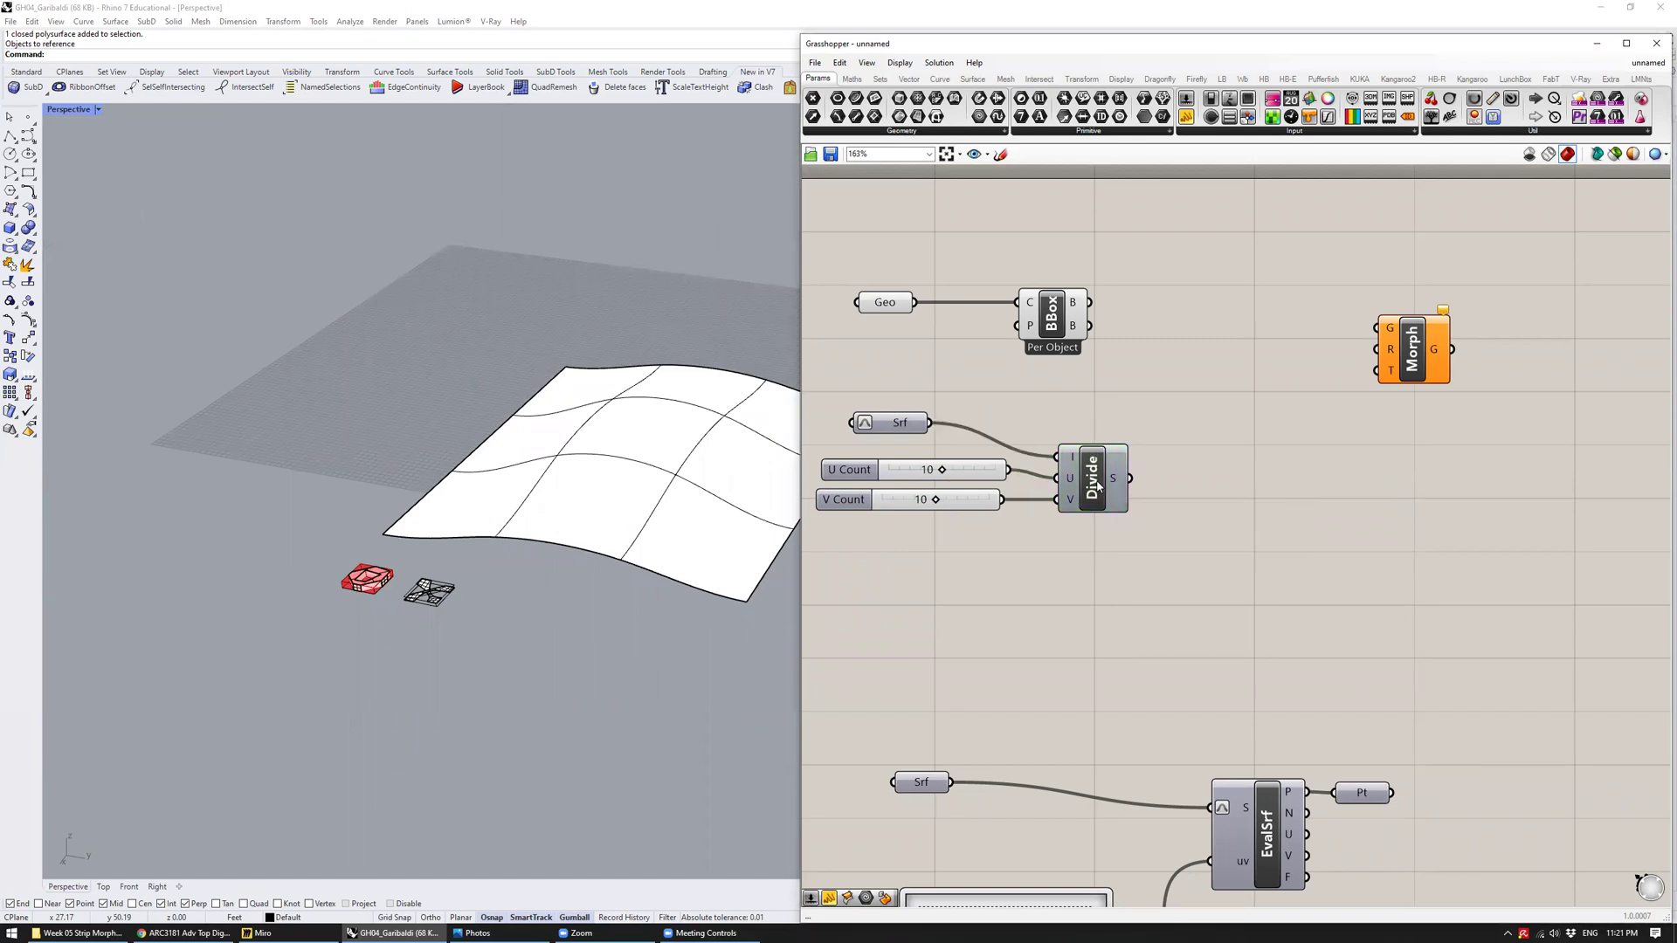
{"action": "double_click", "coordinate": [1267, 472]}
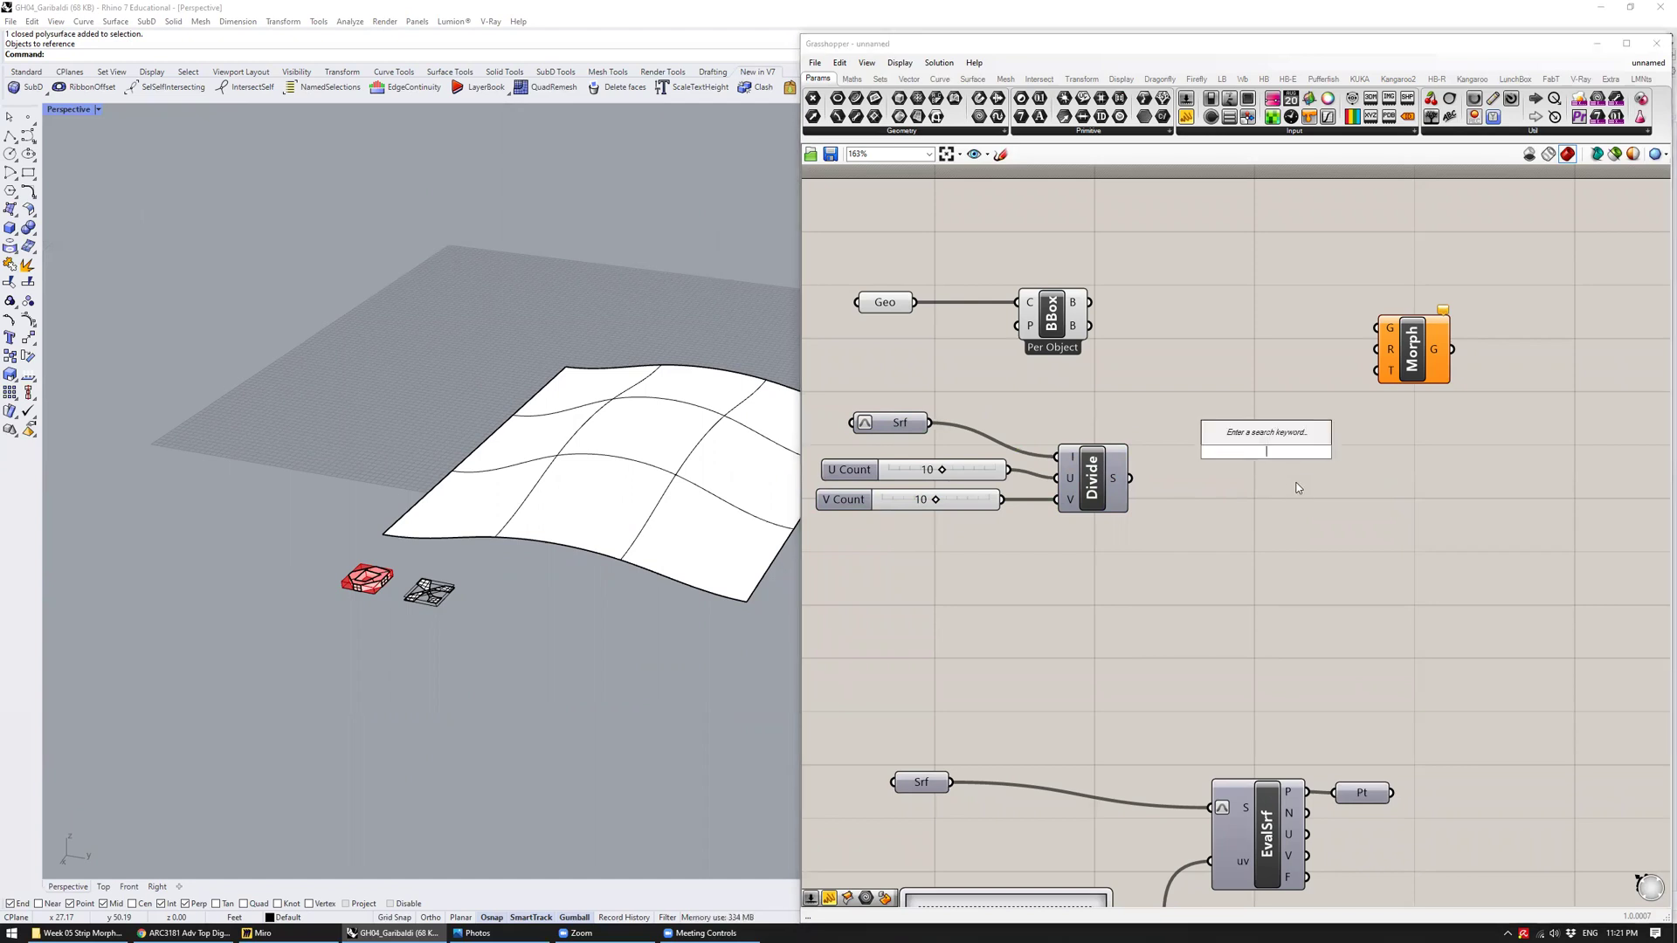
{"action": "type", "text": "sbox"}
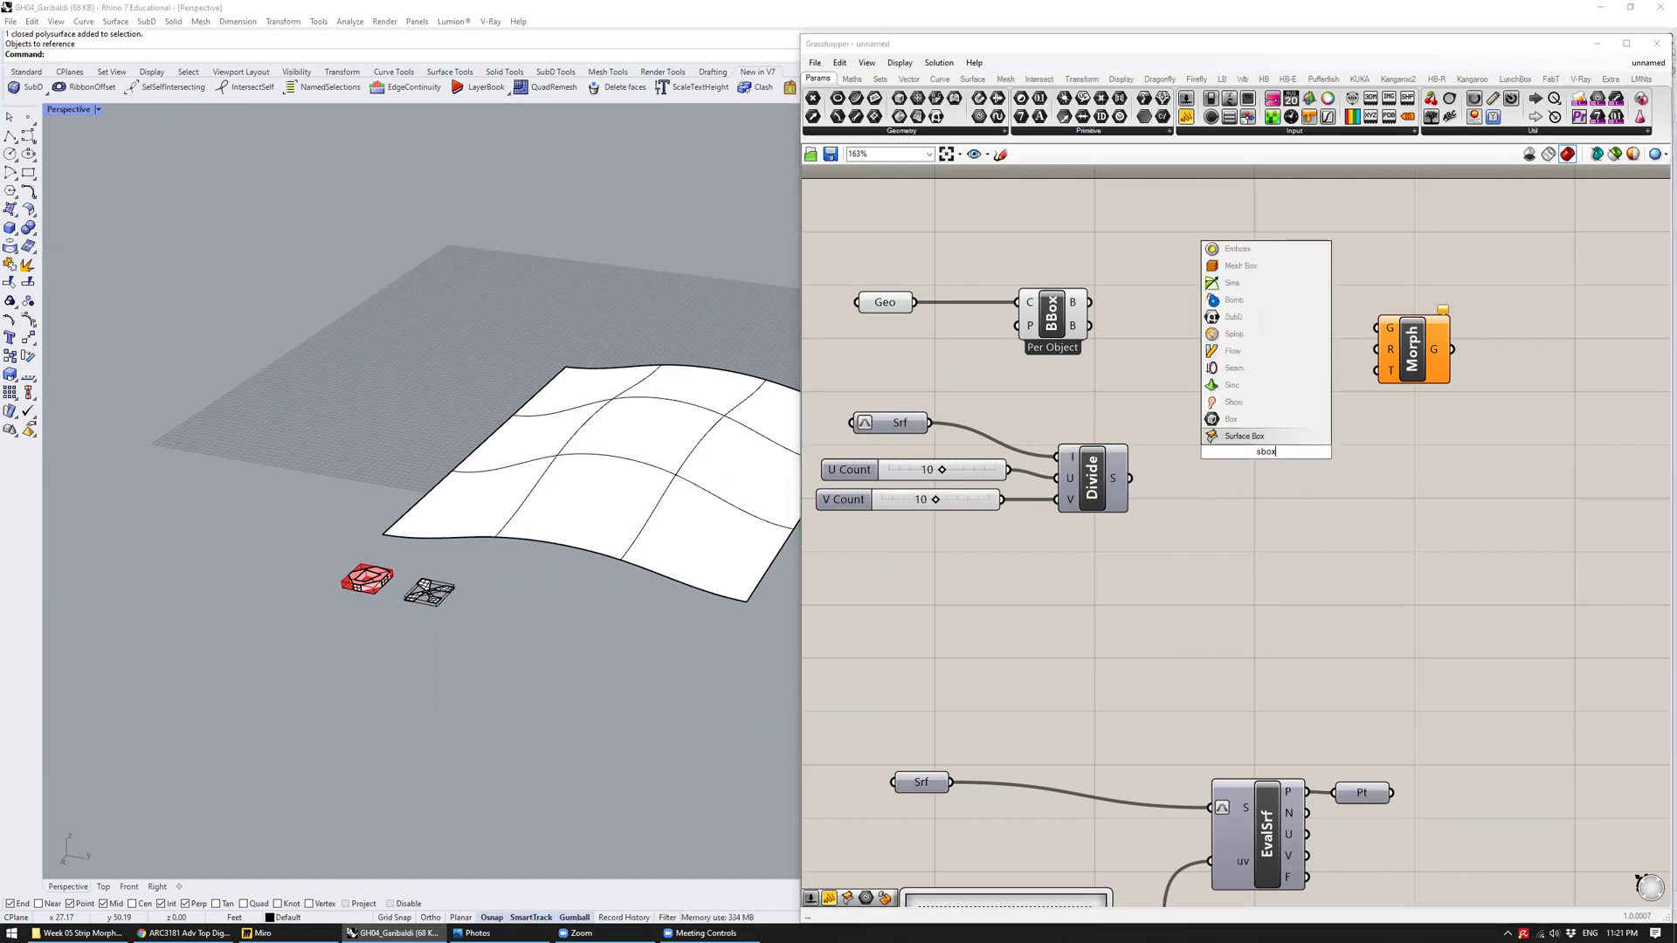
{"action": "left_click", "coordinate": [1245, 436]}
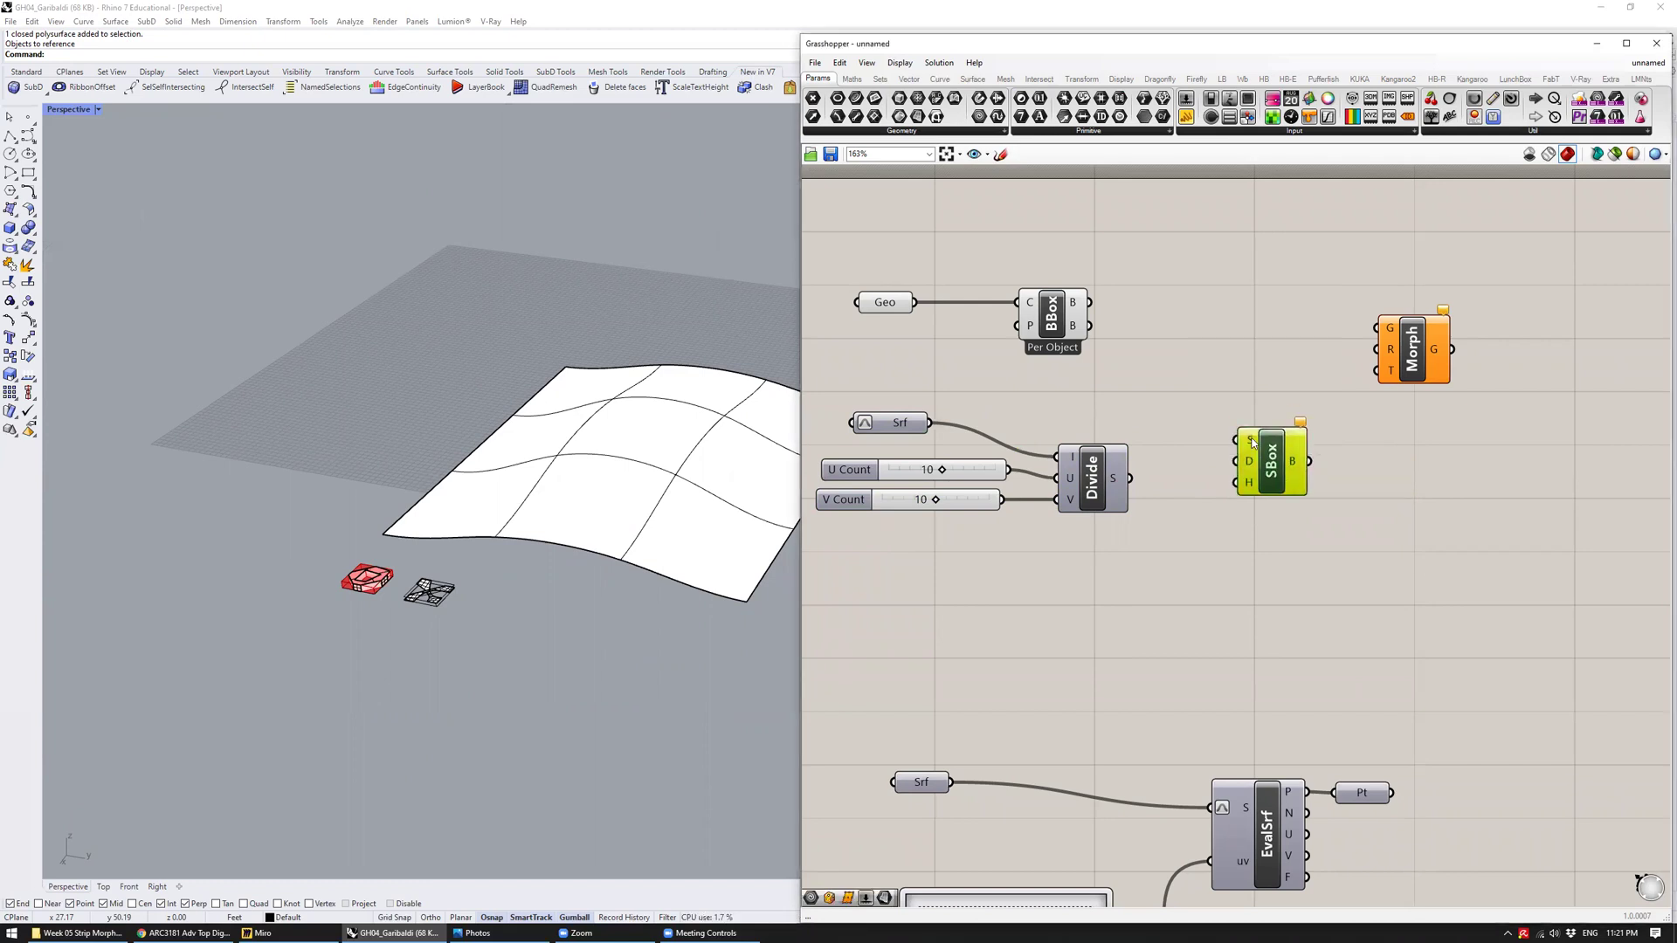
{"action": "left_click", "coordinate": [1203, 437]}
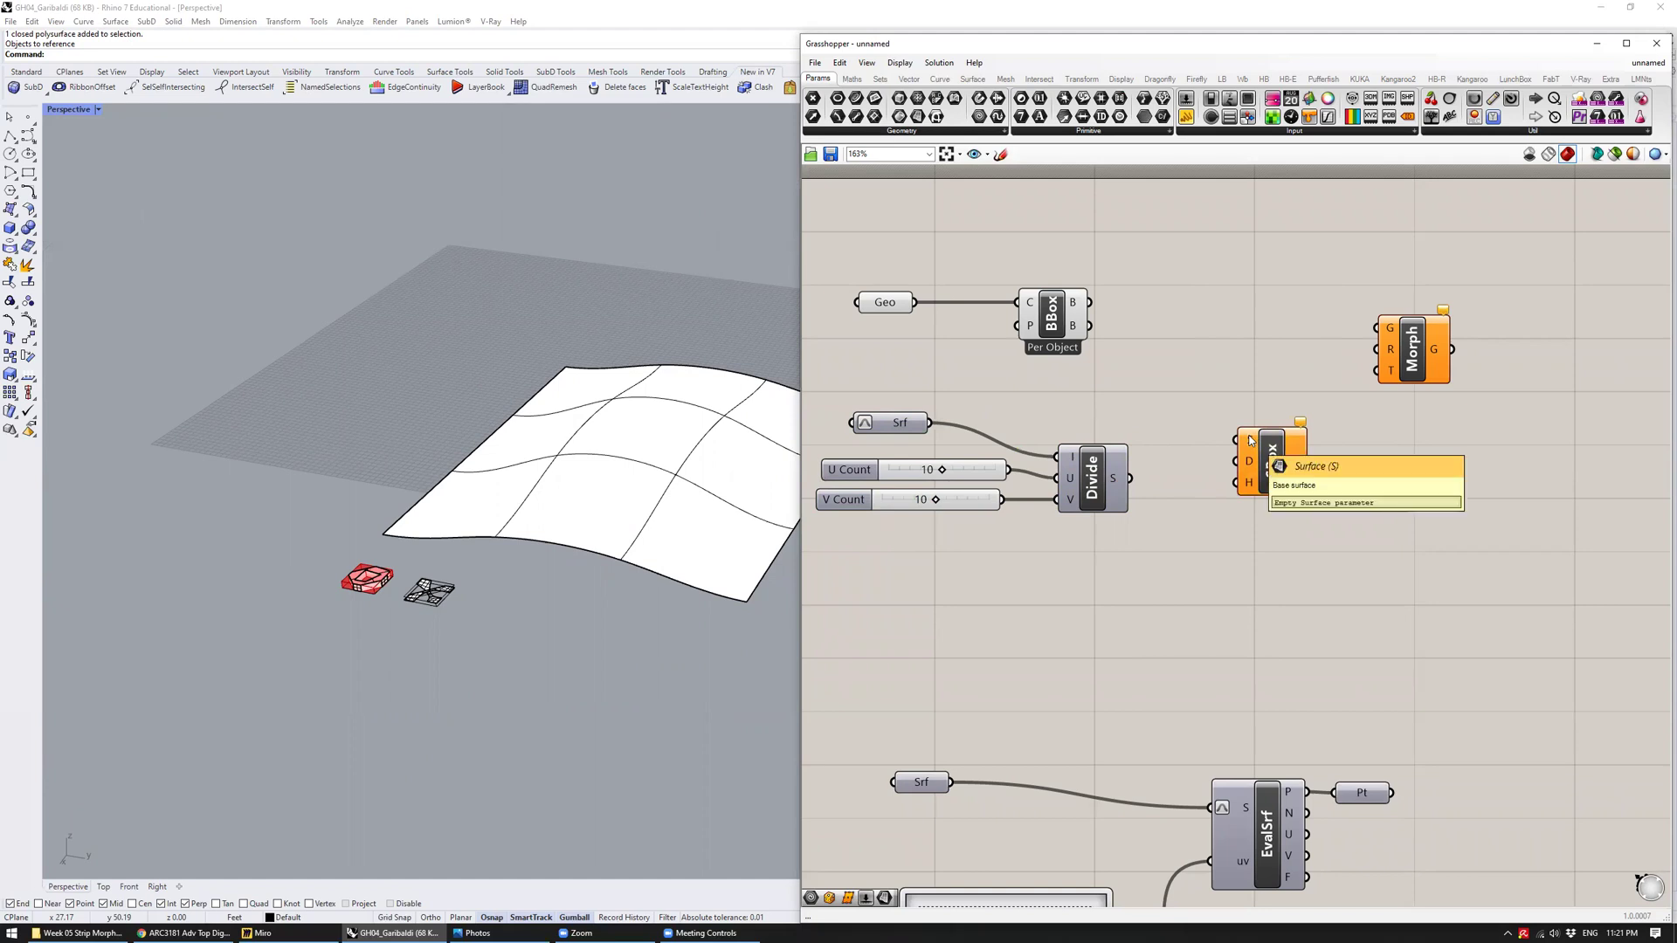
Connect the reparameterized surface to the Surface Box's surface input and the Divide Domain² segments to its domain input
{"action": "left_click", "coordinate": [898, 423]}
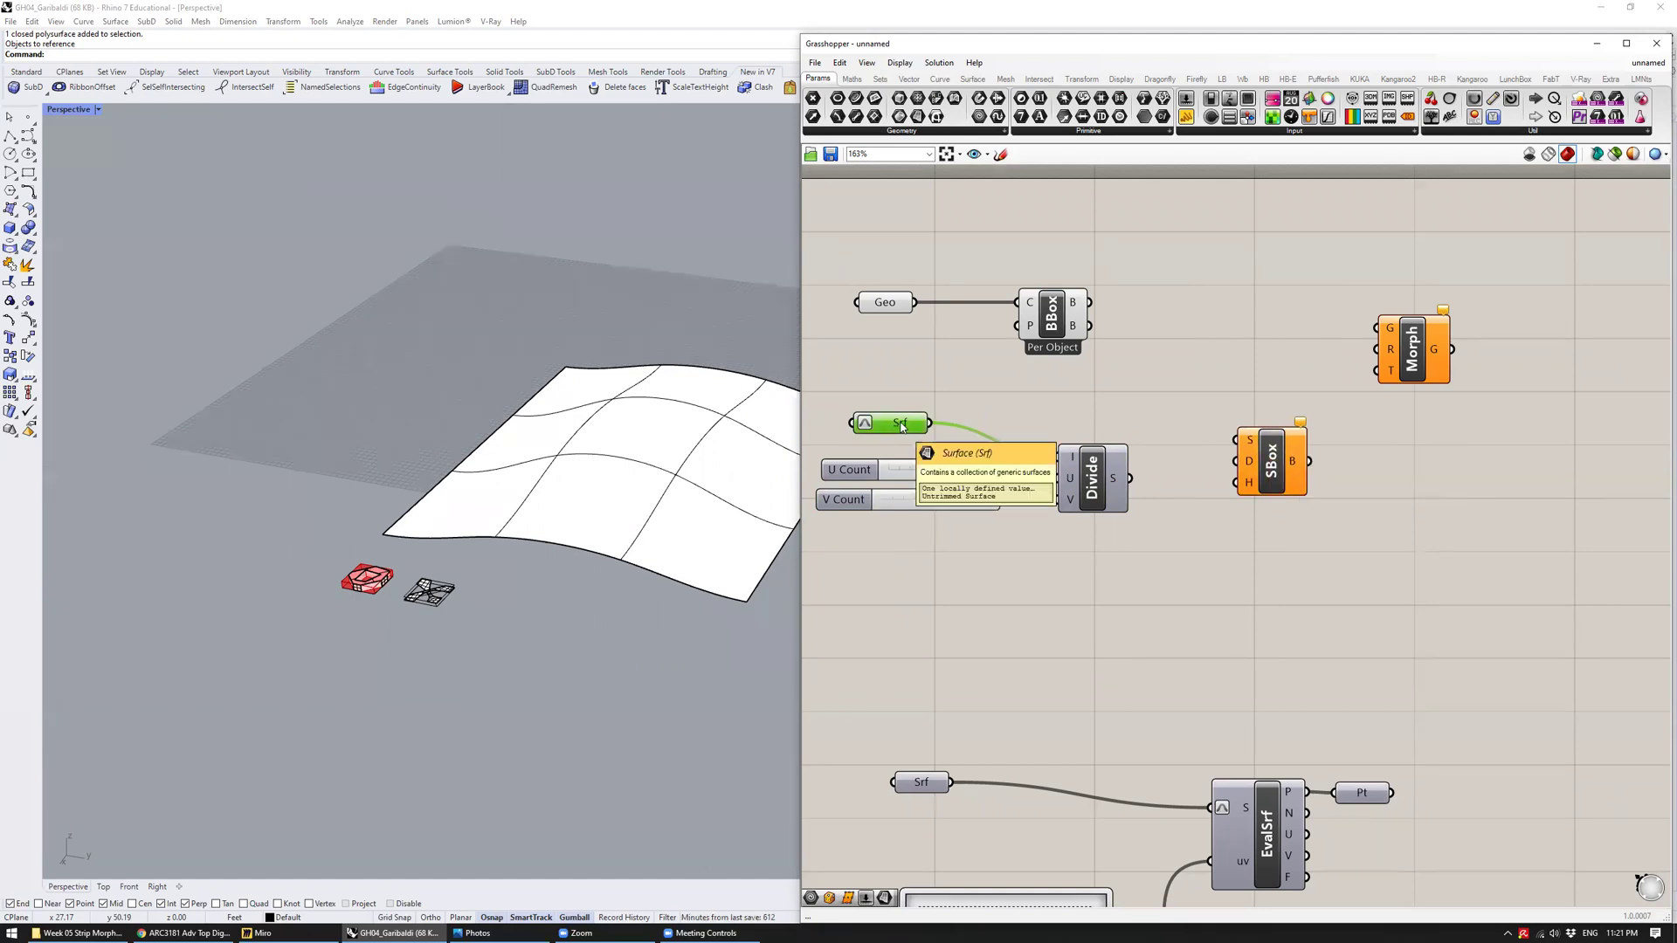
{"action": "left_click", "coordinate": [948, 422]}
{"action": "left_click_drag", "start_coordinate": [949, 425], "coordinate": [1267, 448]}
{"action": "left_click", "coordinate": [1270, 458]}
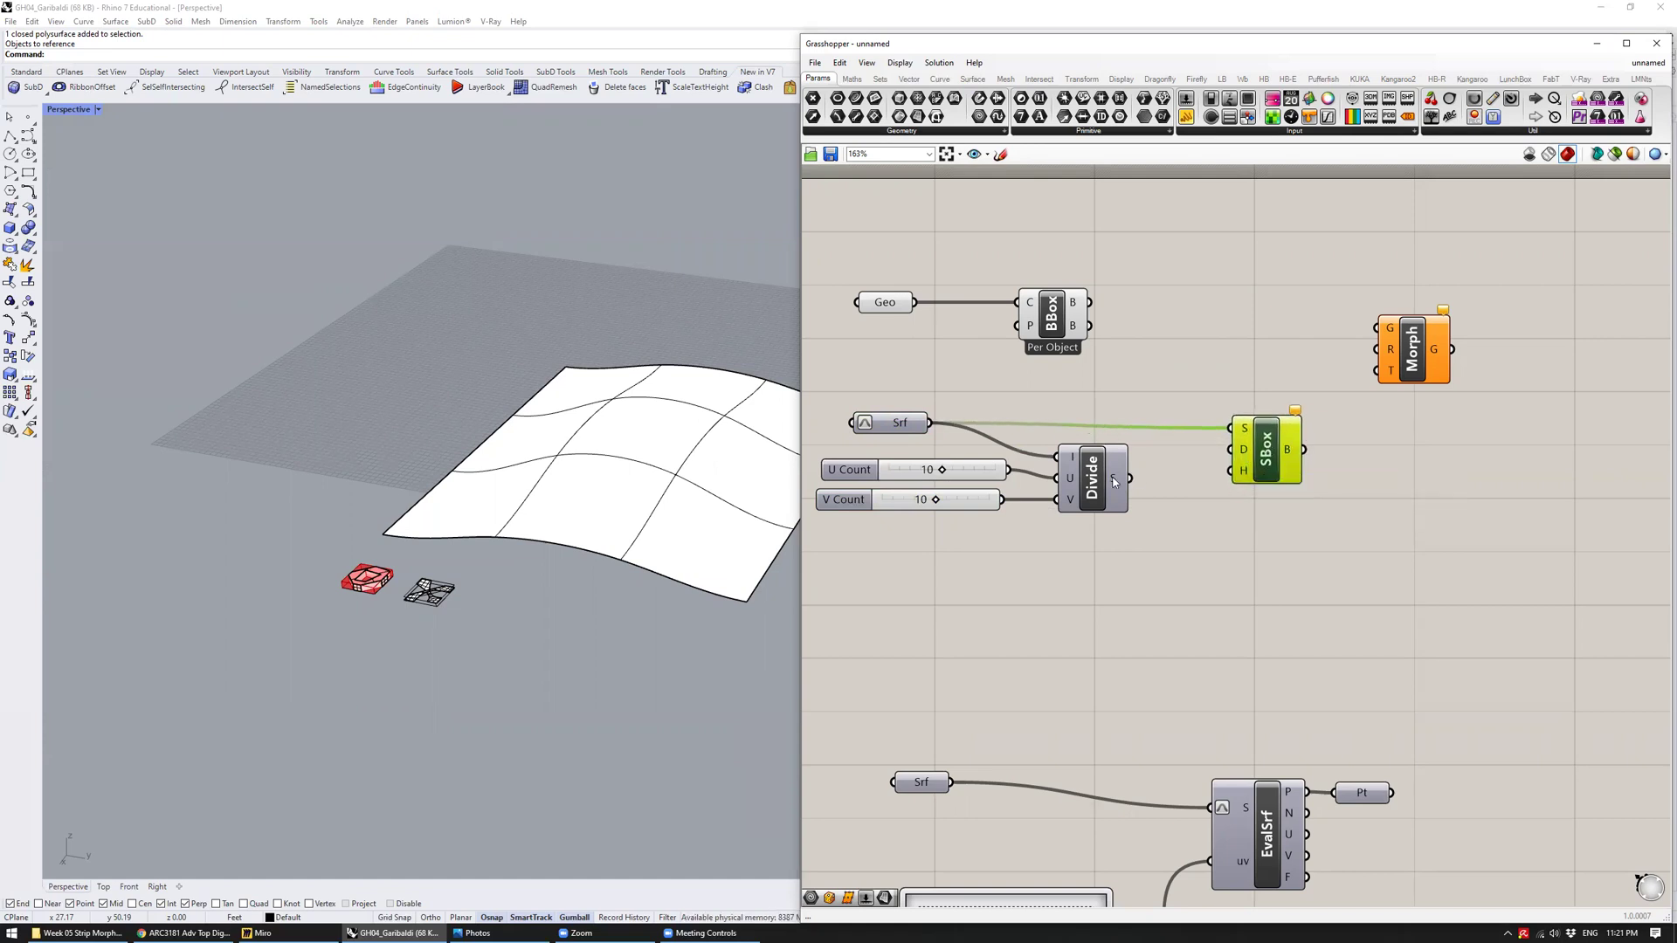
{"action": "mouse_move", "coordinate": [1115, 481]}
{"action": "left_click_drag", "start_coordinate": [1114, 481], "coordinate": [1232, 449]}
{"action": "left_click", "coordinate": [1213, 511]}
Examine from above how the surface boxes are laid out across the whole curved surface in Rhino
{"action": "mouse_move", "coordinate": [688, 514]}
{"action": "right_mouse_down"}
{"action": "mouse_move", "coordinate": [655, 442]}
{"action": "mouse_move", "coordinate": [690, 524]}
{"action": "right_mouse_up"}
{"action": "scroll", "coordinate": [694, 551], "scroll_direction": "up", "scroll_amount": 5}
{"action": "mouse_move", "coordinate": [701, 581]}
{"action": "right_mouse_down"}
{"action": "mouse_move", "coordinate": [685, 464]}
{"action": "mouse_move", "coordinate": [644, 480]}
{"action": "mouse_move", "coordinate": [673, 581]}
{"action": "right_mouse_up"}
{"action": "scroll", "coordinate": [672, 581], "scroll_direction": "down", "scroll_amount": 5}
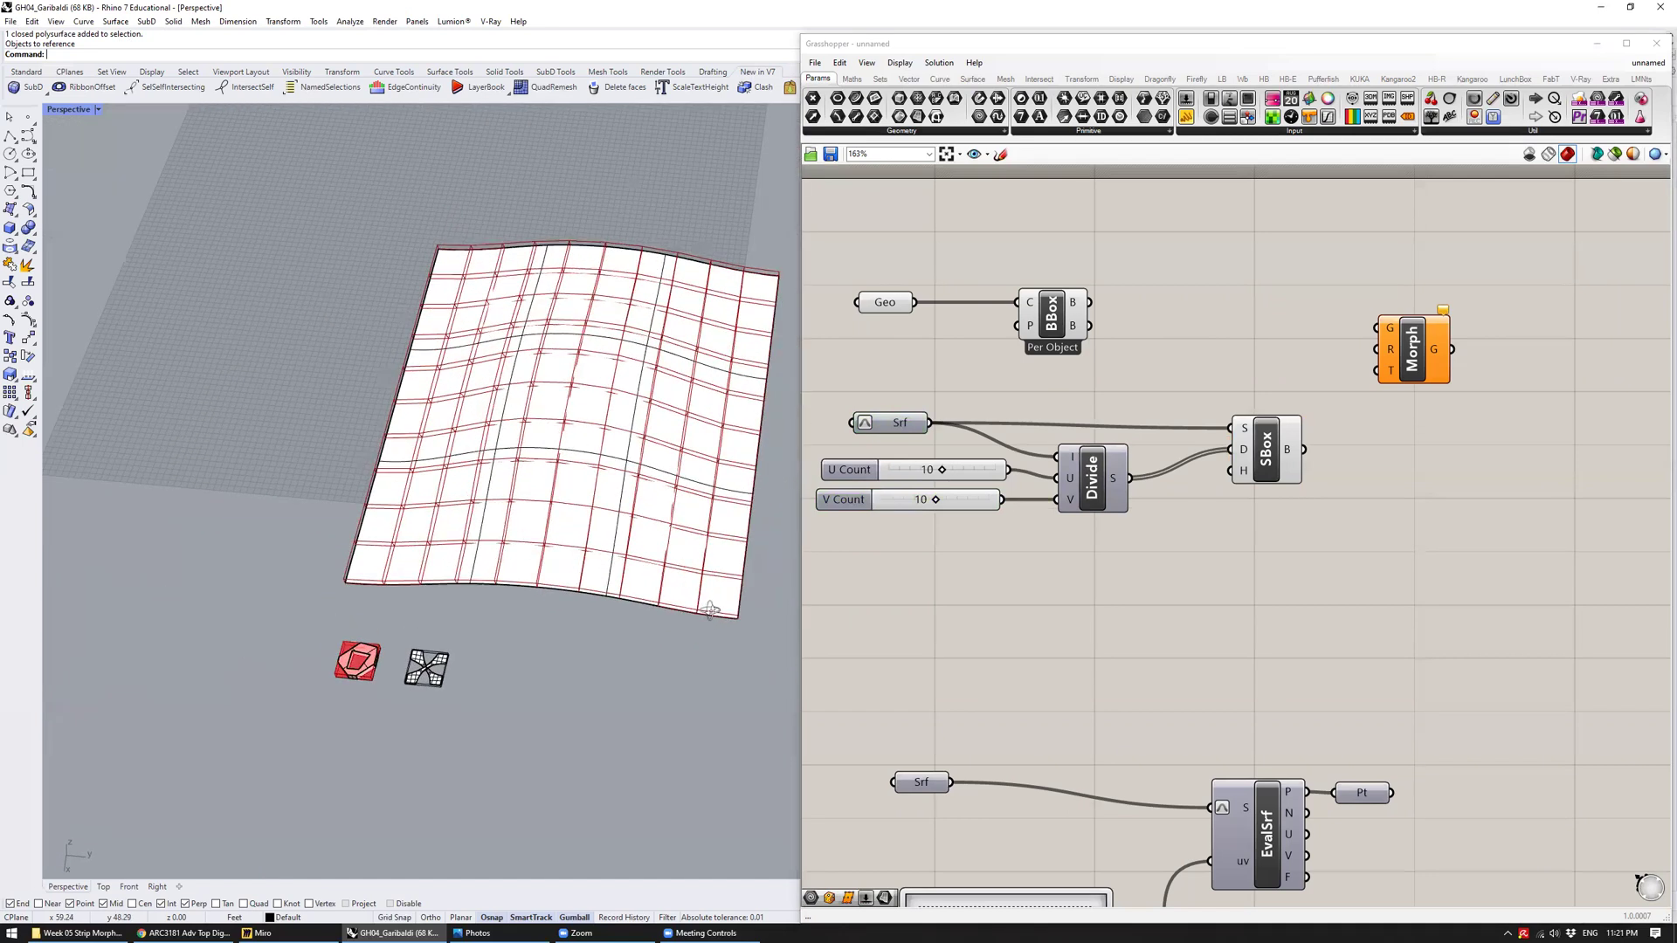
{"action": "right_click_drag", "start_coordinate": [432, 591], "coordinate": [397, 572]}
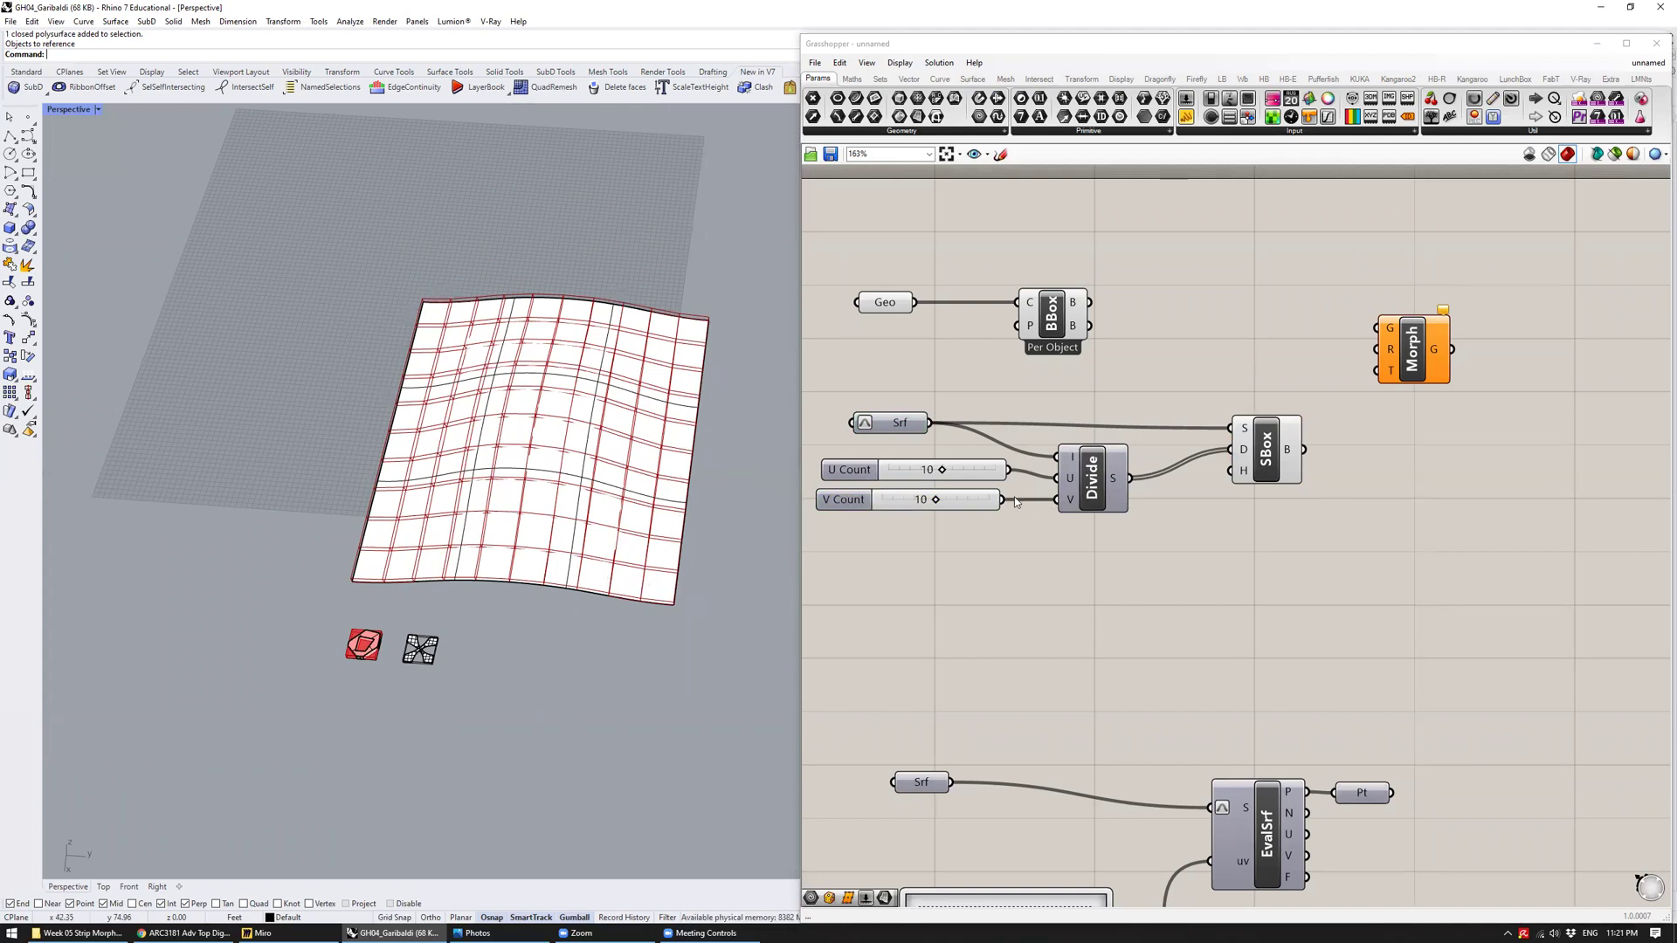
{"action": "scroll", "coordinate": [961, 454], "scroll_direction": "up", "scroll_amount": 3}
{"action": "left_click_drag", "start_coordinate": [999, 480], "coordinate": [999, 527]}
{"action": "right_click_drag", "start_coordinate": [1116, 603], "coordinate": [1066, 592]}
{"action": "right_click_drag", "start_coordinate": [655, 550], "coordinate": [704, 529]}
{"action": "right_click_drag", "start_coordinate": [1350, 524], "coordinate": [1260, 519]}
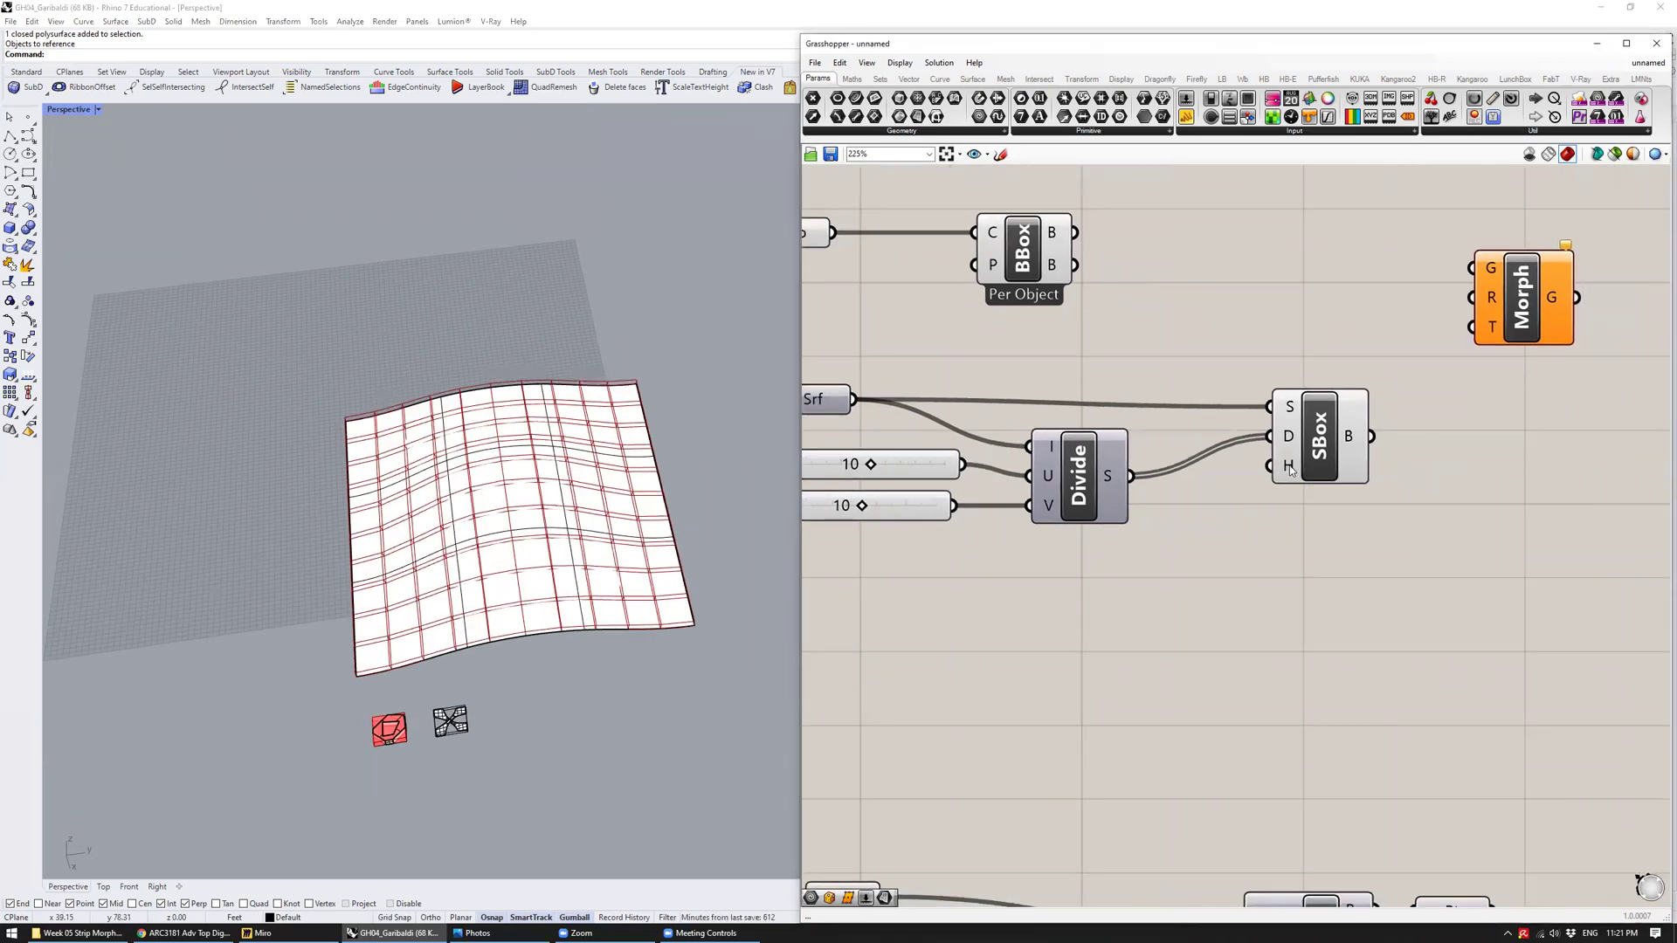
Check the Surface Box height input and examine the boxes' height and edge directions from low angles along the surface
{"action": "mouse_move", "coordinate": [1290, 472]}
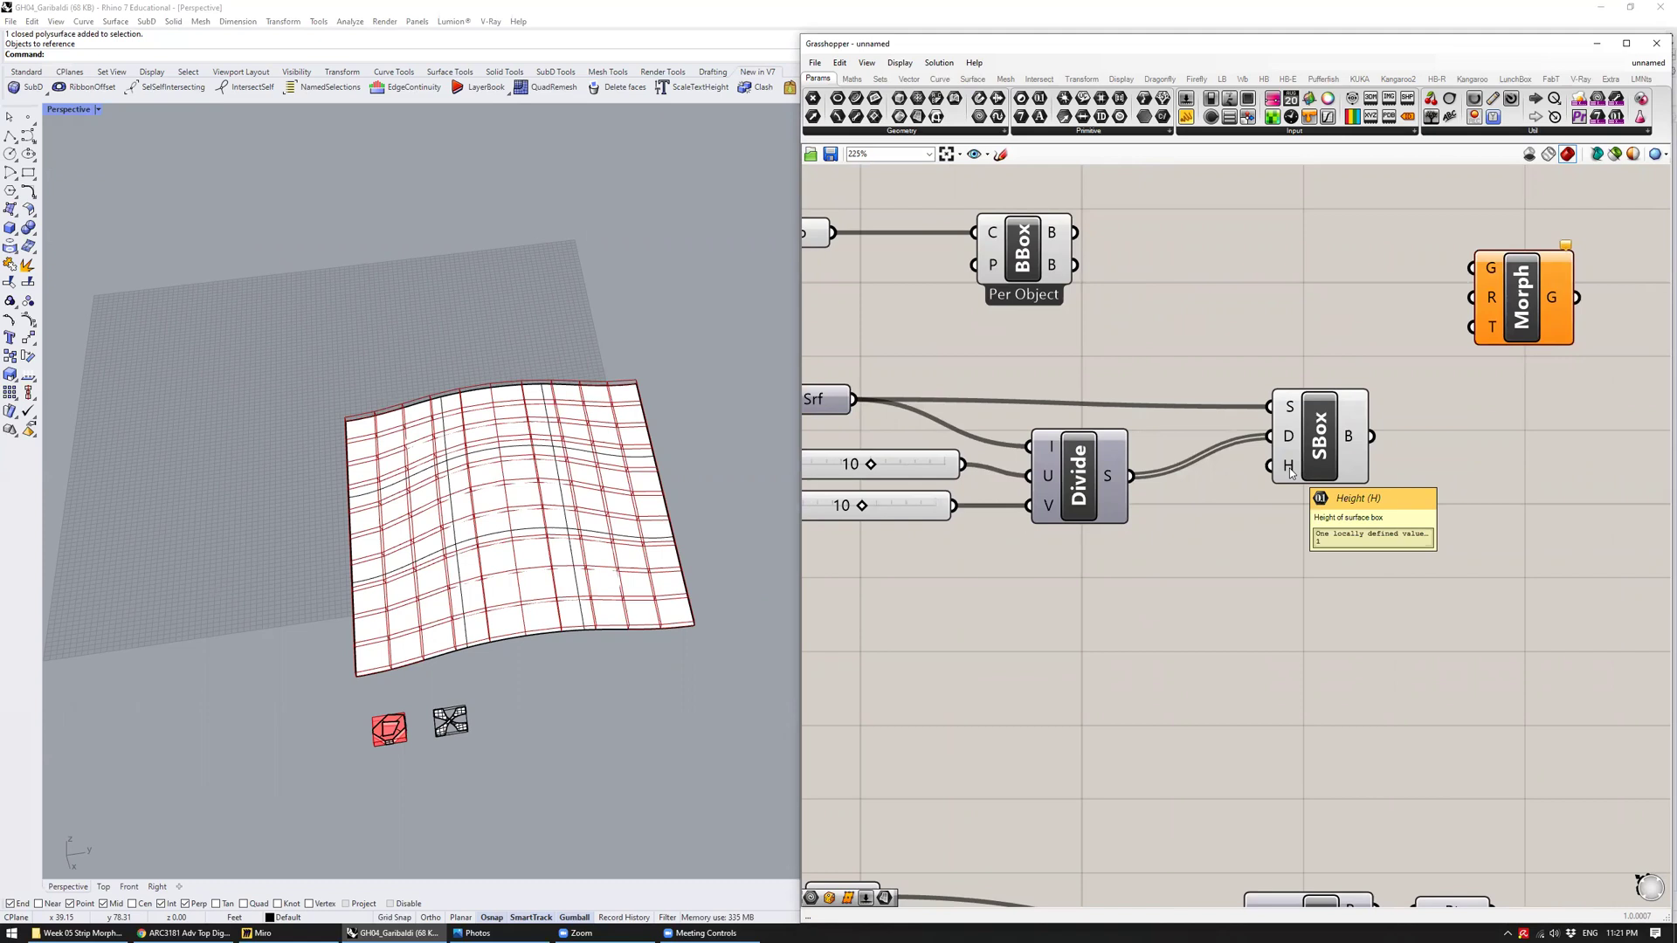
{"action": "right_click_drag", "start_coordinate": [672, 663], "coordinate": [560, 555]}
{"action": "scroll", "coordinate": [605, 550], "scroll_direction": "up", "scroll_amount": 8}
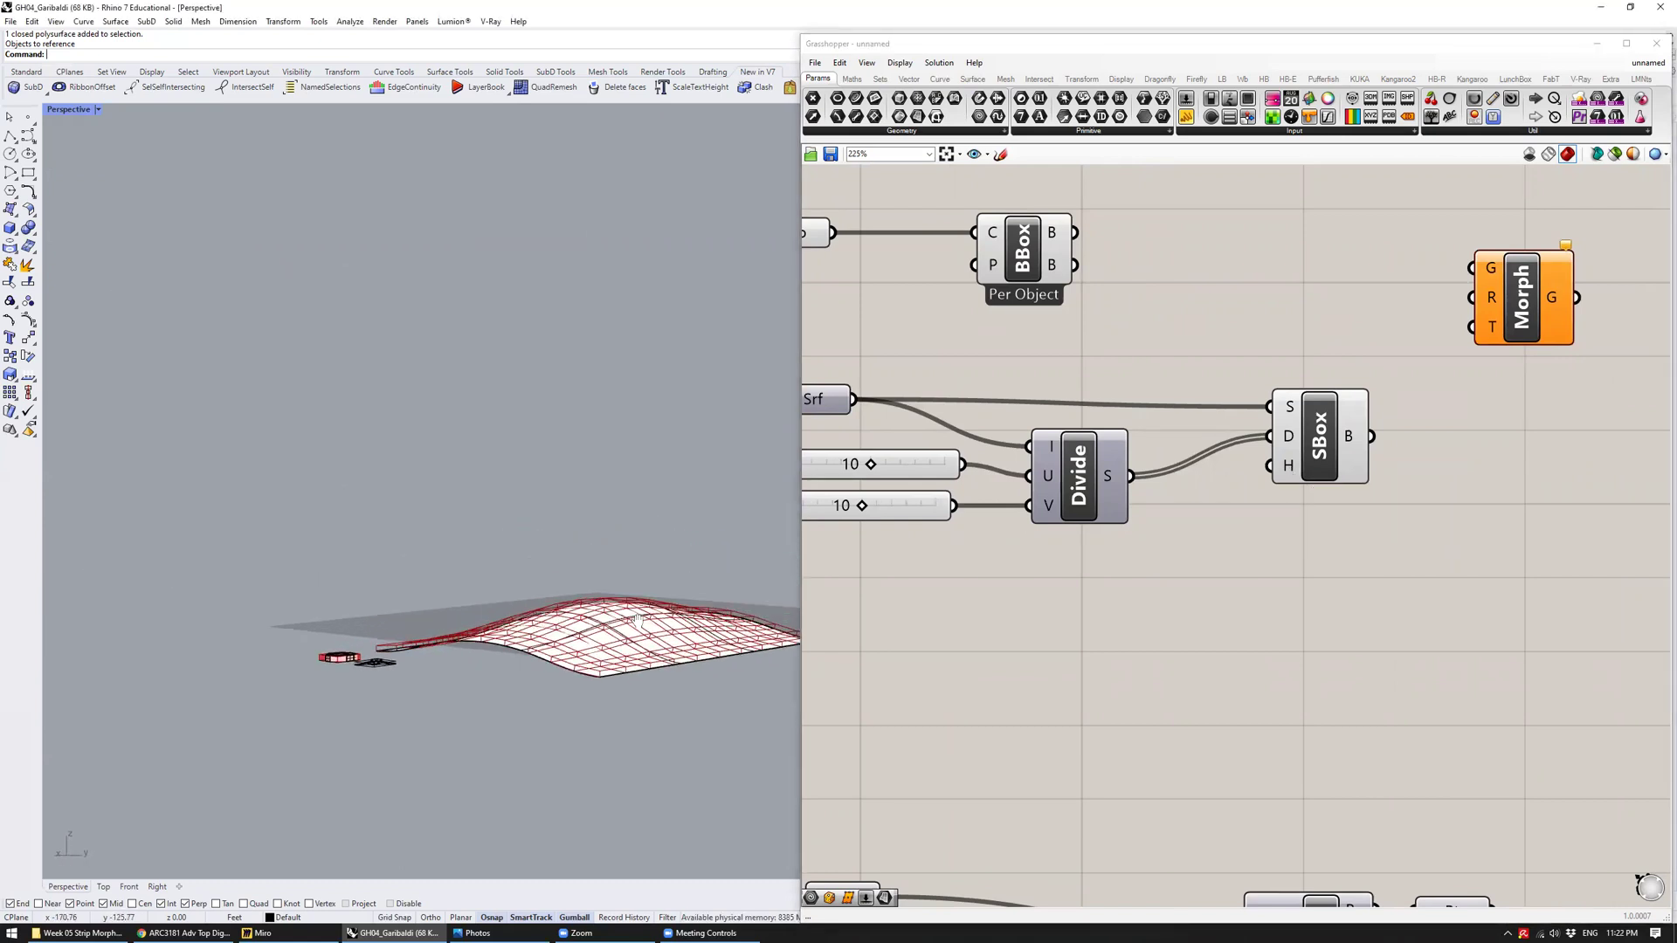
{"action": "right_click_drag", "start_coordinate": [682, 570], "coordinate": [549, 632]}
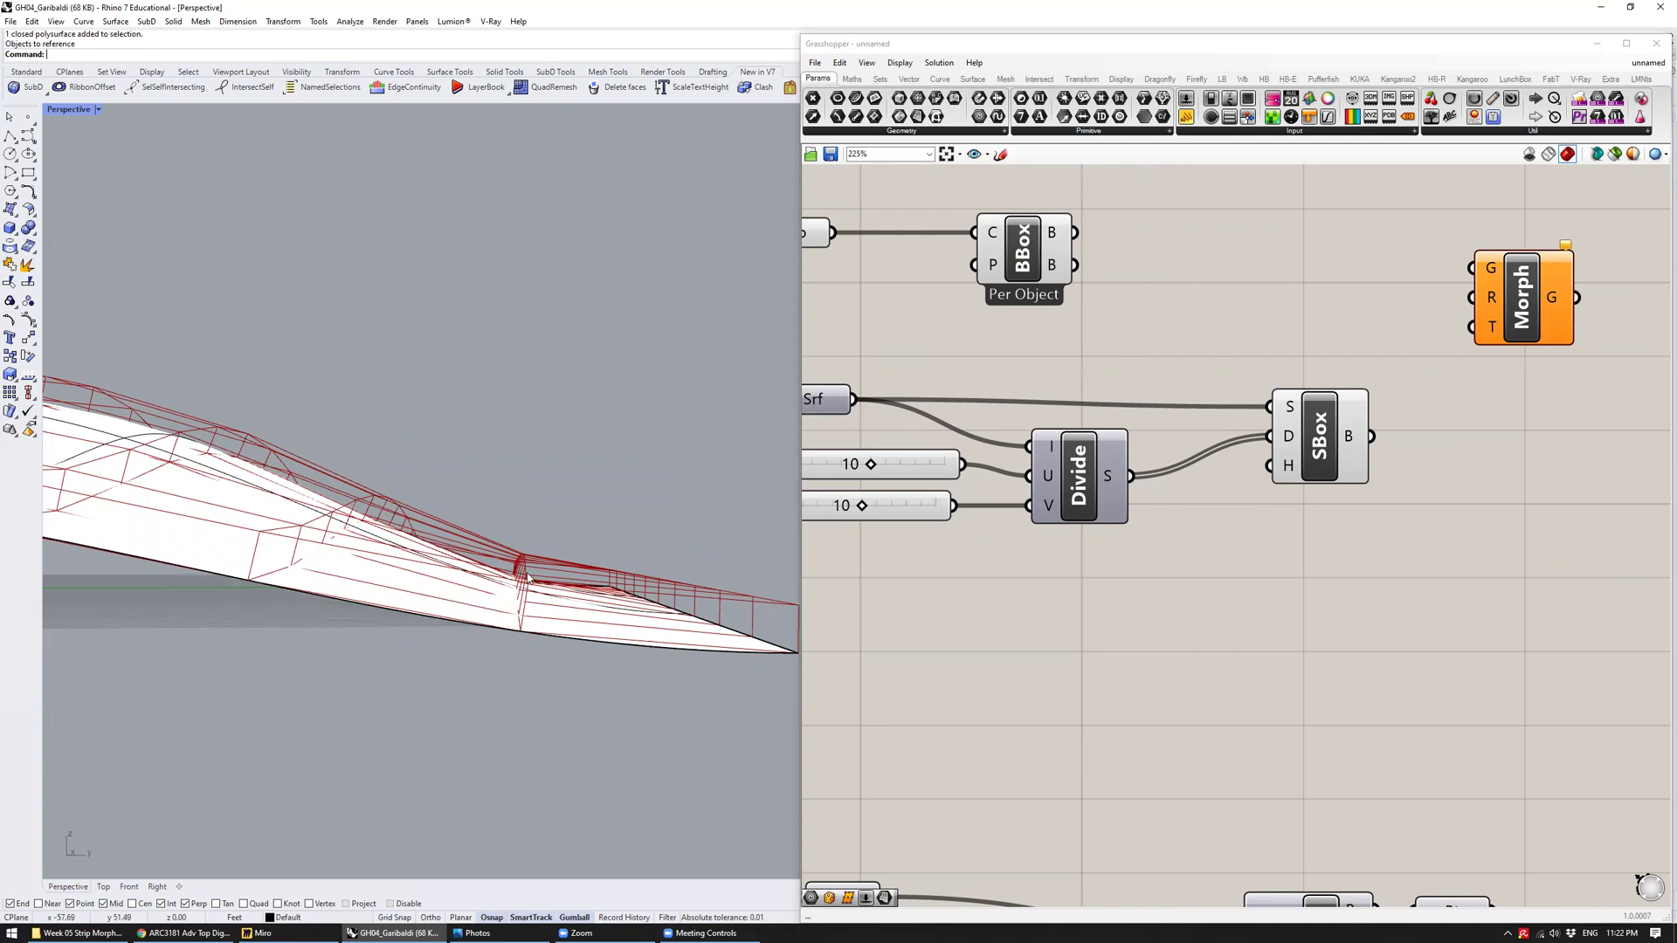
{"action": "right_click_drag", "start_coordinate": [250, 582], "coordinate": [448, 608]}
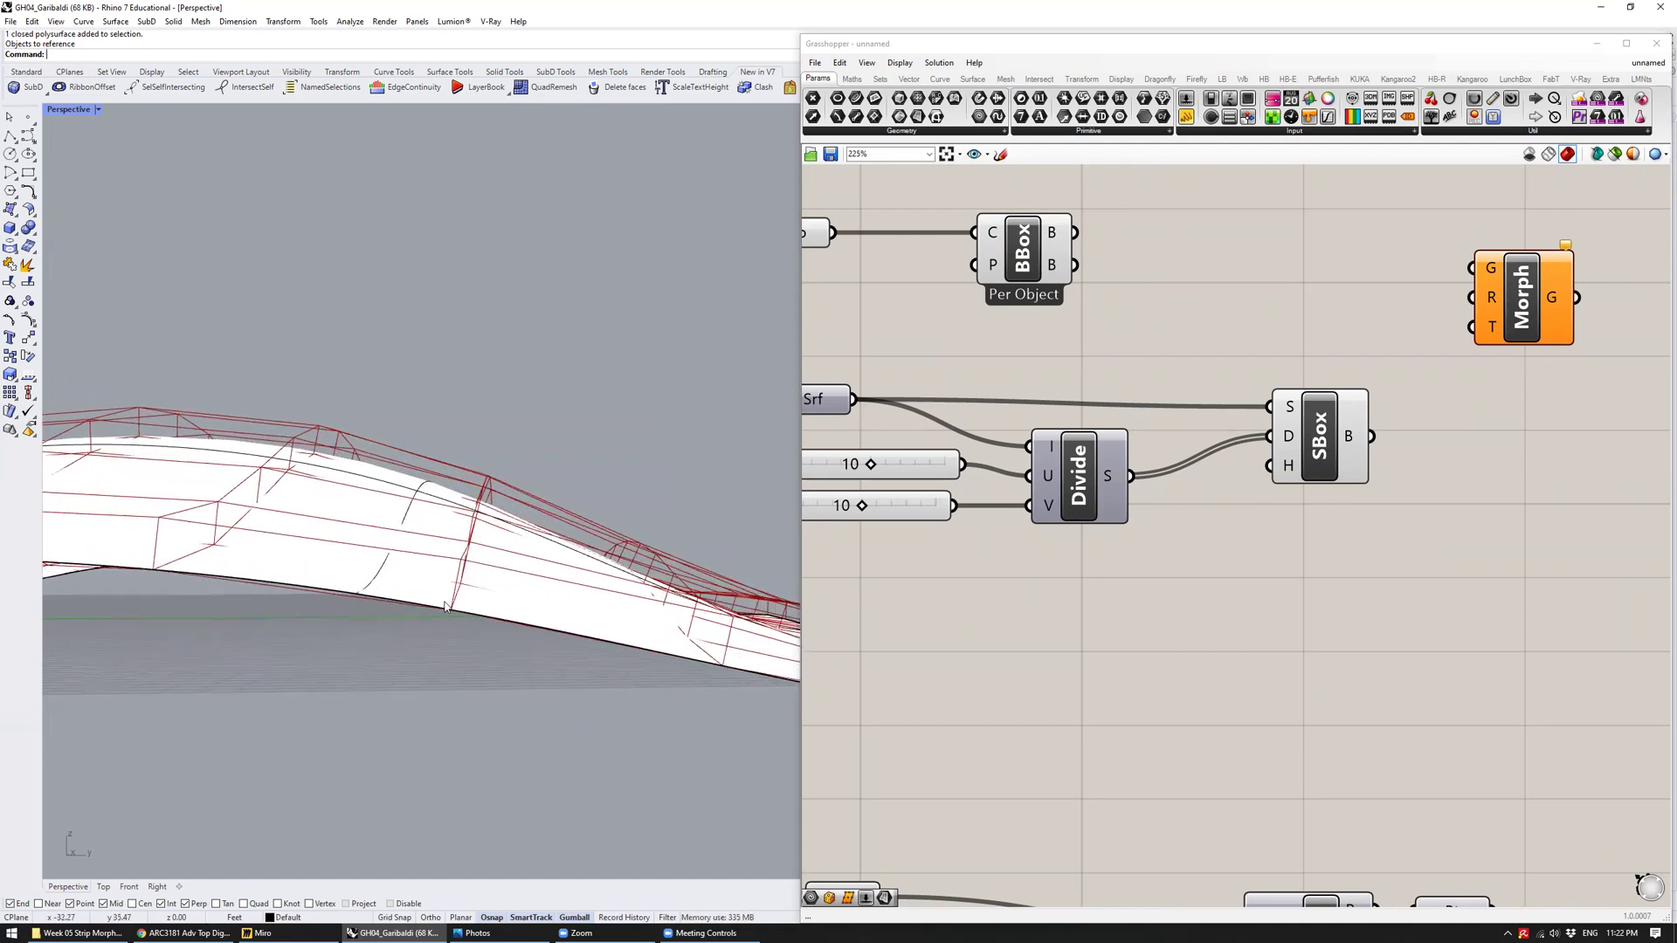
{"action": "right_click_drag", "start_coordinate": [467, 550], "coordinate": [616, 675]}
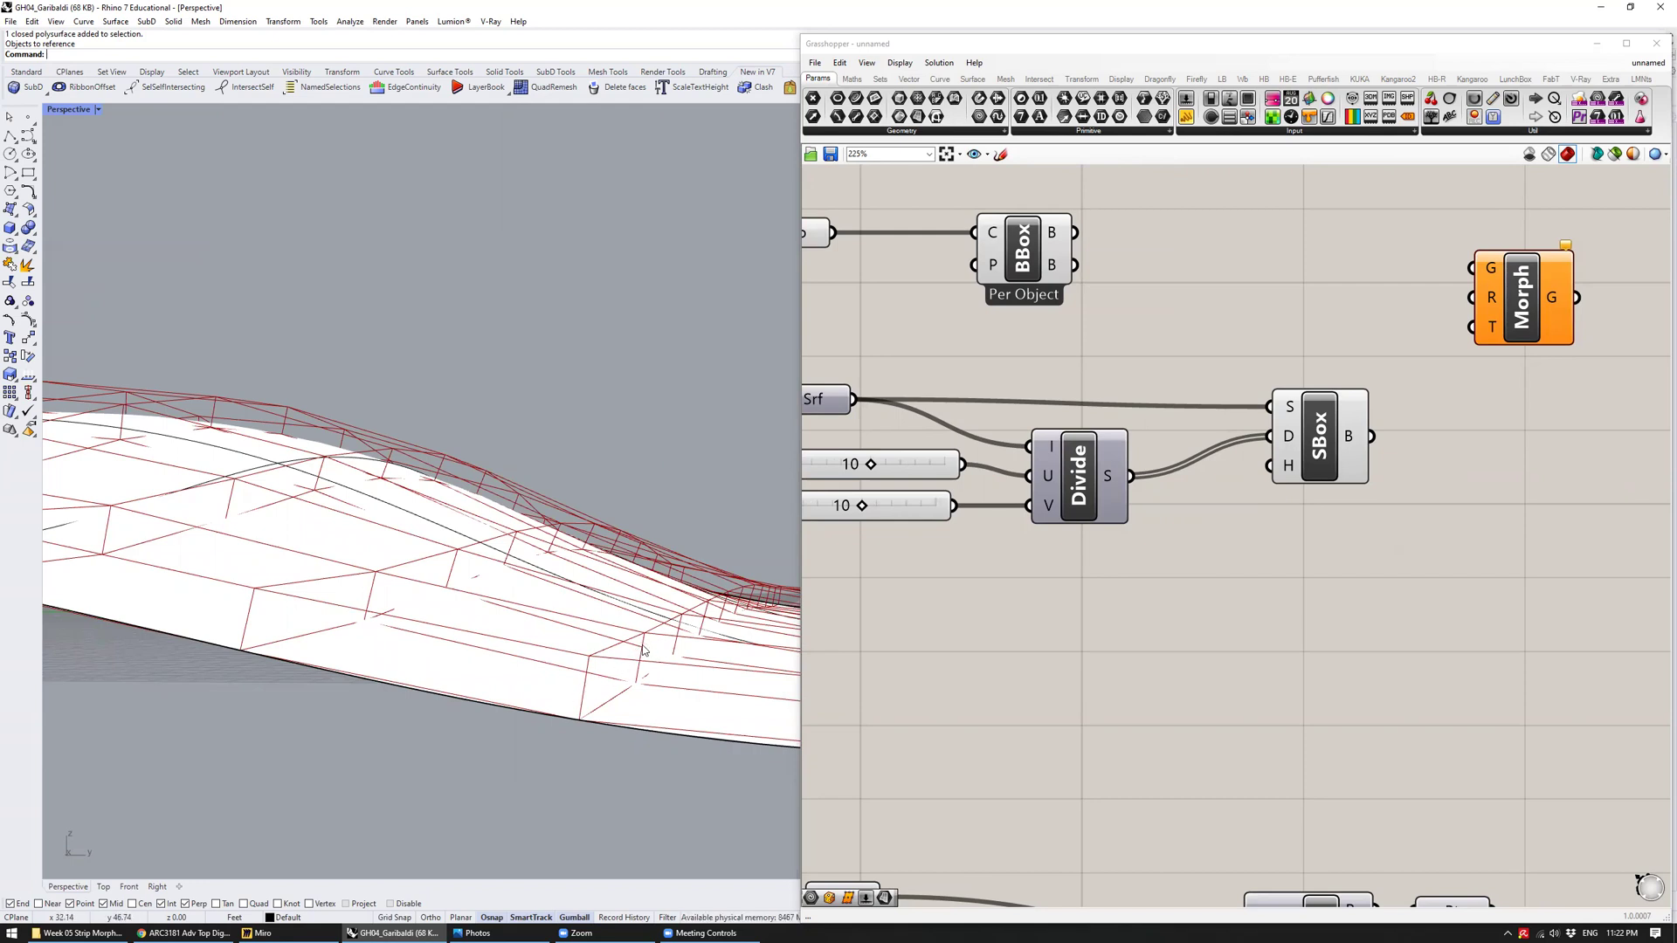
{"action": "mouse_move", "coordinate": [448, 605]}
{"action": "right_mouse_down"}
{"action": "mouse_move", "coordinate": [522, 607]}
{"action": "mouse_move", "coordinate": [448, 611]}
{"action": "right_mouse_up"}
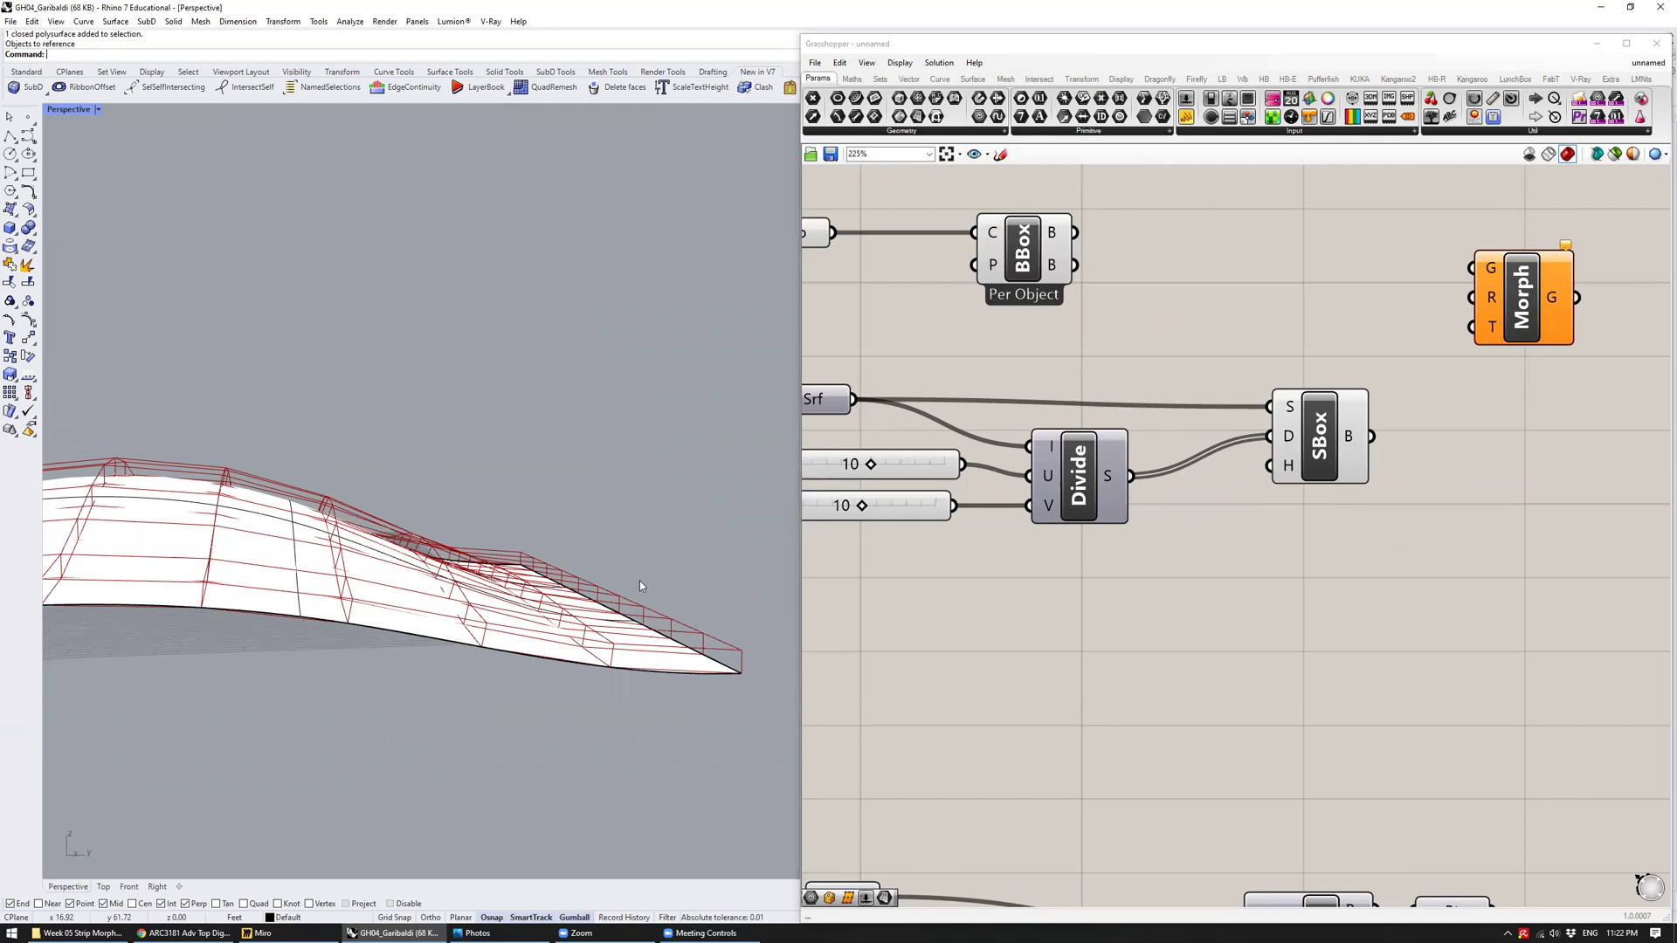
{"action": "right_click_drag", "start_coordinate": [644, 586], "coordinate": [532, 629]}
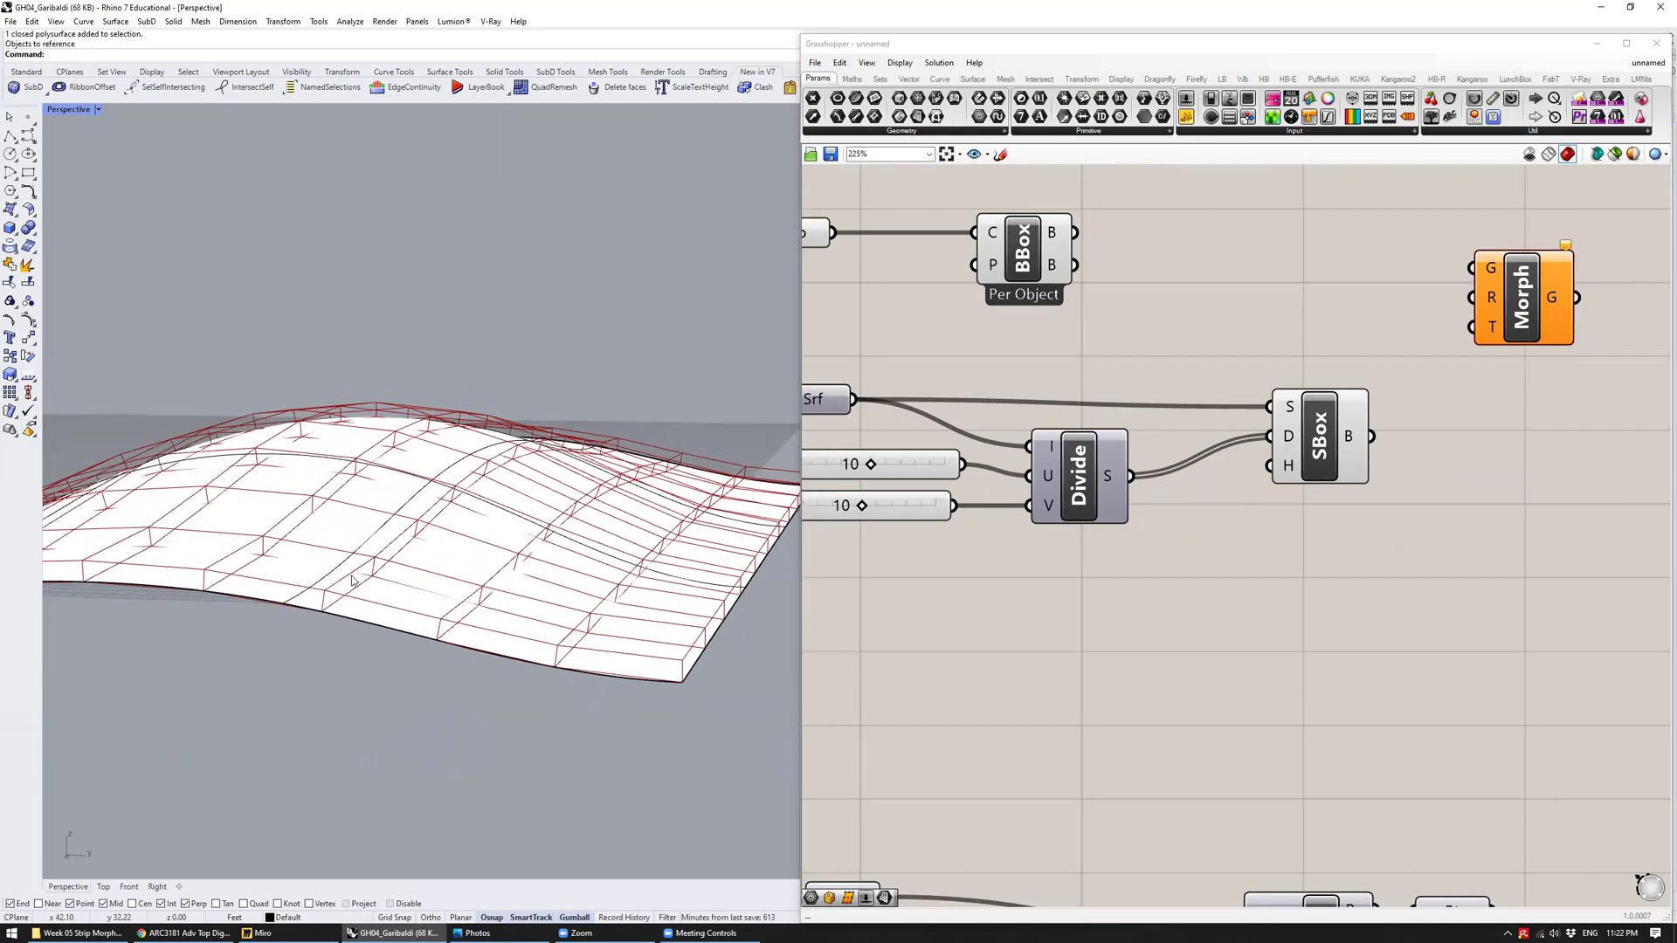
{"action": "scroll", "coordinate": [383, 570], "scroll_direction": "up", "scroll_amount": 3}
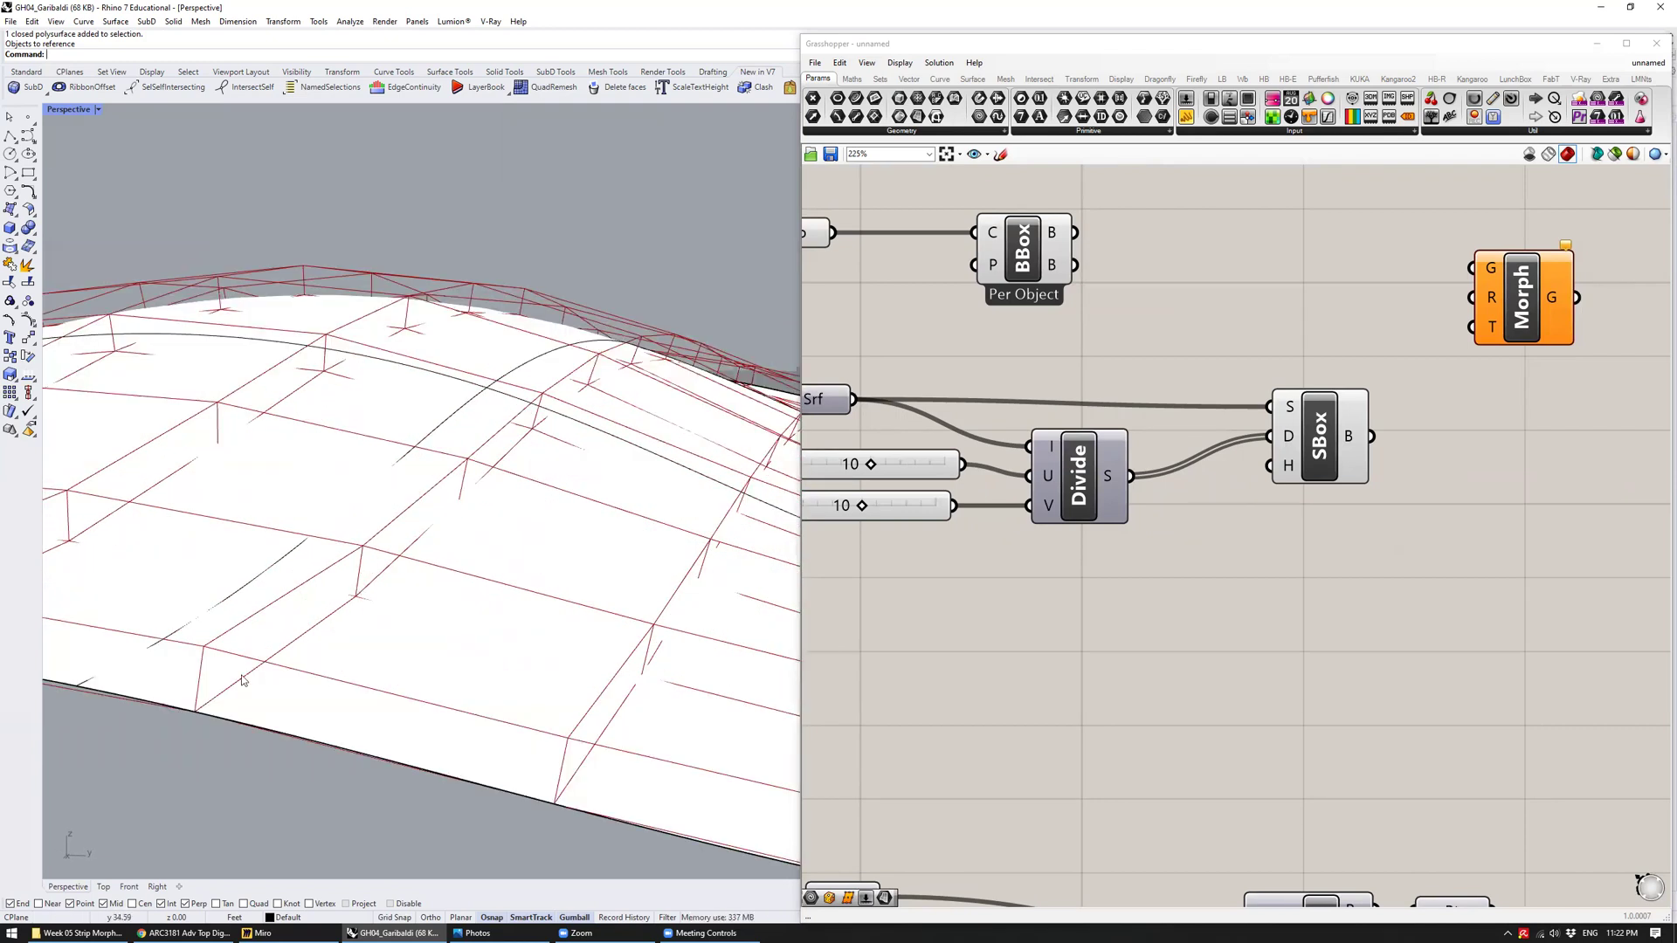
{"action": "scroll", "coordinate": [632, 649], "scroll_direction": "down", "scroll_amount": 3}
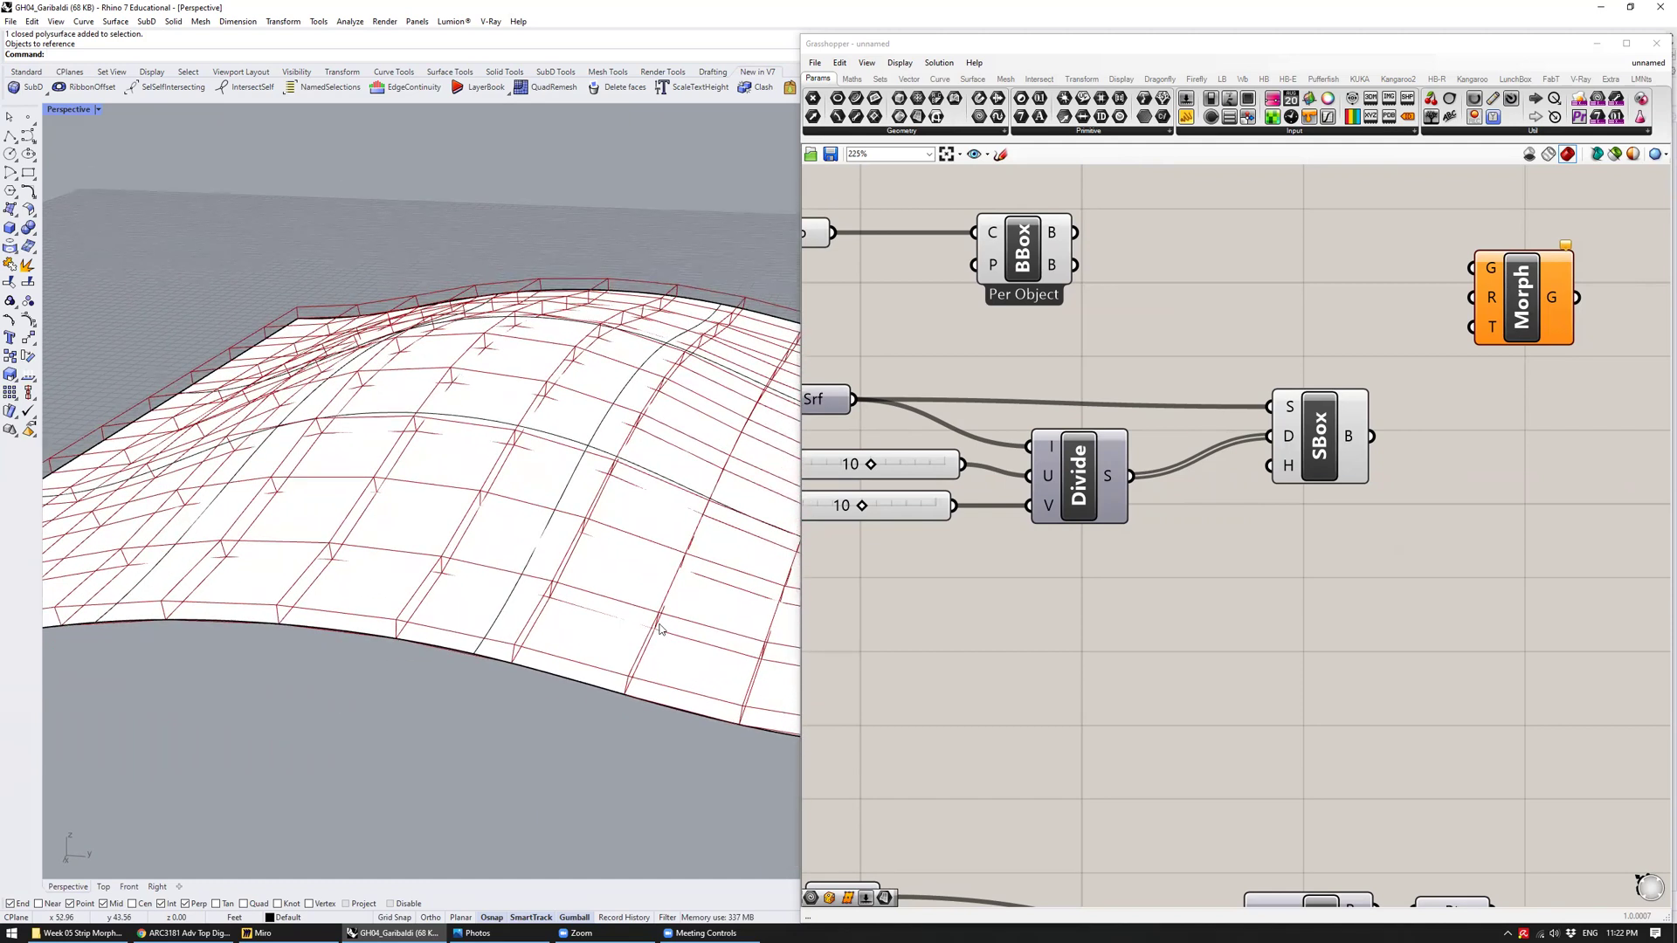
{"action": "right_click_drag", "start_coordinate": [660, 629], "coordinate": [393, 516]}
{"action": "scroll", "coordinate": [507, 646], "scroll_direction": "up", "scroll_amount": 5}
{"action": "right_click_drag", "start_coordinate": [507, 646], "coordinate": [562, 621]}
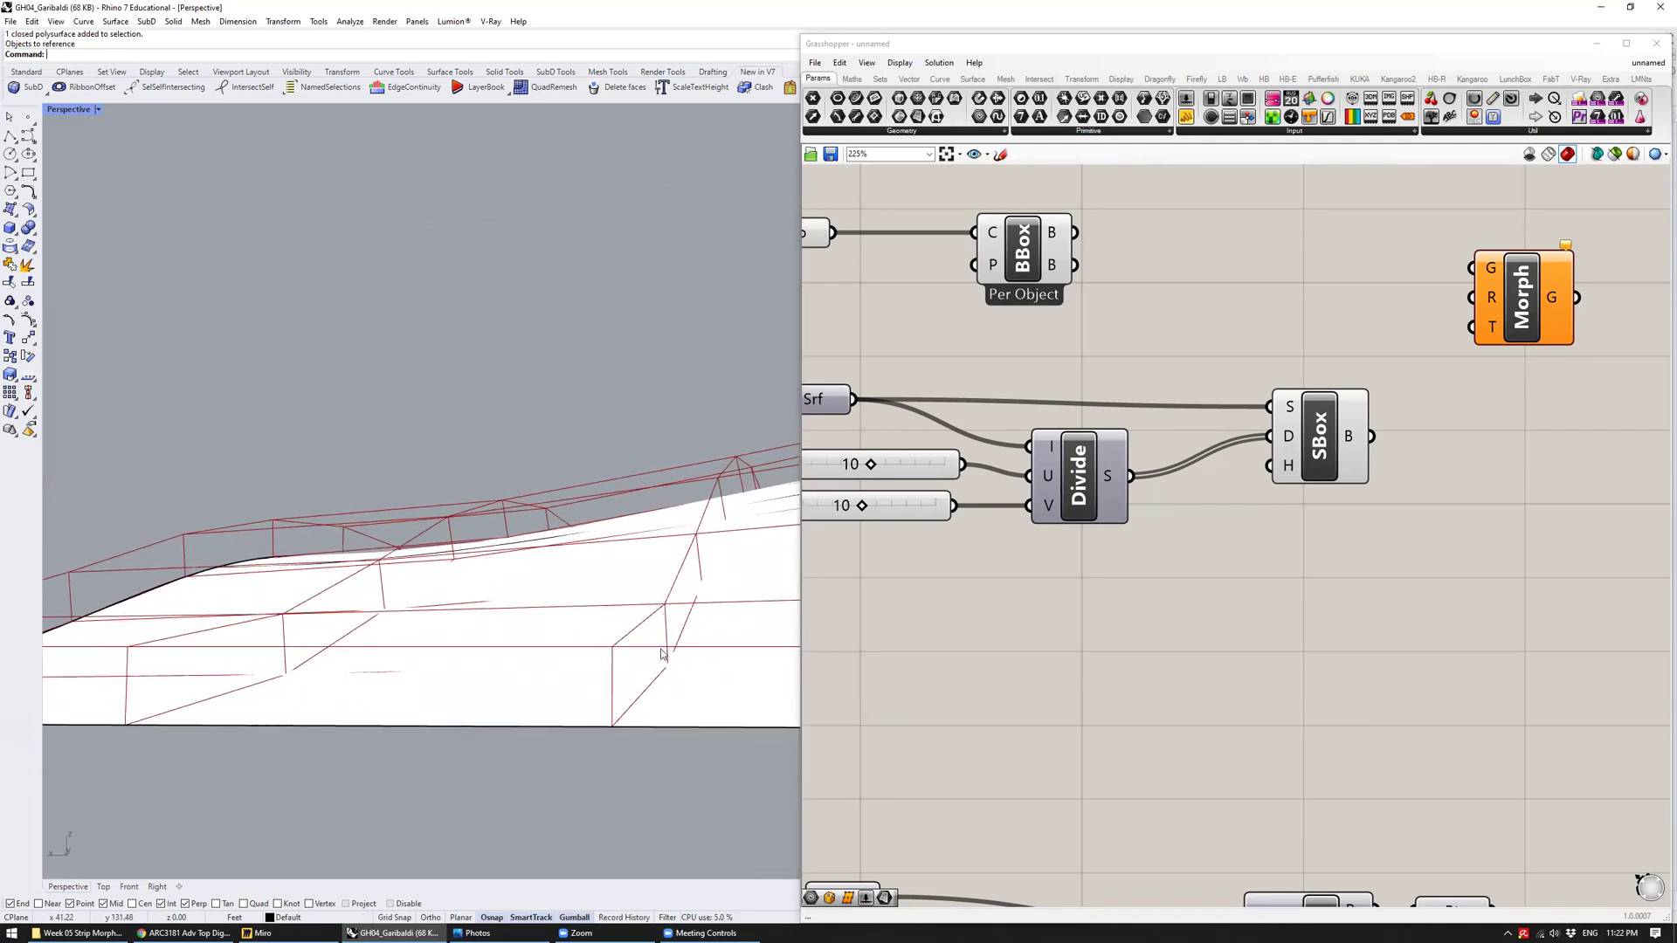
{"action": "right_click_drag", "start_coordinate": [459, 561], "coordinate": [559, 403]}
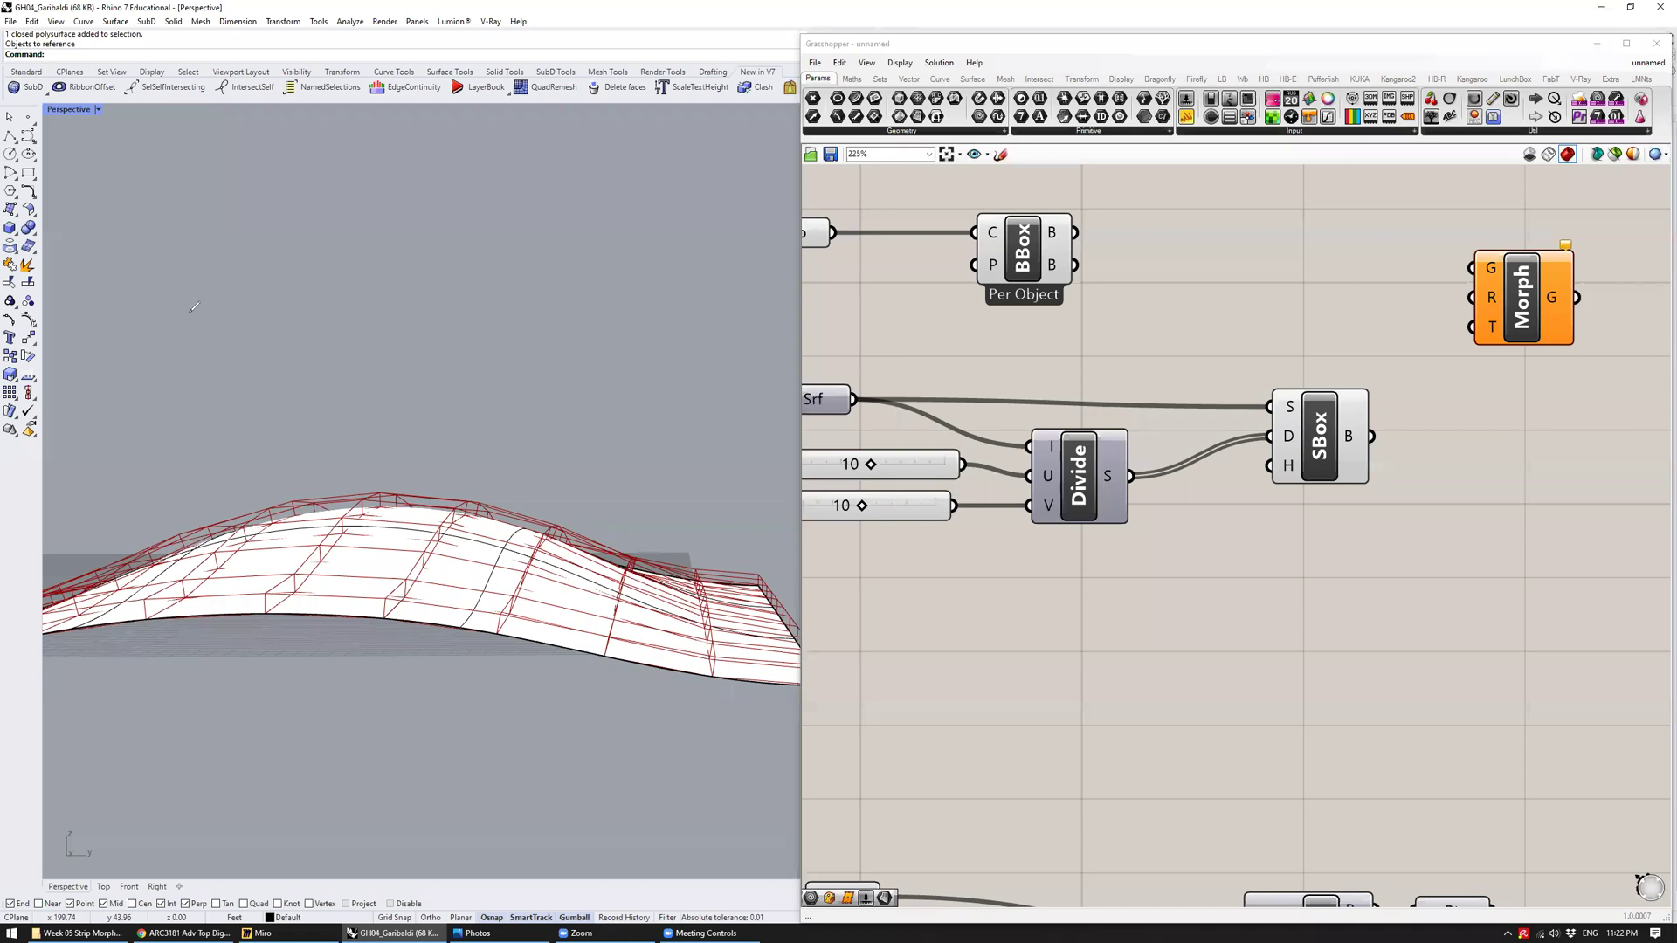
{"action": "mouse_move", "coordinate": [188, 313]}
{"action": "left_mouse_down"}
{"action": "mouse_move", "coordinate": [363, 272]}
{"action": "mouse_move", "coordinate": [524, 350]}
{"action": "left_mouse_up"}
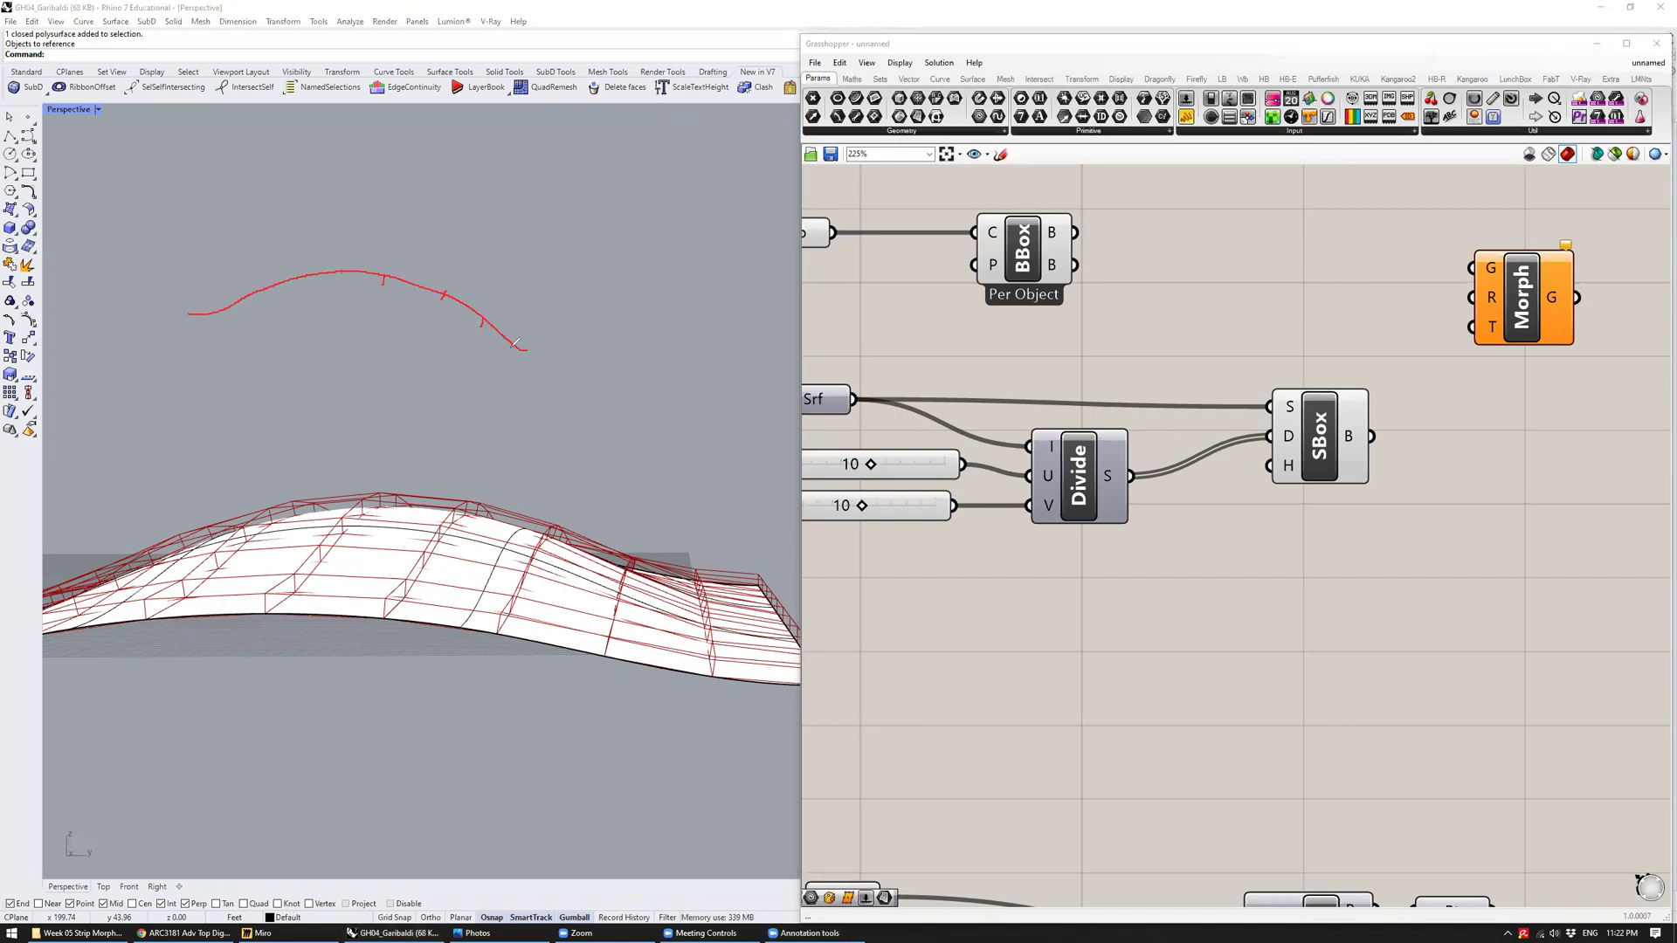
{"action": "left_click_drag", "start_coordinate": [483, 324], "coordinate": [530, 331]}
{"action": "left_click_drag", "start_coordinate": [454, 277], "coordinate": [491, 304]}
{"action": "mouse_move", "coordinate": [387, 260]}
{"action": "left_mouse_down"}
{"action": "mouse_move", "coordinate": [441, 275]}
{"action": "mouse_move", "coordinate": [345, 251]}
{"action": "mouse_move", "coordinate": [308, 271]}
{"action": "left_mouse_up"}
{"action": "left_click_drag", "start_coordinate": [188, 312], "coordinate": [181, 315]}
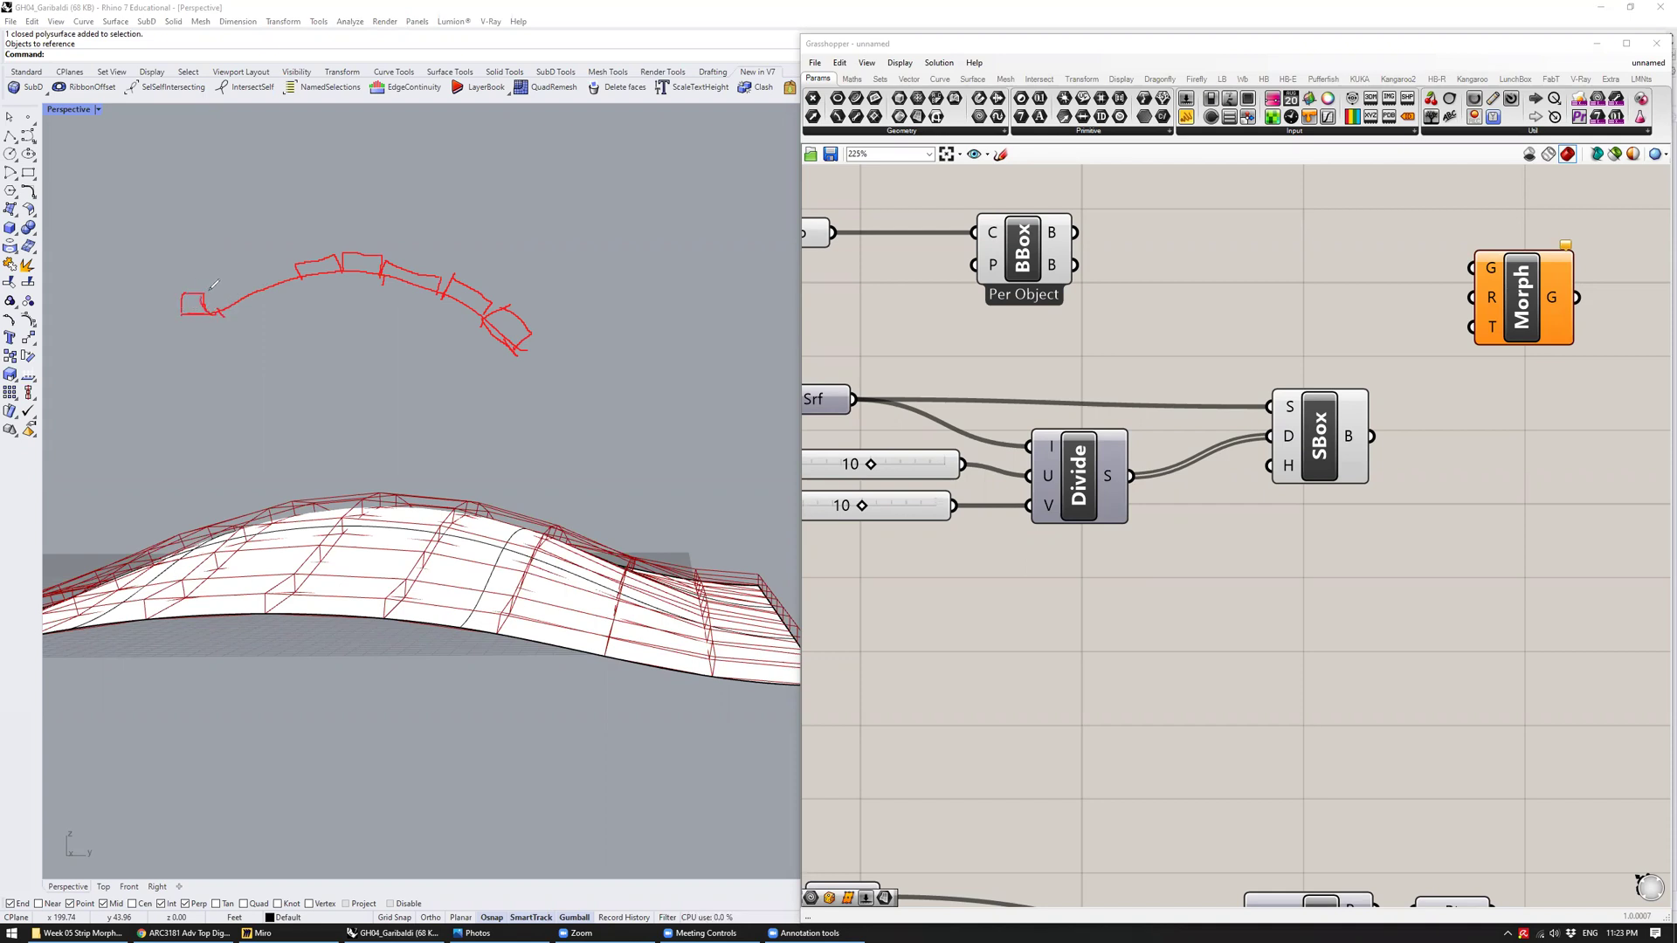
{"action": "left_click_drag", "start_coordinate": [203, 308], "coordinate": [244, 304]}
{"action": "left_click_drag", "start_coordinate": [319, 400], "coordinate": [510, 441]}
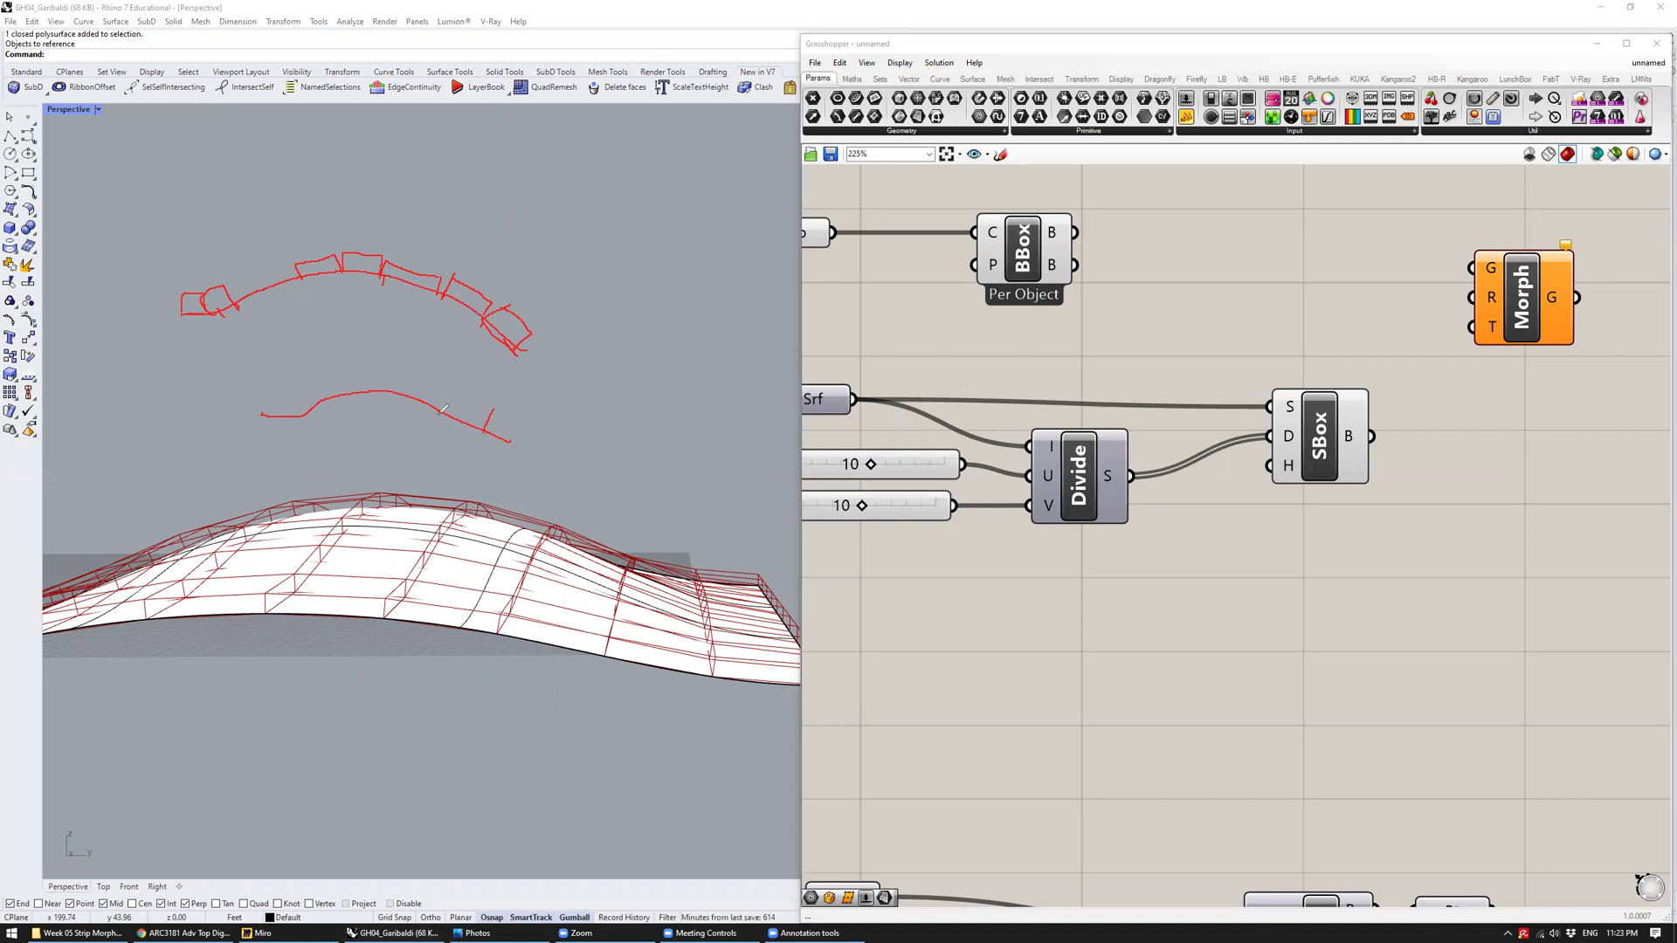
{"action": "left_click_drag", "start_coordinate": [398, 395], "coordinate": [403, 367]}
{"action": "mouse_move", "coordinate": [335, 375]}
{"action": "left_mouse_down"}
{"action": "mouse_move", "coordinate": [399, 368]}
{"action": "mouse_move", "coordinate": [498, 404]}
{"action": "left_mouse_up"}
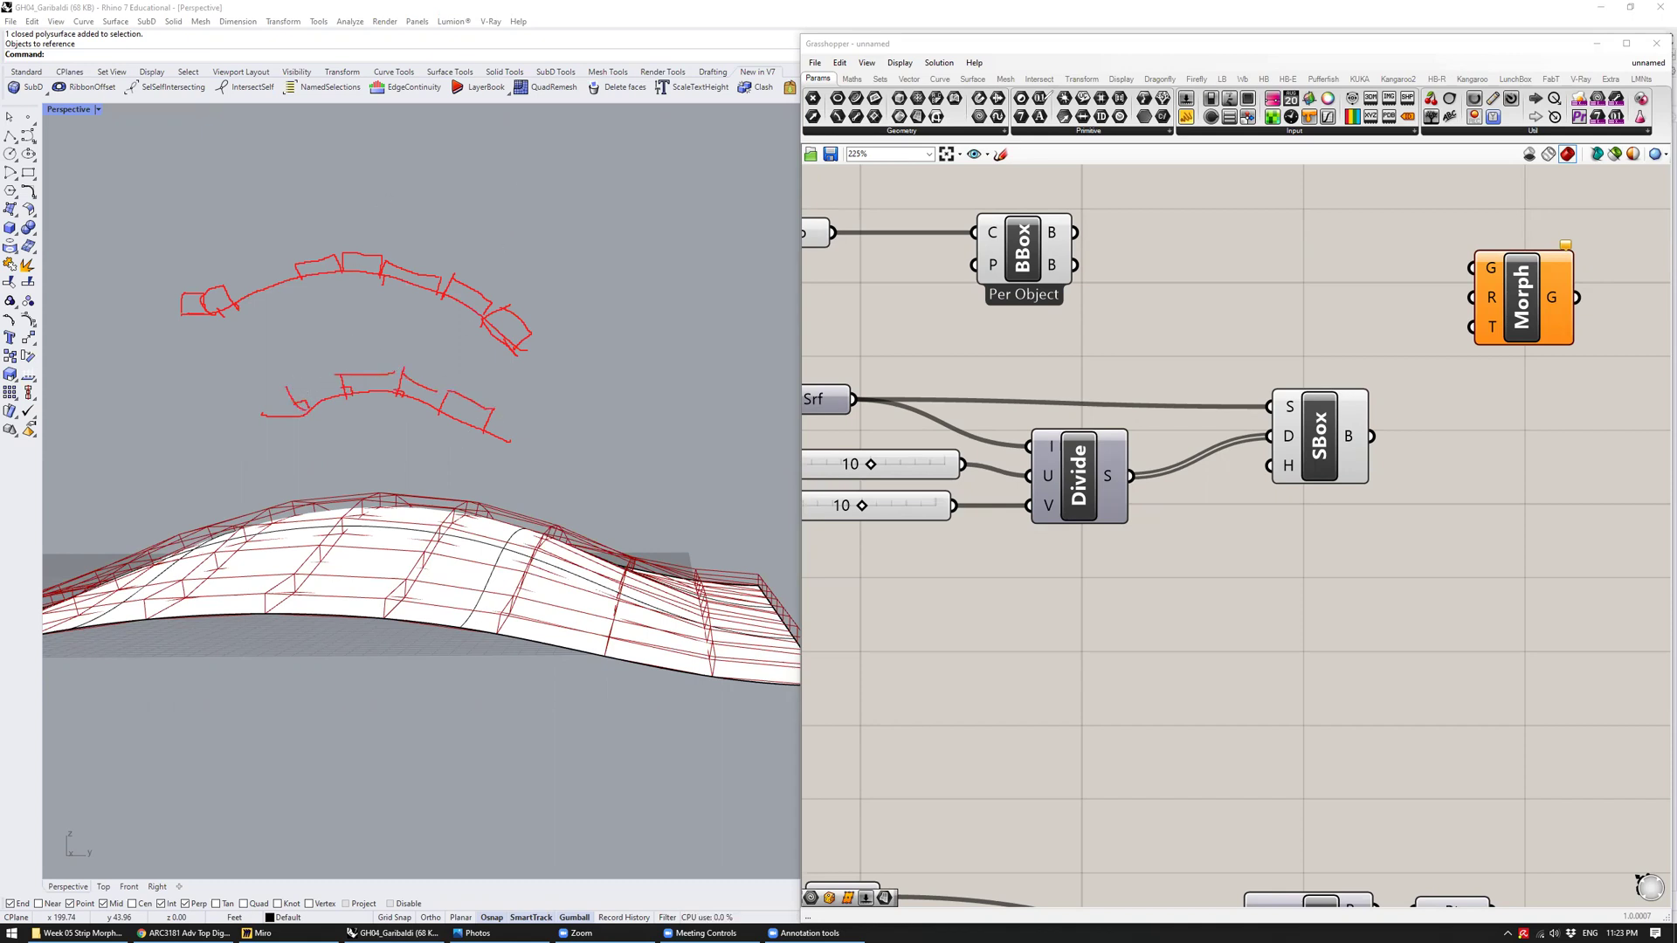
{"action": "left_click", "coordinate": [1010, 91]}
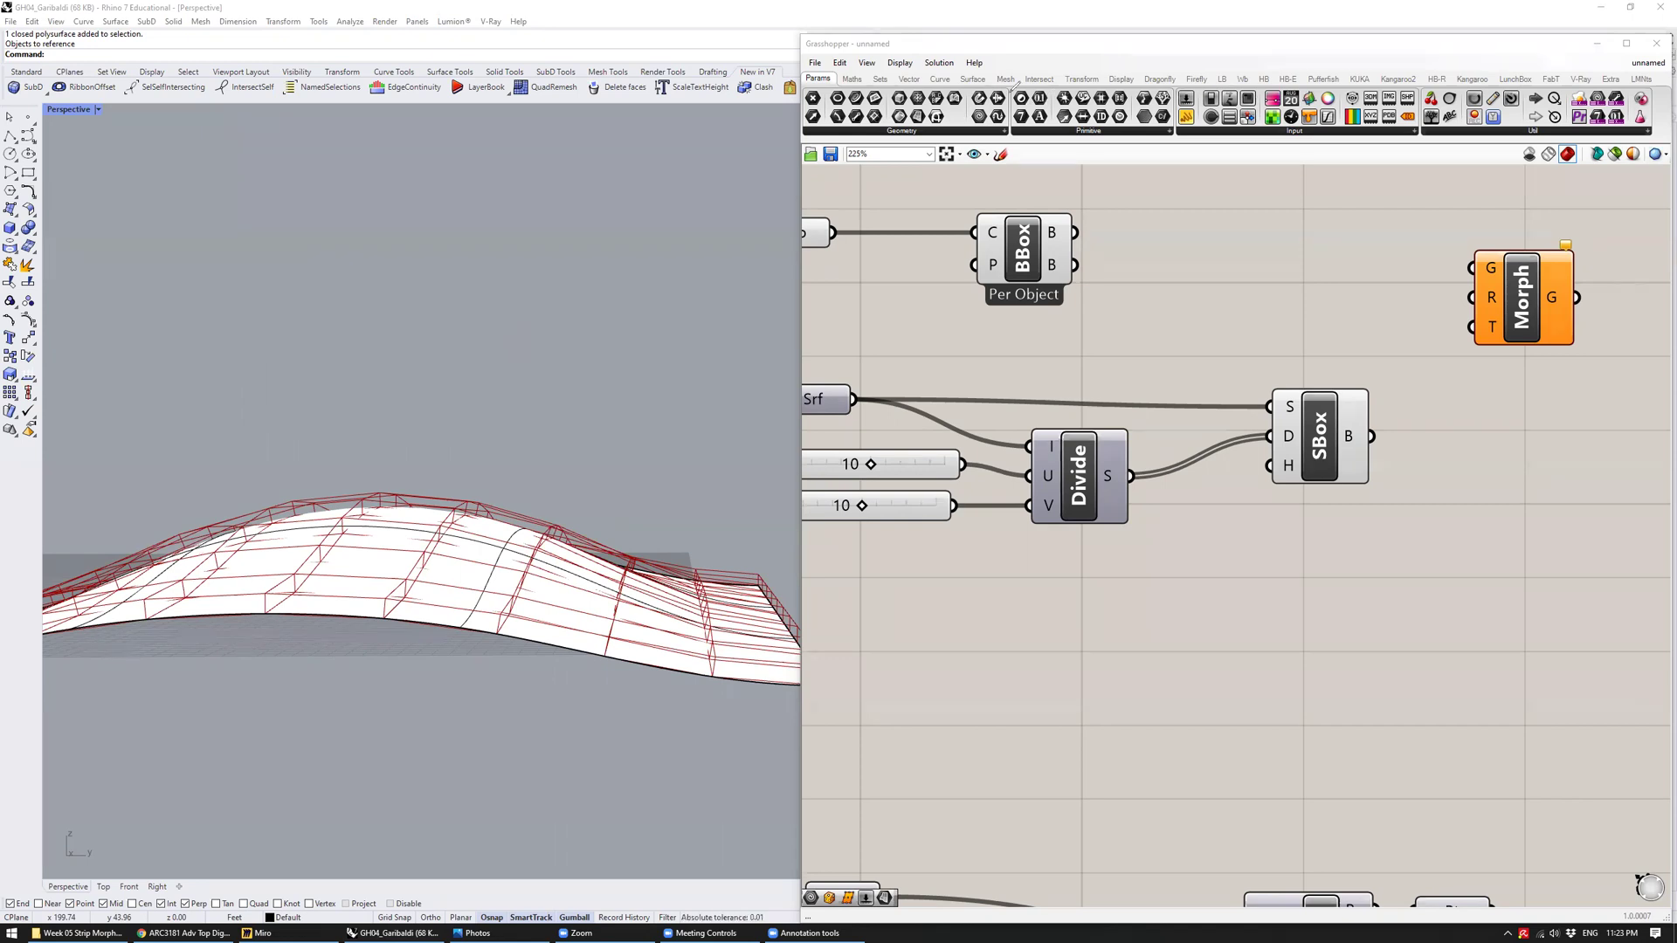
{"action": "right_click", "coordinate": [1176, 389]}
{"action": "left_click", "coordinate": [1279, 449]}
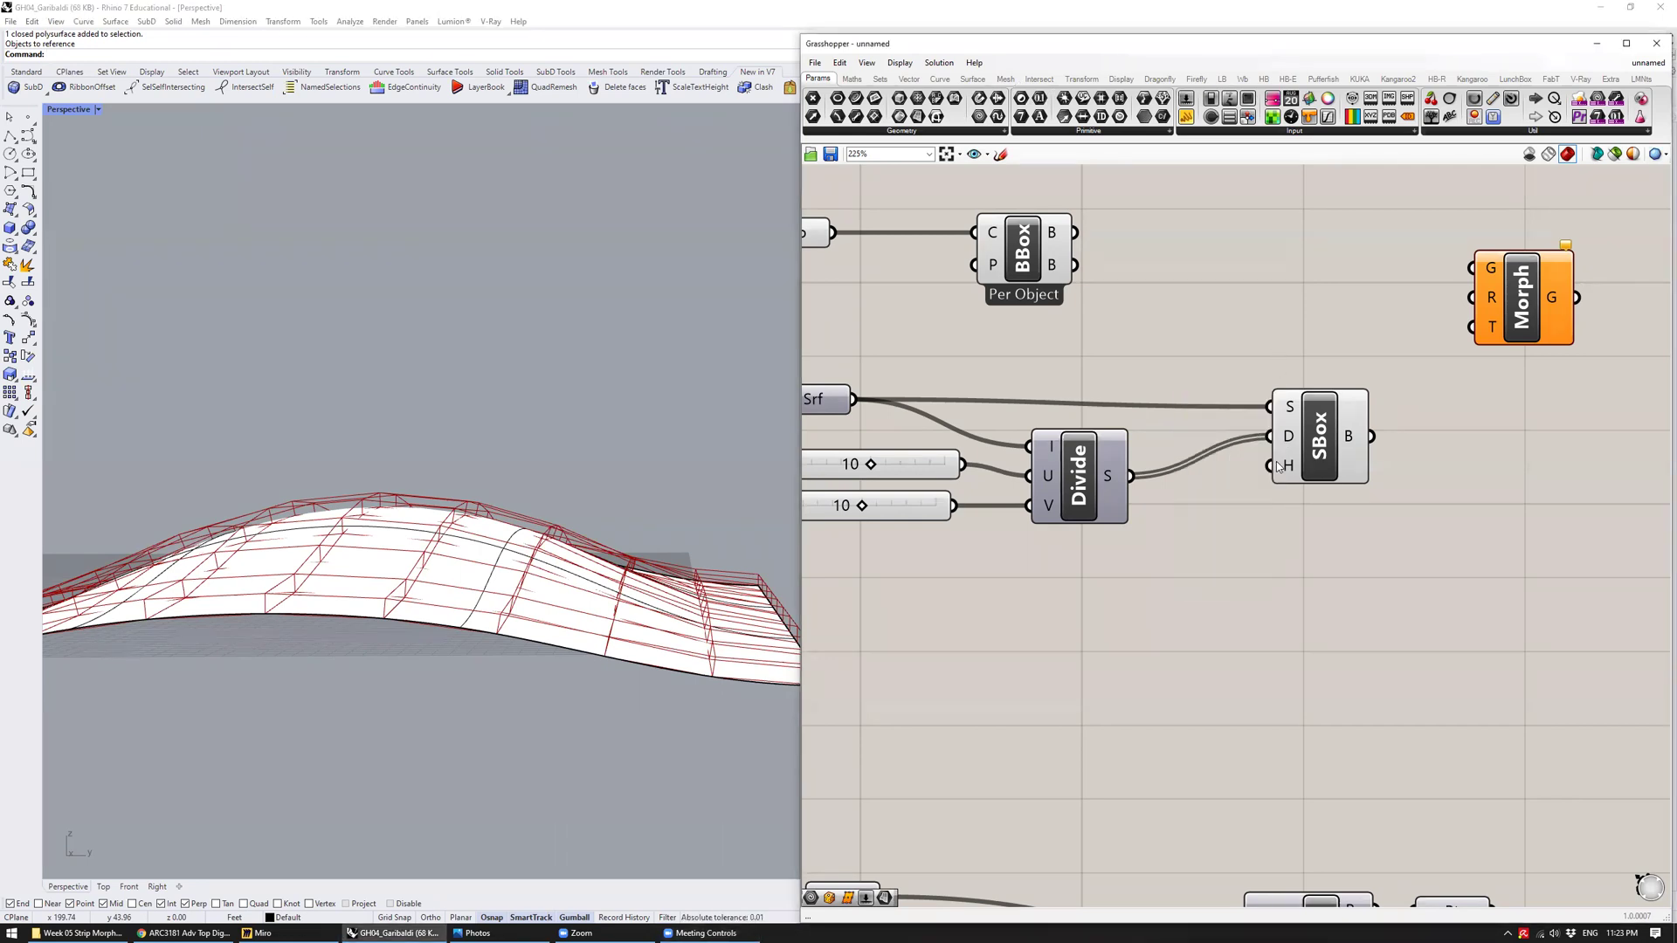
Add a number slider ranging from 0 to 5.00, set it to 1.22, and connect it to the Surface Box height input
{"action": "double_click", "coordinate": [1064, 571]}
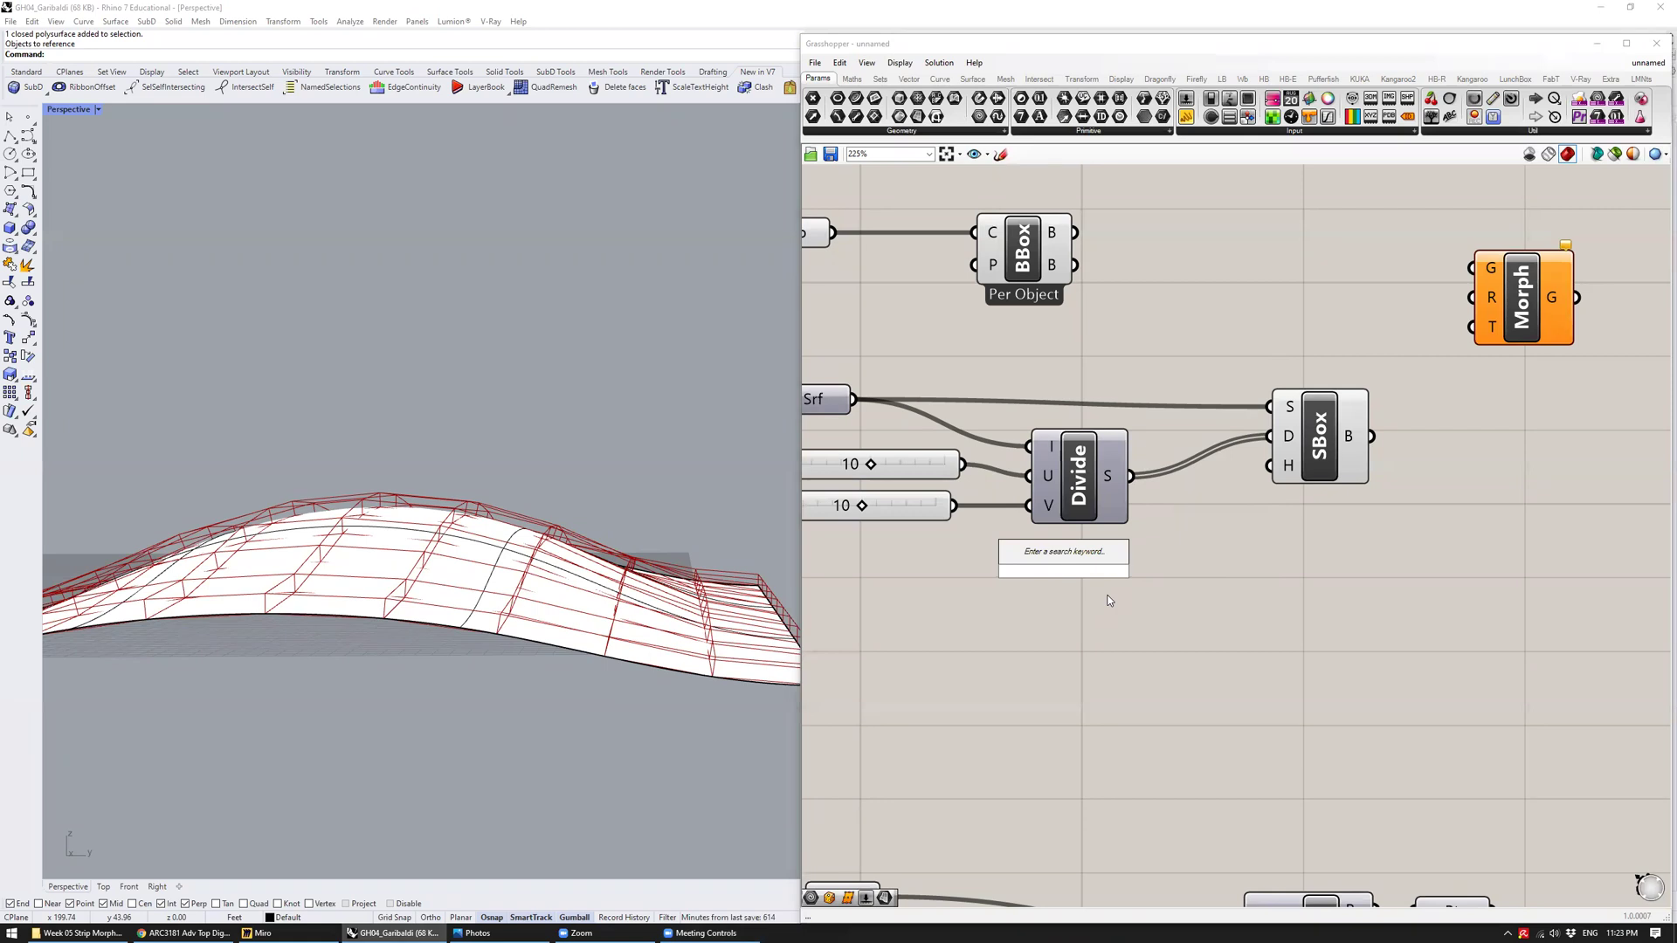
{"action": "type", "text": "0"}
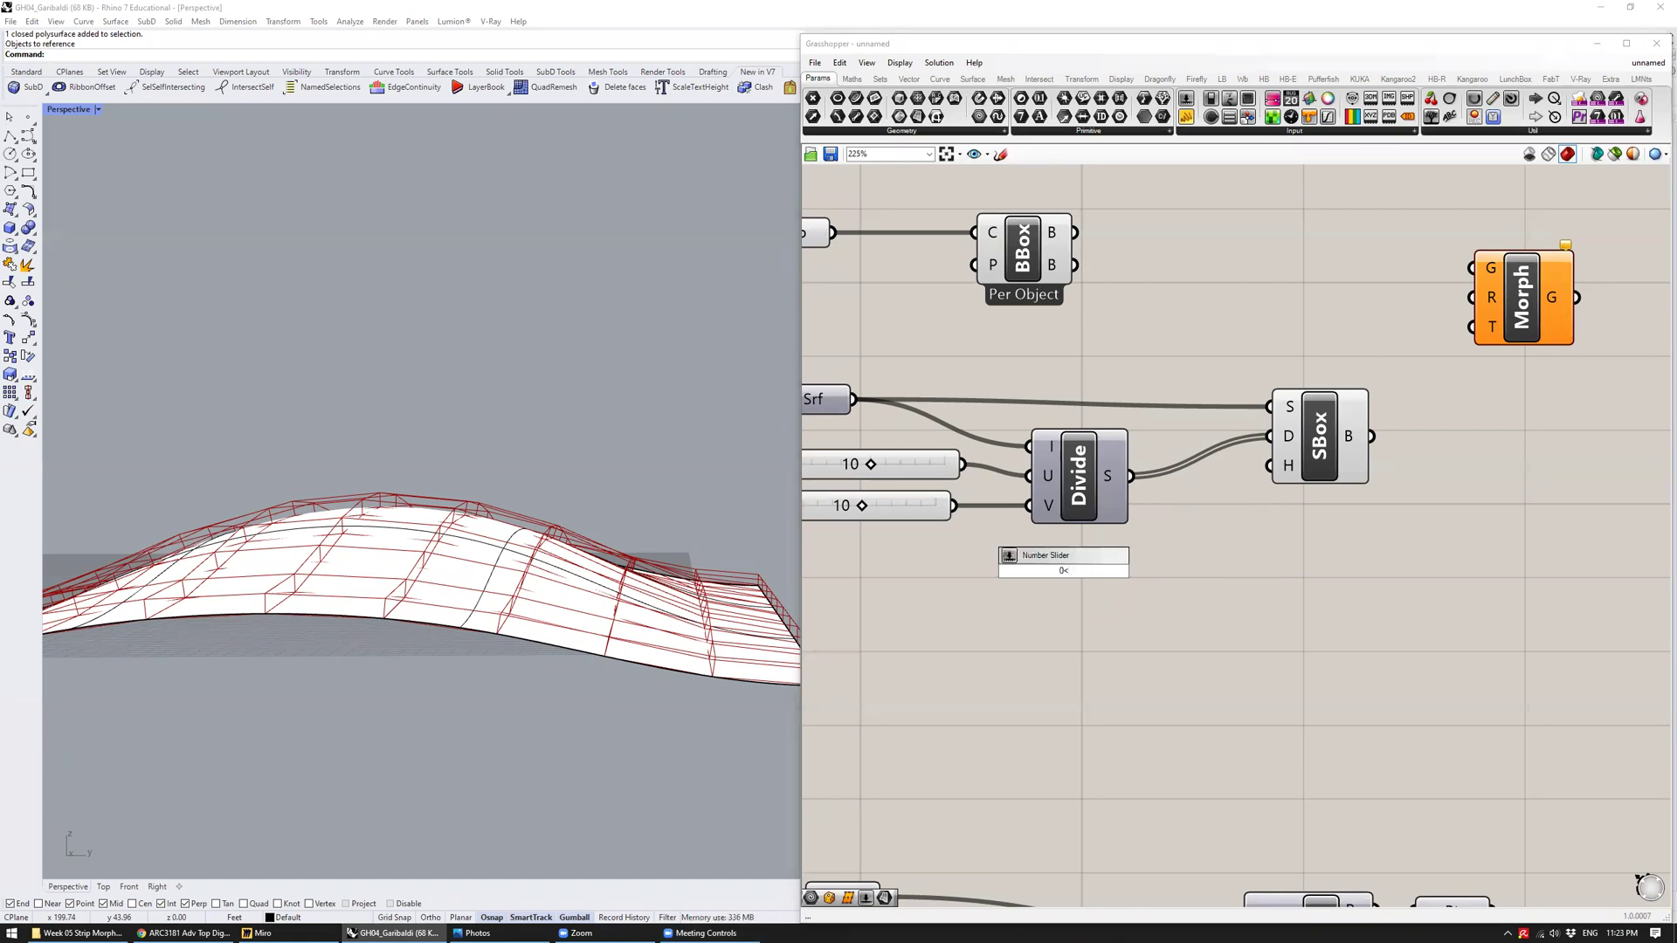
{"action": "type", "text": "<5.00"}
{"action": "key", "text": "Return"}
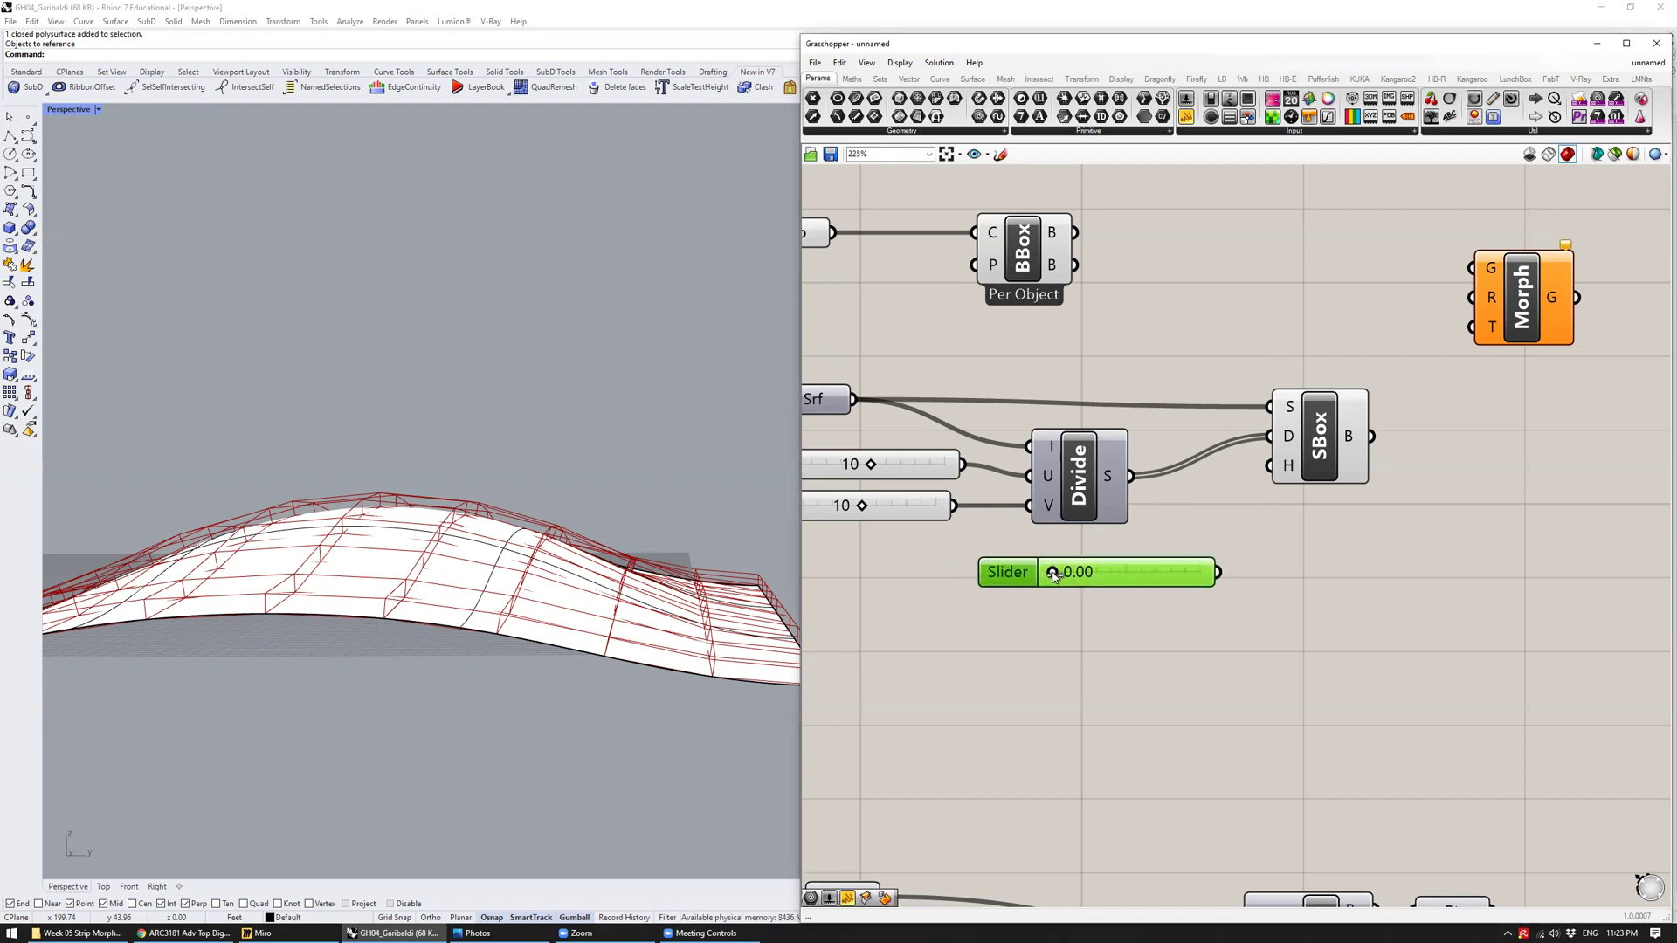
{"action": "left_click_drag", "start_coordinate": [1062, 579], "coordinate": [1088, 573]}
{"action": "left_click_drag", "start_coordinate": [1217, 573], "coordinate": [1264, 483]}
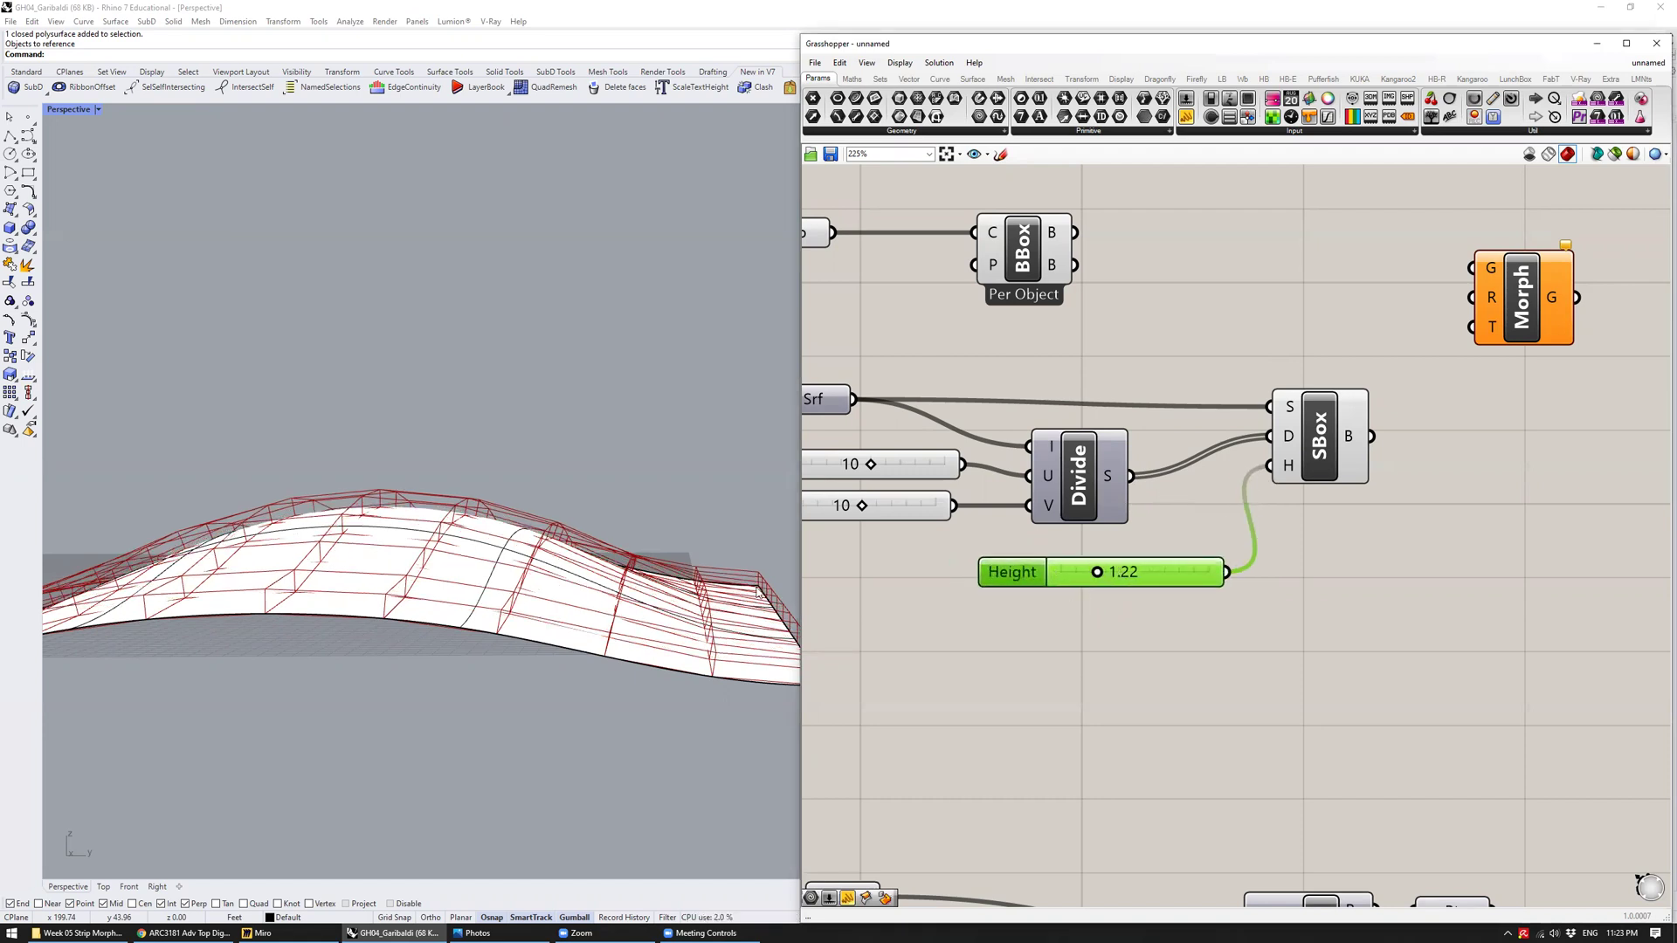
Raise the surface box height slider to 3.11 and compare the taller boxes with the red module beside the surface
{"action": "right_click_drag", "start_coordinate": [756, 590], "coordinate": [655, 573]}
{"action": "left_click_drag", "start_coordinate": [1103, 577], "coordinate": [1152, 577]}
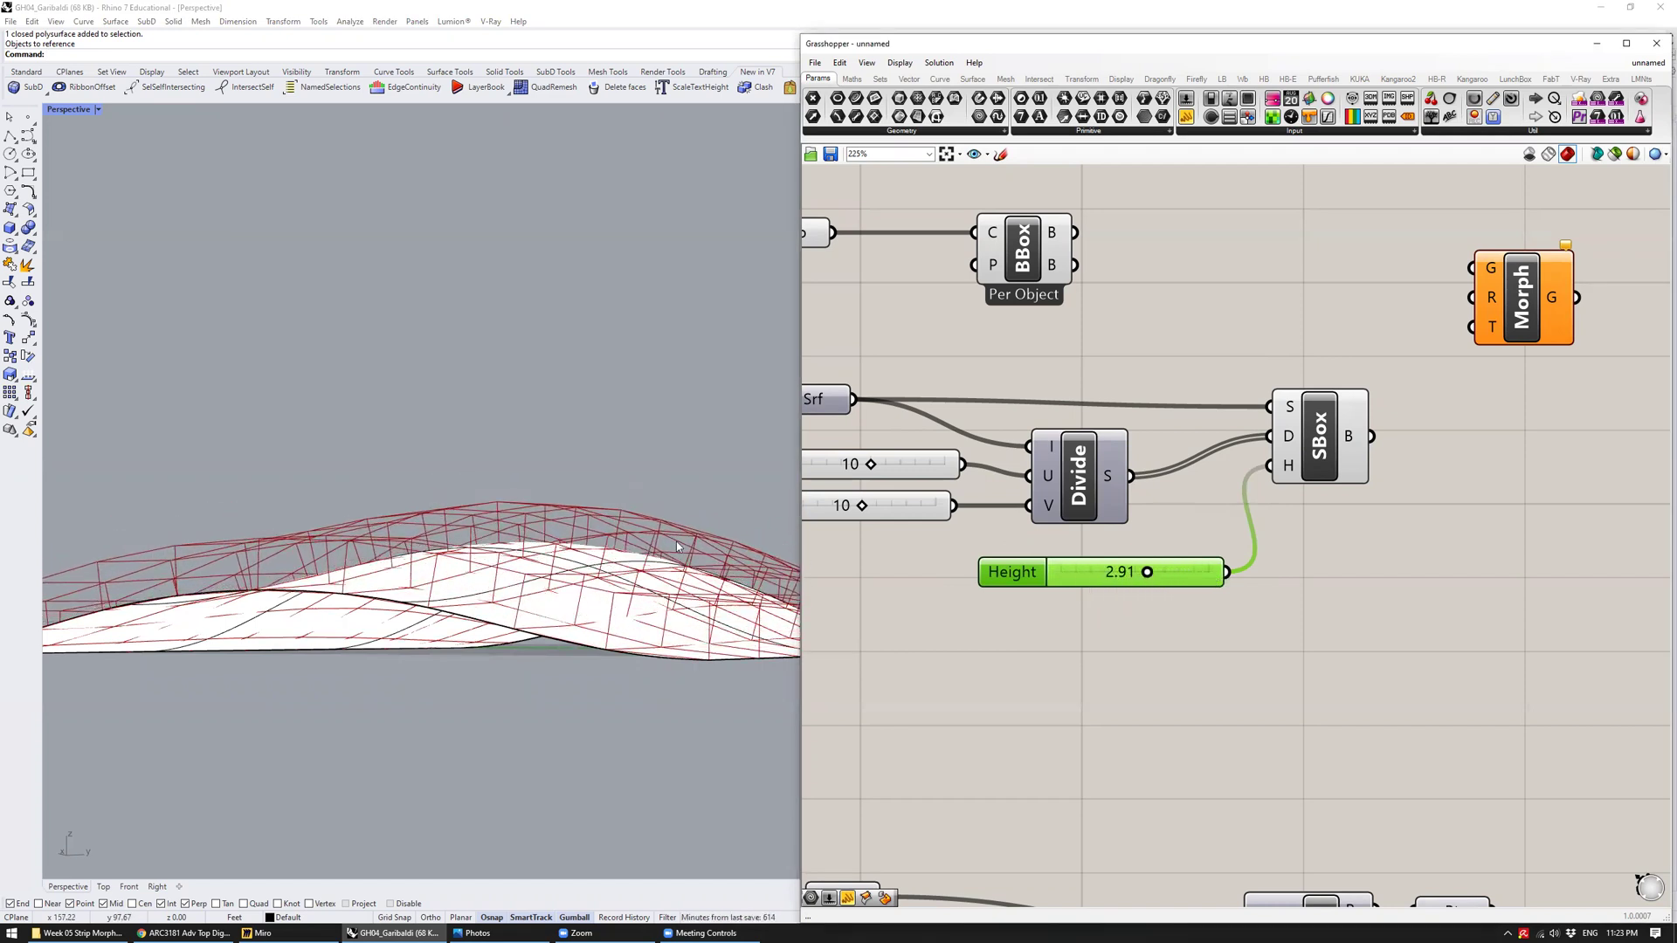
{"action": "right_click_drag", "start_coordinate": [655, 559], "coordinate": [612, 480]}
{"action": "left_click_drag", "start_coordinate": [1154, 574], "coordinate": [1162, 577]}
{"action": "right_click_drag", "start_coordinate": [662, 505], "coordinate": [505, 631]}
{"action": "scroll", "coordinate": [669, 512], "scroll_direction": "up", "scroll_amount": 3}
{"action": "scroll", "coordinate": [472, 623], "scroll_direction": "up", "scroll_amount": 2}
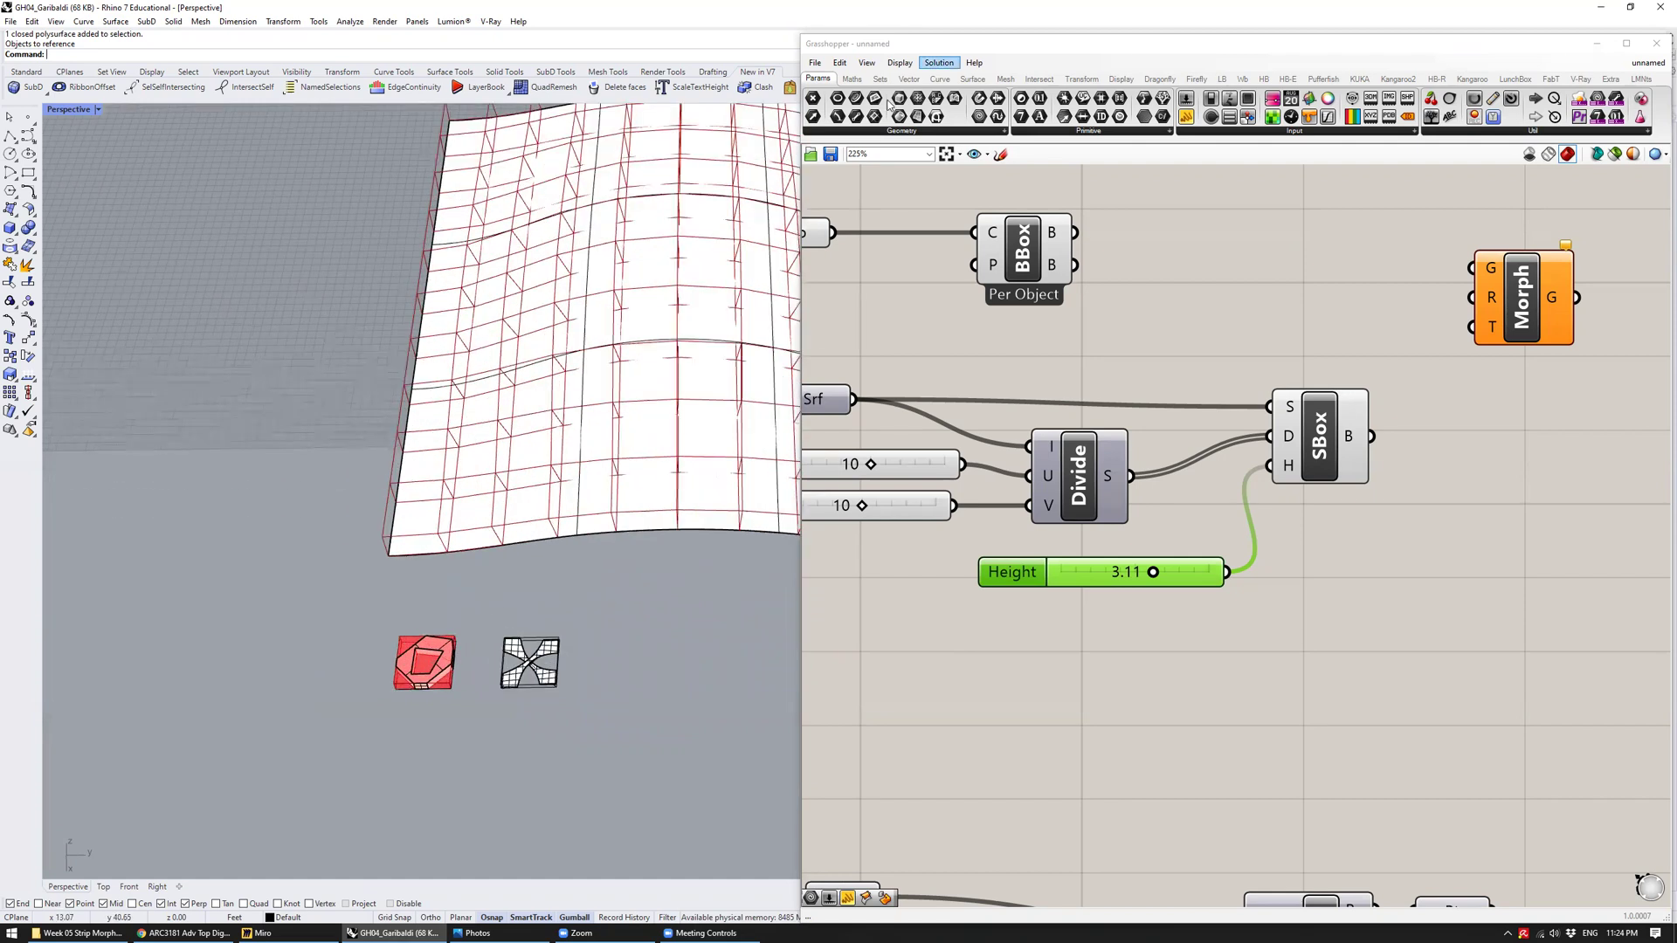
{"action": "mouse_move", "coordinate": [456, 698]}
{"action": "left_mouse_down"}
{"action": "mouse_move", "coordinate": [348, 685]}
{"action": "mouse_move", "coordinate": [454, 690]}
{"action": "left_mouse_up"}
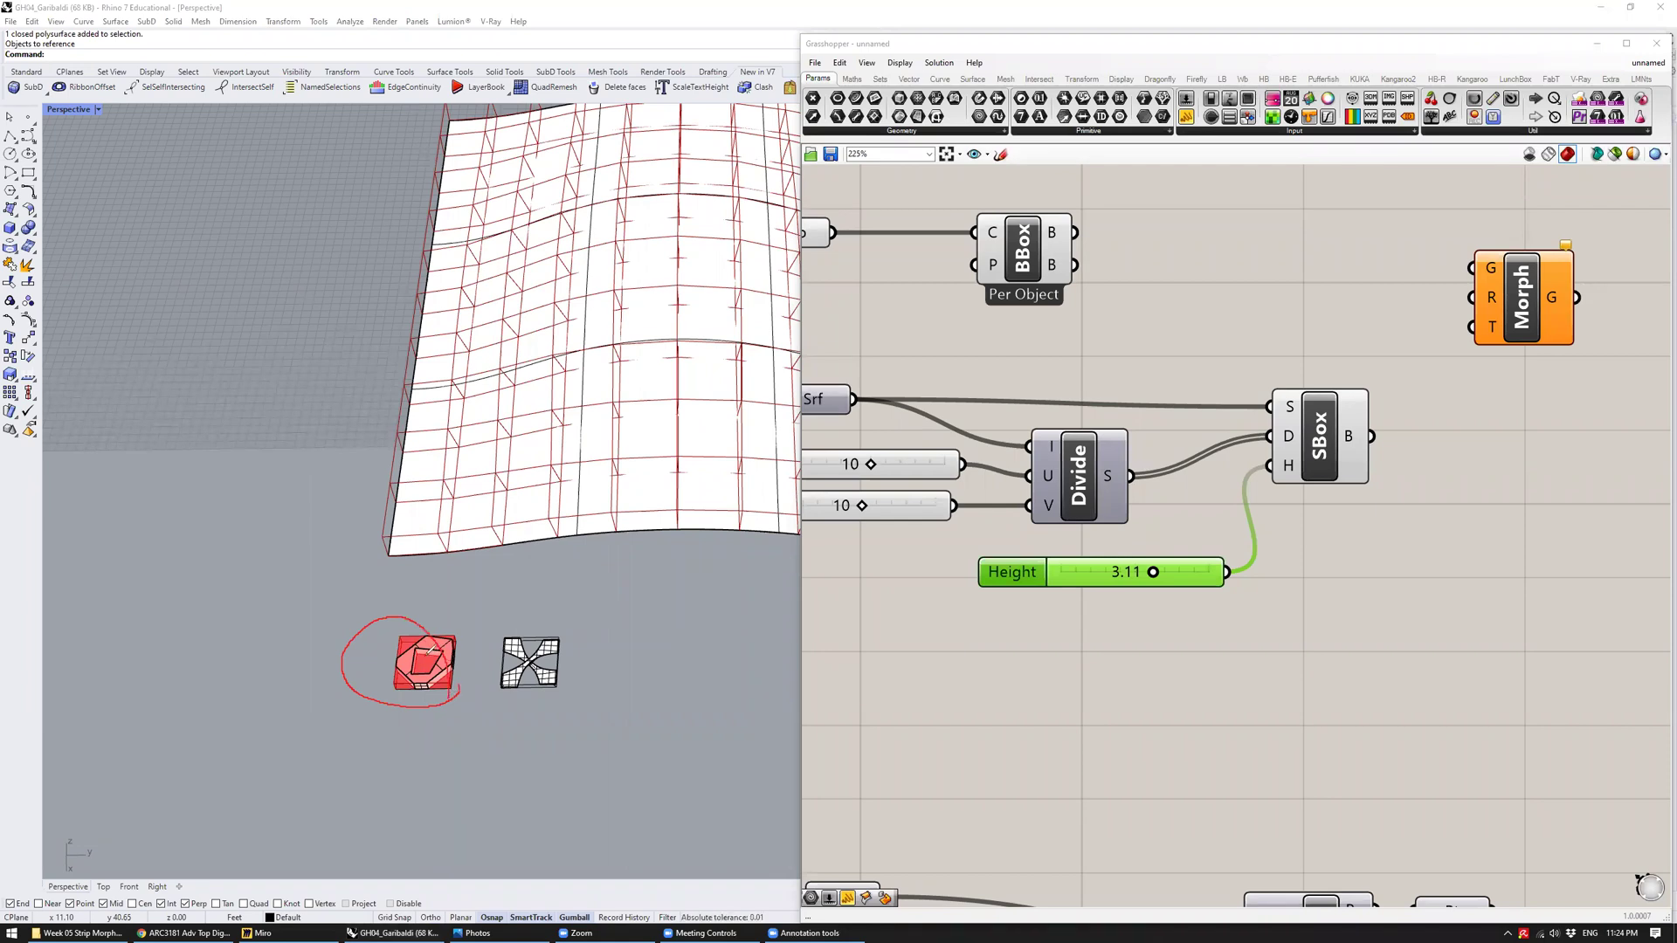
{"action": "mouse_move", "coordinate": [411, 616]}
{"action": "left_mouse_down"}
{"action": "mouse_move", "coordinate": [428, 525]}
{"action": "mouse_move", "coordinate": [462, 524]}
{"action": "left_mouse_up"}
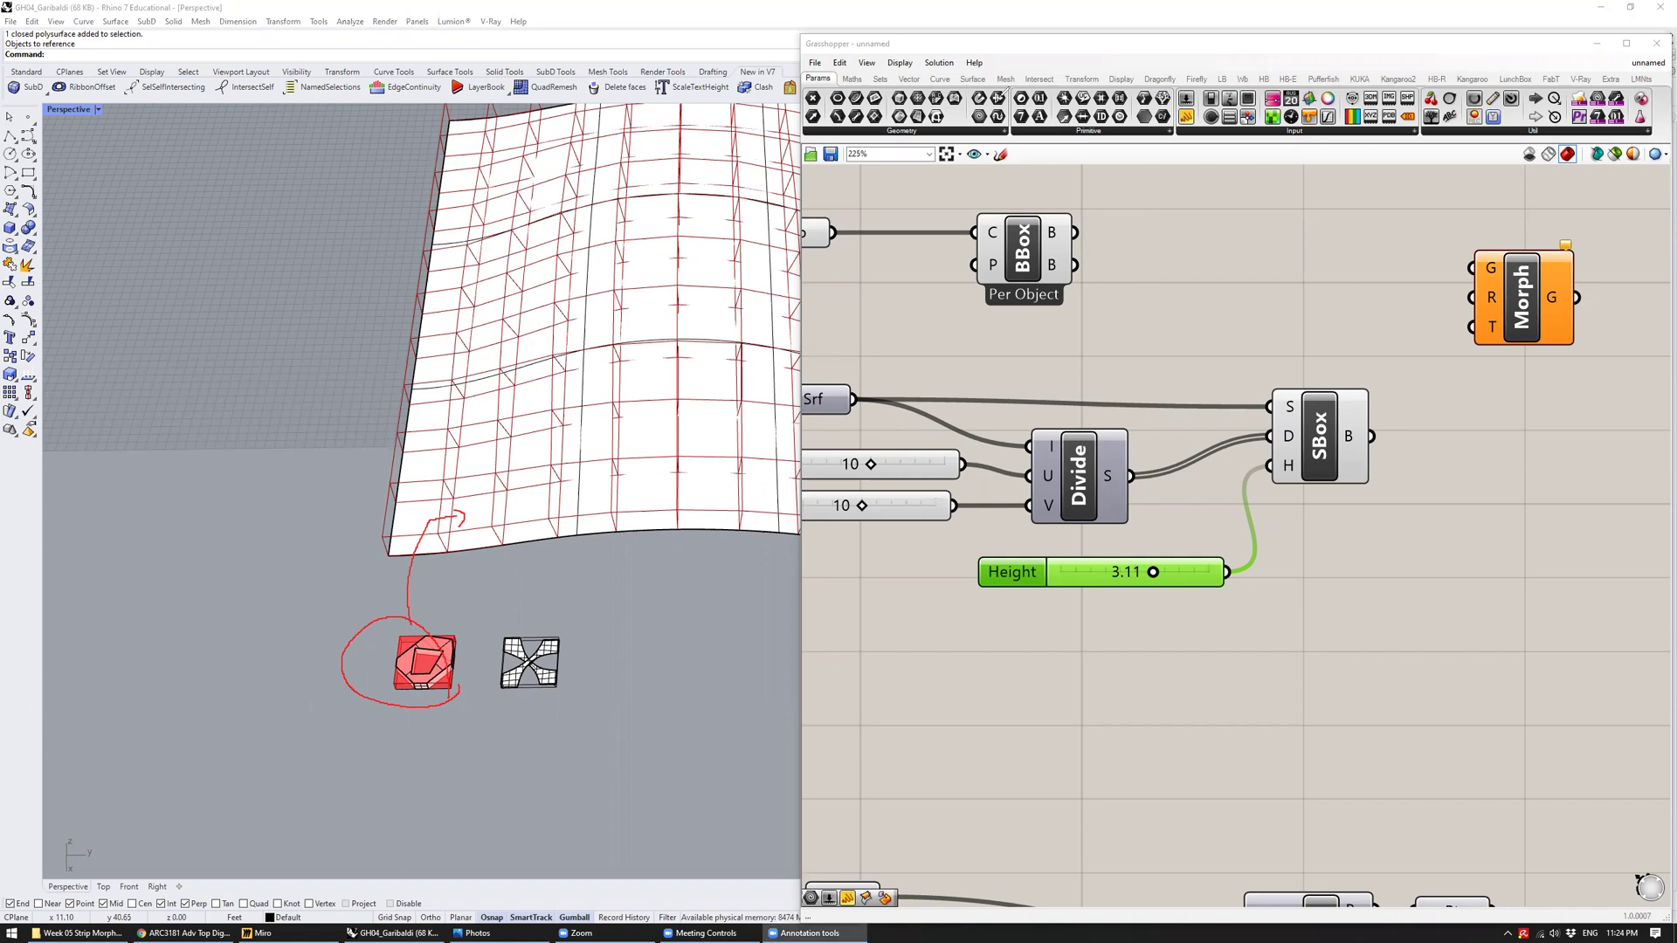
{"action": "left_click", "coordinate": [1011, 57]}
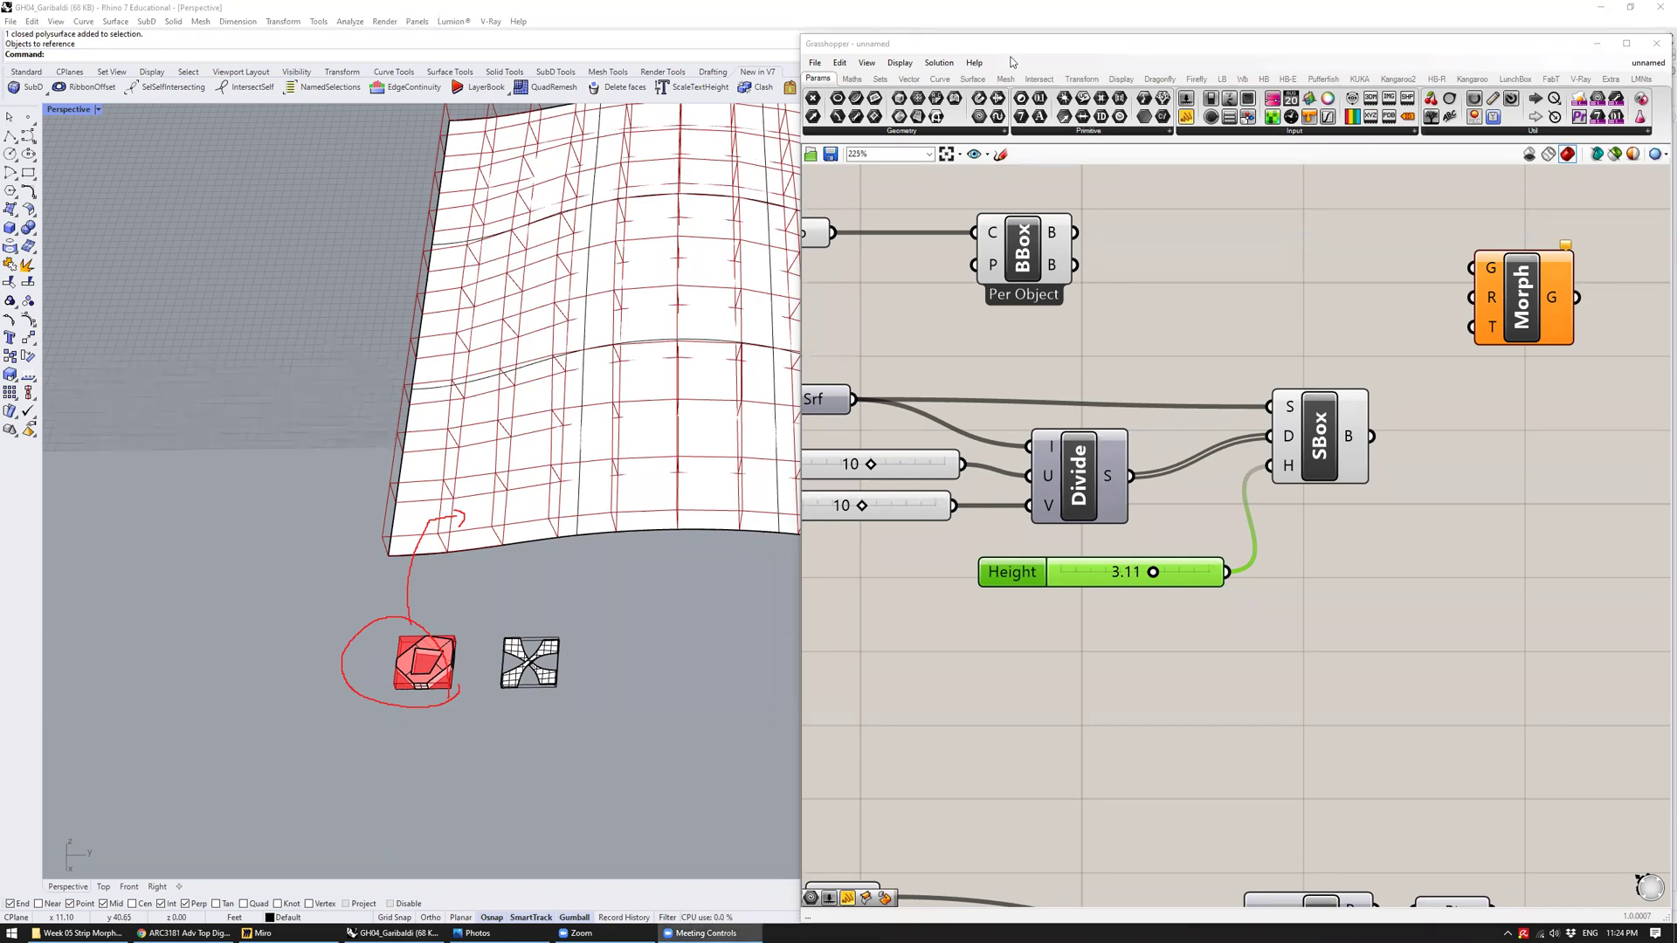
{"action": "left_click", "coordinate": [1011, 58]}
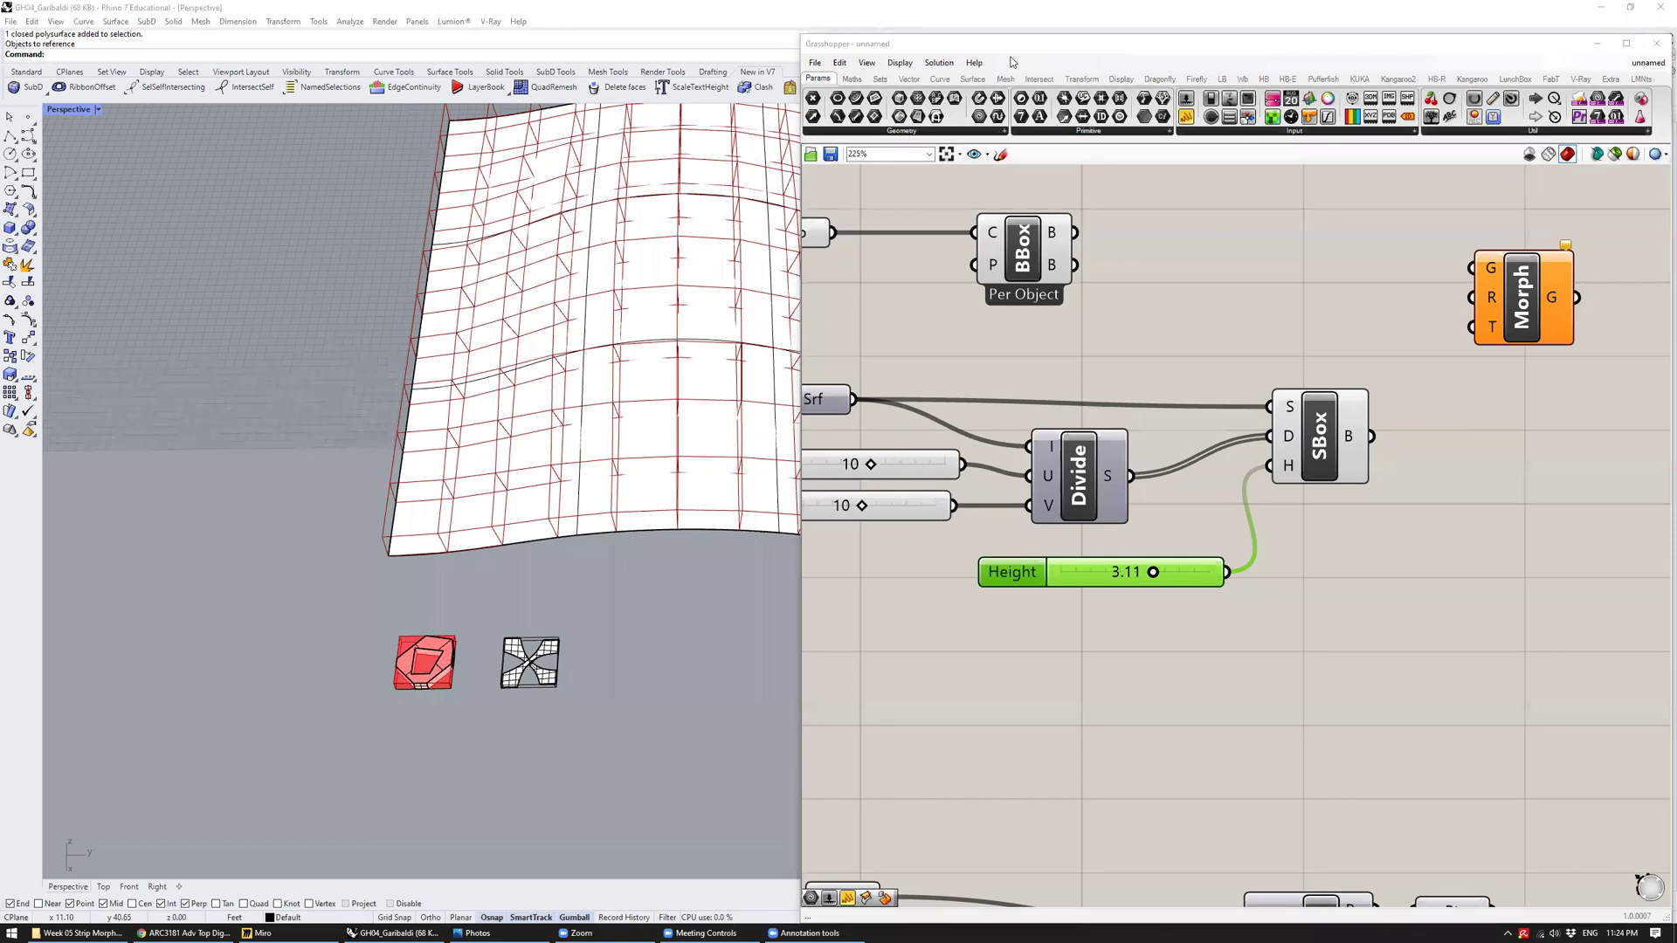
{"action": "right_click", "coordinate": [1253, 346]}
{"action": "left_click", "coordinate": [1260, 274]}
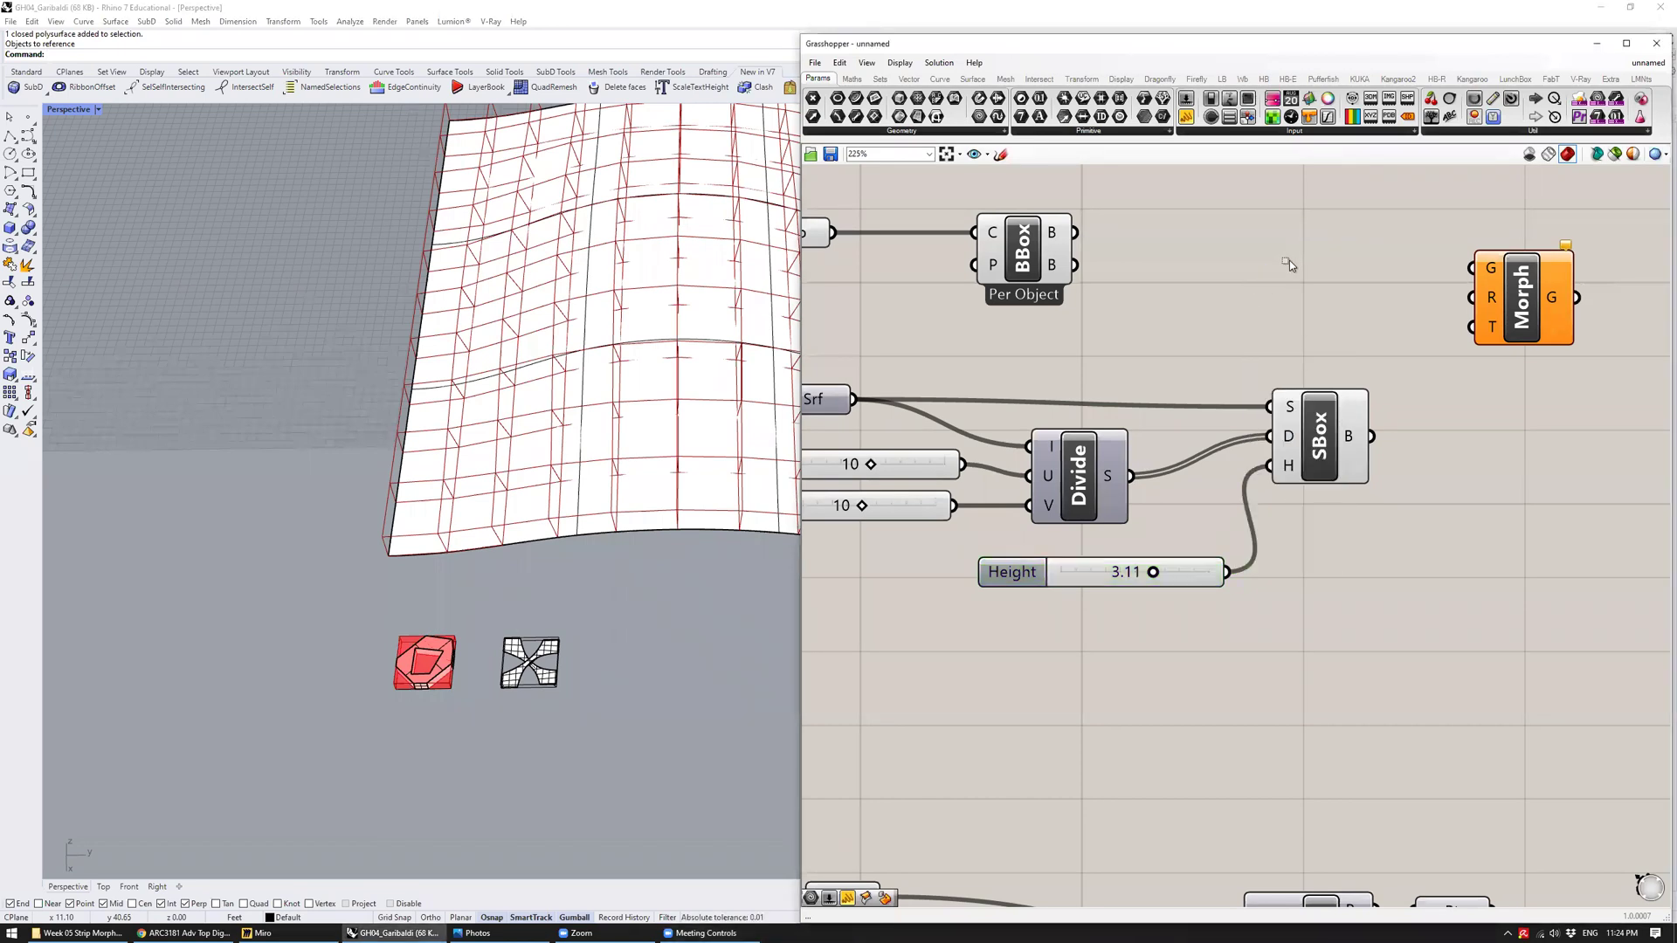
Reposition the Box Morph component slightly farther away from the Surface Box component
{"action": "right_click_drag", "start_coordinate": [1213, 311], "coordinate": [1151, 375]}
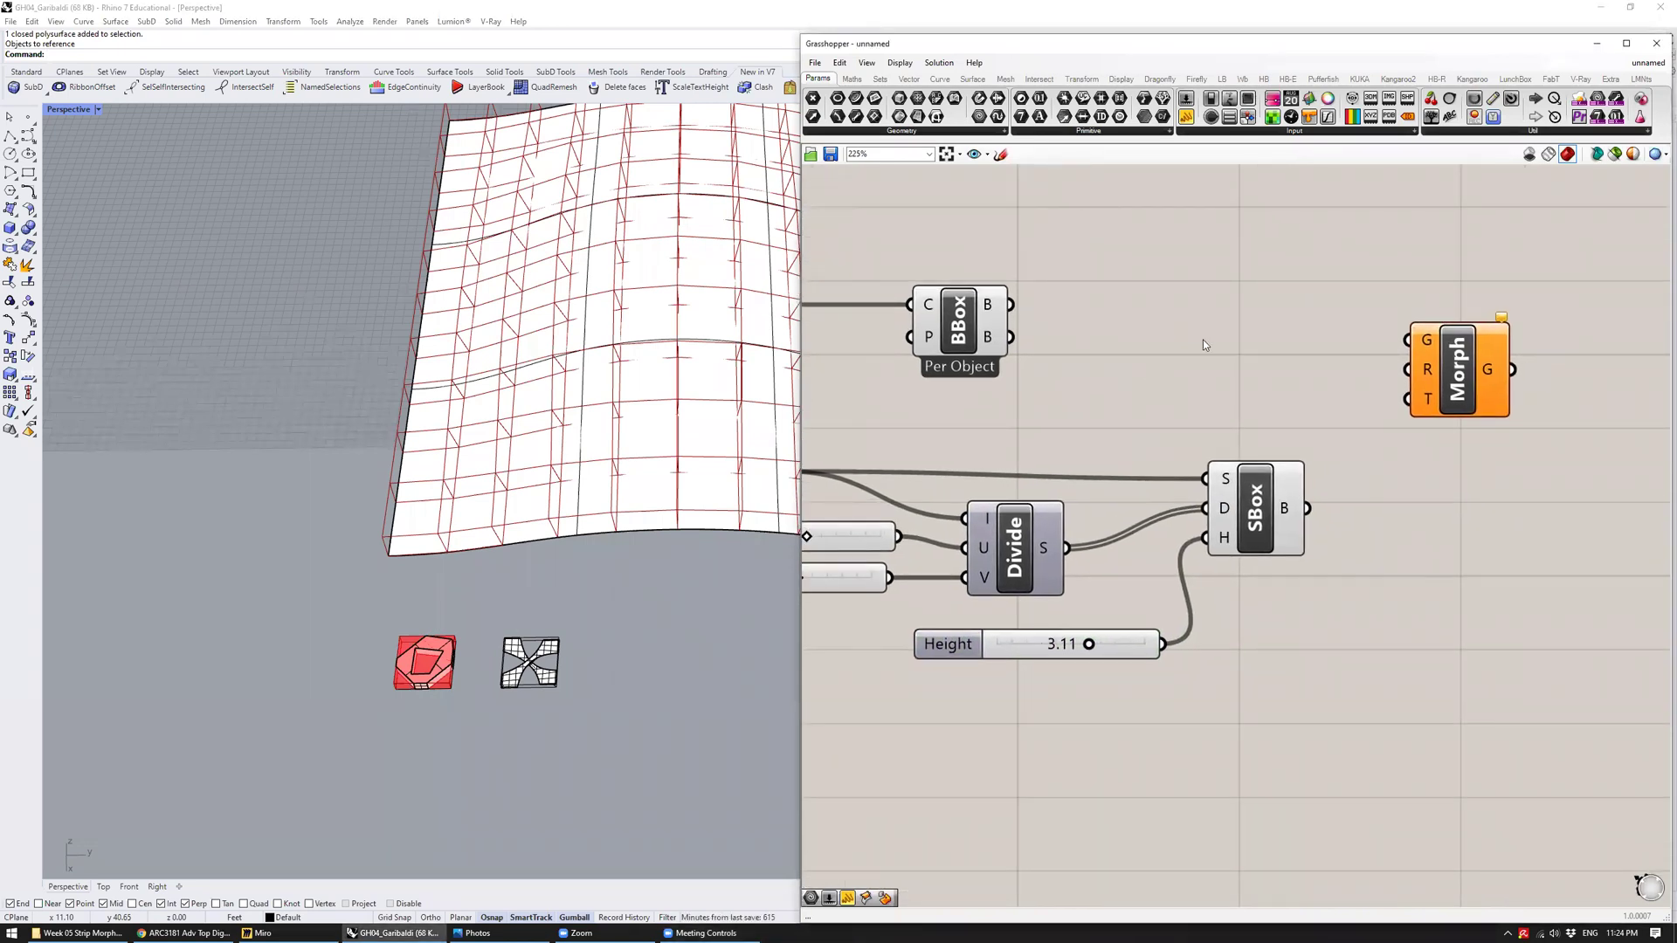
{"action": "scroll", "coordinate": [1203, 339], "scroll_direction": "down", "scroll_amount": 1}
{"action": "right_click_drag", "start_coordinate": [1318, 366], "coordinate": [1228, 371]}
{"action": "left_click", "coordinate": [1327, 372]}
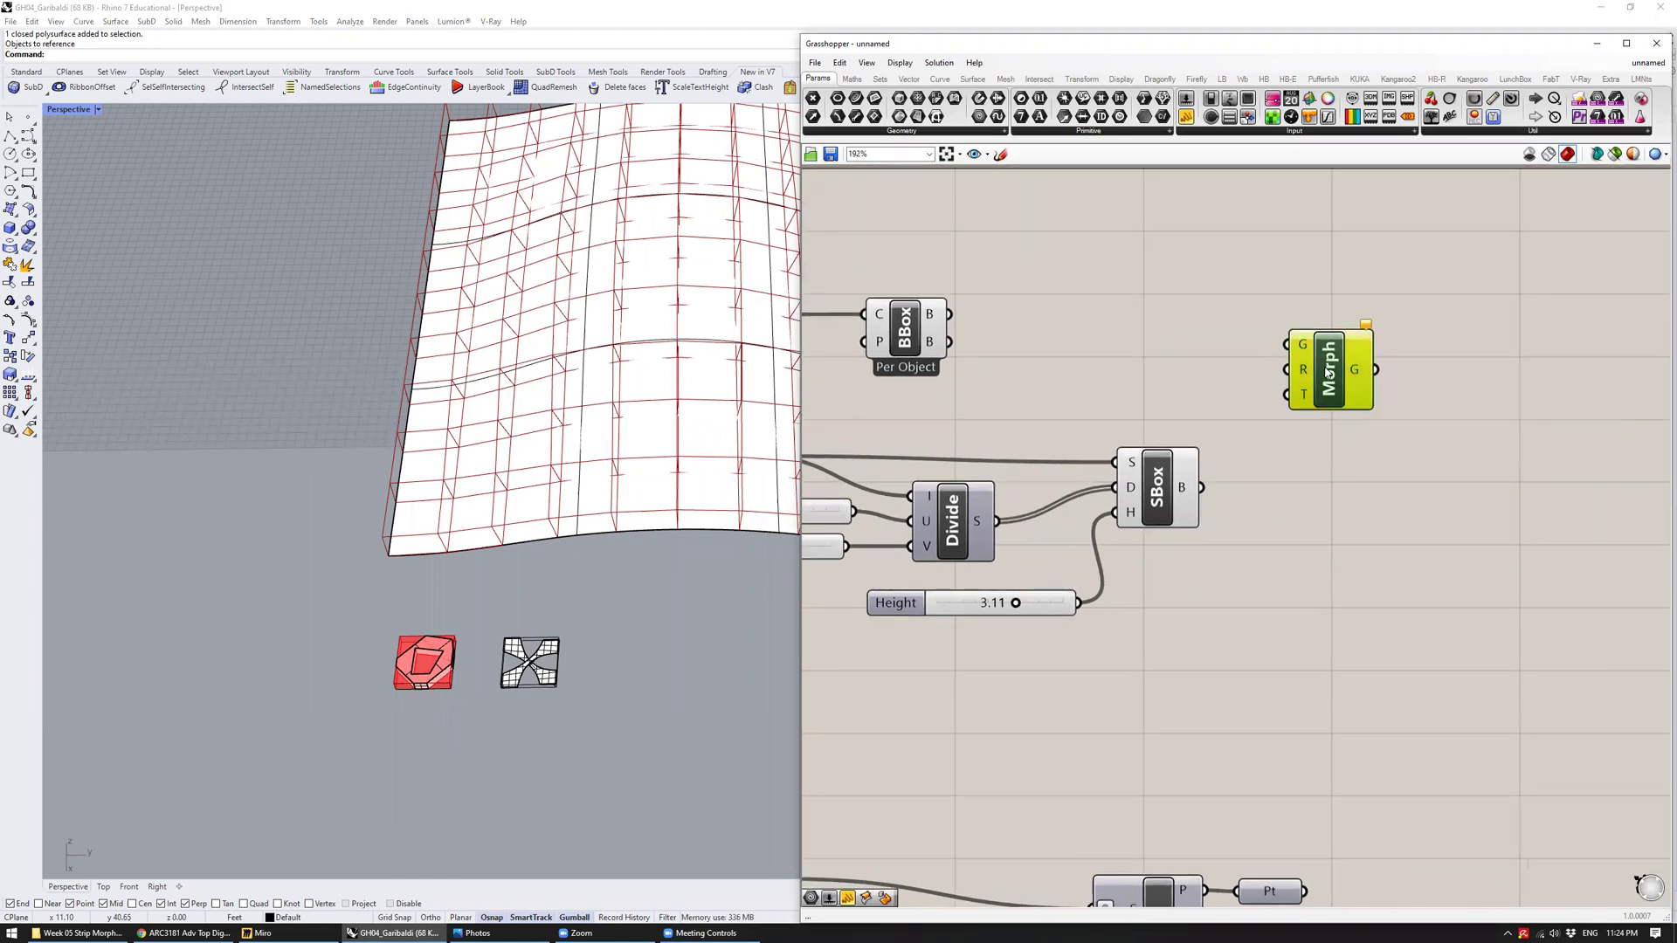
{"action": "left_click_drag", "start_coordinate": [1327, 371], "coordinate": [1352, 367]}
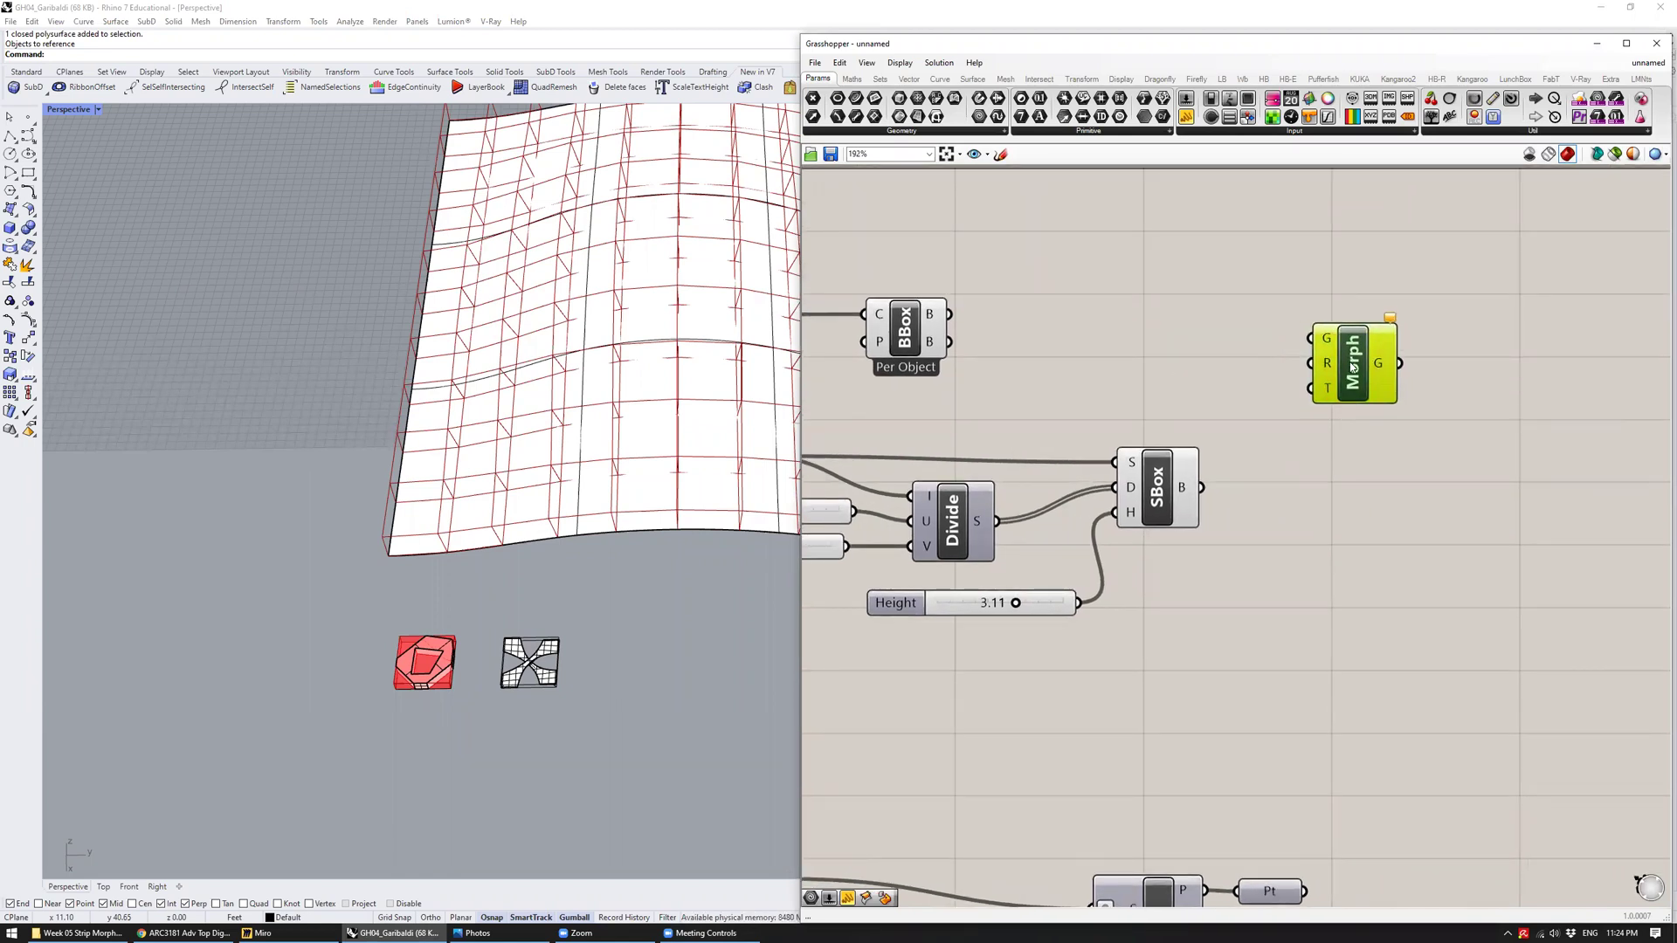
{"action": "left_click", "coordinate": [1272, 409]}
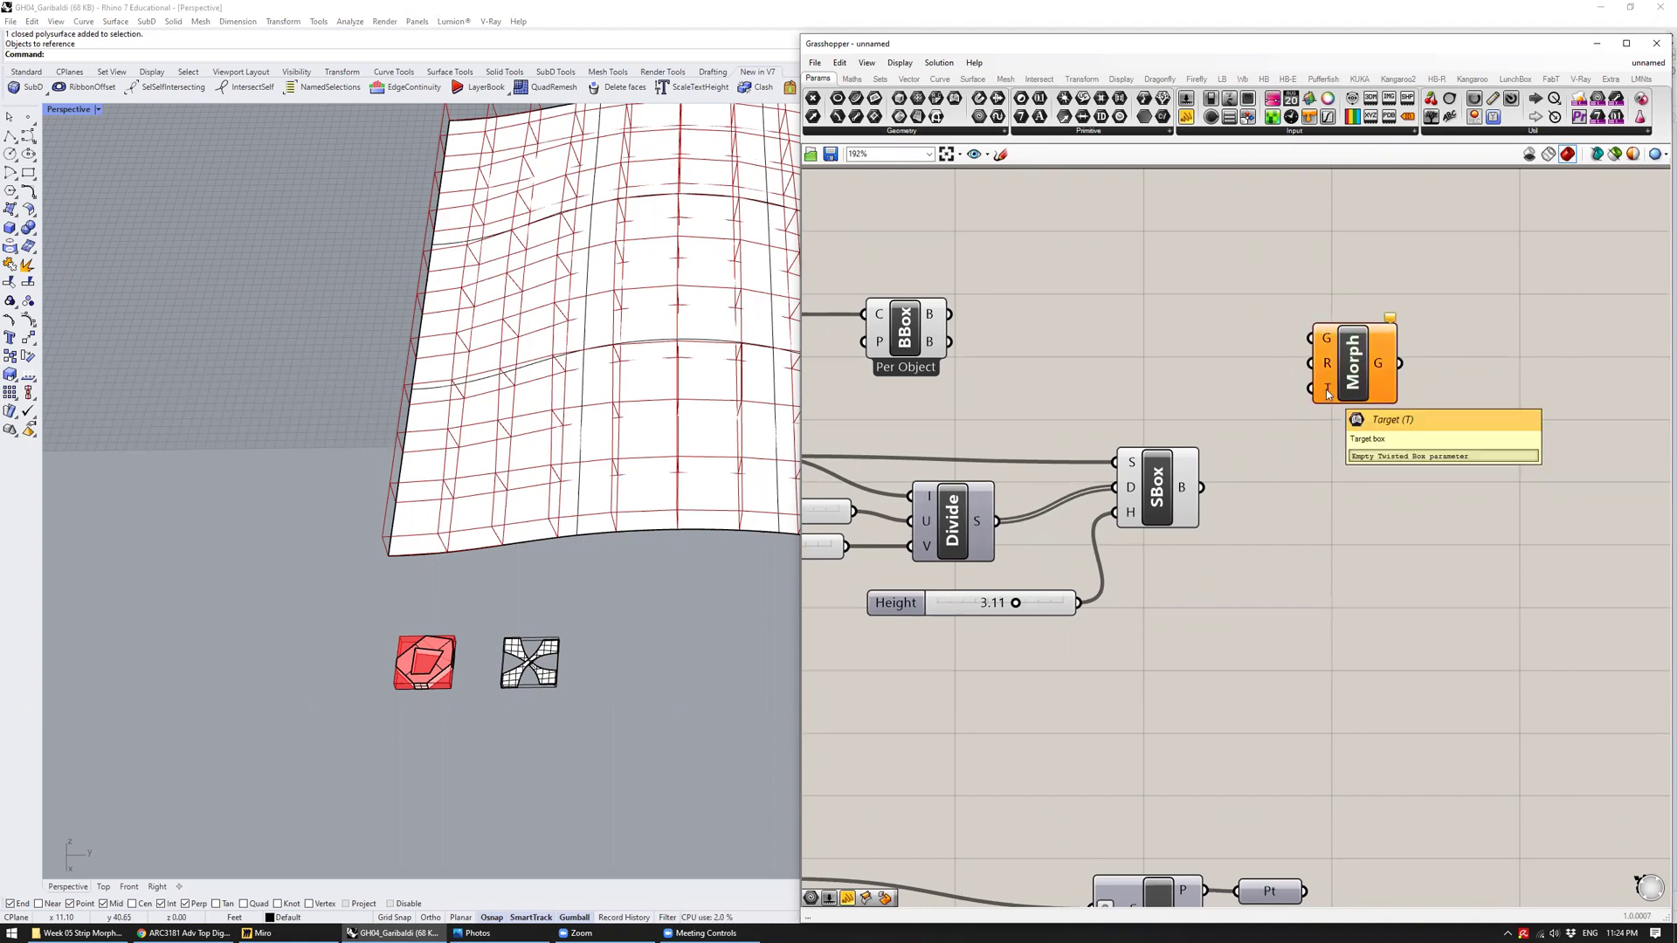
Connect the Surface Box output to the Box Morph target input and the Bounding Box output to its reference input
{"action": "left_click", "coordinate": [1138, 496]}
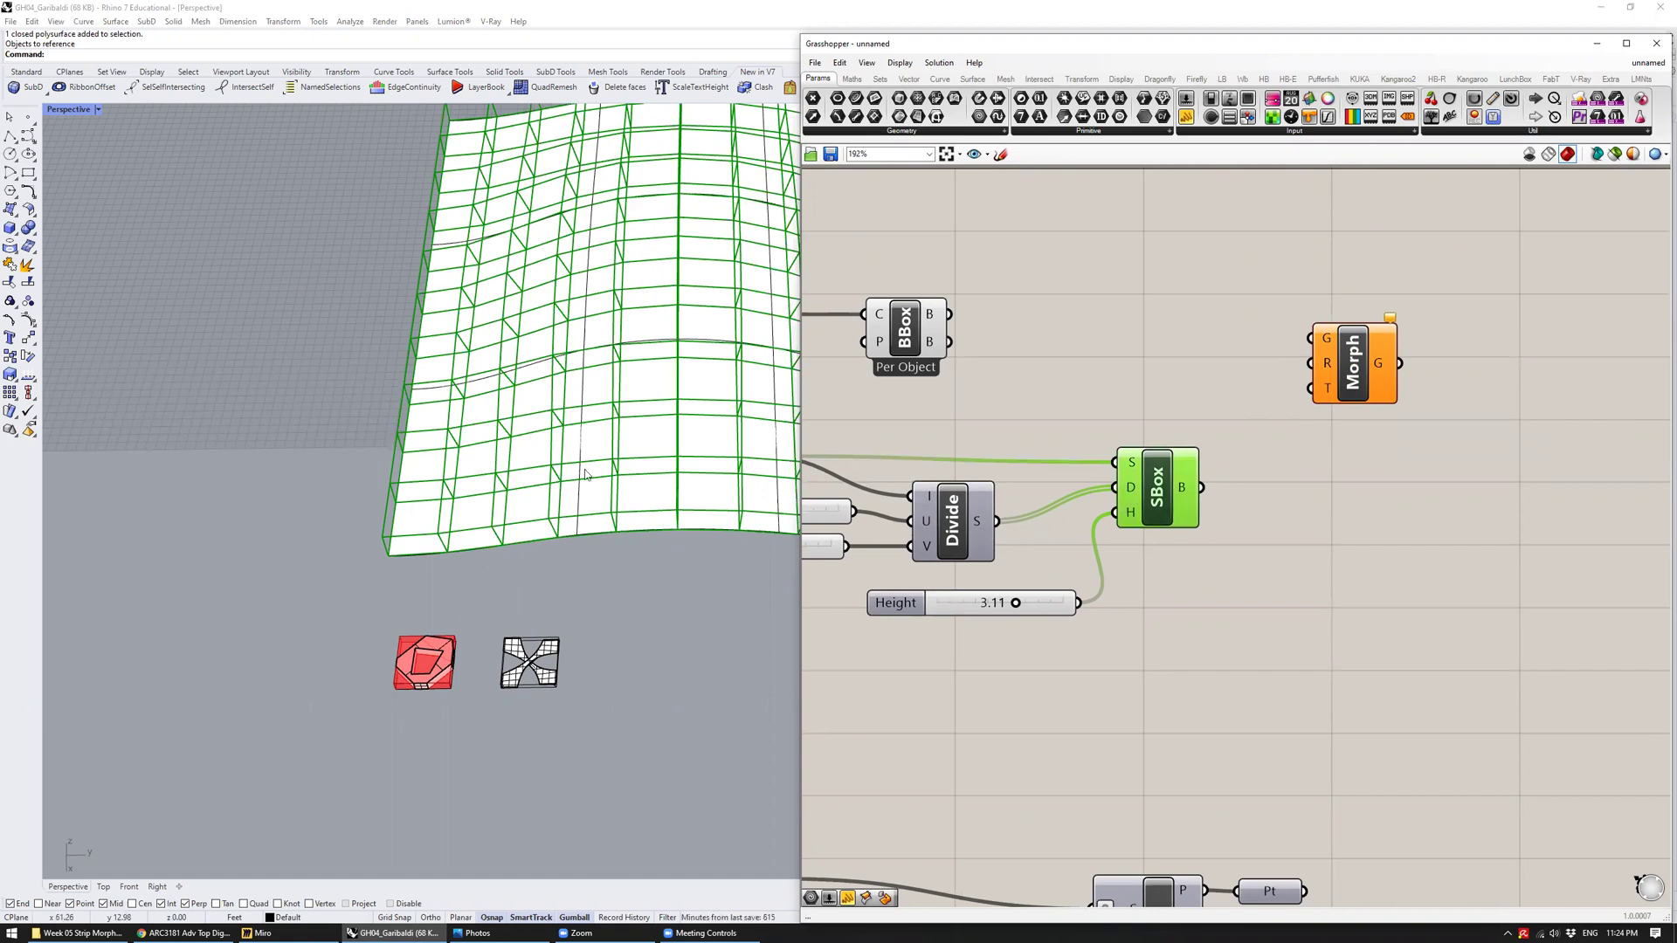
{"action": "left_click_drag", "start_coordinate": [1202, 488], "coordinate": [1318, 385]}
{"action": "left_click", "coordinate": [1130, 443]}
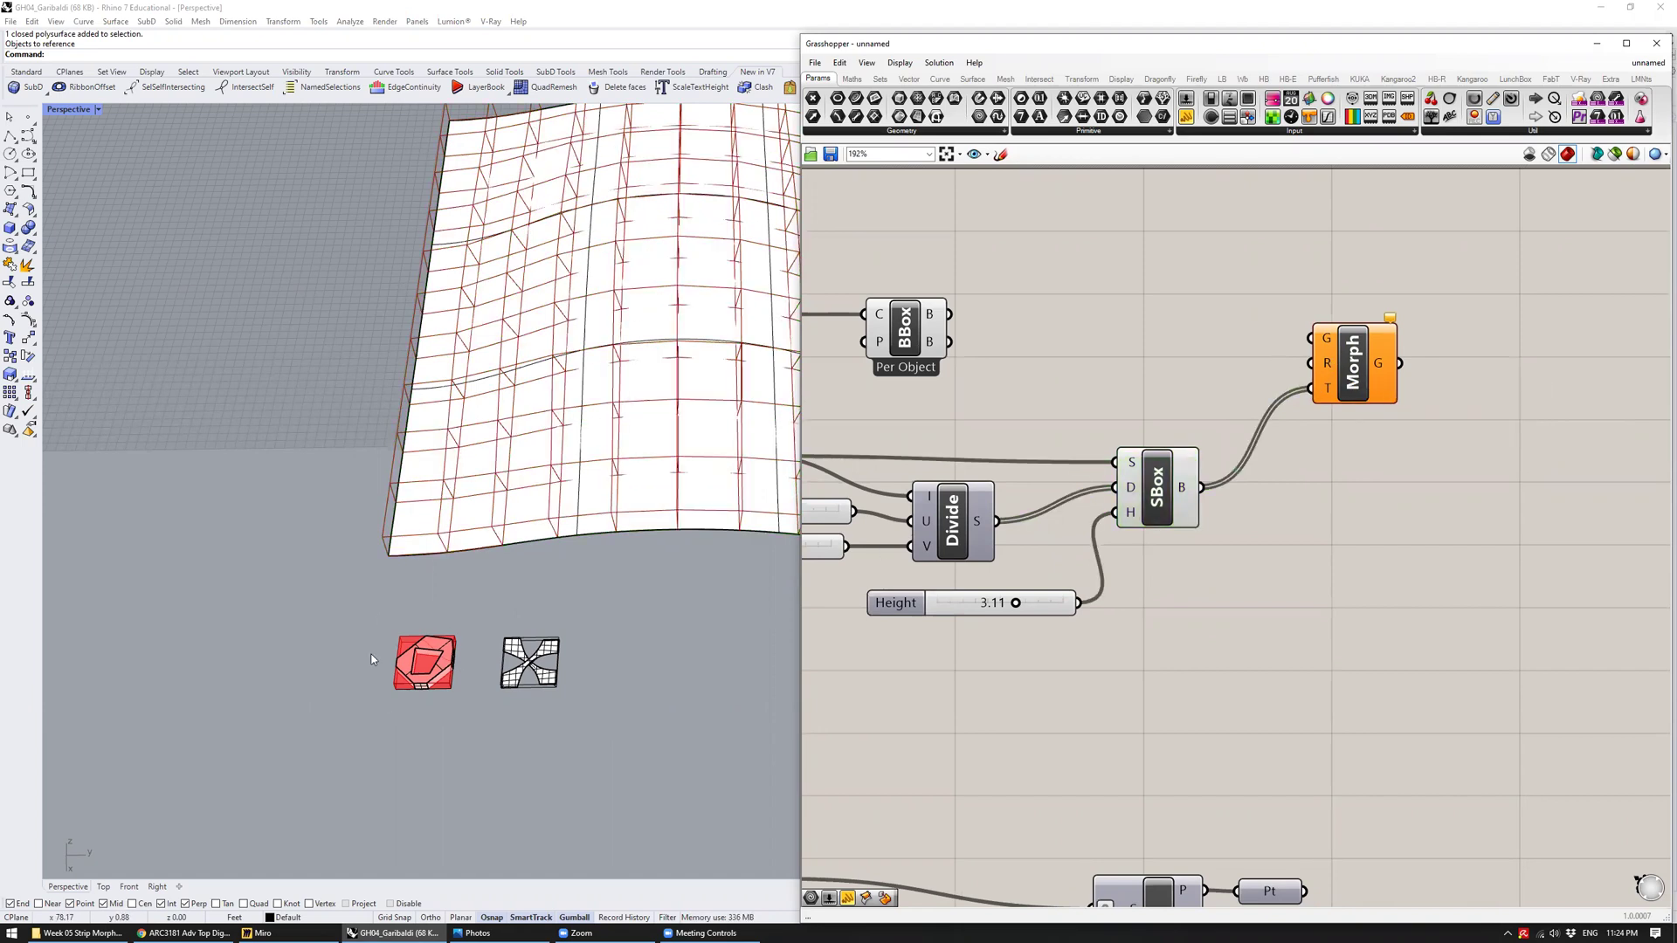
{"action": "right_click_drag", "start_coordinate": [434, 687], "coordinate": [637, 431]}
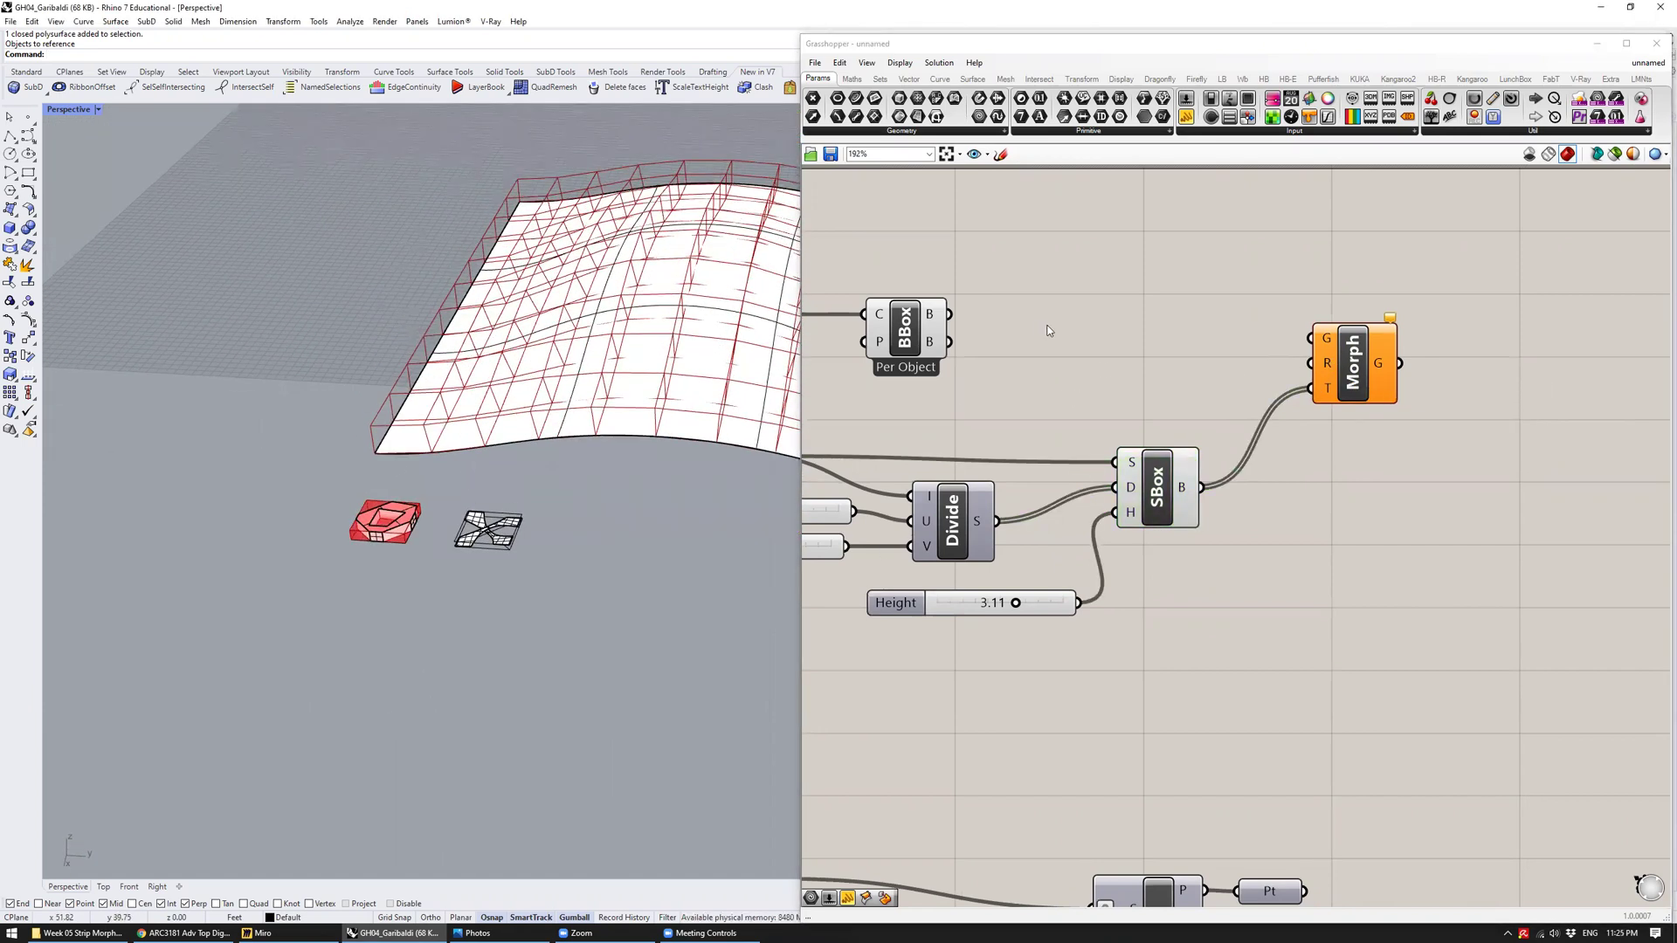
{"action": "left_click_drag", "start_coordinate": [949, 313], "coordinate": [1313, 370]}
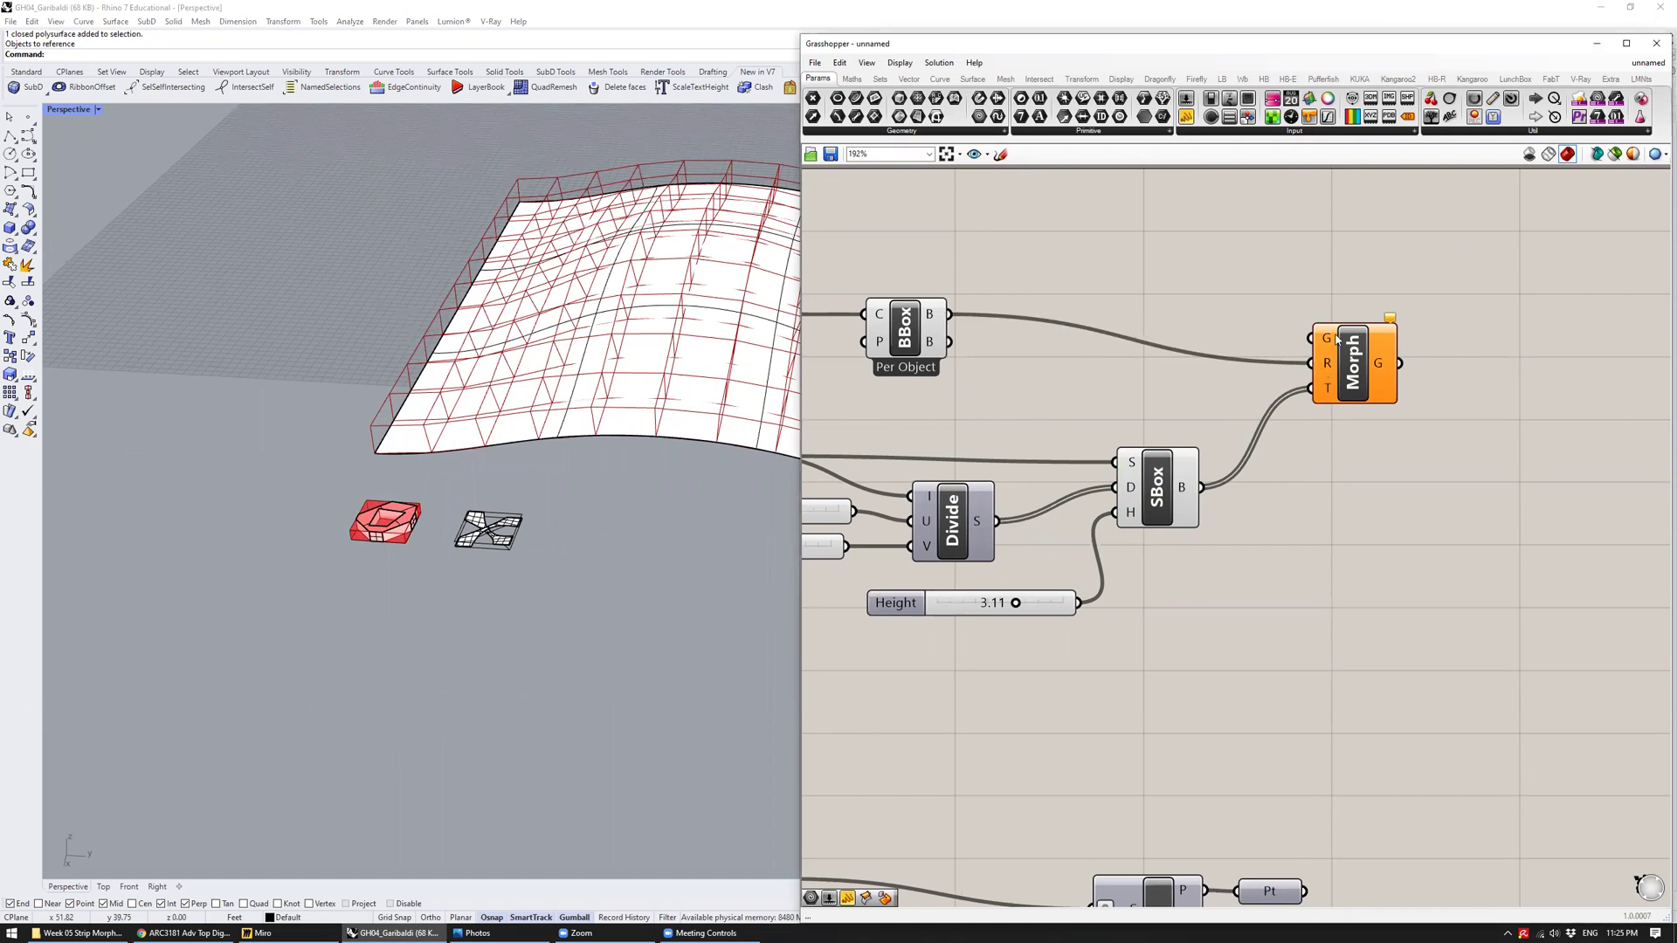
Connect the Geo parameter to the Box Morph geometry input, nudging the Geo and Bounding Box components slightly on the canvas
{"action": "scroll", "coordinate": [1067, 297], "scroll_direction": "down", "scroll_amount": 2}
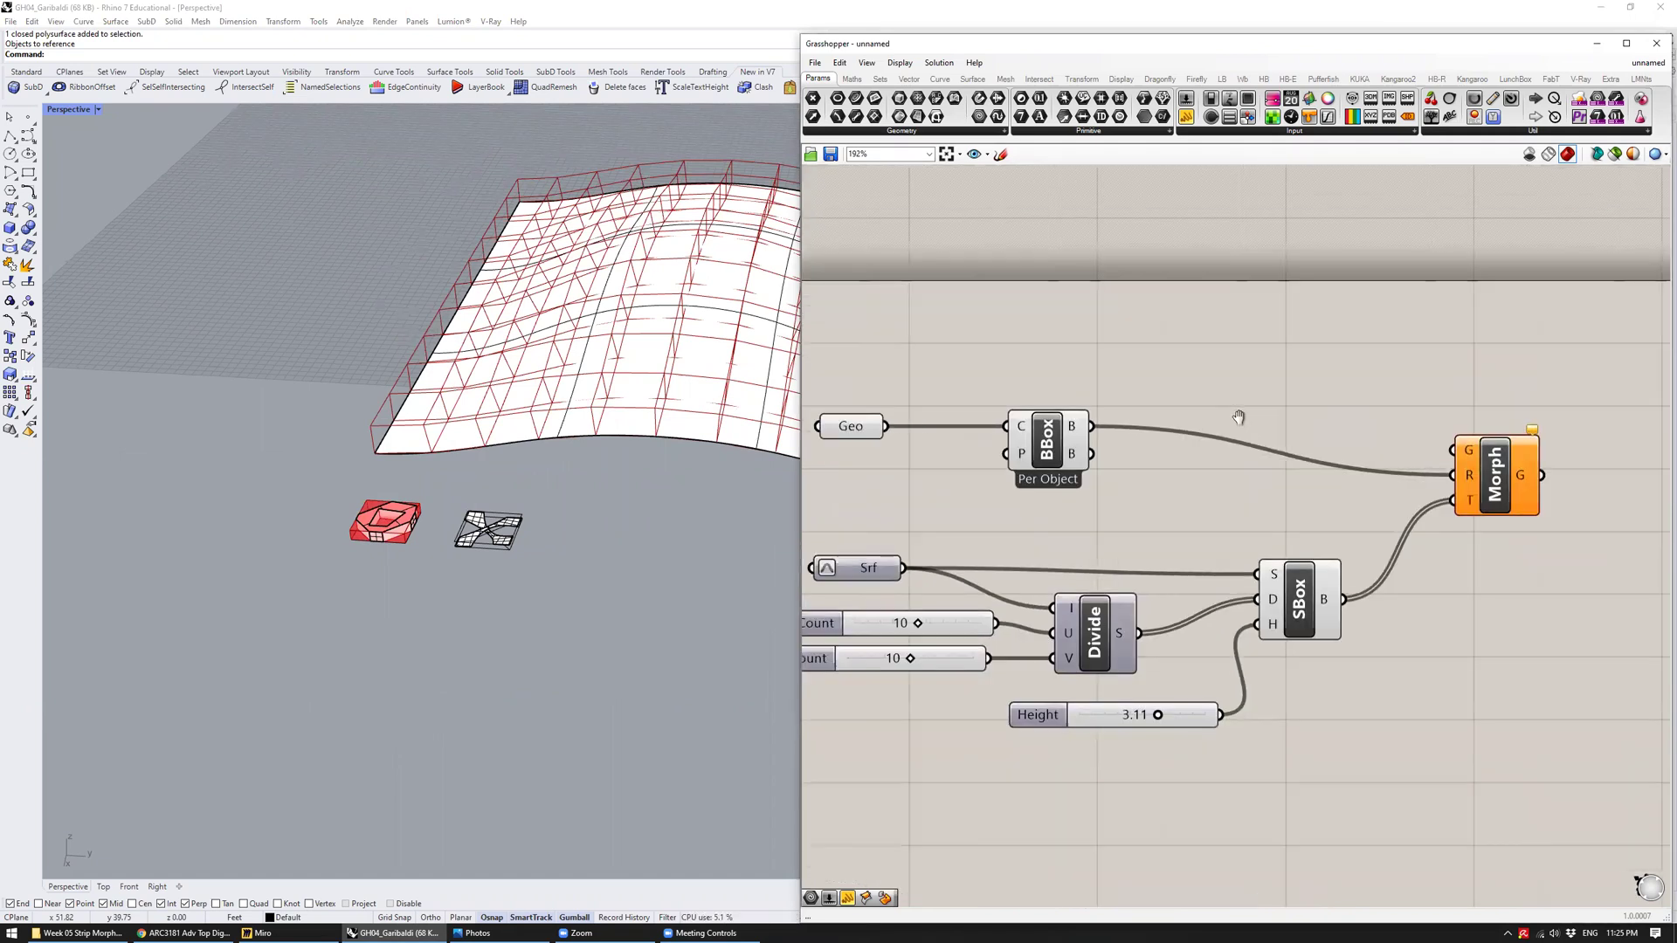
{"action": "left_click", "coordinate": [976, 393]}
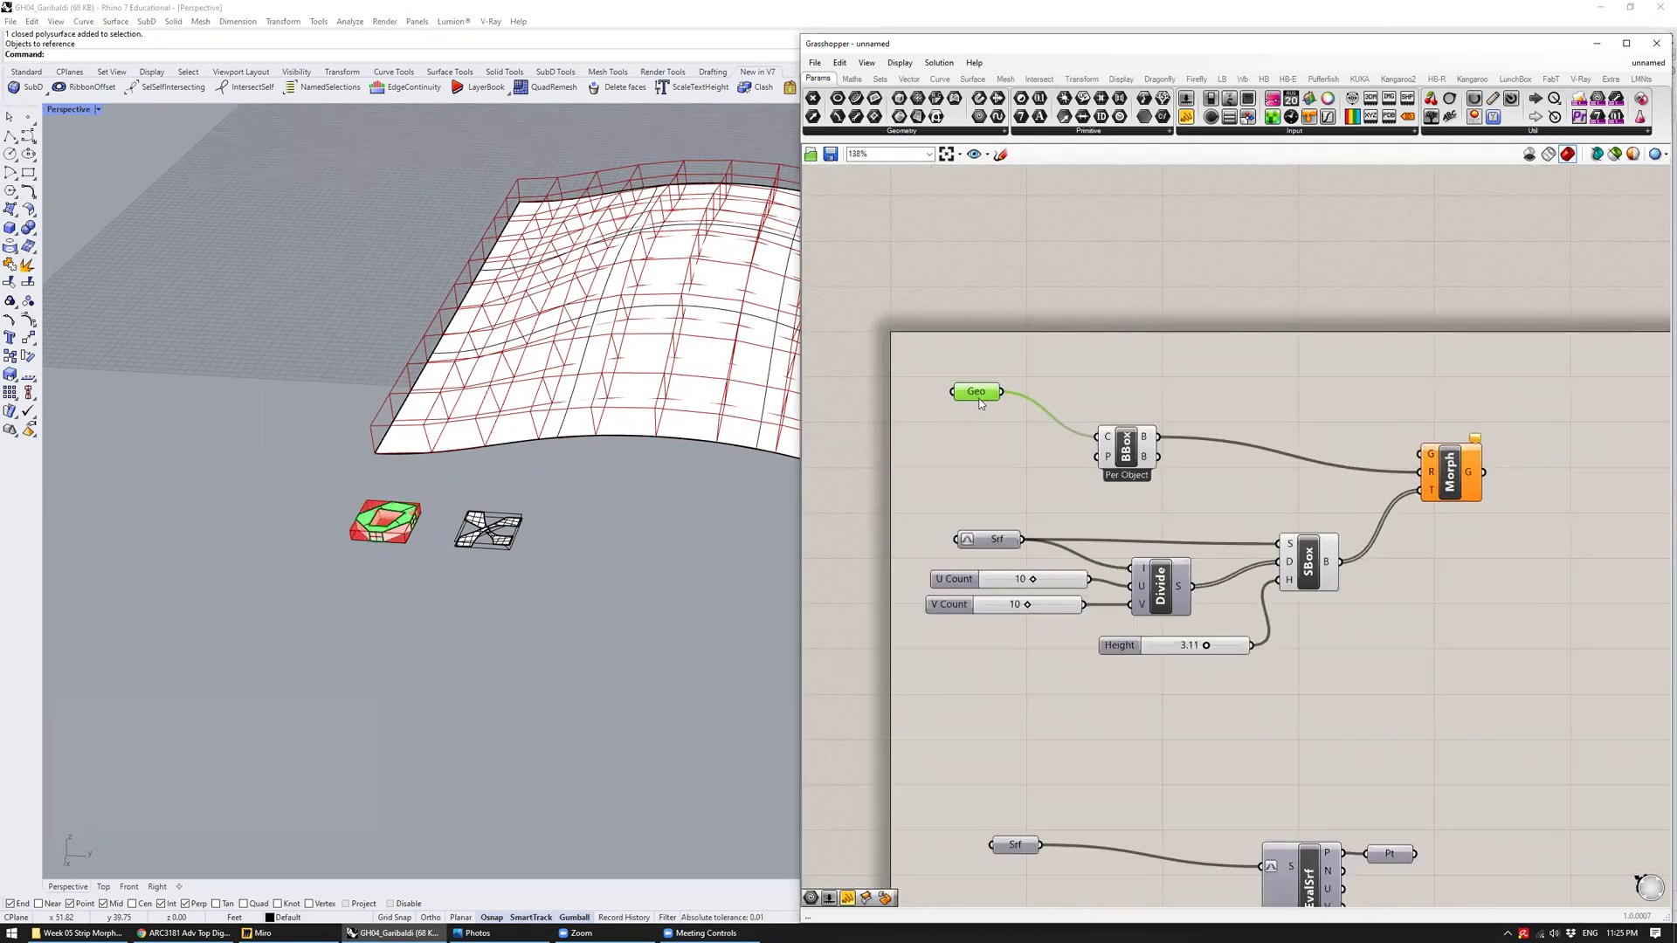
{"action": "left_click_drag", "start_coordinate": [977, 396], "coordinate": [978, 400]}
{"action": "right_click_drag", "start_coordinate": [385, 524], "coordinate": [369, 604]}
{"action": "scroll", "coordinate": [369, 604], "scroll_direction": "up", "scroll_amount": 4}
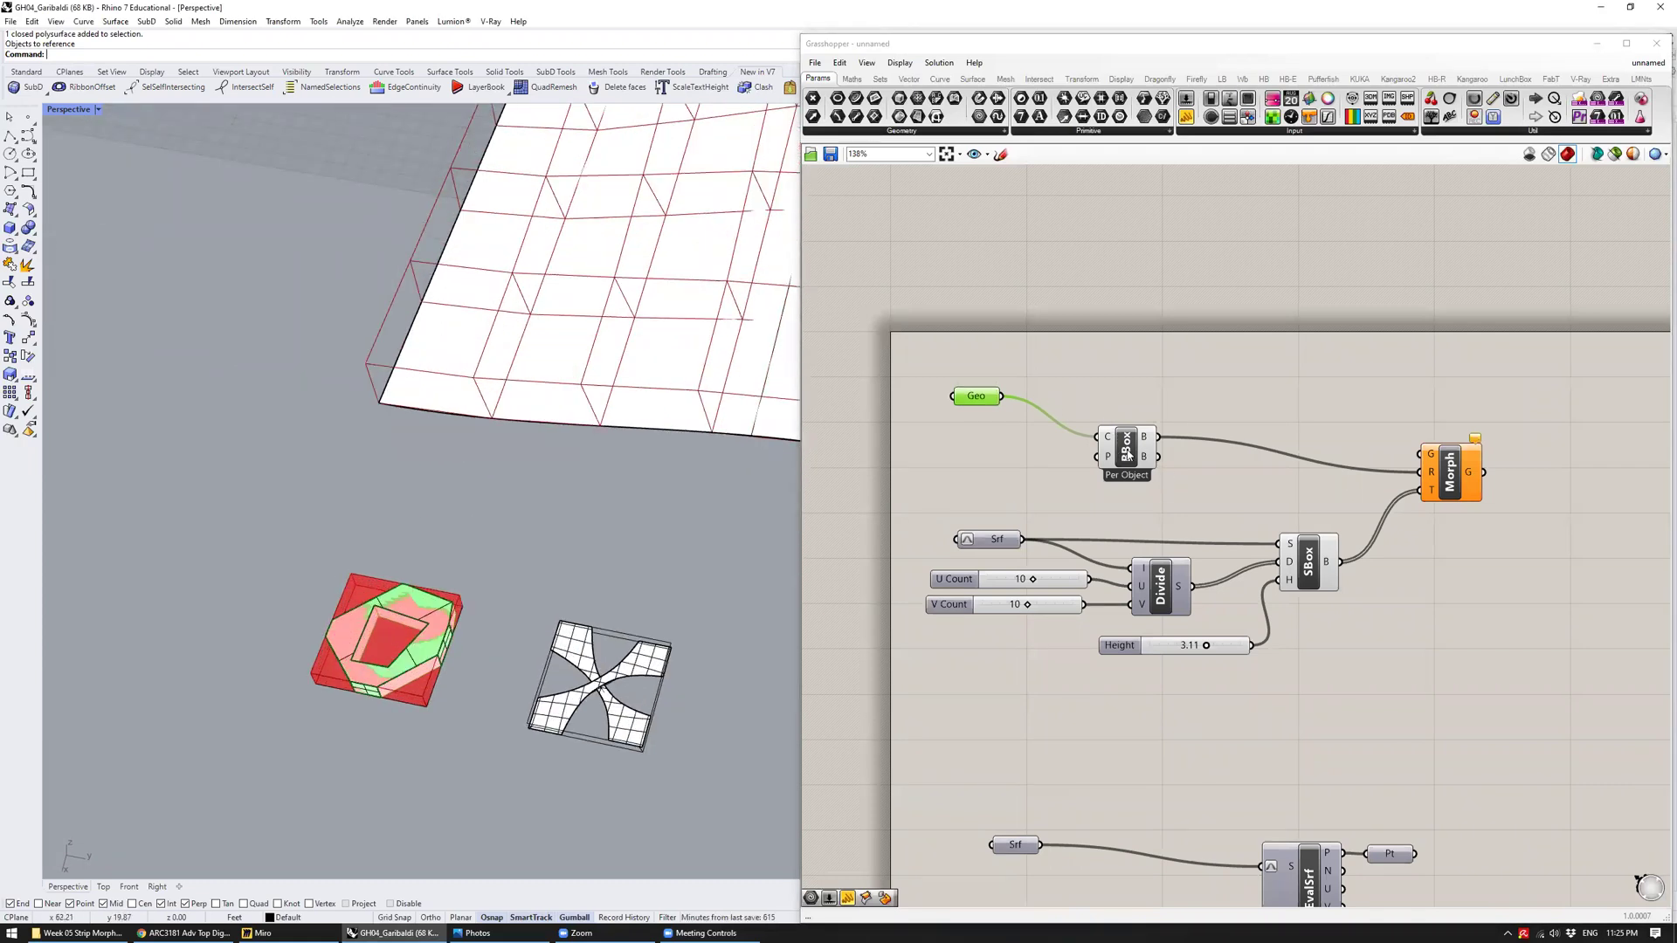
{"action": "left_click_drag", "start_coordinate": [1127, 452], "coordinate": [1127, 463]}
{"action": "left_click_drag", "start_coordinate": [1002, 395], "coordinate": [1420, 454]}
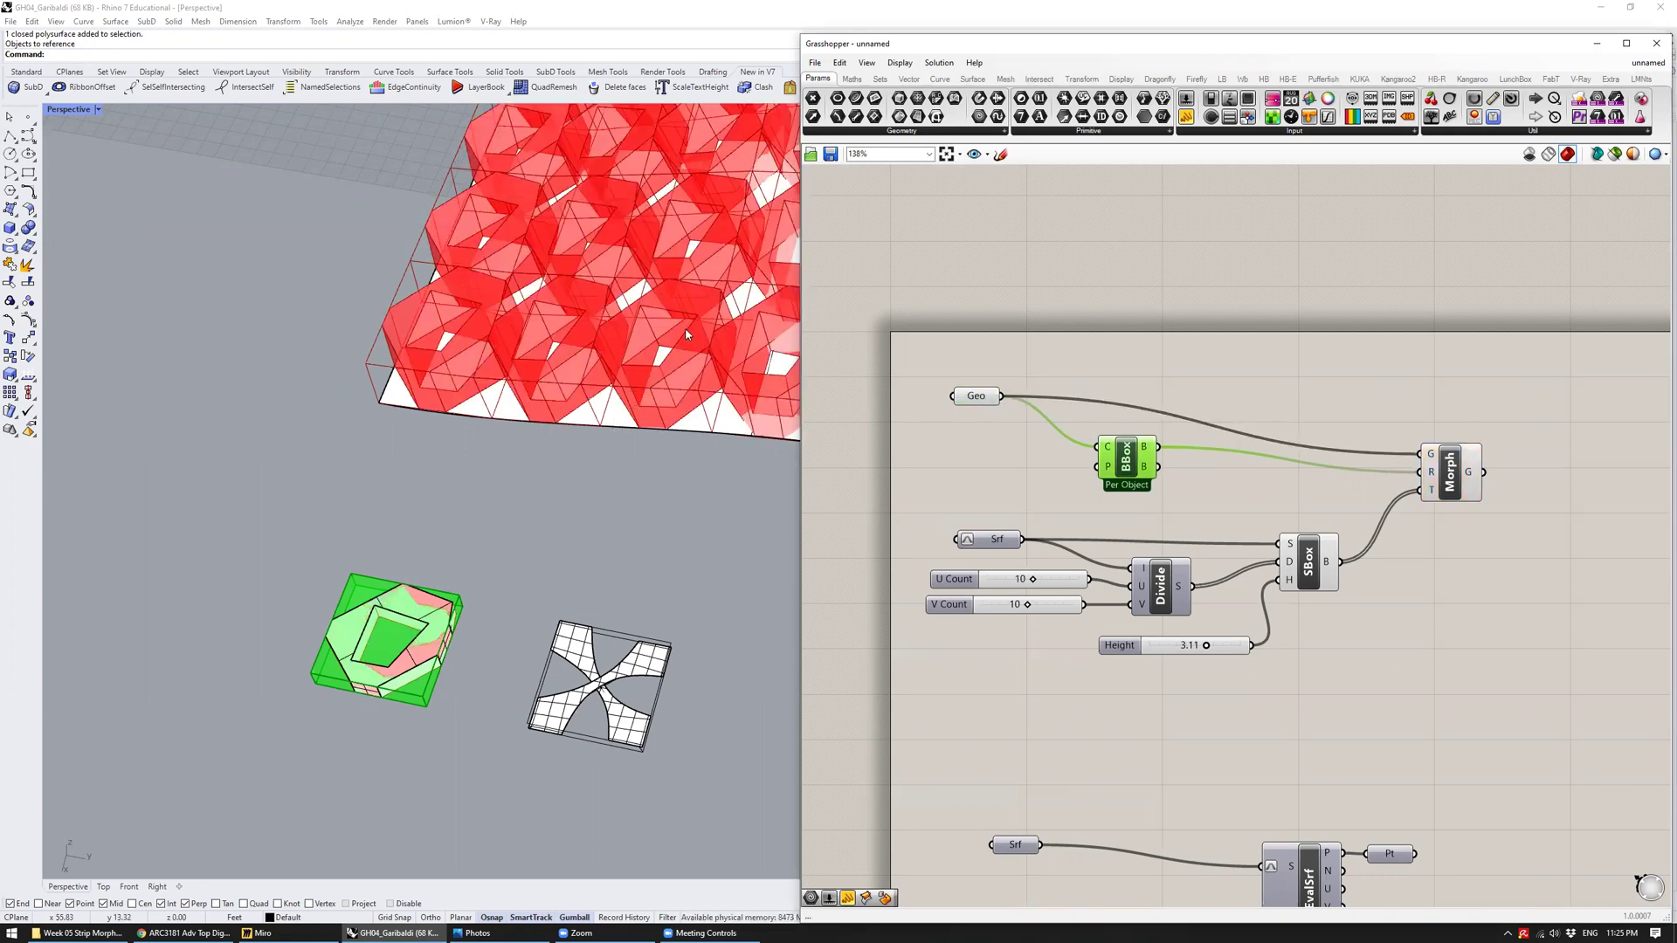
Examine the morphed modules across the curved surface from above, up close and from the side, comparing them with the original module
{"action": "scroll", "coordinate": [686, 335], "scroll_direction": "down", "scroll_amount": 3}
{"action": "right_click_drag", "start_coordinate": [643, 465], "coordinate": [524, 515], "text": "shift"}
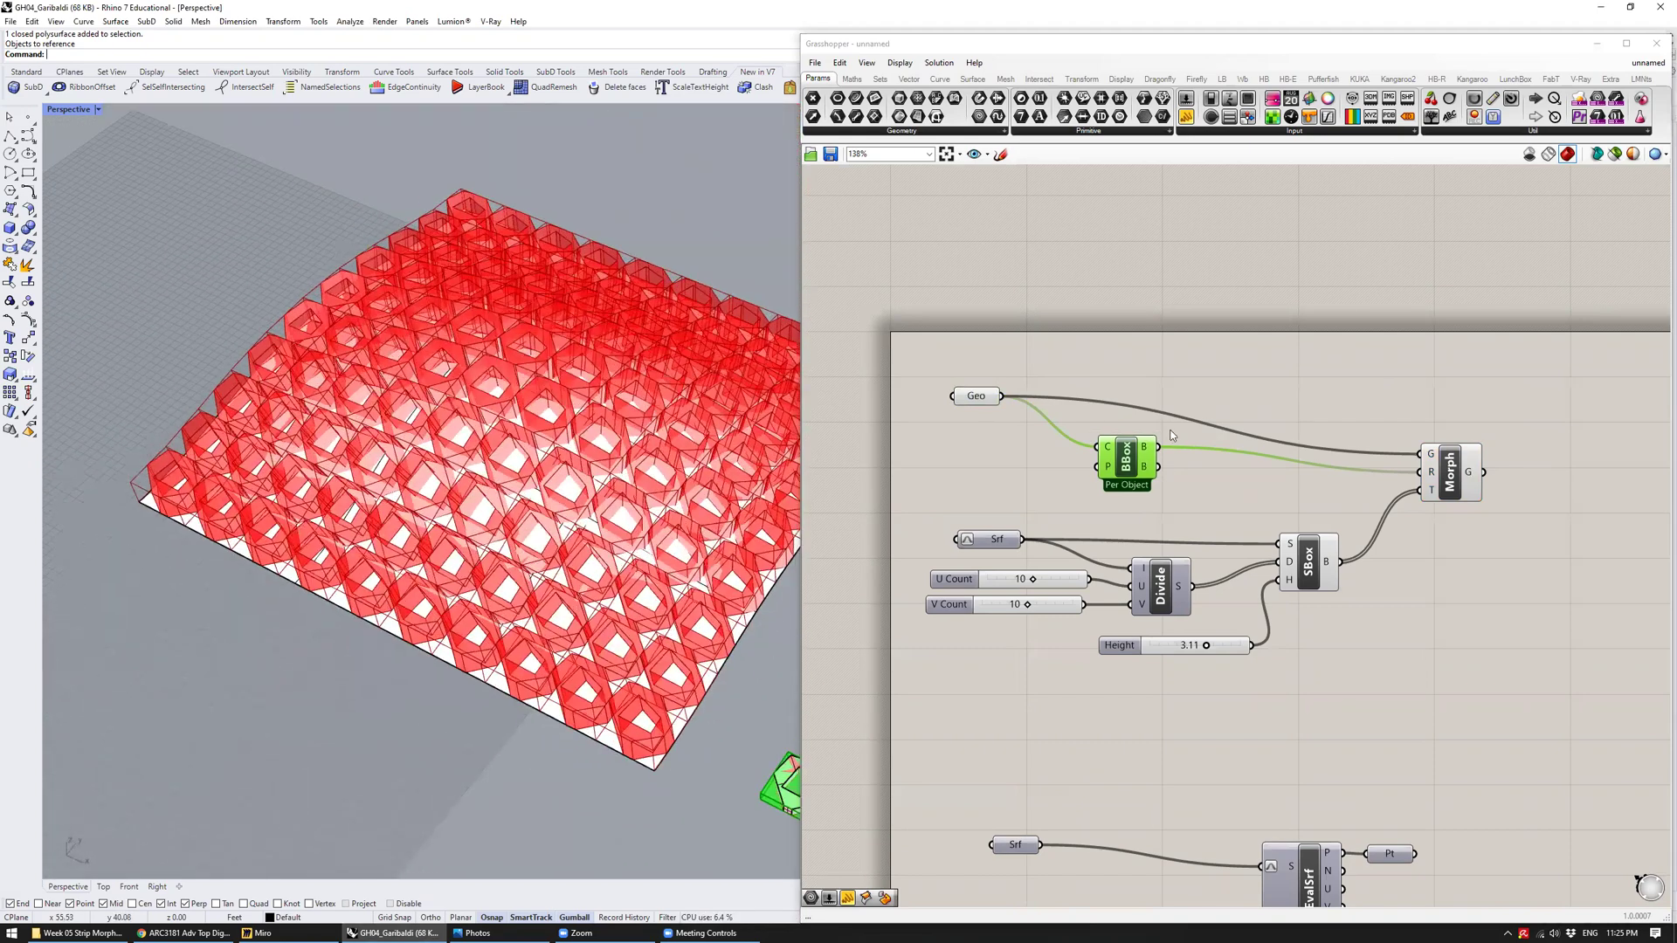
{"action": "left_click", "coordinate": [1449, 465]}
{"action": "right_click_drag", "start_coordinate": [670, 447], "coordinate": [469, 758]}
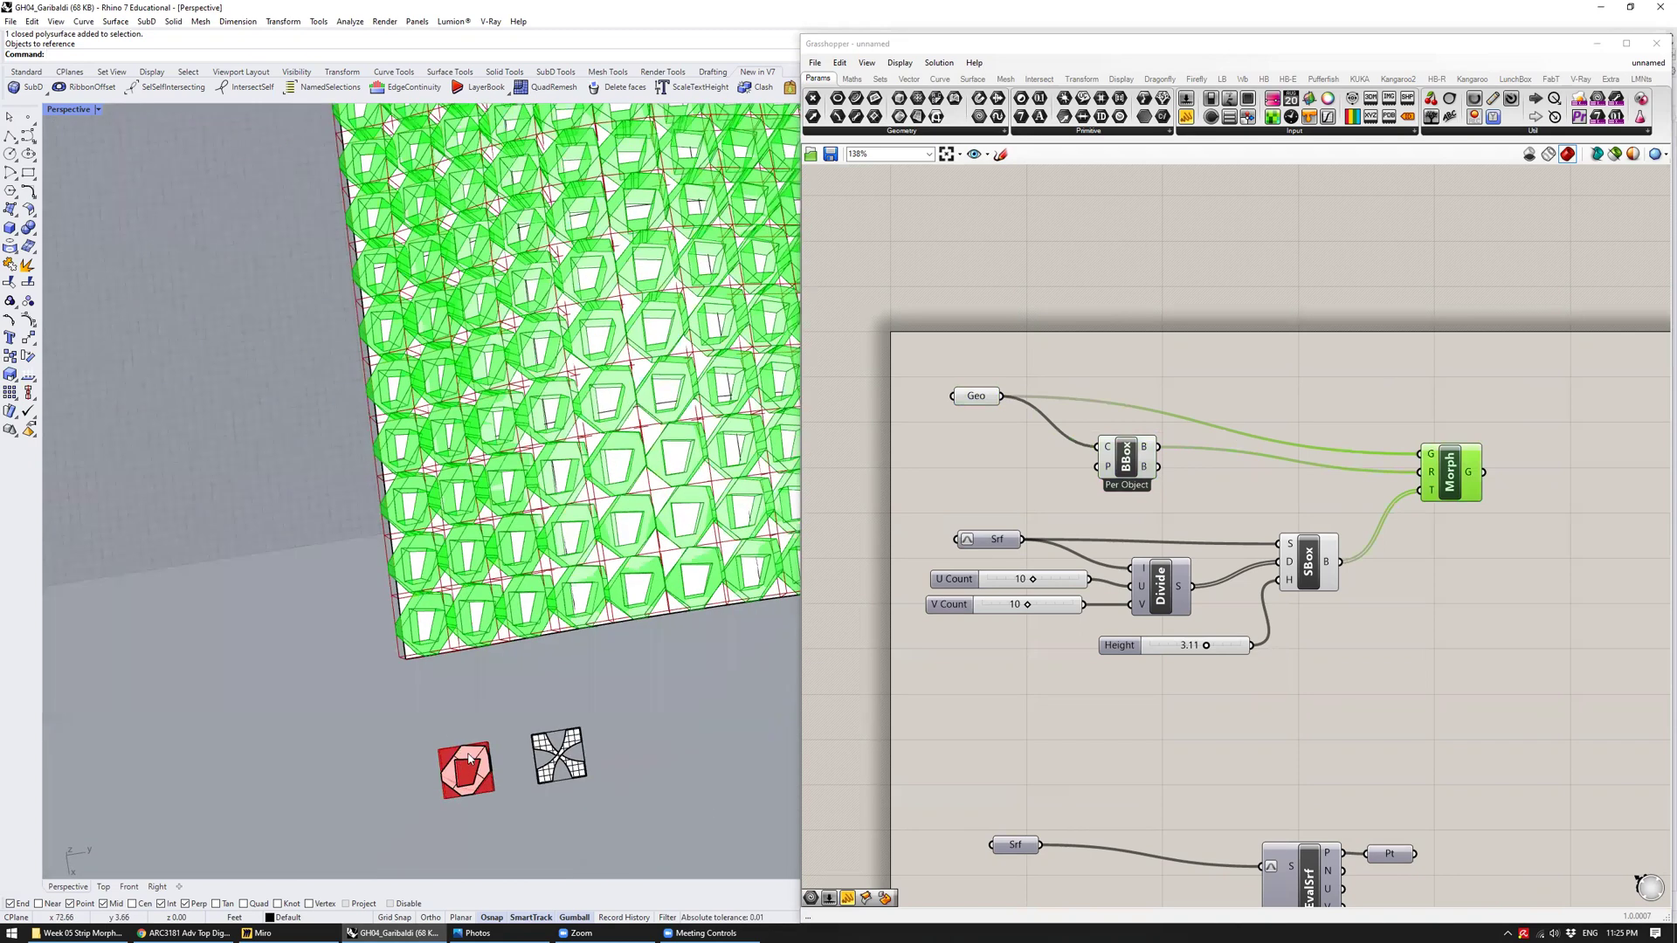
{"action": "right_click_drag", "start_coordinate": [695, 489], "coordinate": [614, 505], "text": "shift"}
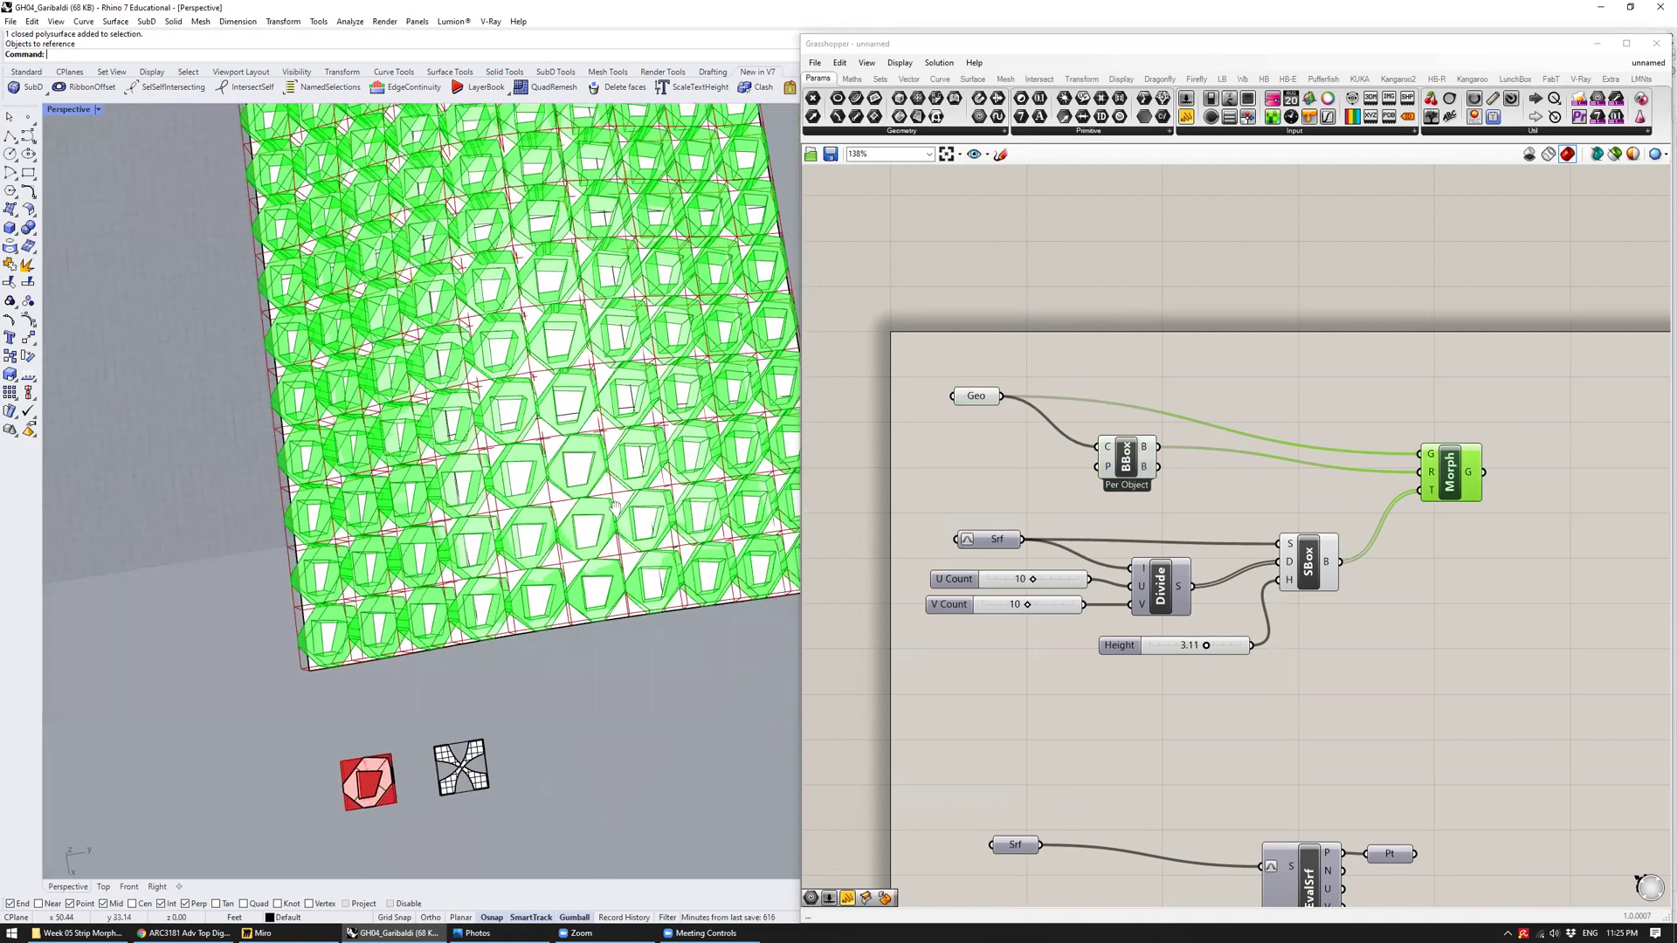
{"action": "scroll", "coordinate": [615, 541], "scroll_direction": "up", "scroll_amount": 5}
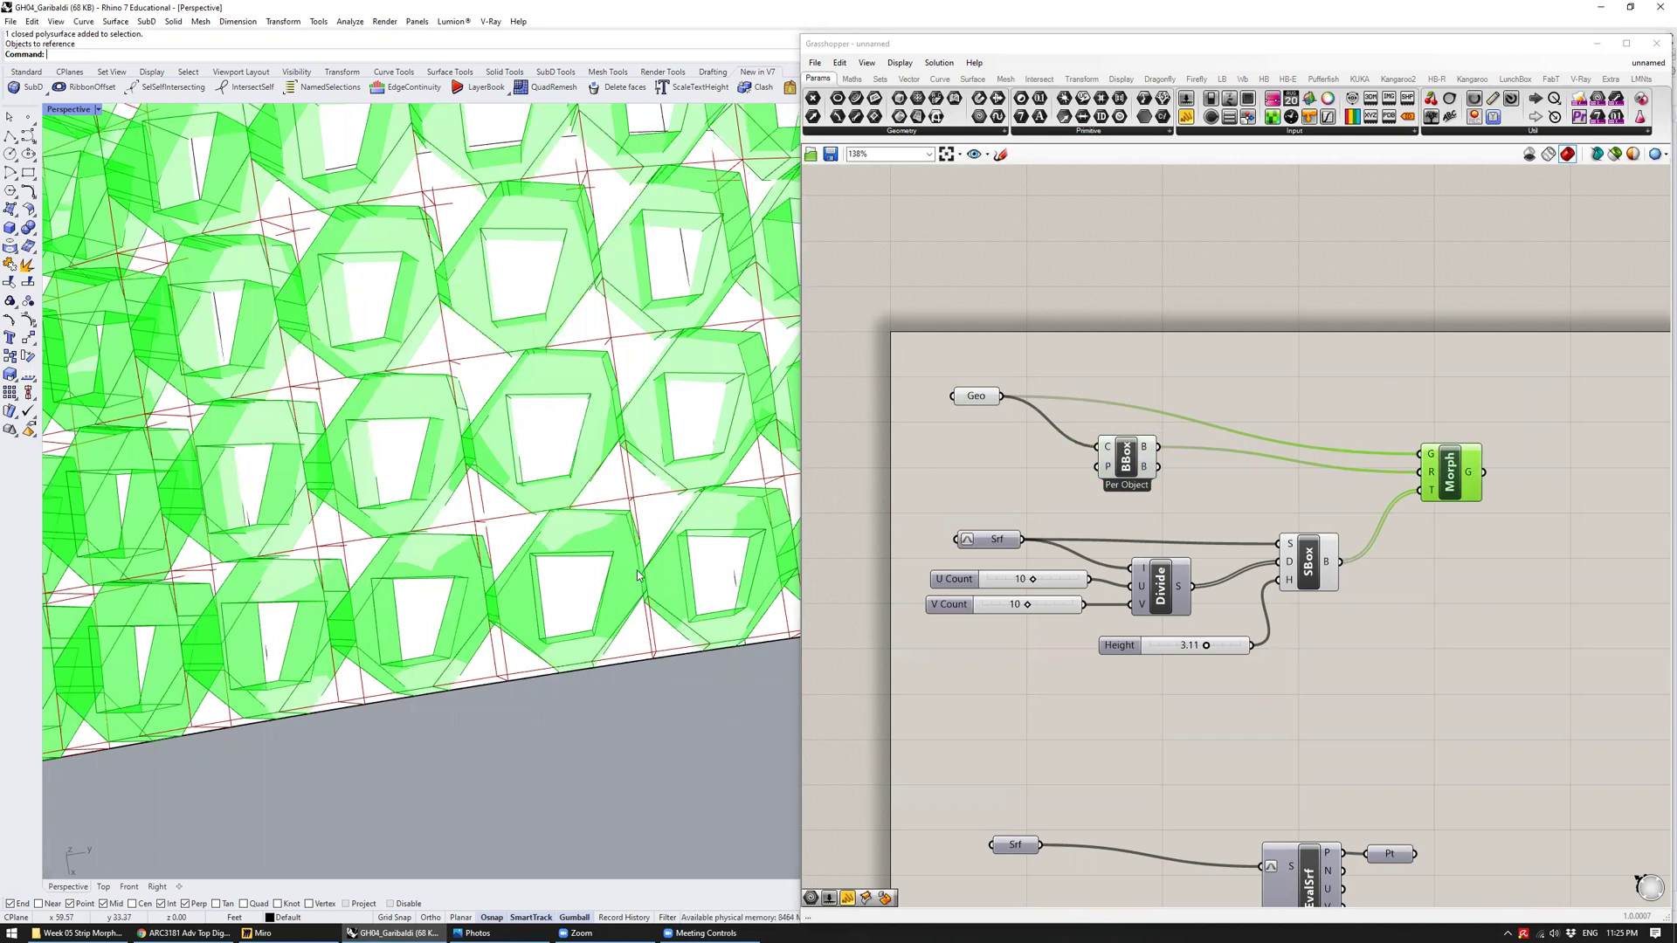
{"action": "right_click_drag", "start_coordinate": [637, 575], "coordinate": [490, 354]}
{"action": "scroll", "coordinate": [592, 508], "scroll_direction": "down", "scroll_amount": 4}
{"action": "scroll", "coordinate": [602, 415], "scroll_direction": "up", "scroll_amount": 5}
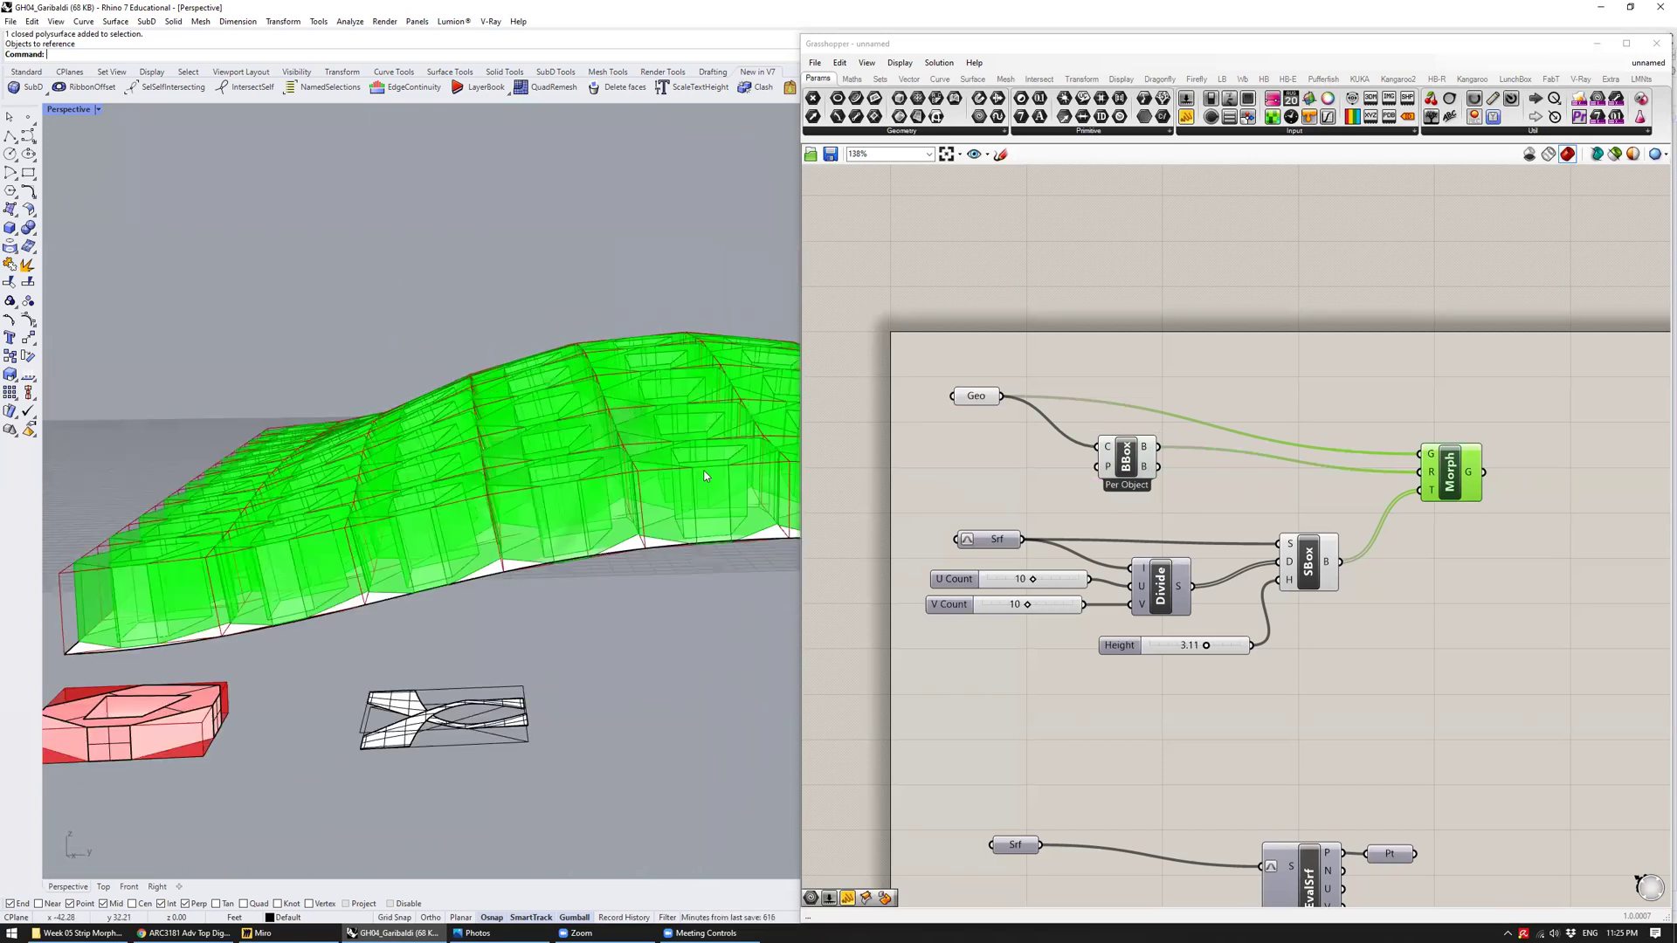
Lower the surface box height slider to 1.71 and compare the morphed modules' thickness with the original from a low angle
{"action": "scroll", "coordinate": [1205, 686], "scroll_direction": "up", "scroll_amount": 3}
{"action": "left_click_drag", "start_coordinate": [1205, 608], "coordinate": [1144, 609]}
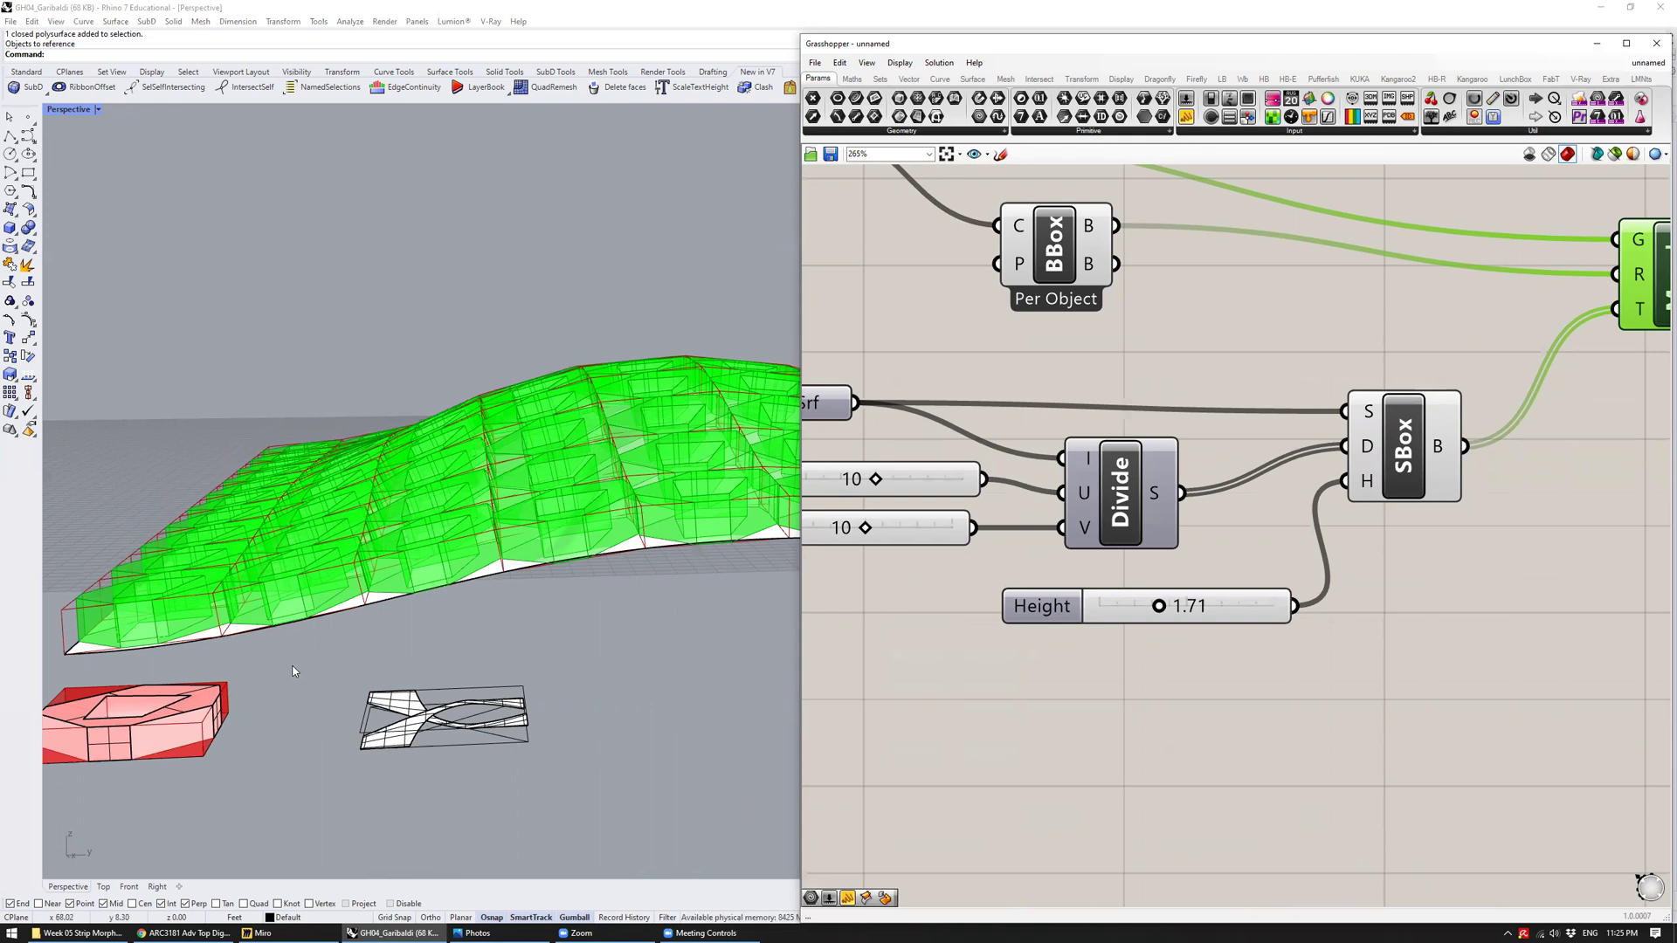
{"action": "right_click_drag", "start_coordinate": [293, 671], "coordinate": [276, 629]}
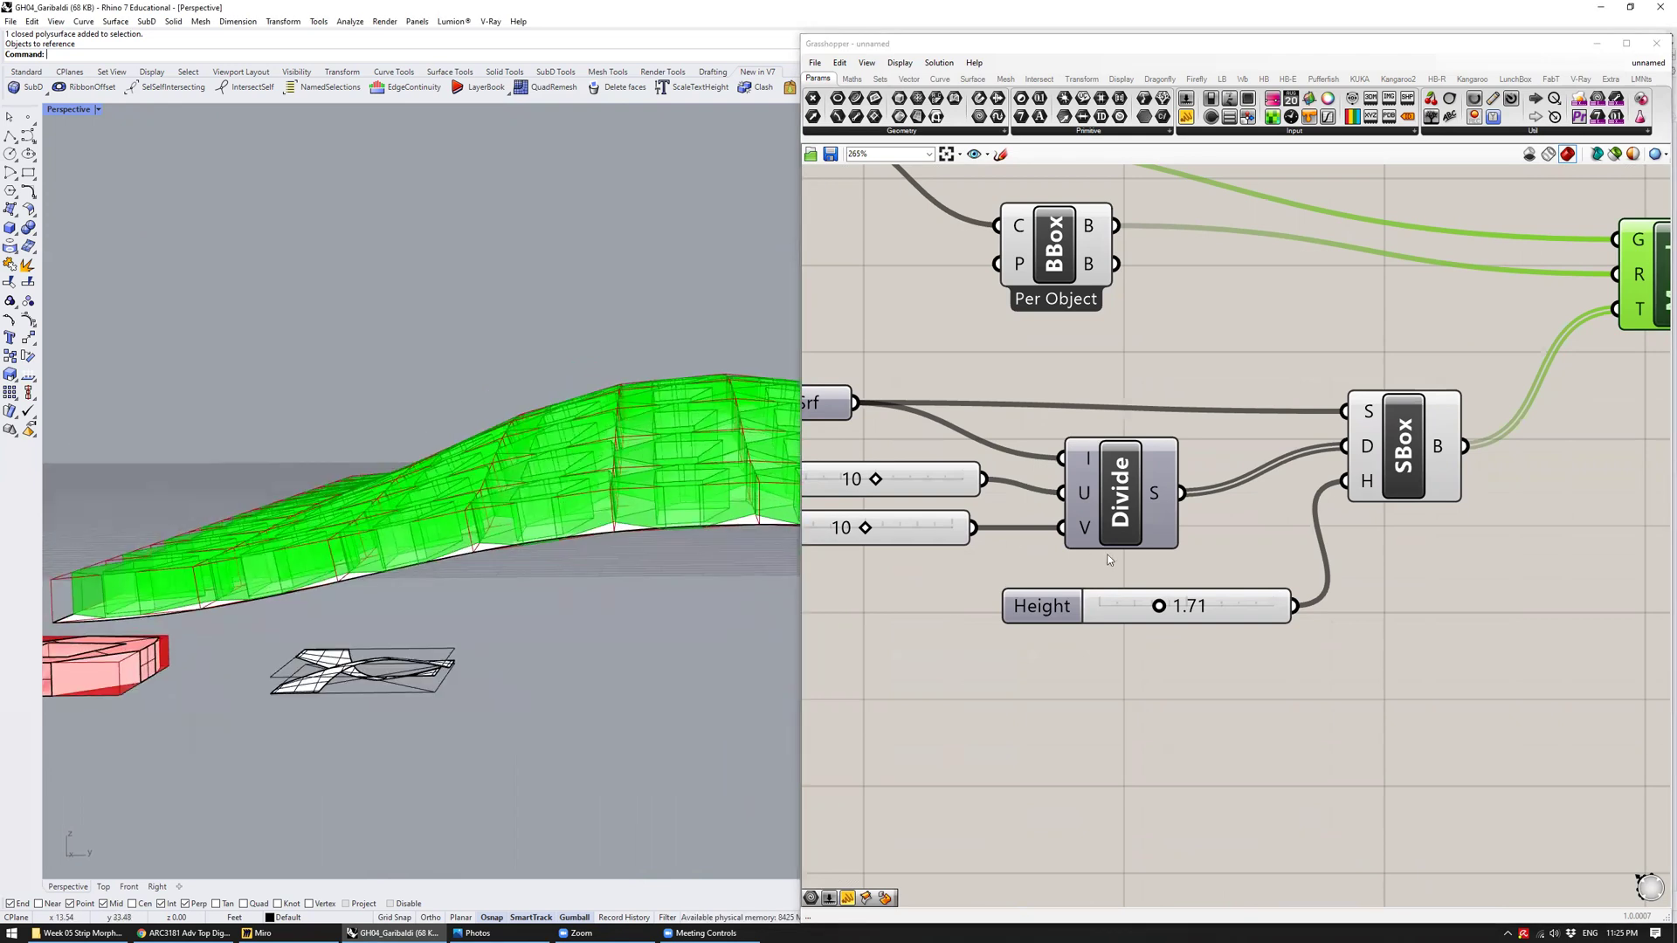
Set the surface box height to exactly 1.00 and check the flatter morphed modules on the surface
{"action": "double_click", "coordinate": [1126, 609]}
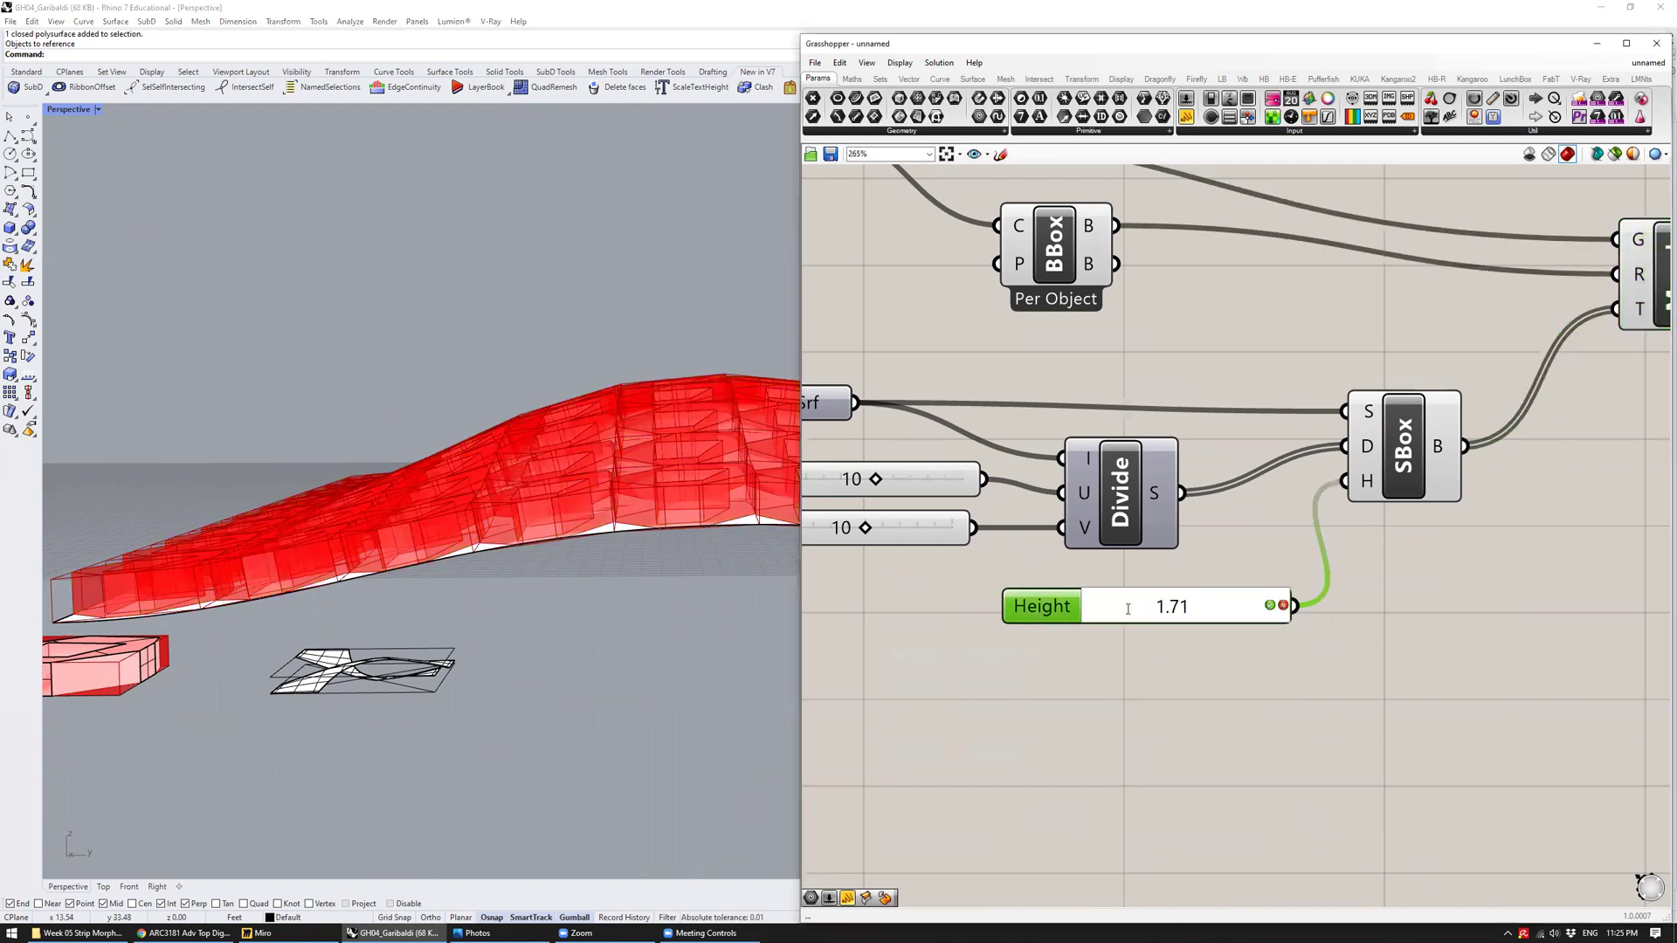
{"action": "type", "text": "1.00"}
{"action": "key", "text": "Return"}
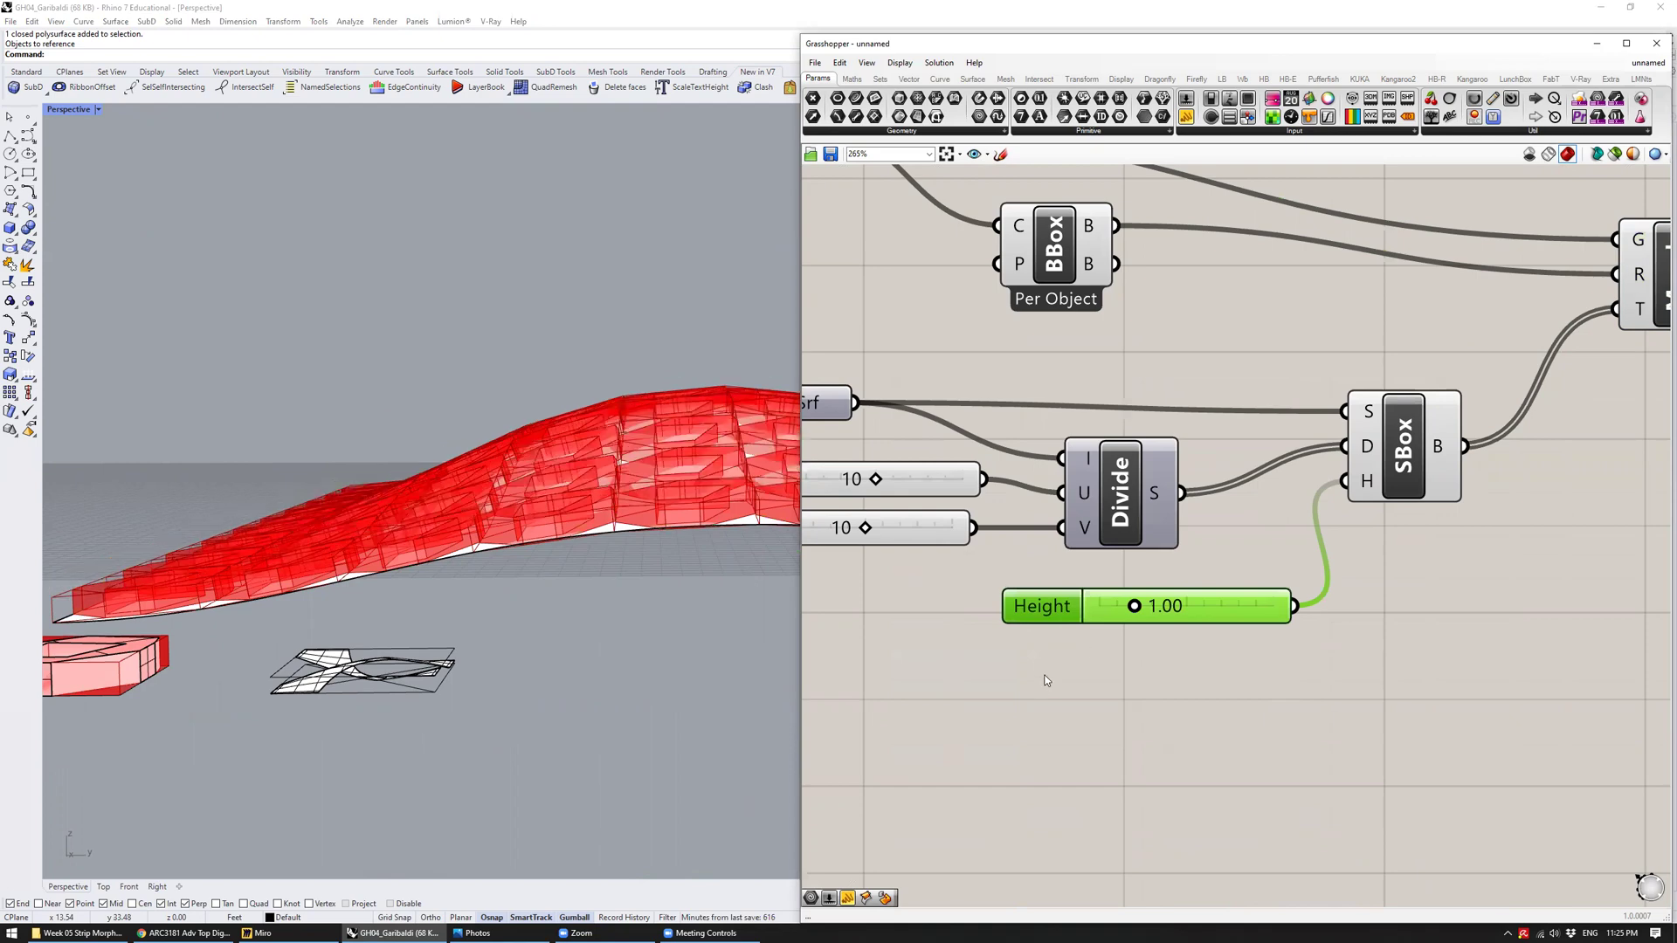
{"action": "right_click_drag", "start_coordinate": [658, 566], "coordinate": [491, 566]}
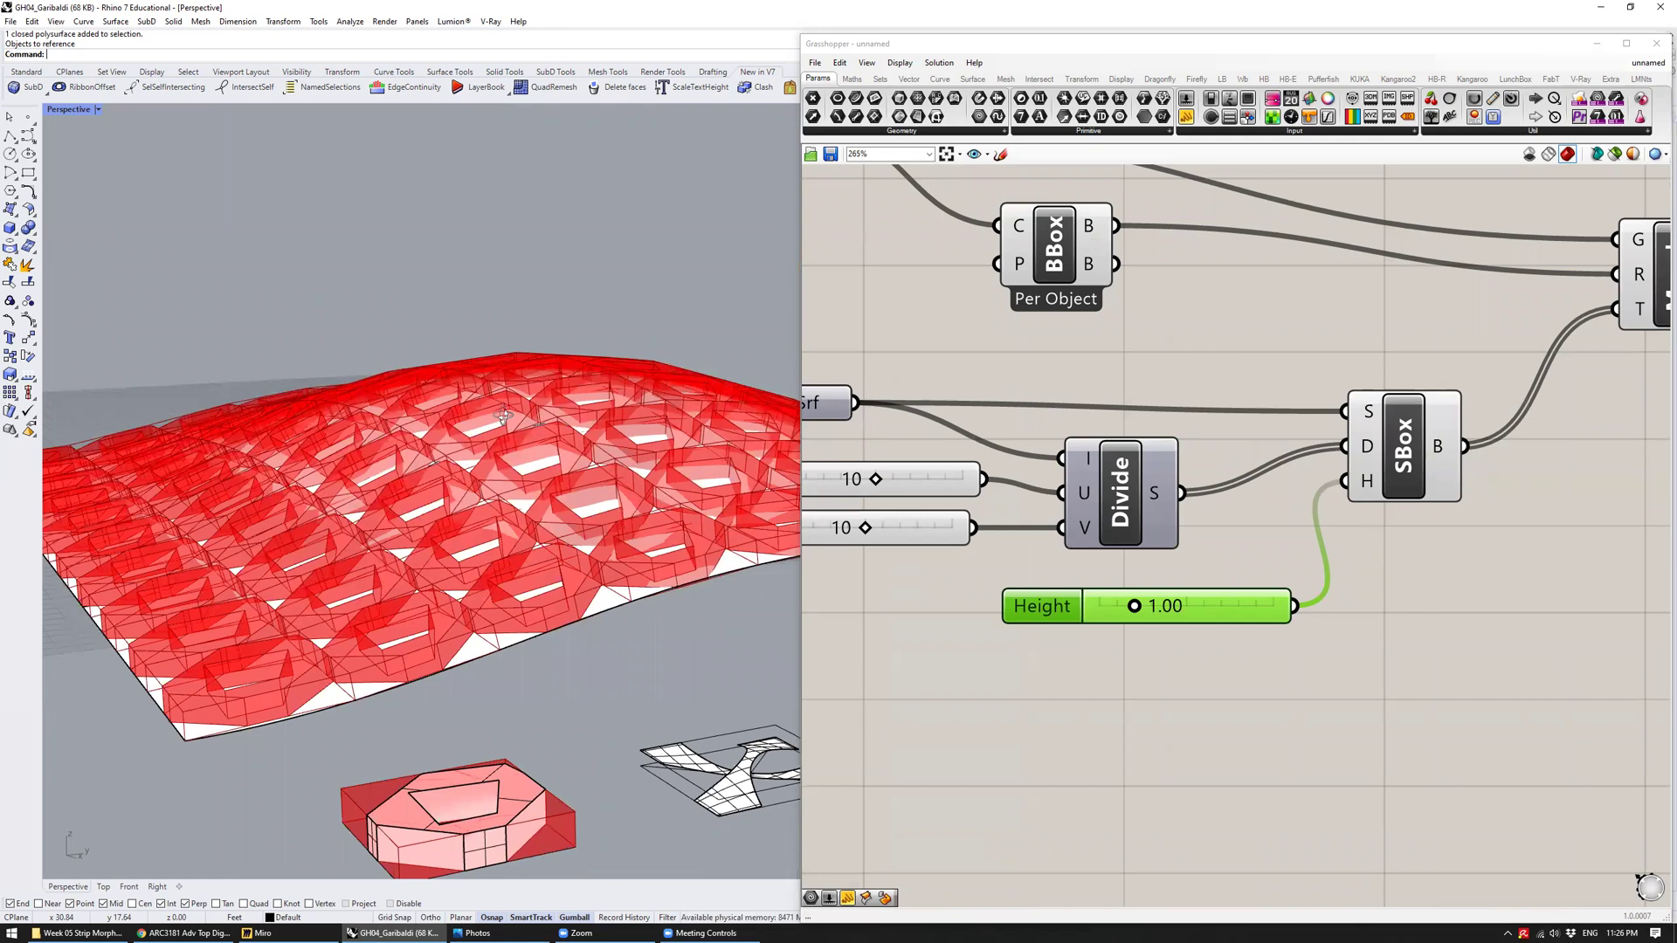
{"action": "scroll", "coordinate": [491, 566], "scroll_direction": "up", "scroll_amount": 3}
{"action": "scroll", "coordinate": [502, 525], "scroll_direction": "down", "scroll_amount": 9}
Reassign the Geo parameter with multiple geometries, referencing the two crossing curved strips of the X-shaped module
{"action": "right_click_drag", "start_coordinate": [572, 588], "coordinate": [537, 594]}
{"action": "scroll", "coordinate": [458, 603], "scroll_direction": "up", "scroll_amount": 8}
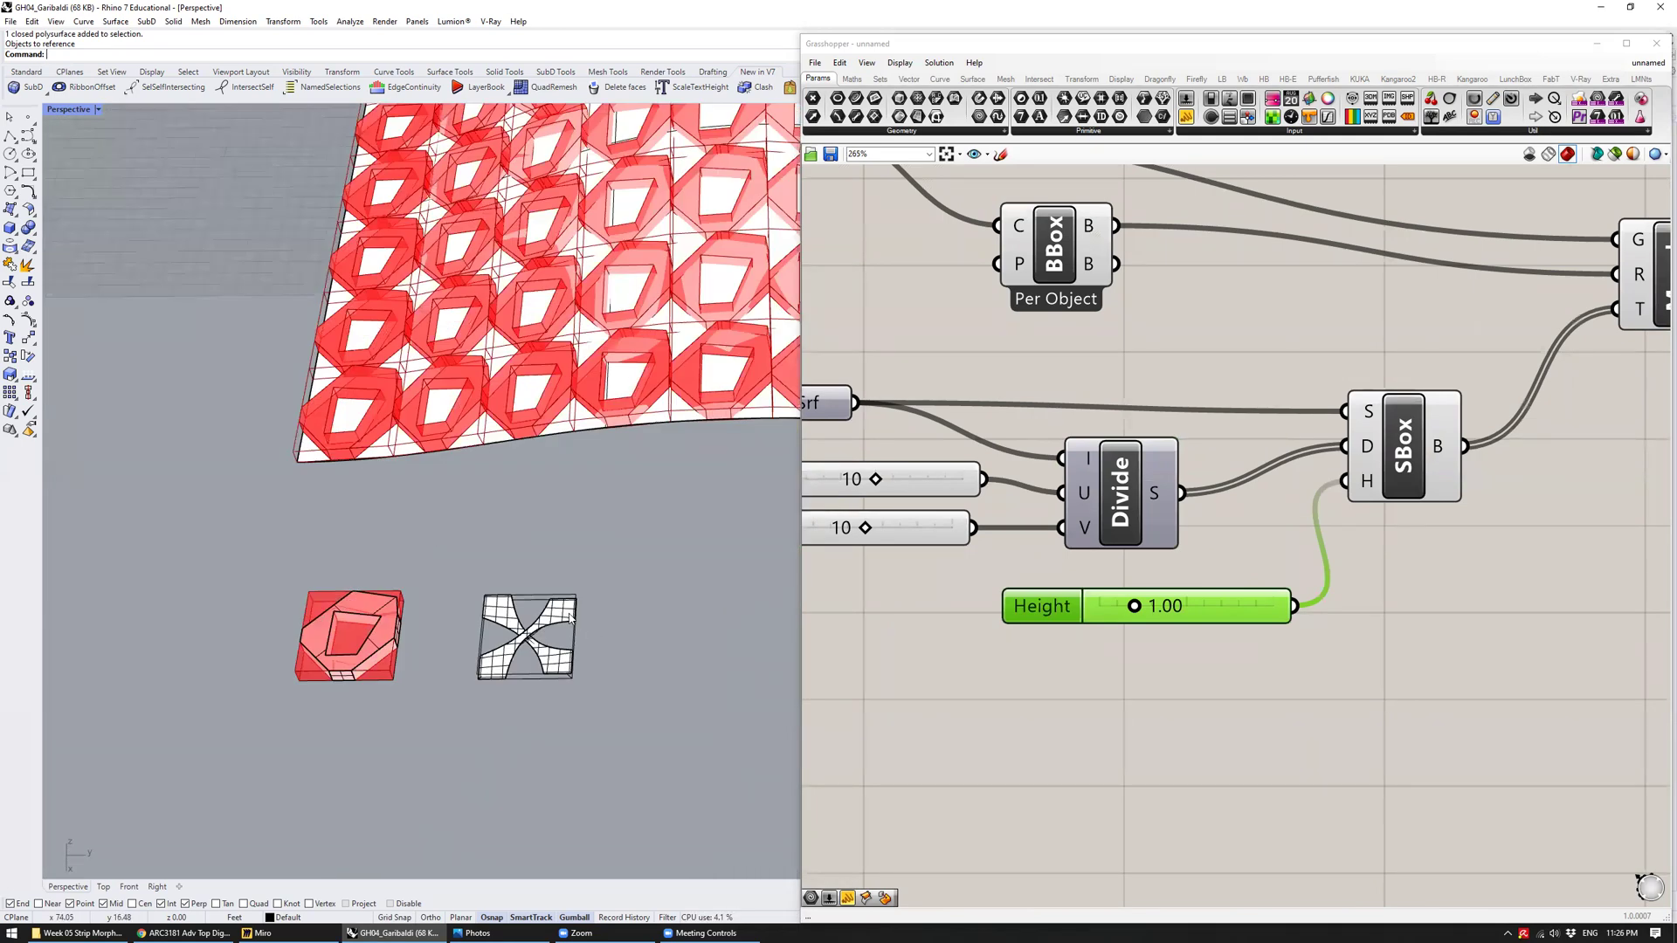
{"action": "scroll", "coordinate": [1327, 668], "scroll_direction": "down", "scroll_amount": 2}
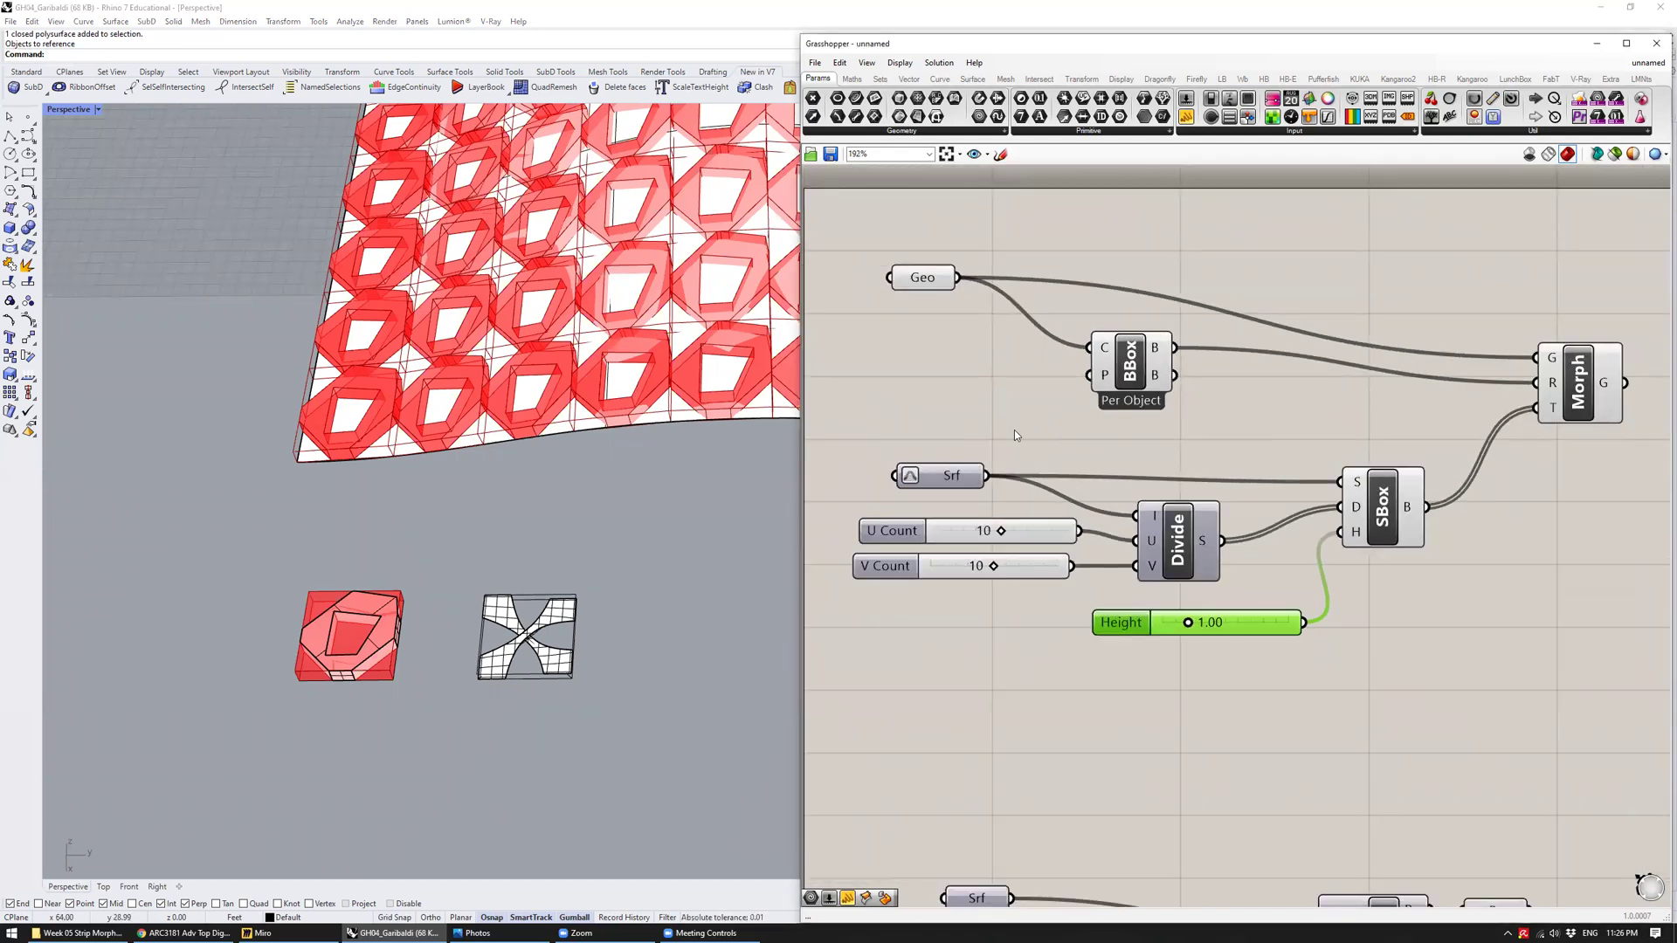
{"action": "left_click", "coordinate": [917, 279]}
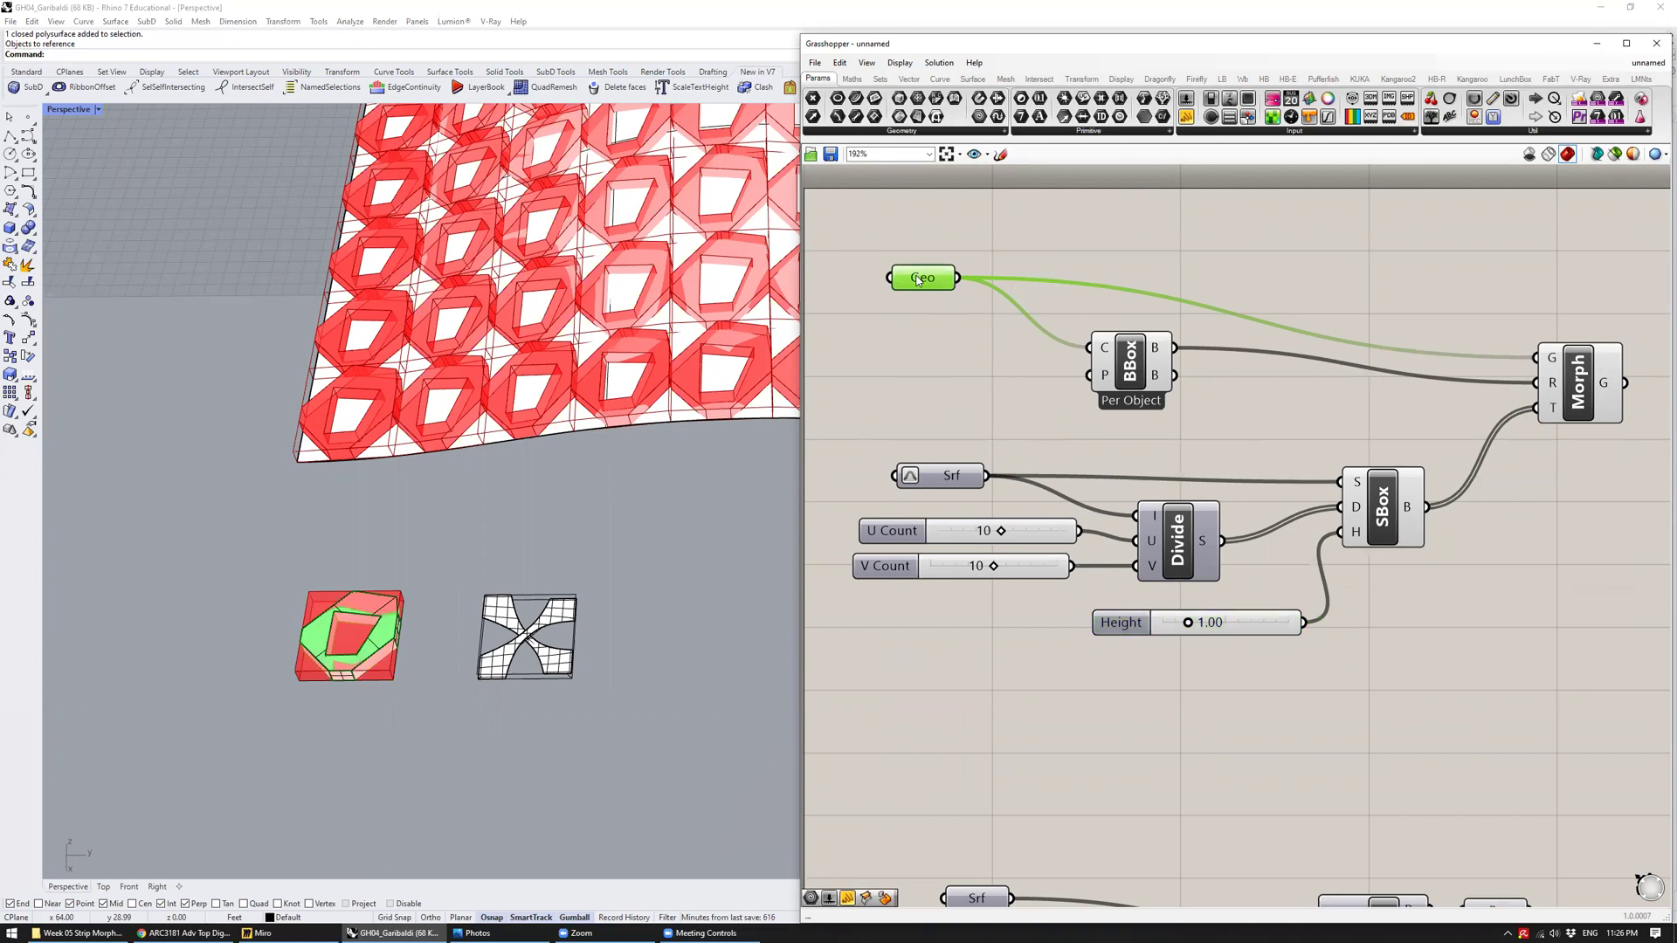
{"action": "right_click", "coordinate": [917, 279]}
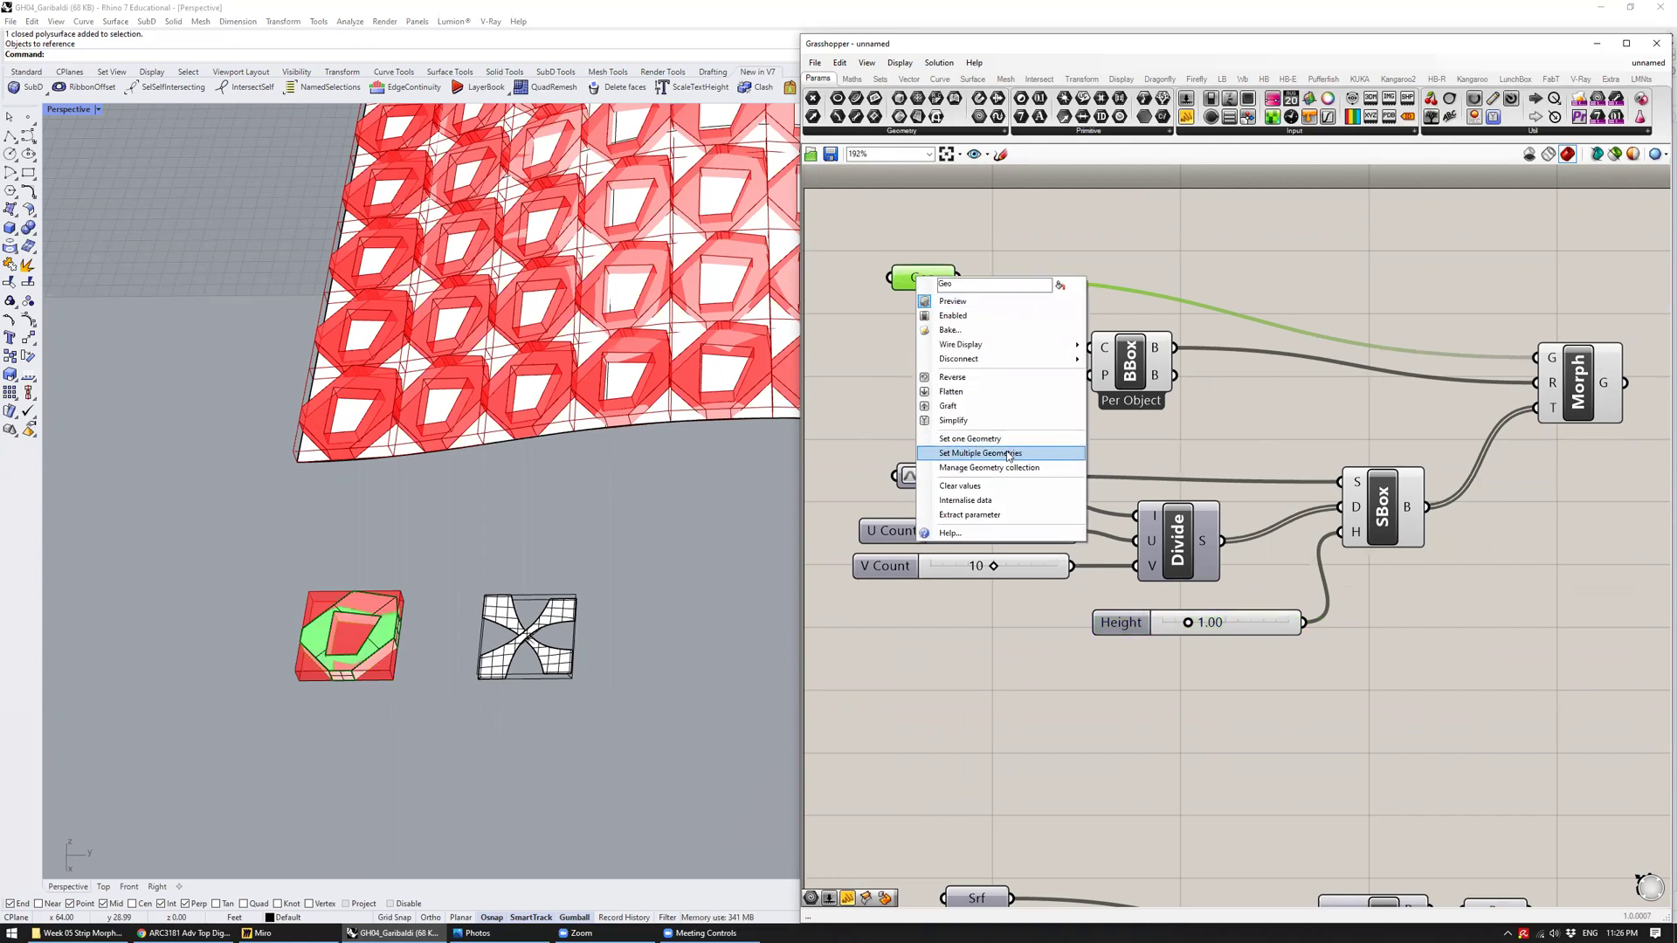
{"action": "left_click", "coordinate": [978, 452]}
{"action": "scroll", "coordinate": [524, 672], "scroll_direction": "up", "scroll_amount": 5}
{"action": "left_click", "coordinate": [559, 559]}
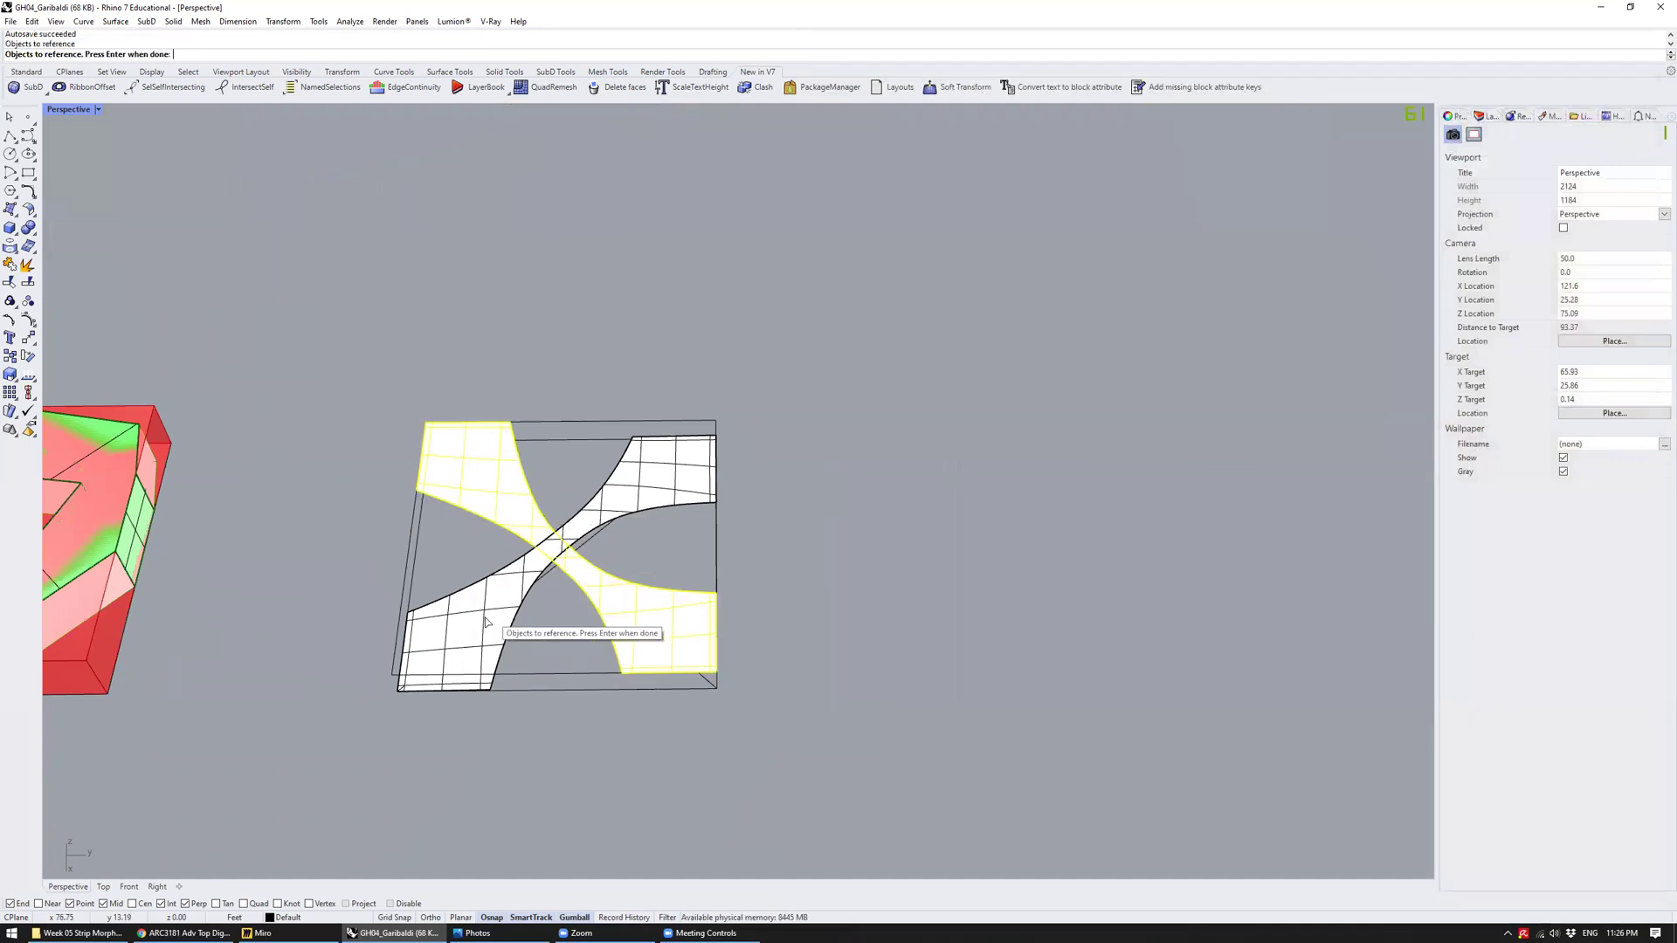
{"action": "key", "text": "Return"}
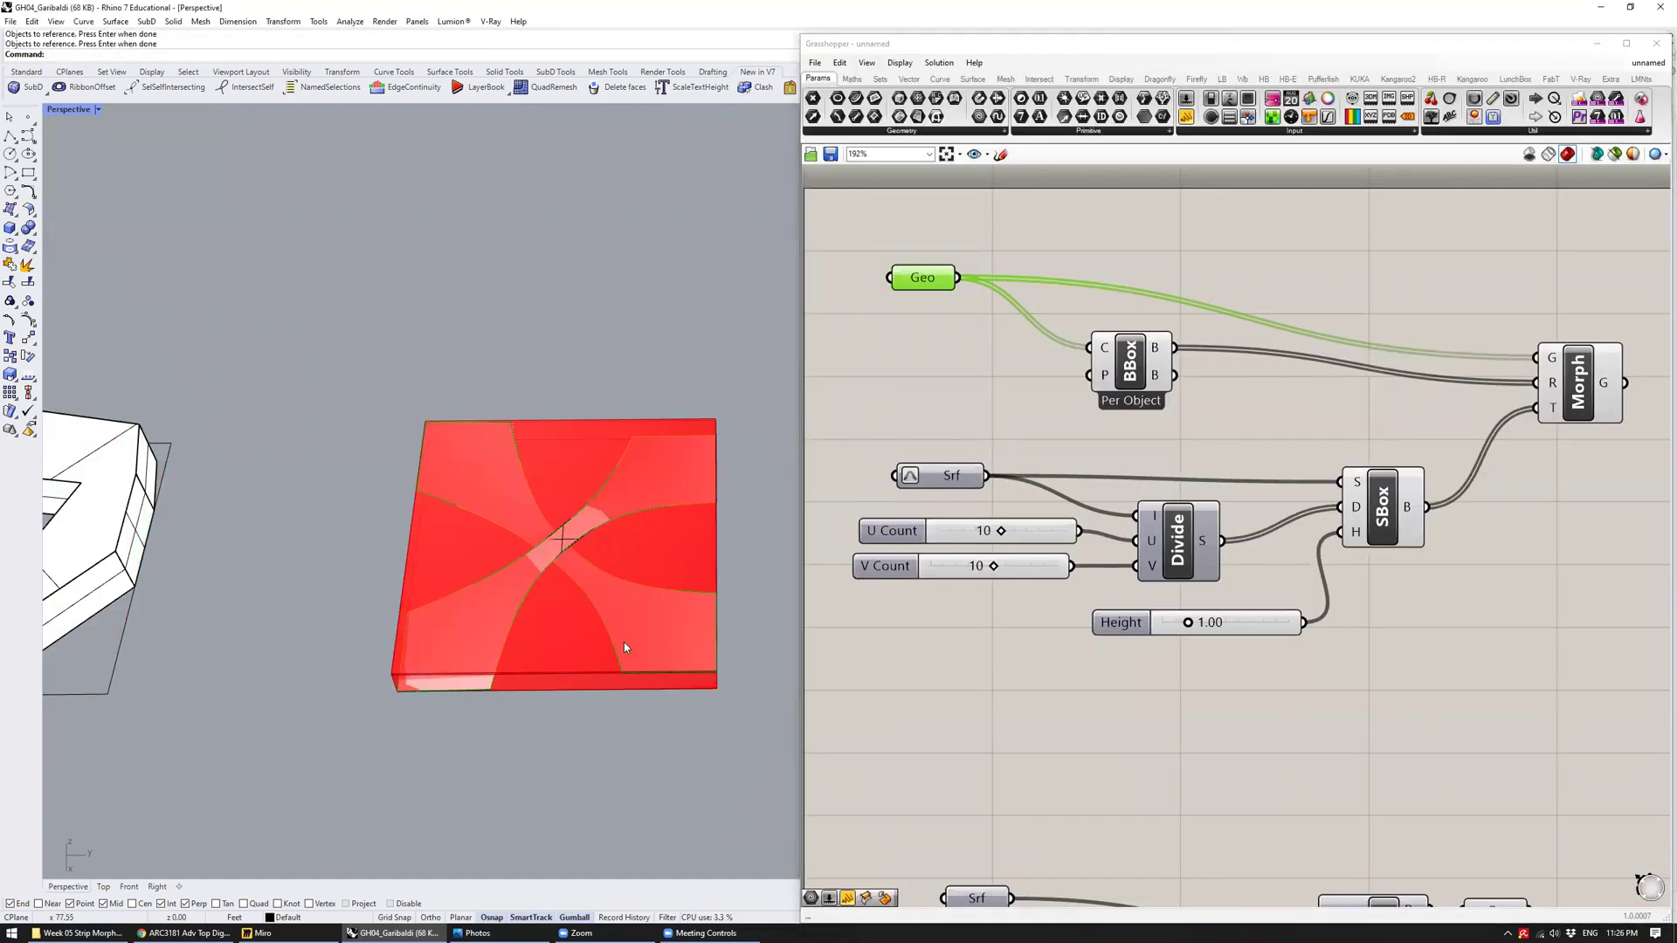
Compare the X-shaped module and its bounding boxes with the pattern morphed across the curved surface
{"action": "right_click_drag", "start_coordinate": [1291, 407], "coordinate": [1253, 434]}
{"action": "scroll", "coordinate": [599, 416], "scroll_direction": "down", "scroll_amount": 5}
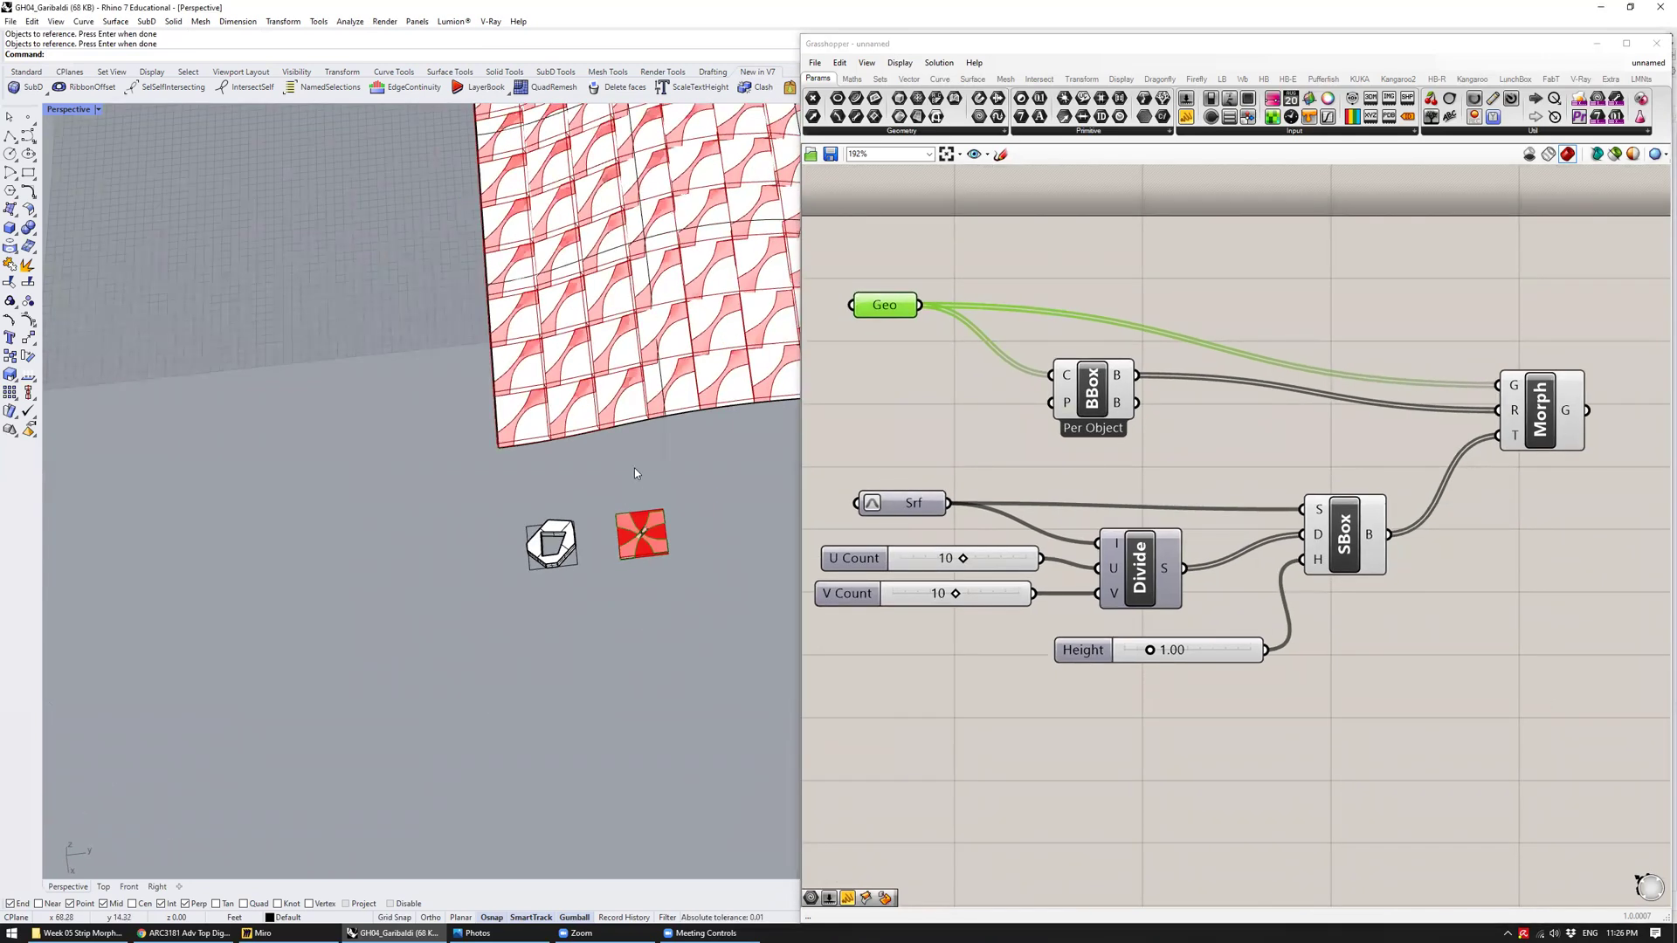
{"action": "right_click_drag", "start_coordinate": [621, 440], "coordinate": [541, 495]}
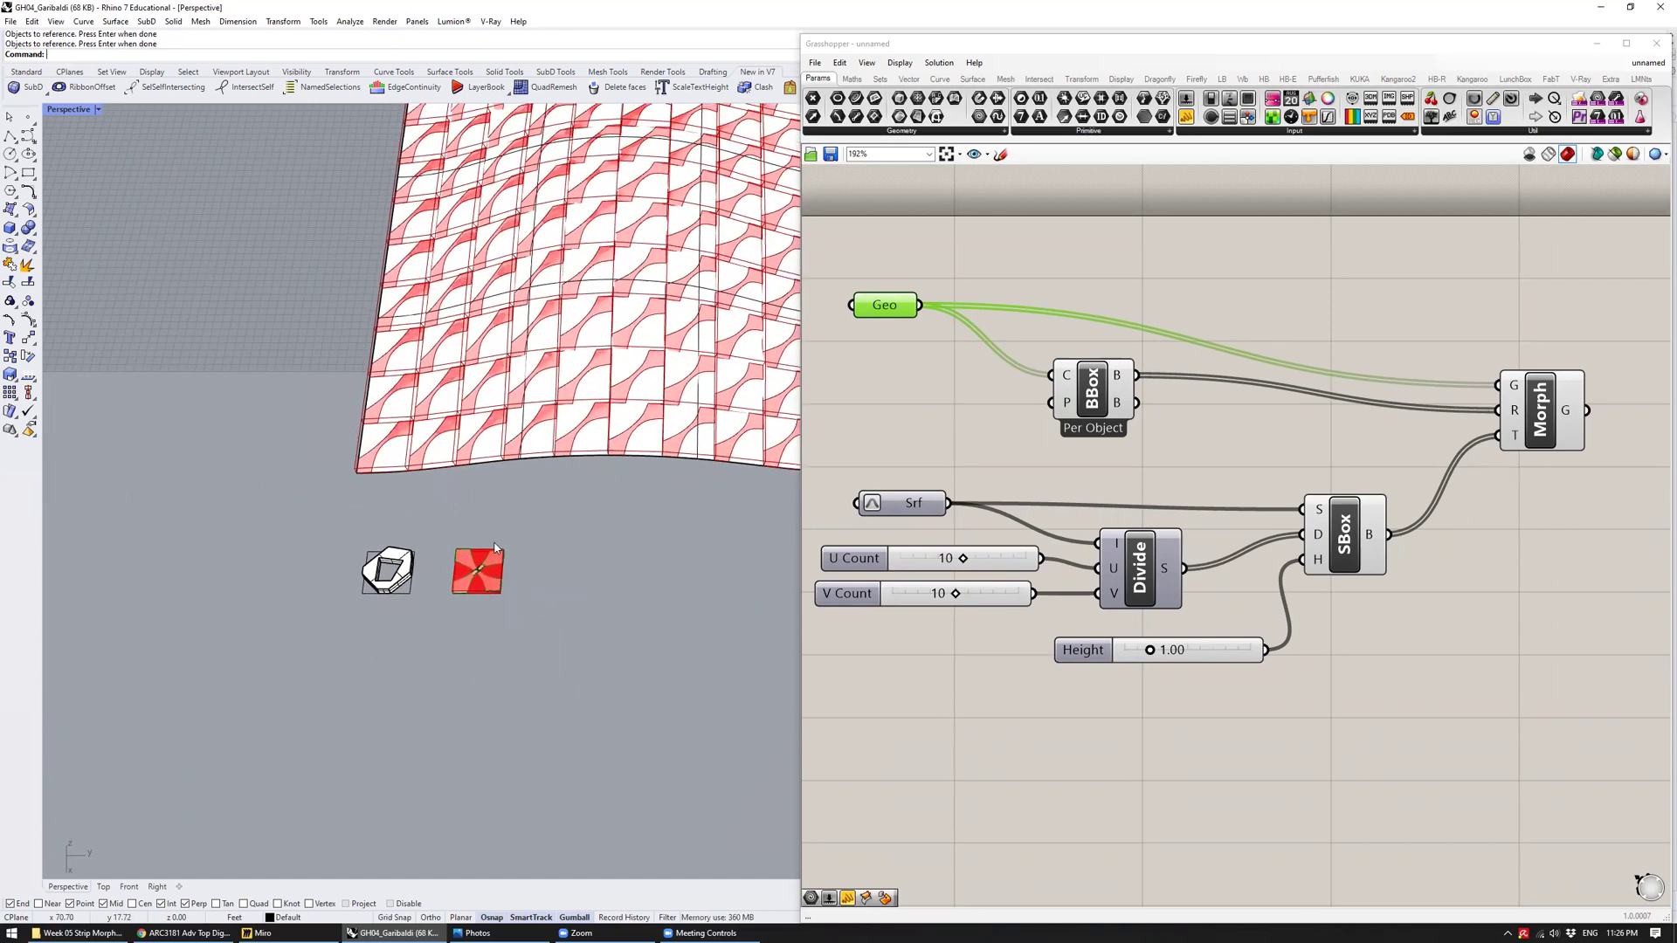
{"action": "scroll", "coordinate": [482, 577], "scroll_direction": "up", "scroll_amount": 3}
{"action": "scroll", "coordinate": [455, 564], "scroll_direction": "down", "scroll_amount": 2}
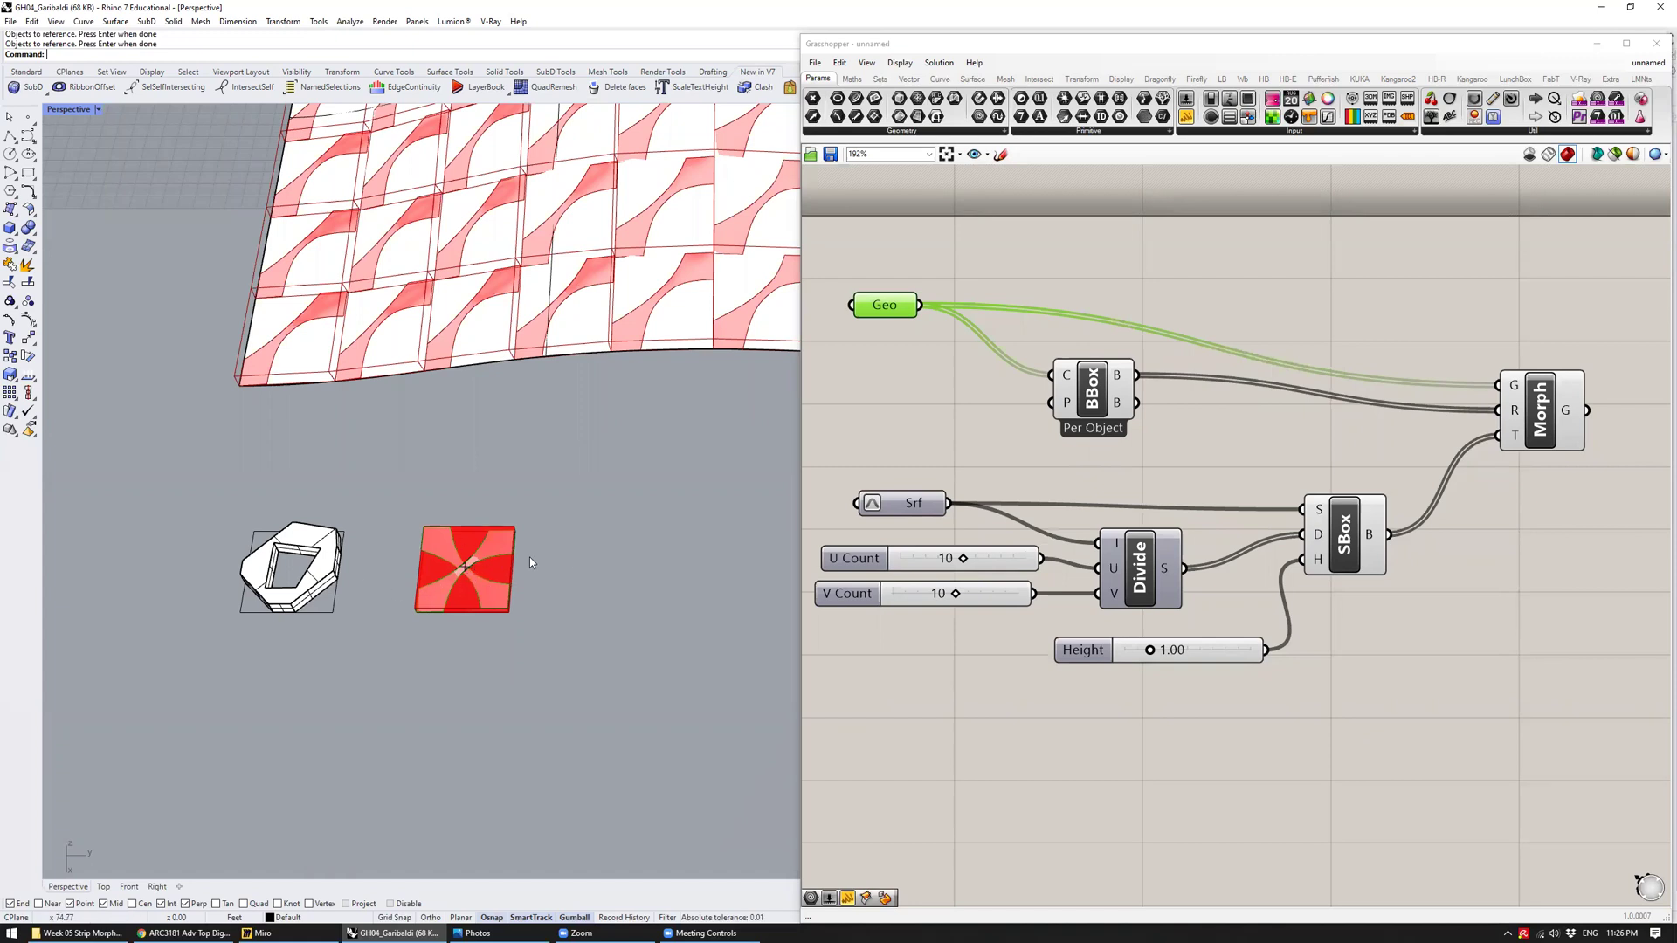
Move one strip of the X-shaped module aside in the Rhino viewport and inspect the separate bounding box around each strip
{"action": "mouse_move", "coordinate": [1120, 382]}
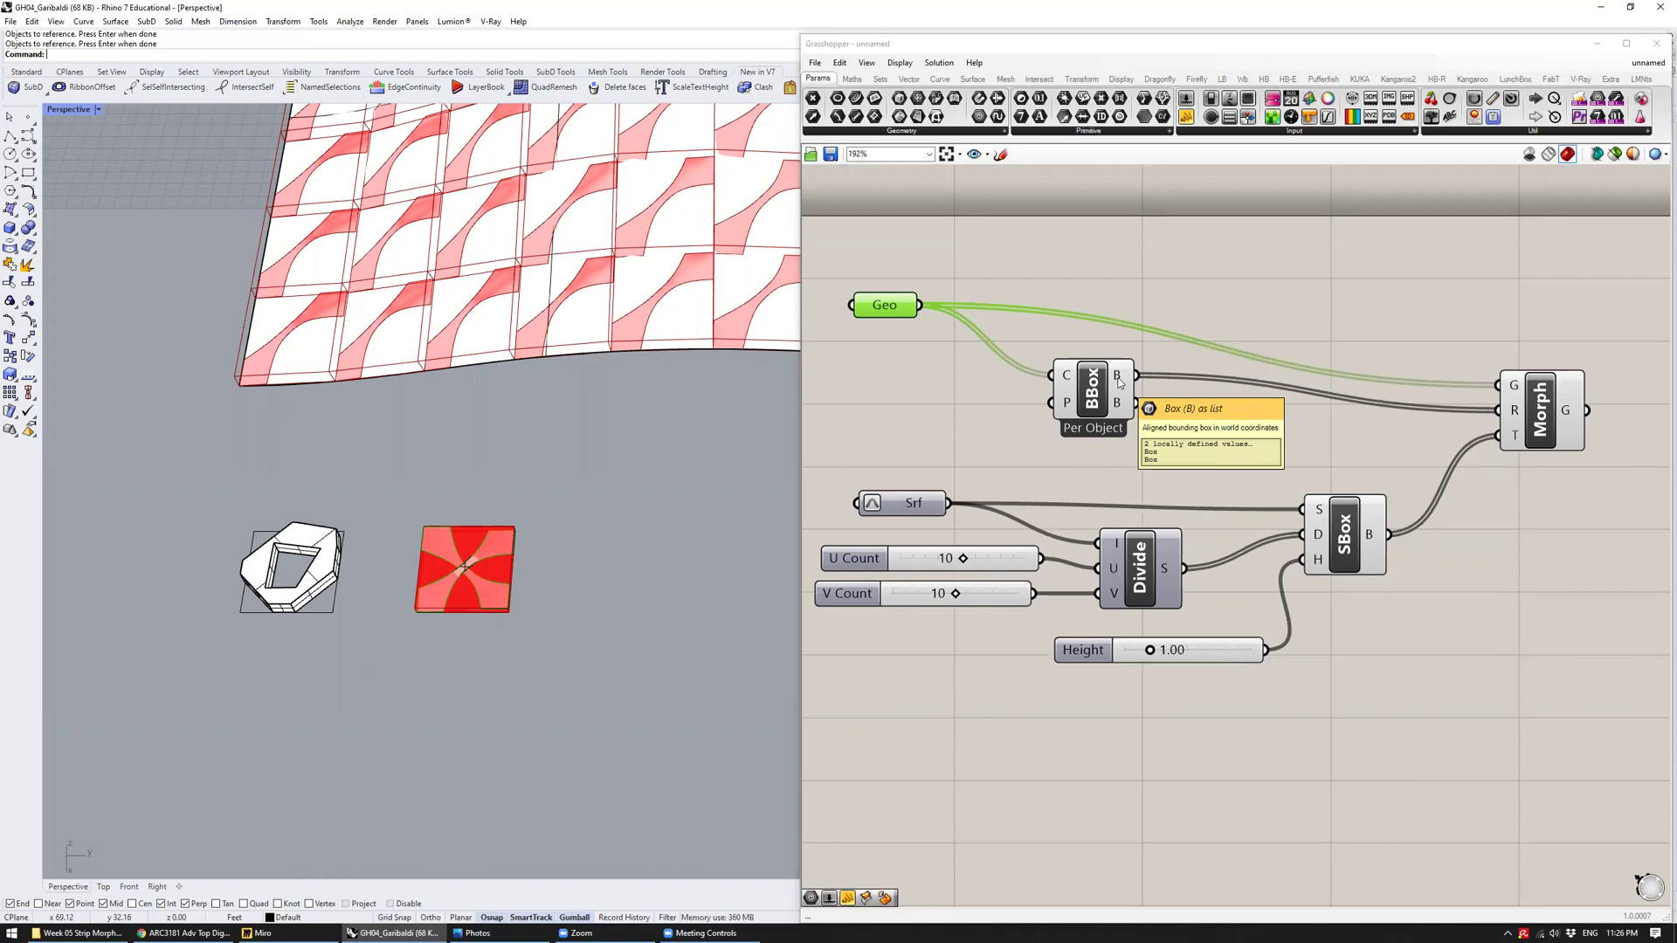
{"action": "scroll", "coordinate": [521, 614], "scroll_direction": "up", "scroll_amount": 8}
{"action": "mouse_move", "coordinate": [442, 524]}
{"action": "right_mouse_down"}
{"action": "mouse_move", "coordinate": [438, 352]}
{"action": "mouse_move", "coordinate": [442, 498]}
{"action": "right_mouse_up"}
{"action": "scroll", "coordinate": [457, 499], "scroll_direction": "down", "scroll_amount": 3}
{"action": "scroll", "coordinate": [448, 542], "scroll_direction": "up", "scroll_amount": 3}
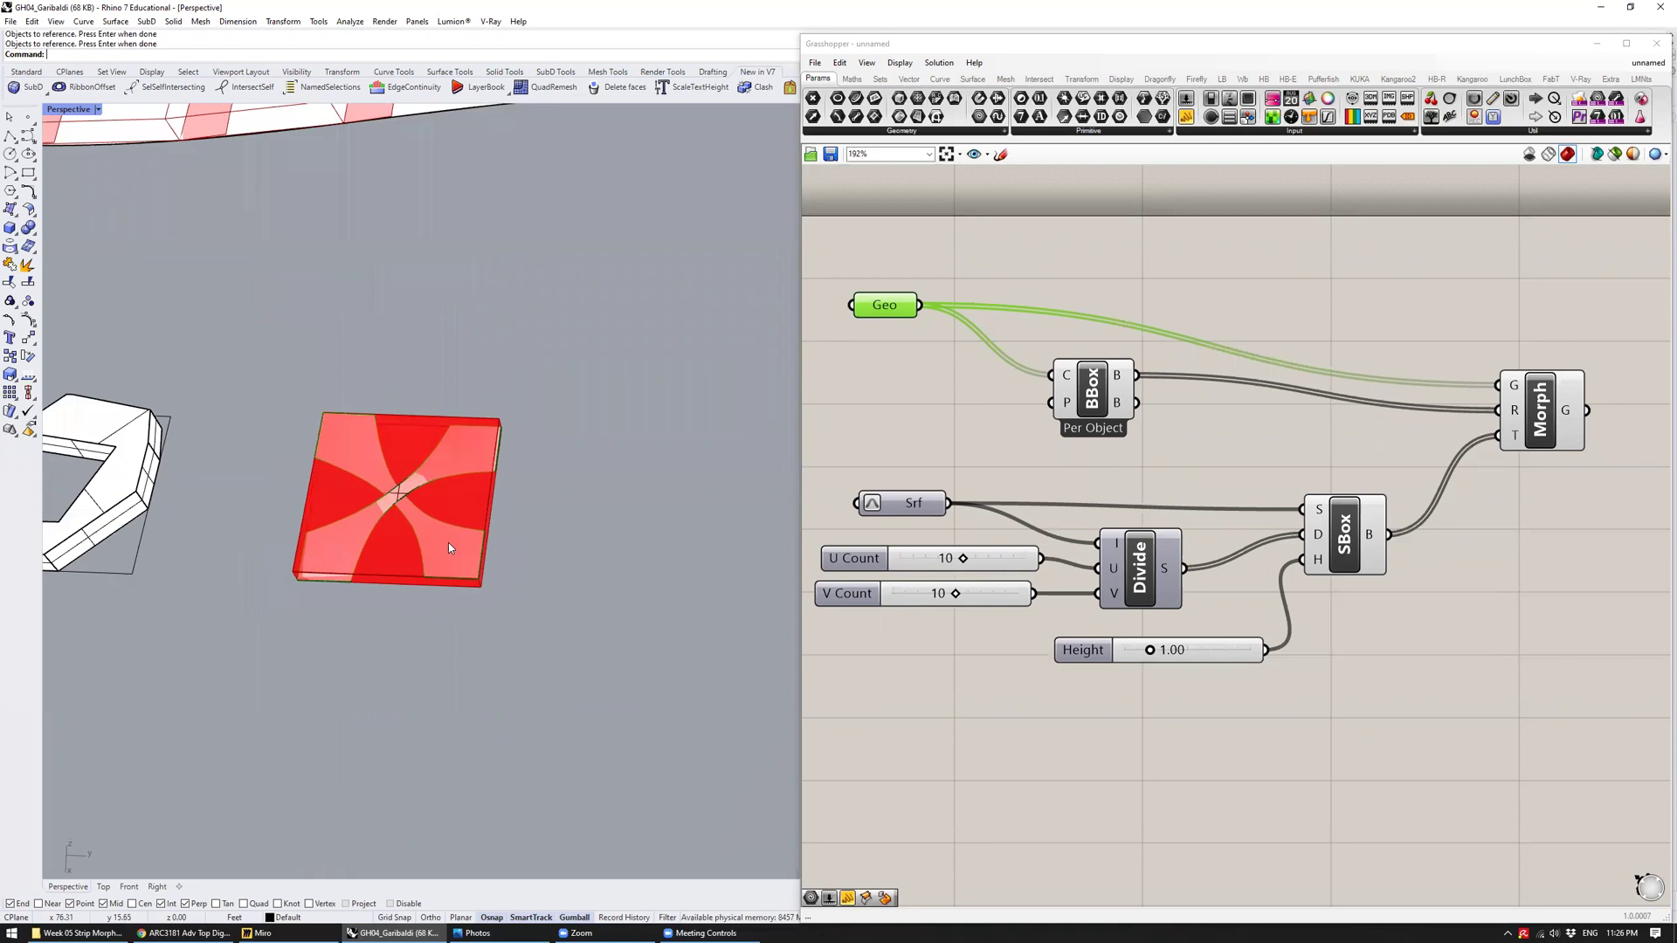
{"action": "left_click", "coordinate": [448, 550]}
{"action": "left_click_drag", "start_coordinate": [443, 500], "coordinate": [747, 522]}
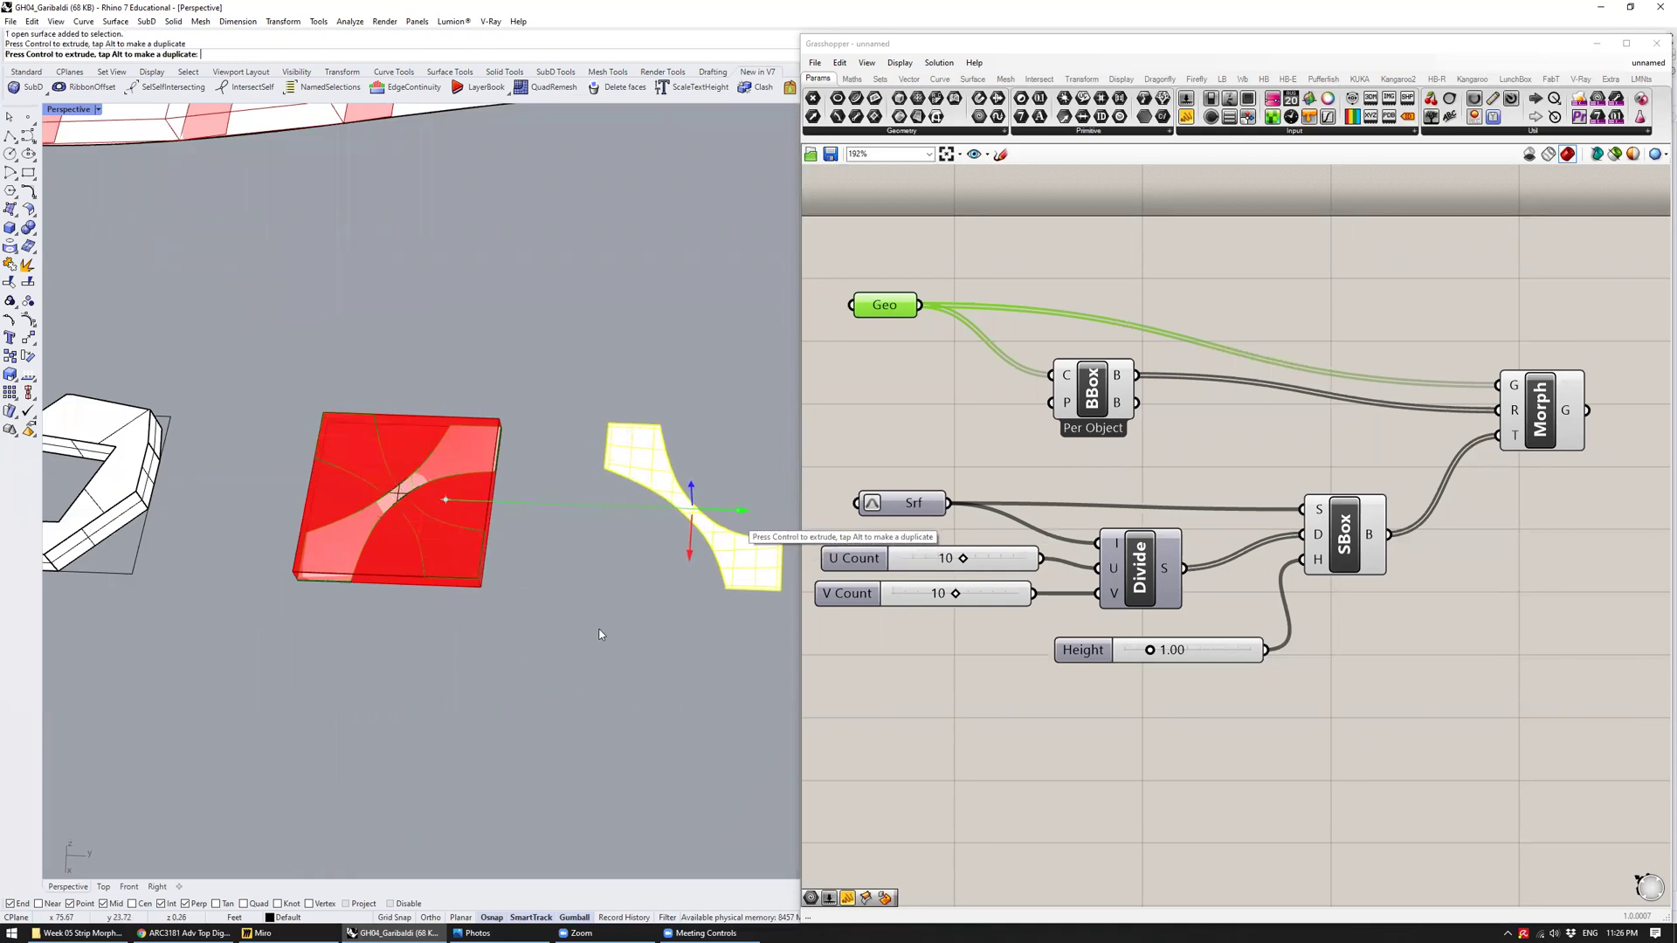
{"action": "left_click_drag", "start_coordinate": [570, 662], "coordinate": [568, 657]}
{"action": "right_click_drag", "start_coordinate": [567, 656], "coordinate": [456, 419]}
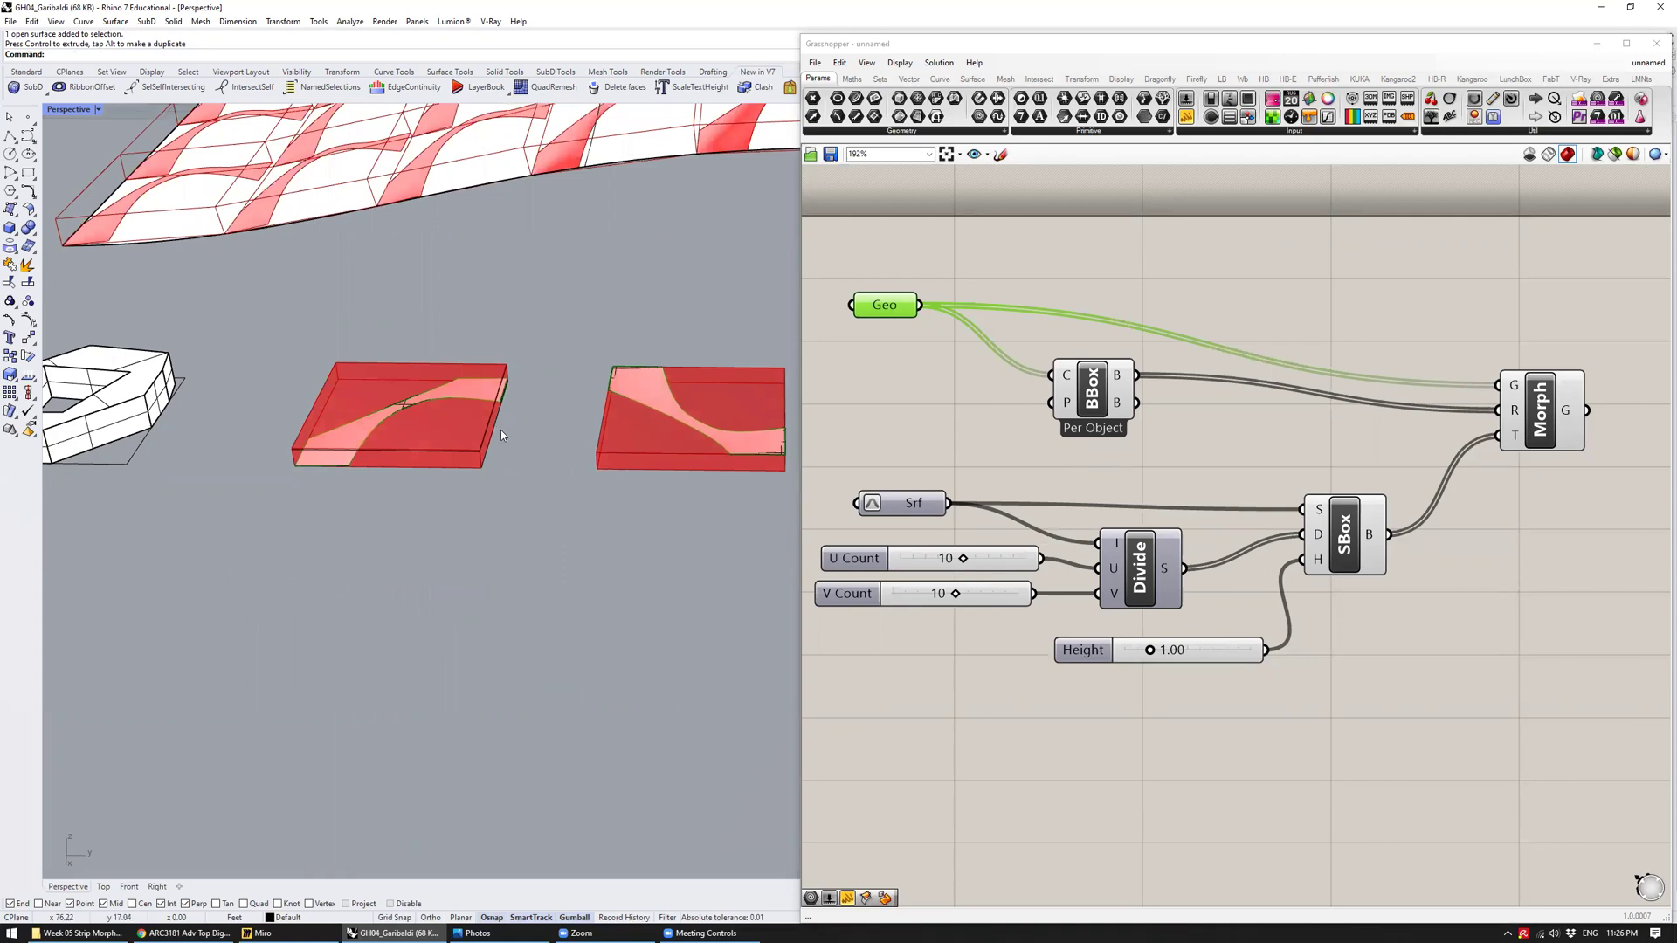
{"action": "right_click_drag", "start_coordinate": [519, 432], "coordinate": [508, 476]}
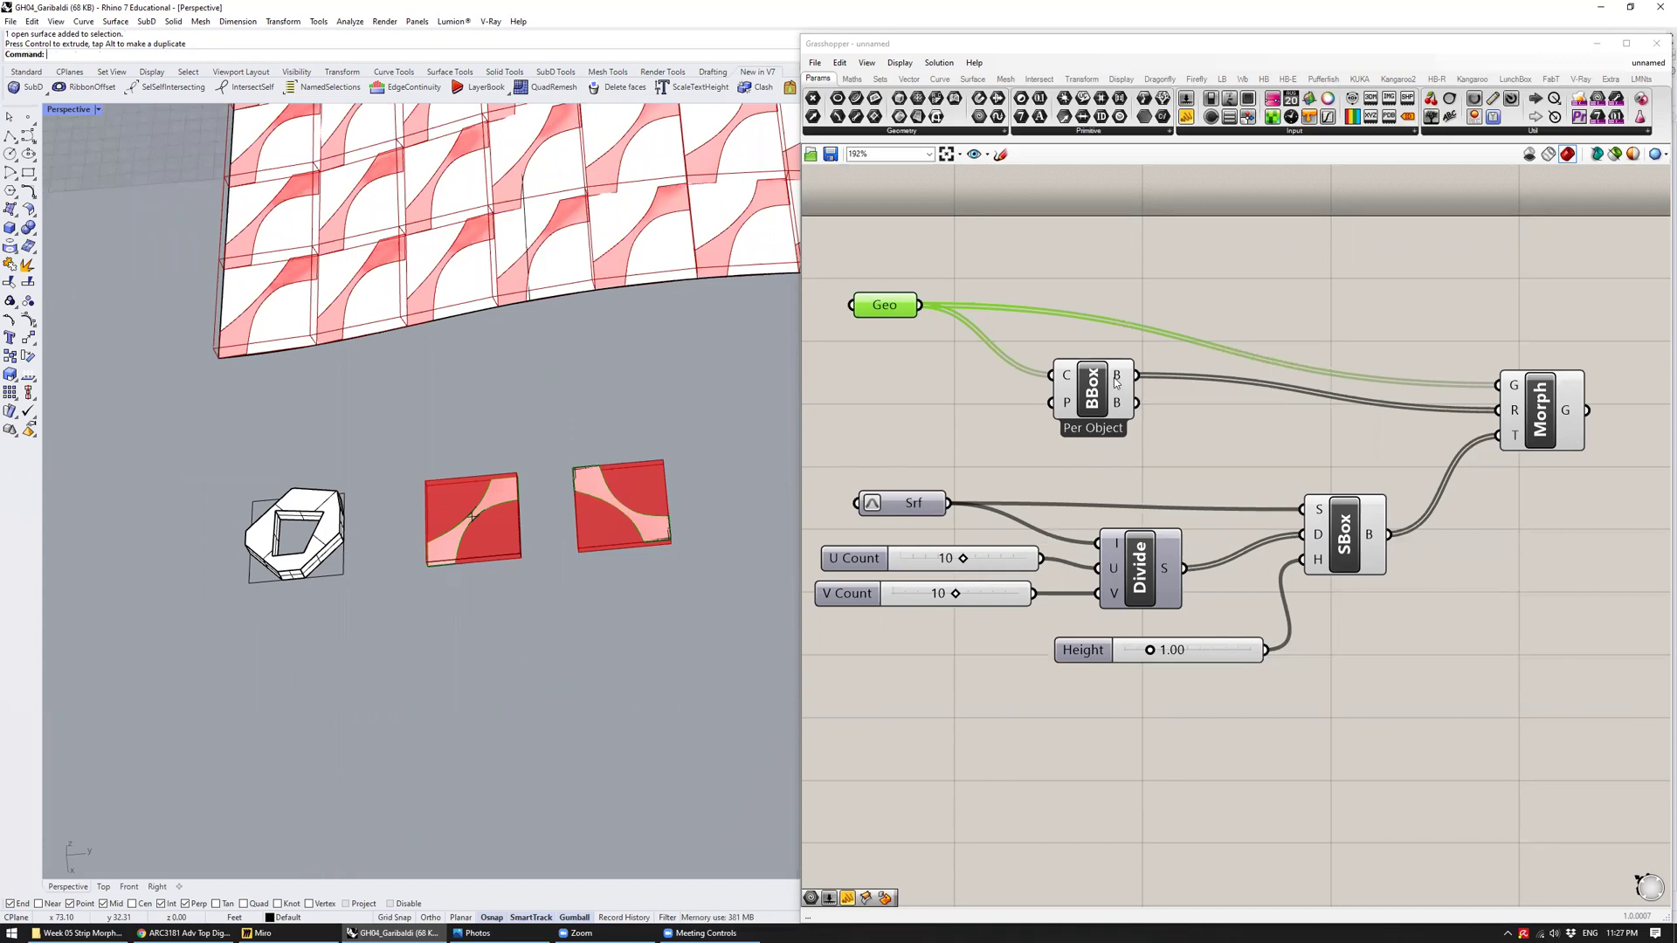
Add a panel, check the bounding box output with it, and rewire it to the surface box component's output
{"action": "left_click_drag", "start_coordinate": [1214, 118], "coordinate": [1298, 326]}
{"action": "left_click_drag", "start_coordinate": [1136, 375], "coordinate": [1247, 437]}
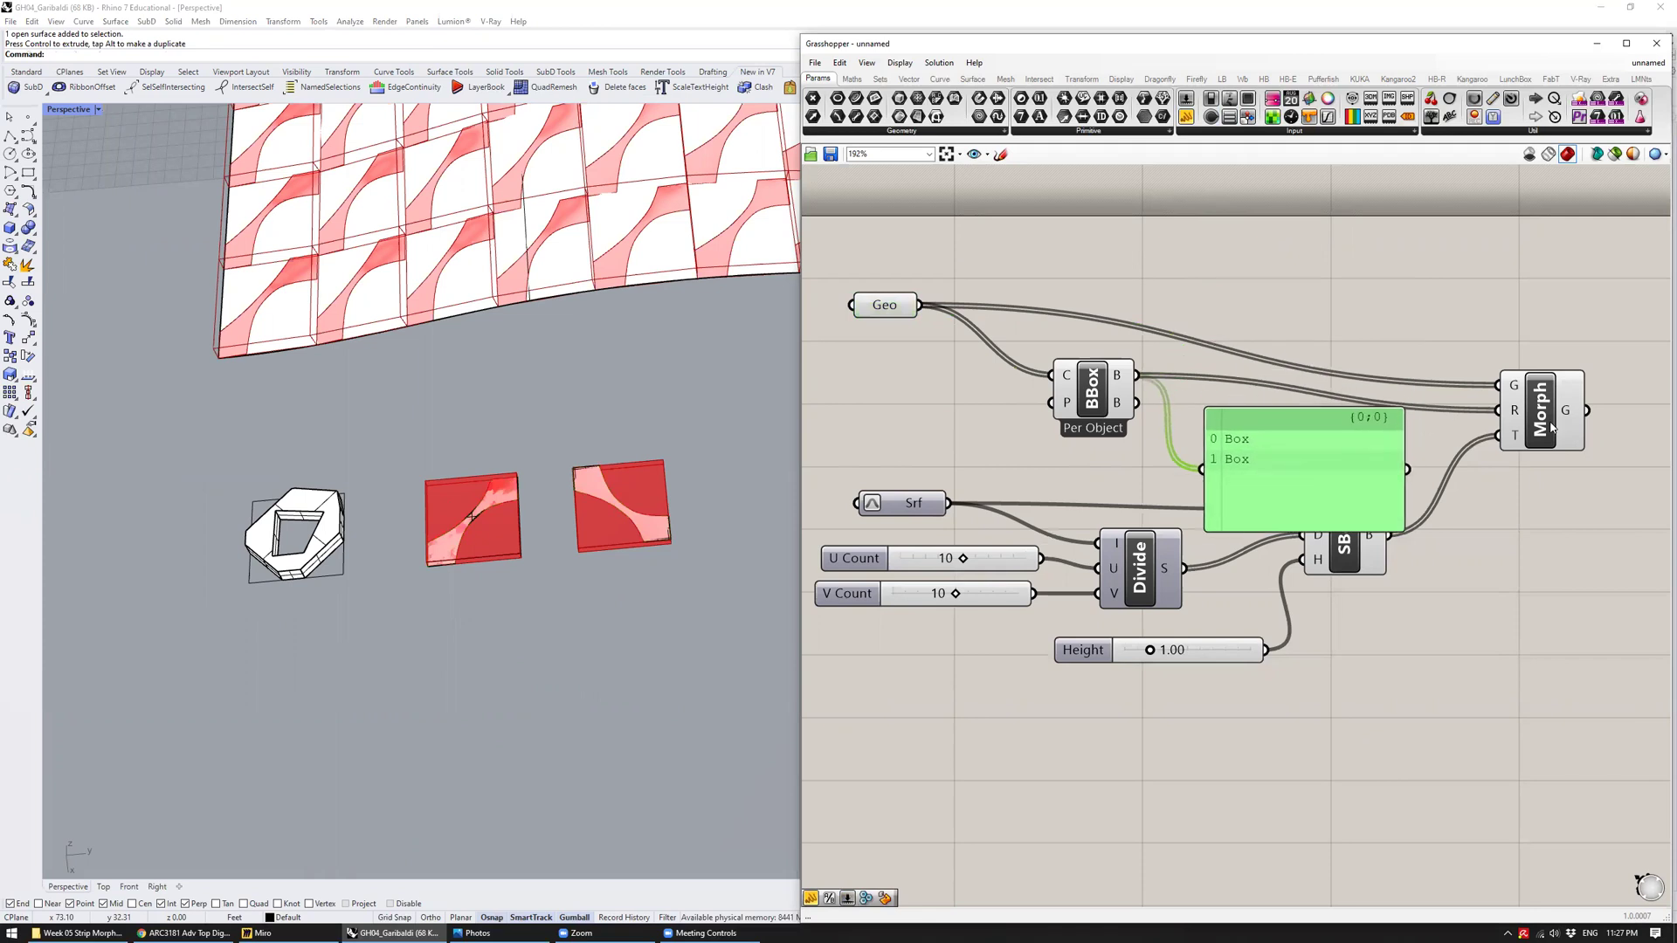
{"action": "mouse_move", "coordinate": [1515, 411]}
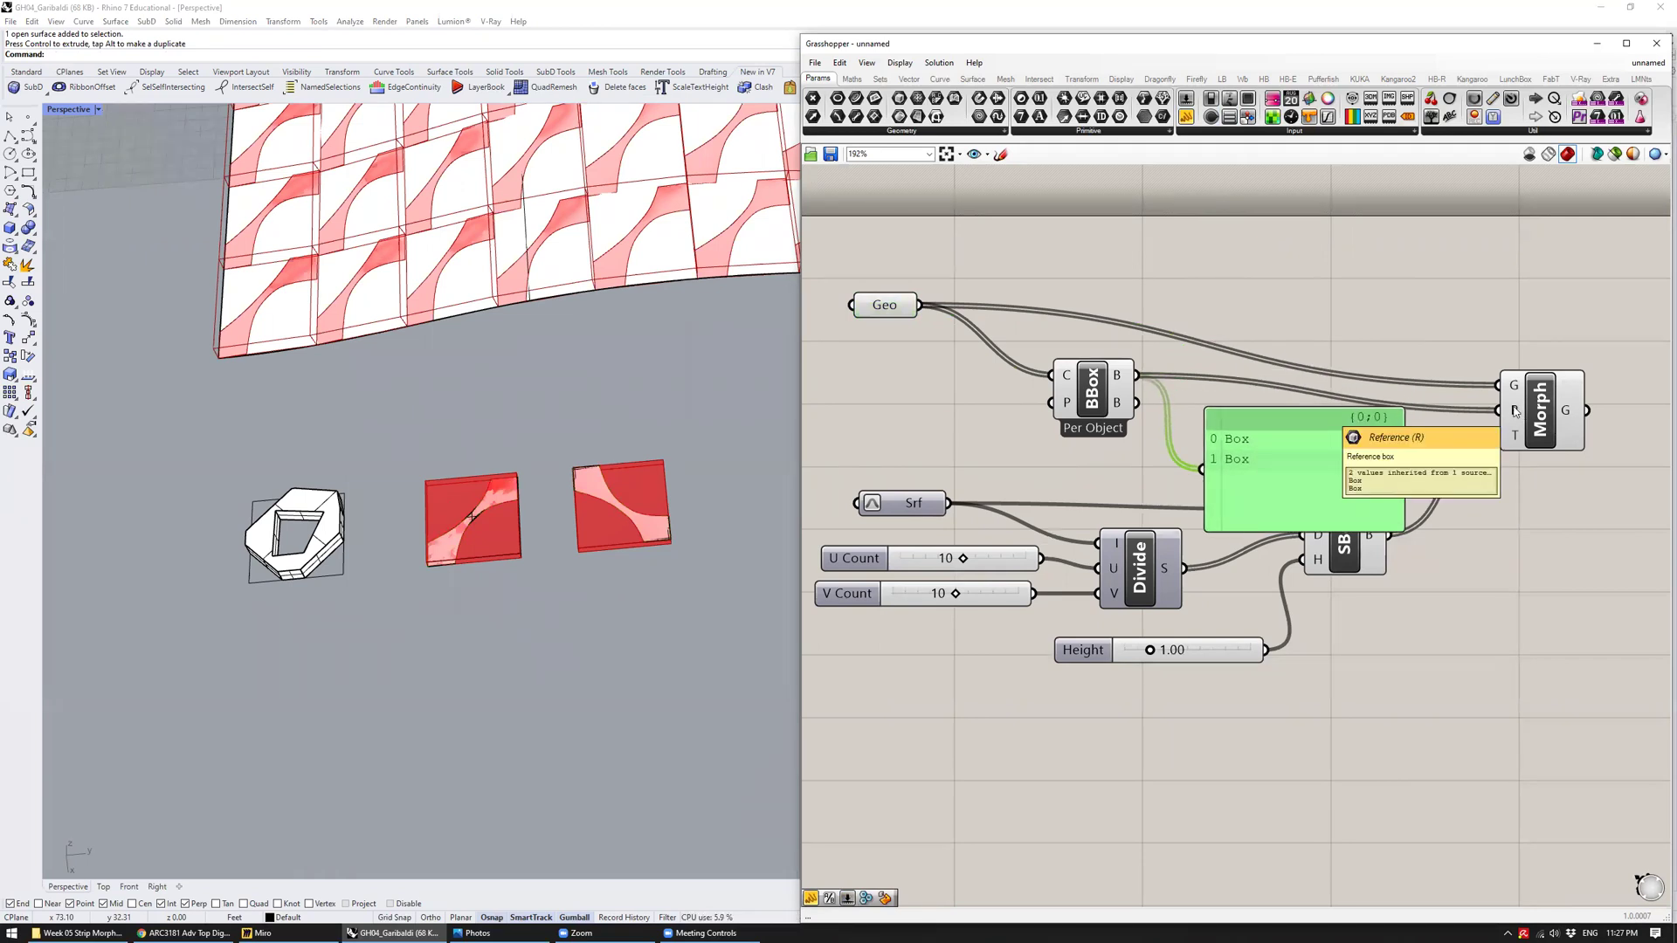
{"action": "left_click_drag", "start_coordinate": [1294, 450], "coordinate": [1526, 548]}
{"action": "left_click_drag", "start_coordinate": [1388, 535], "coordinate": [1435, 567]}
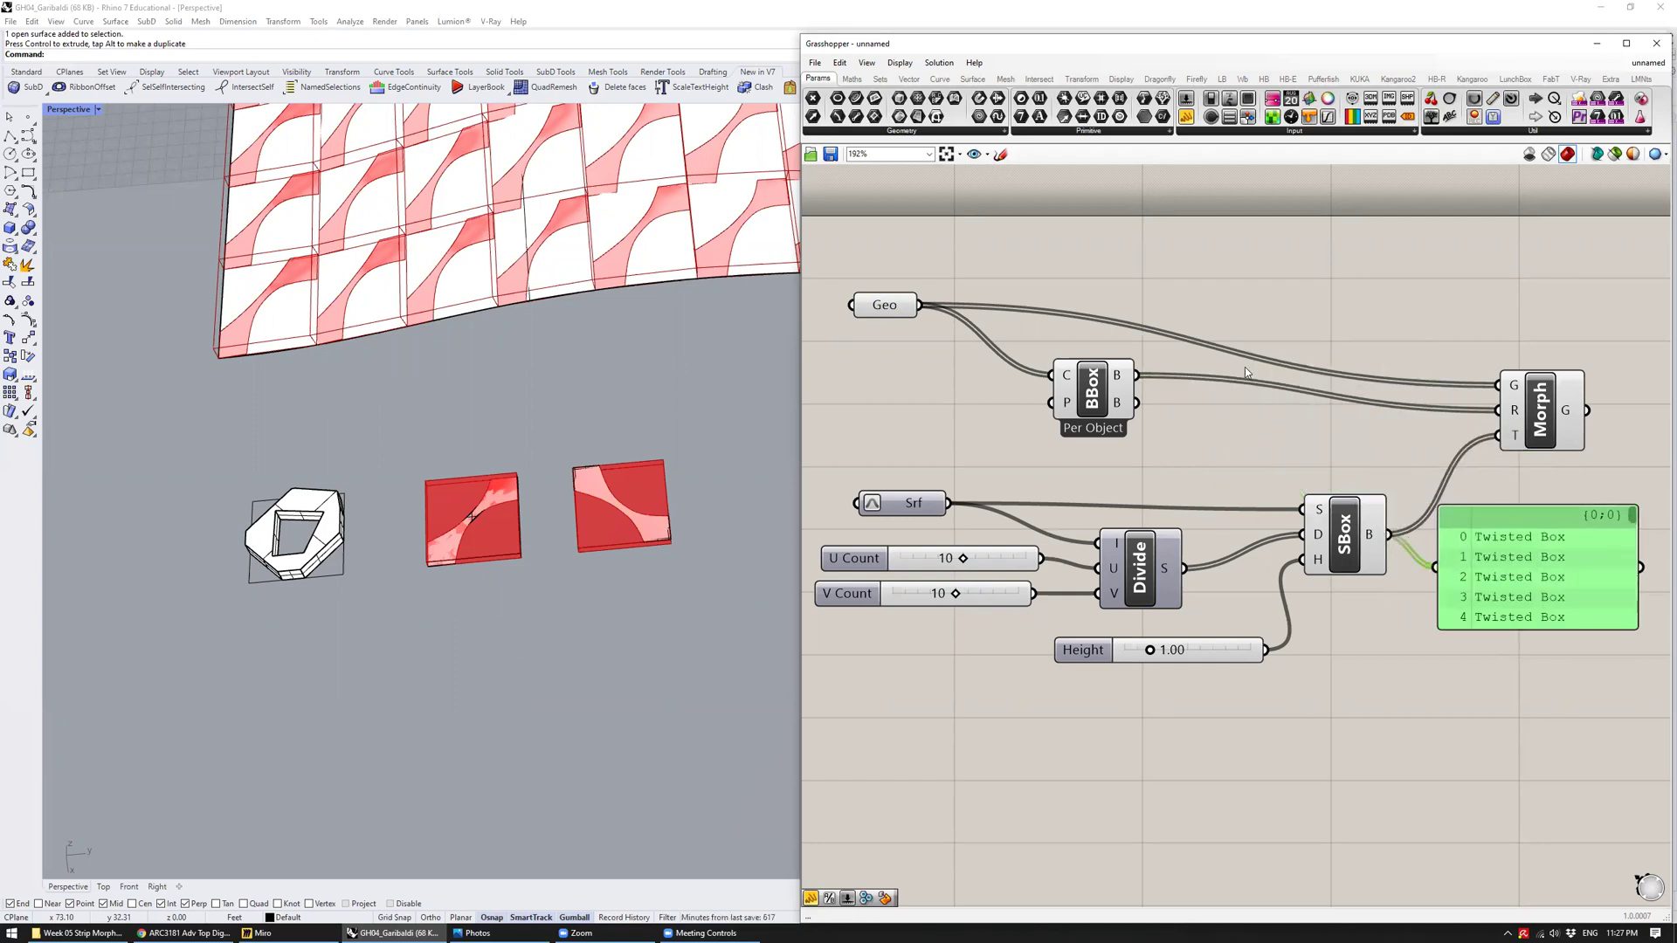
Highlight the bounding box component's preview and undo the strip's move
{"action": "left_click", "coordinate": [1107, 389]}
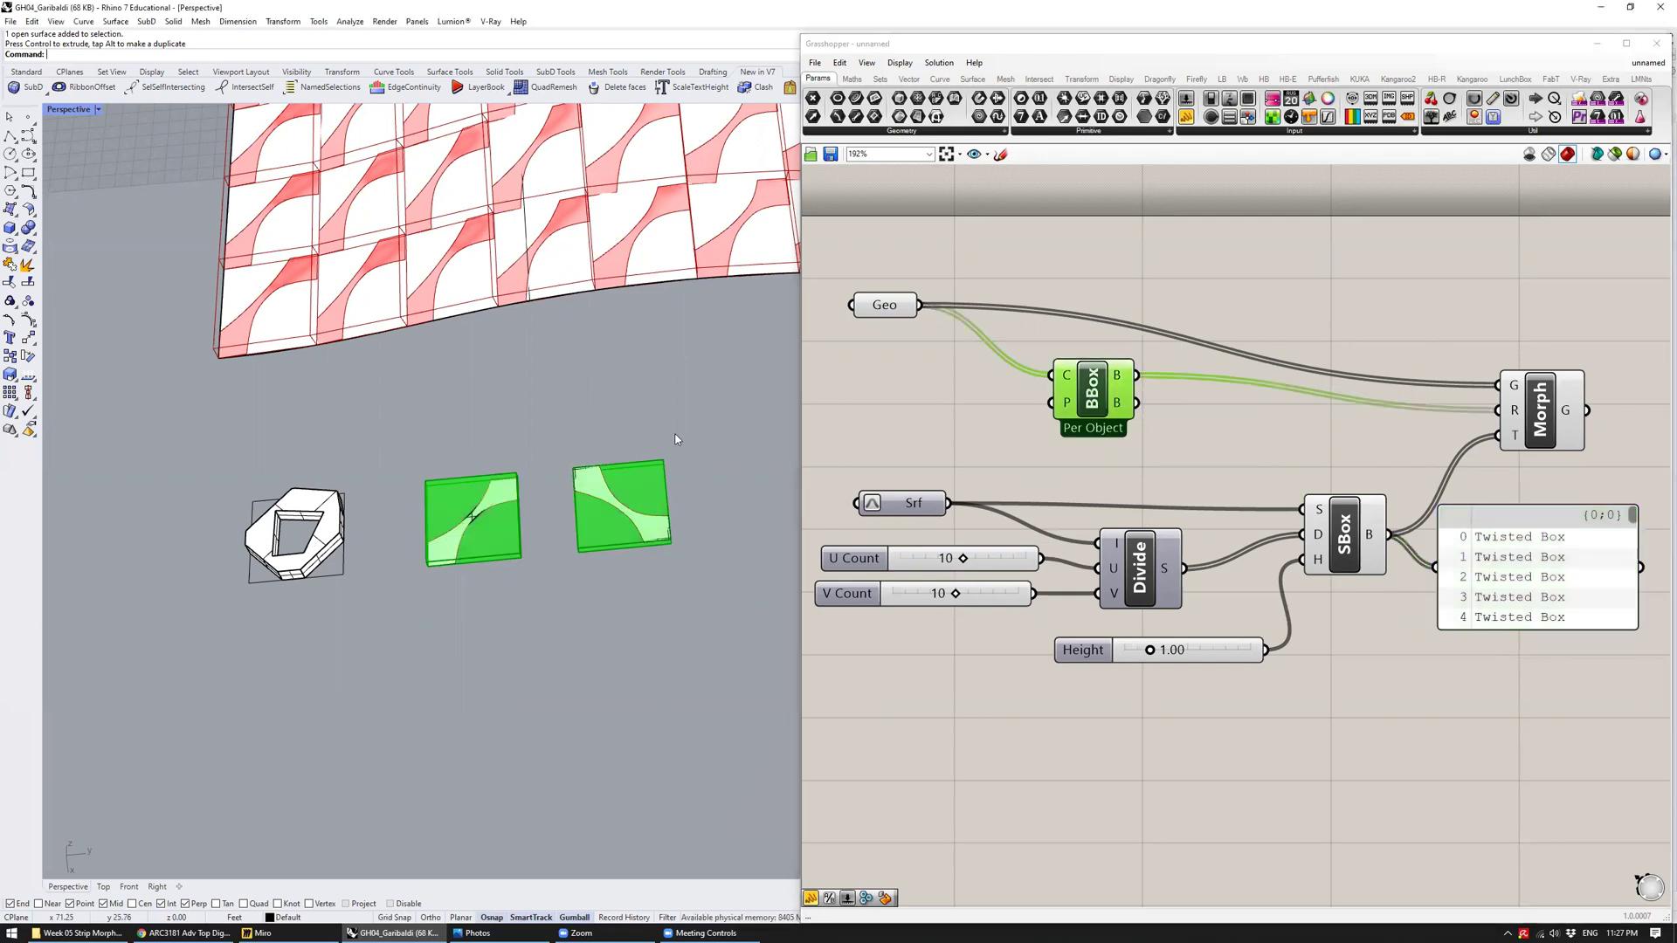
{"action": "key", "text": "ctrl+z"}
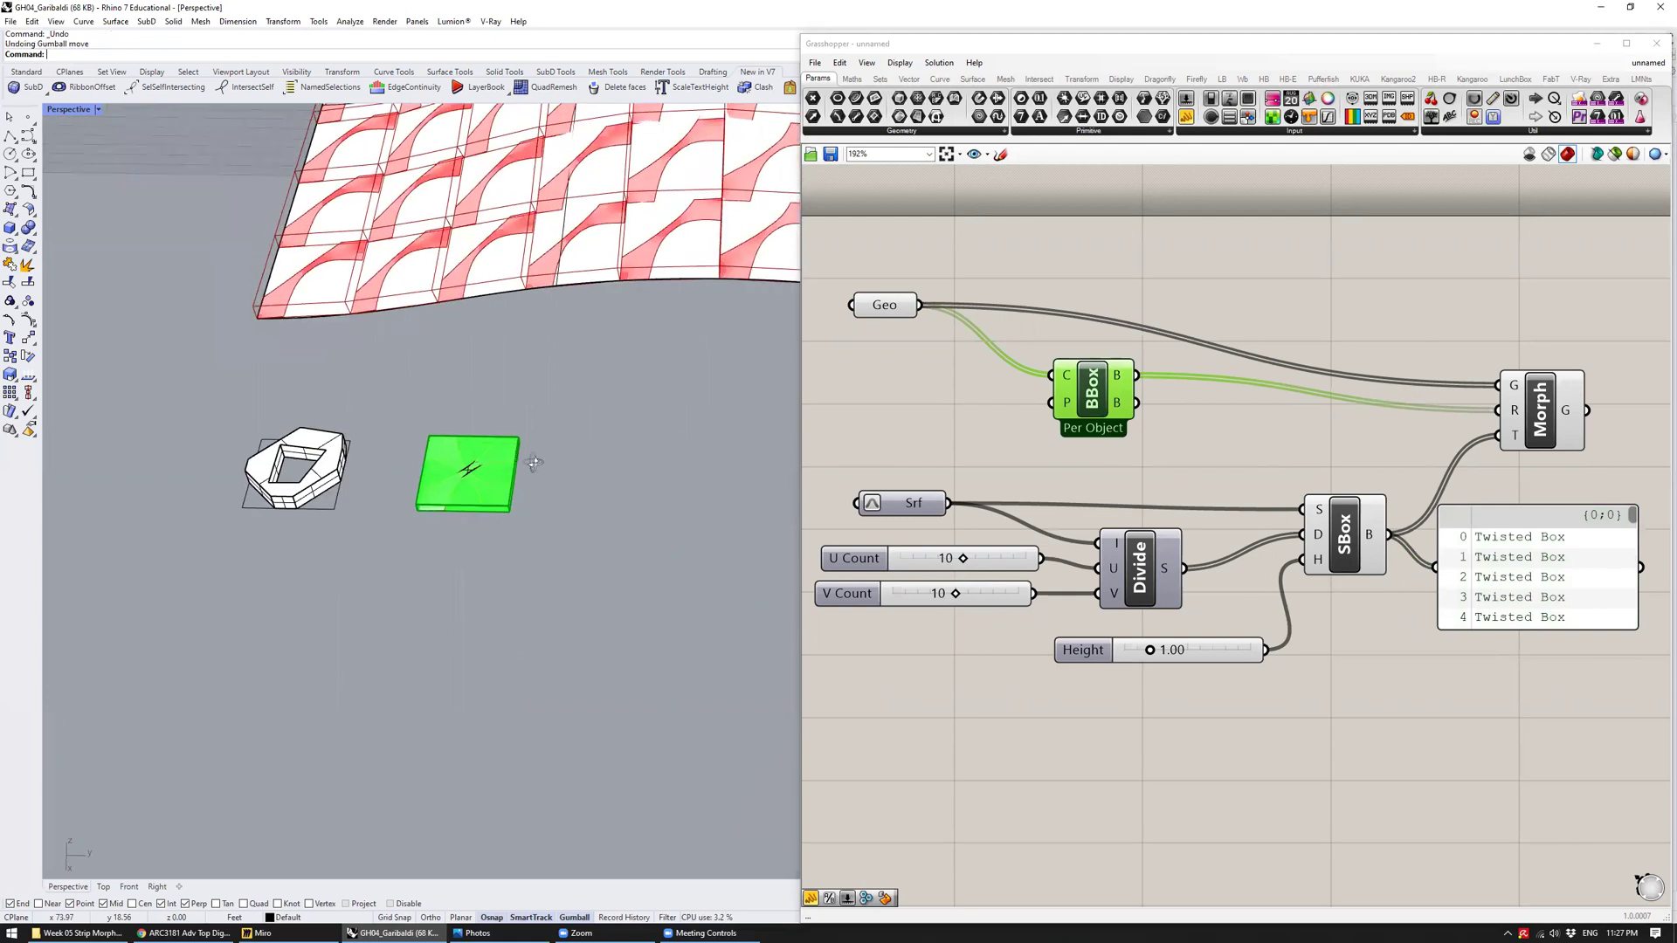
{"action": "scroll", "coordinate": [450, 520], "scroll_direction": "up", "scroll_amount": 5}
{"action": "left_click", "coordinate": [1139, 441]}
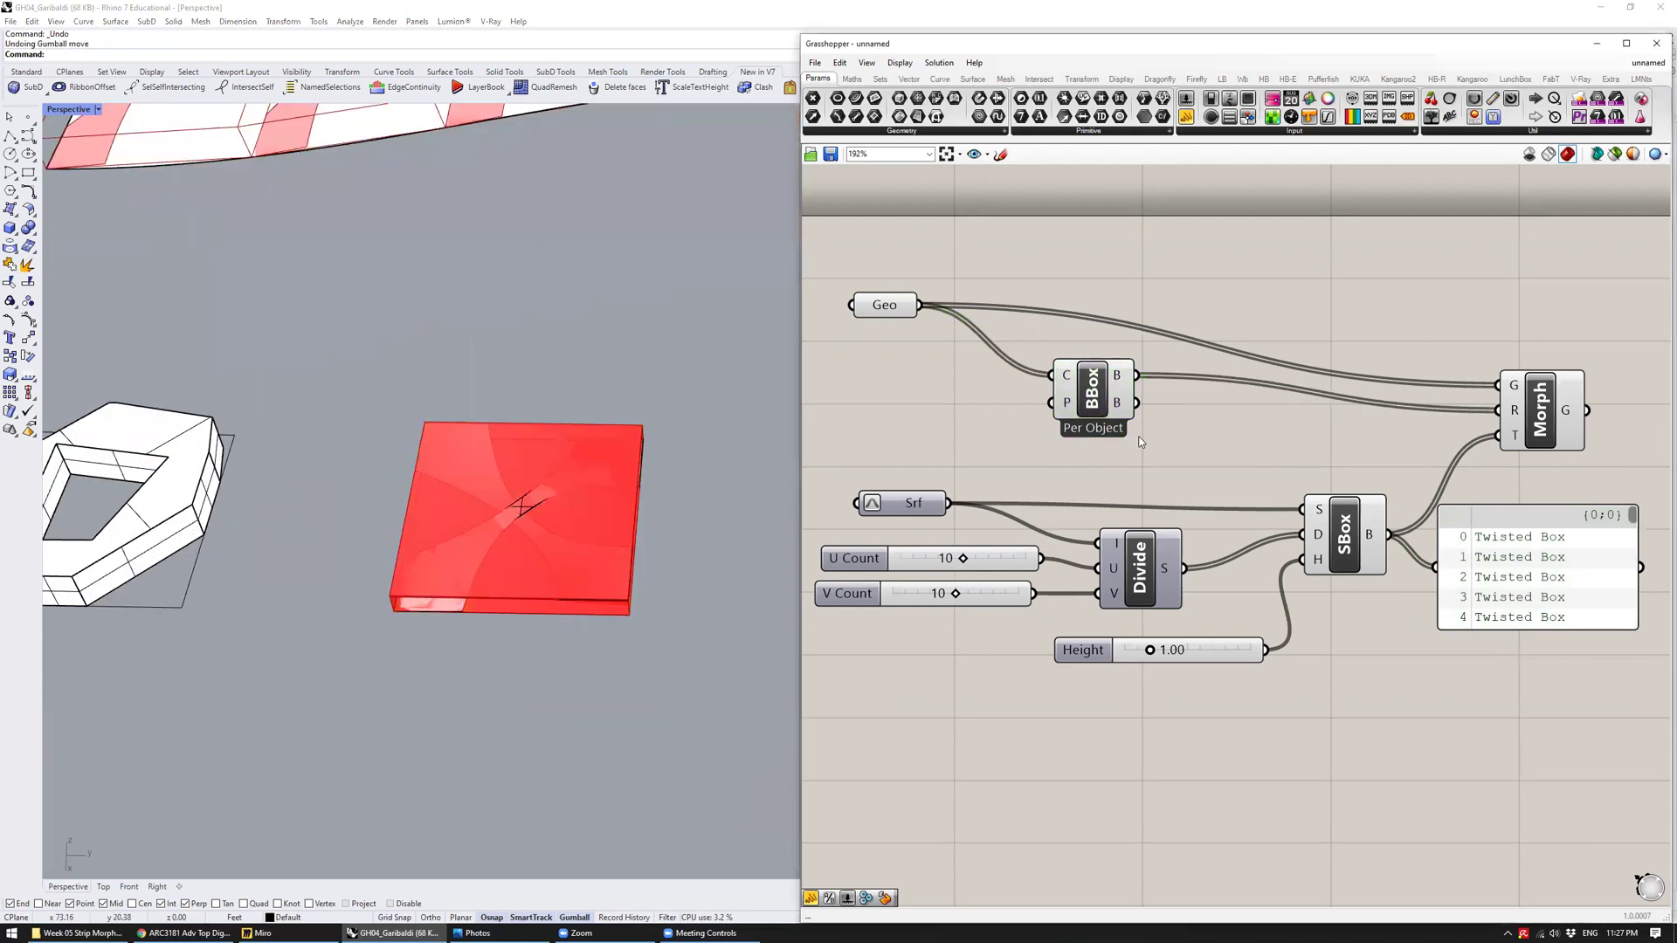
Switch the Bounding Box component to Union Box and view the X-shaped module's box from a low angle
{"action": "right_click", "coordinate": [1094, 395]}
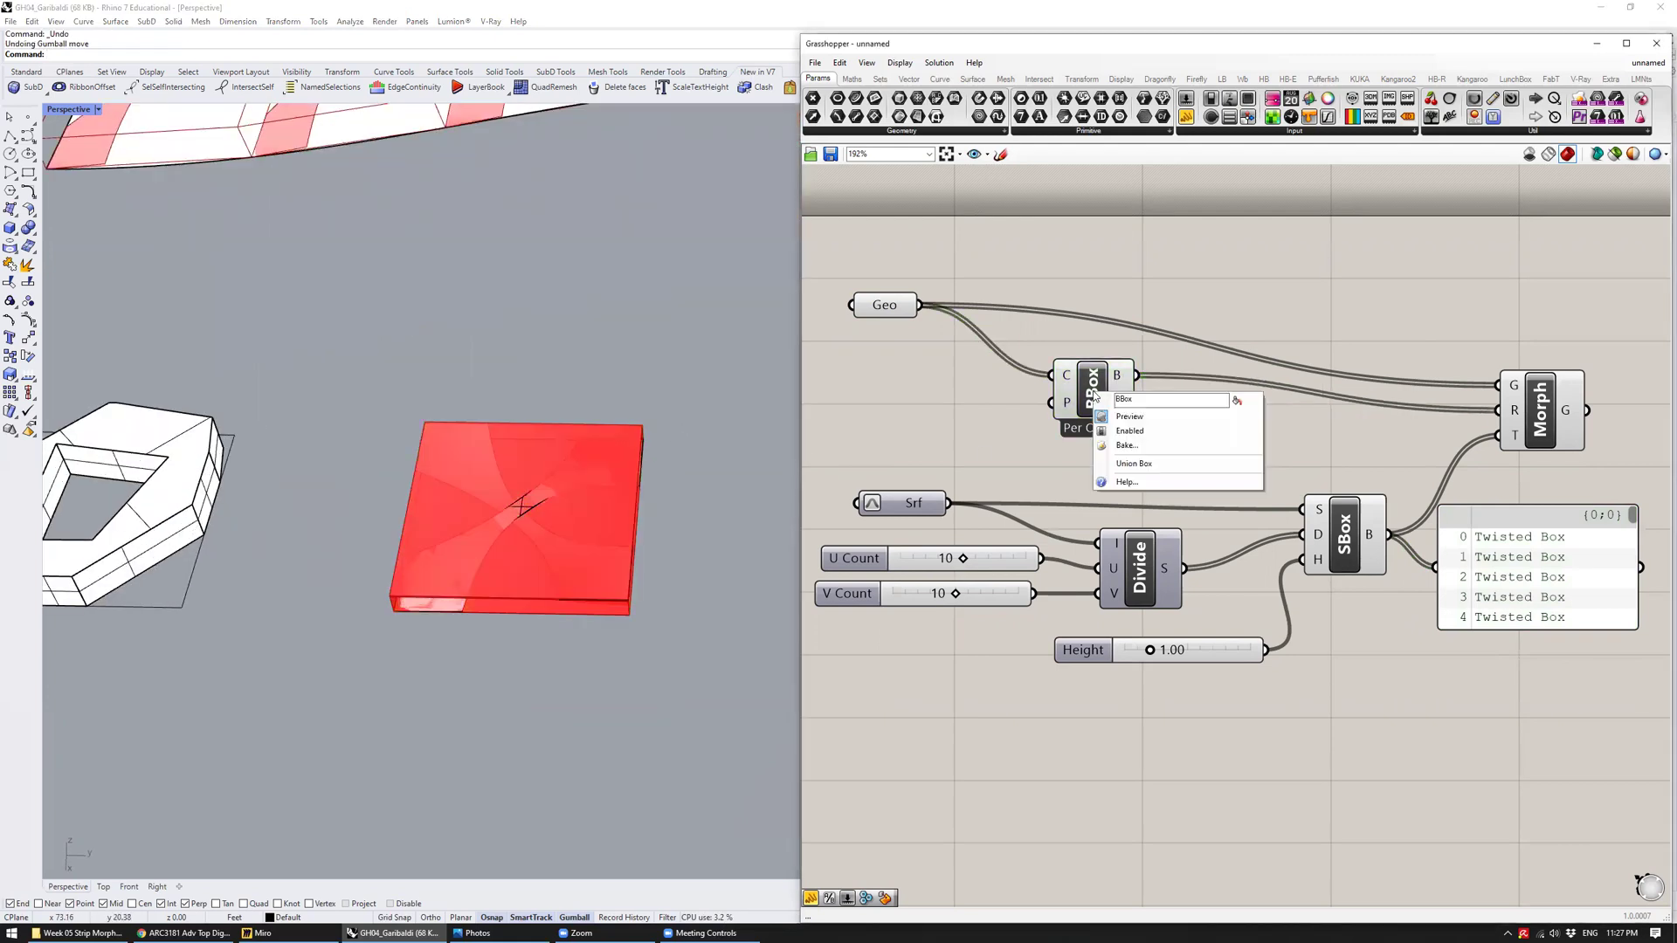
{"action": "left_click", "coordinate": [1157, 464]}
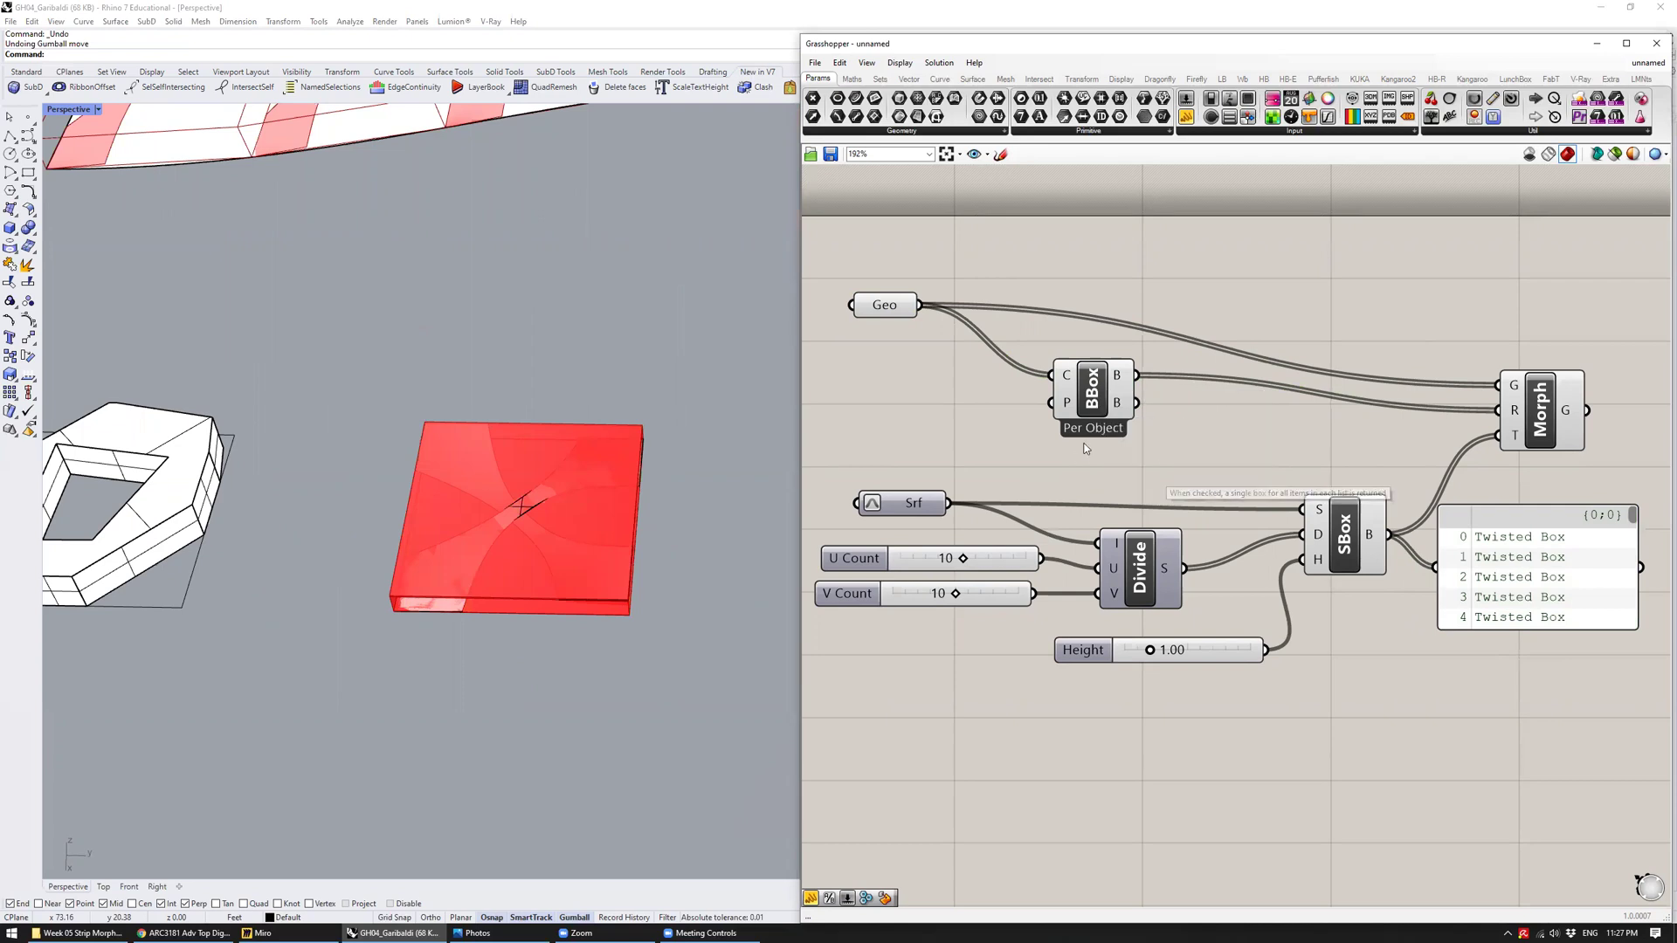
{"action": "right_click", "coordinate": [1091, 385]}
{"action": "left_click", "coordinate": [1025, 461]}
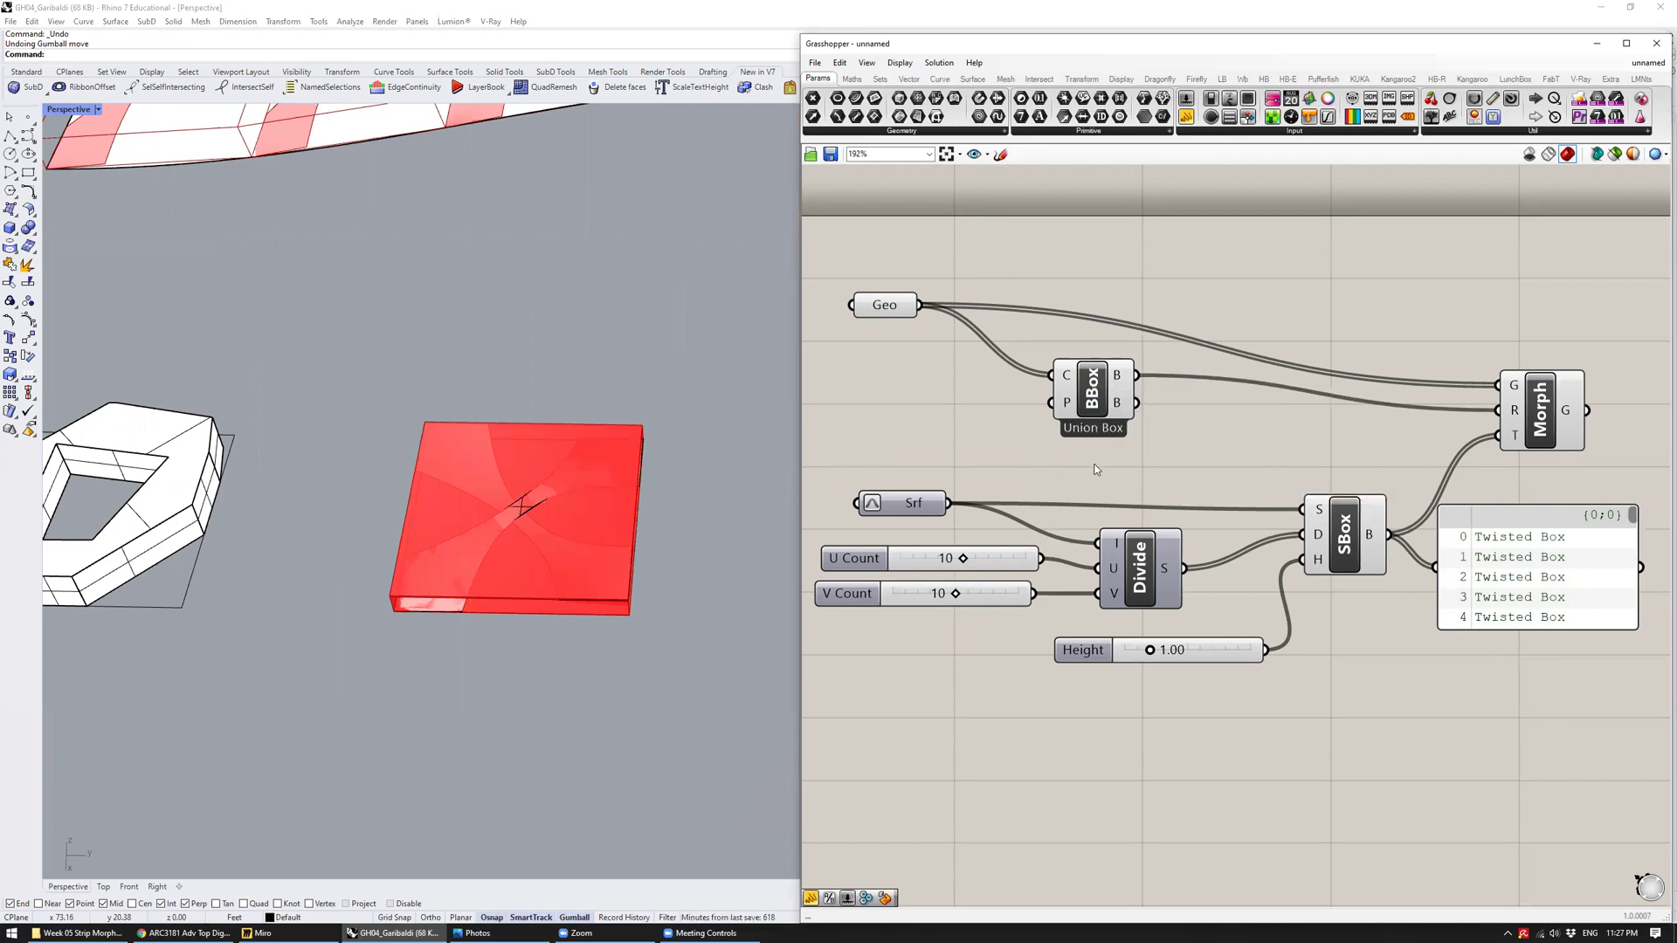
{"action": "right_click_drag", "start_coordinate": [519, 509], "coordinate": [520, 434]}
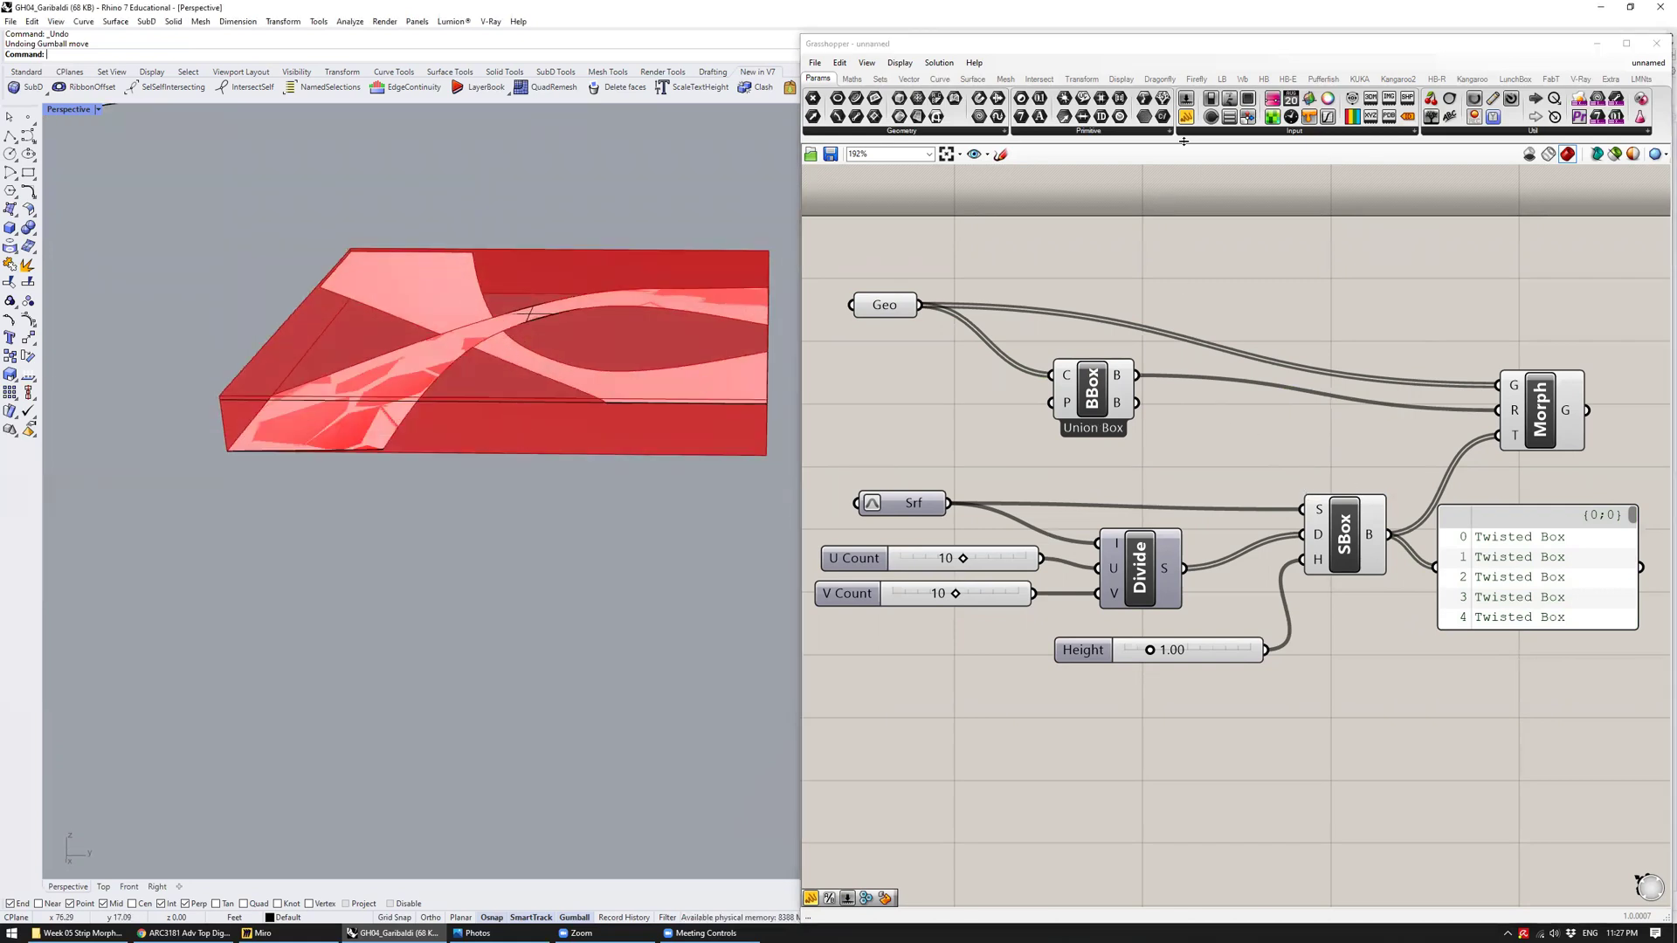
Add a second panel to the Bounding Box component's second output and inspect the union box around both strips
{"action": "left_click", "coordinate": [1324, 267]}
{"action": "left_click", "coordinate": [1325, 266]}
{"action": "left_click_drag", "start_coordinate": [1137, 402], "coordinate": [1226, 265]}
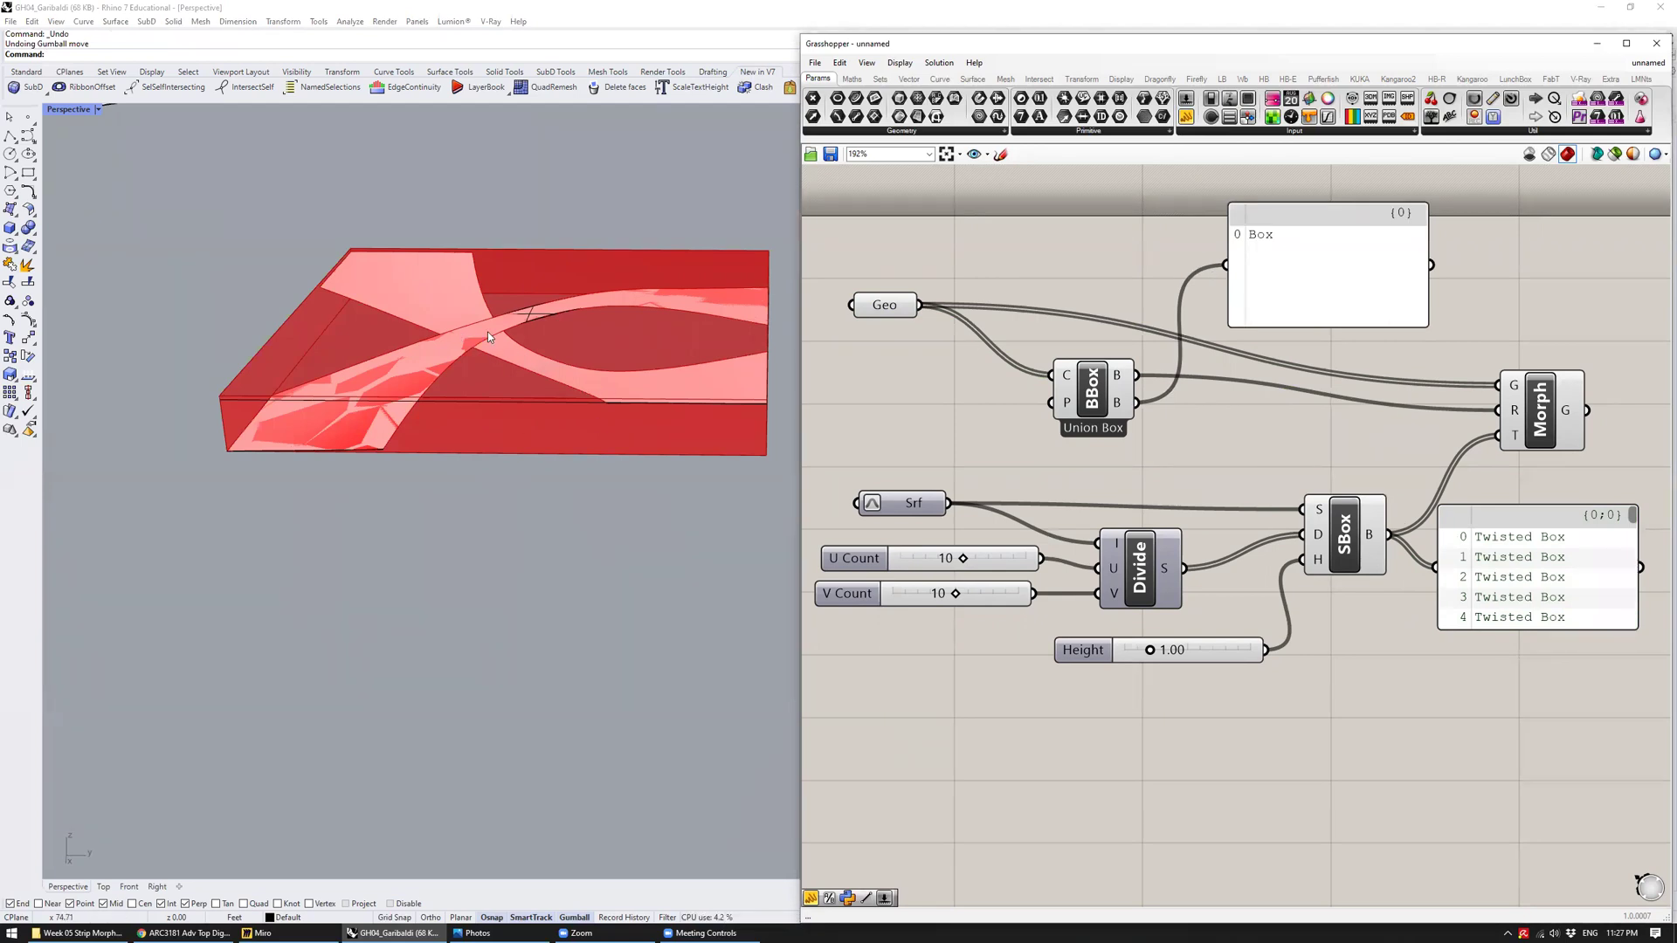
{"action": "scroll", "coordinate": [569, 378], "scroll_direction": "down", "scroll_amount": 2}
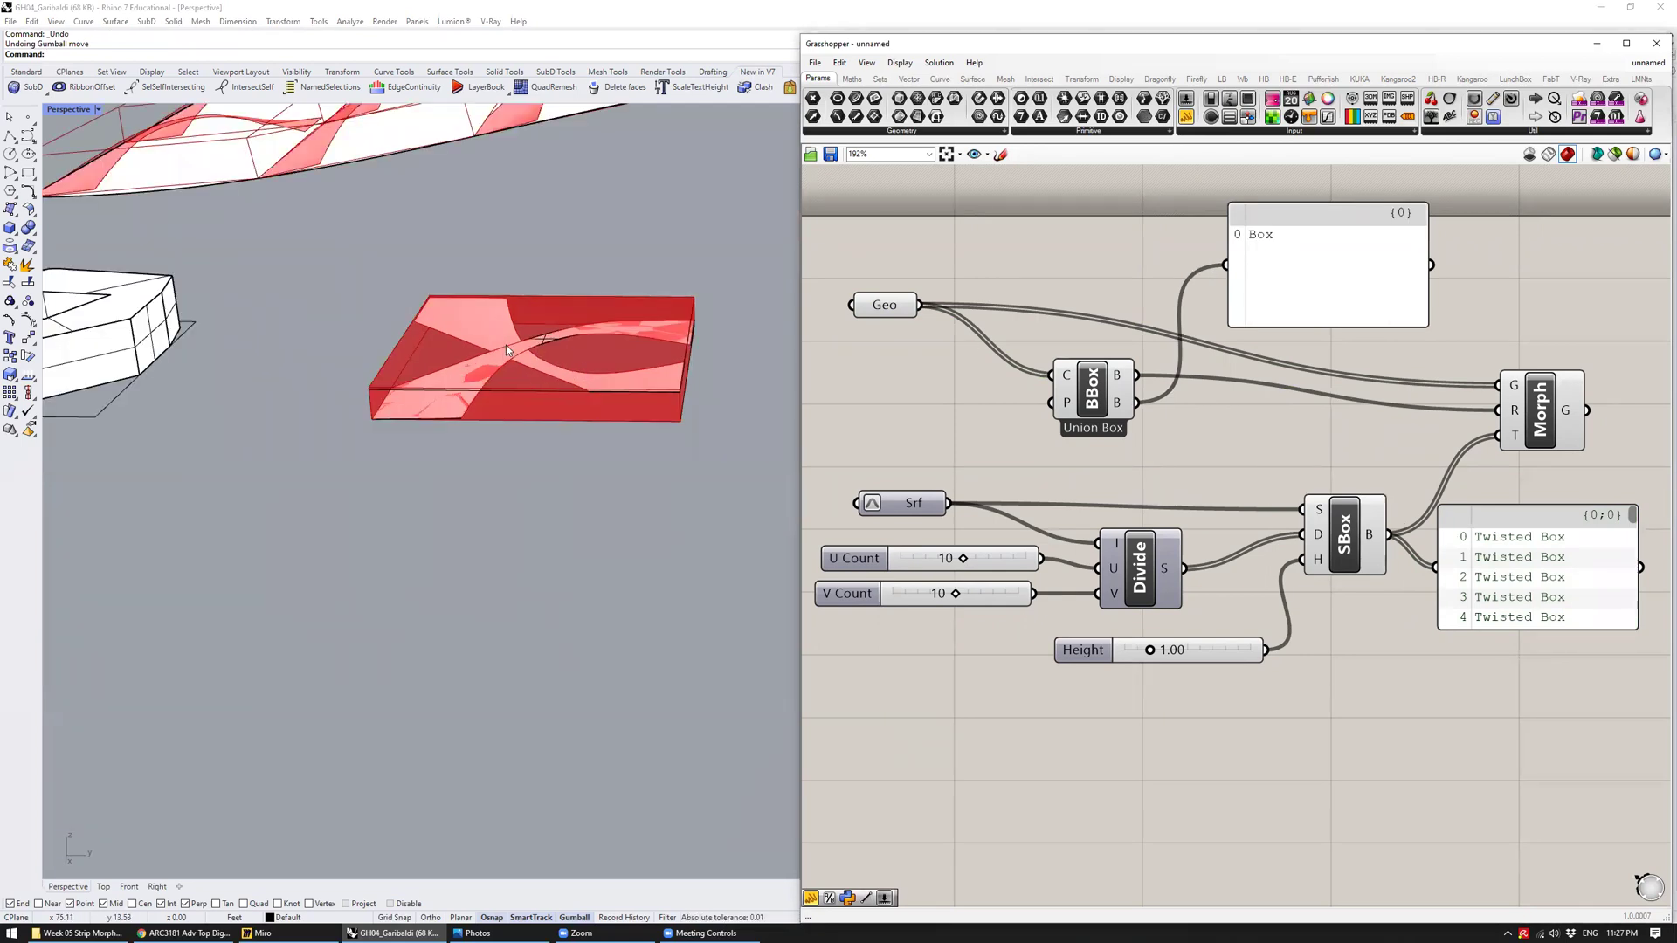
{"action": "right_click_drag", "start_coordinate": [559, 356], "coordinate": [607, 377]}
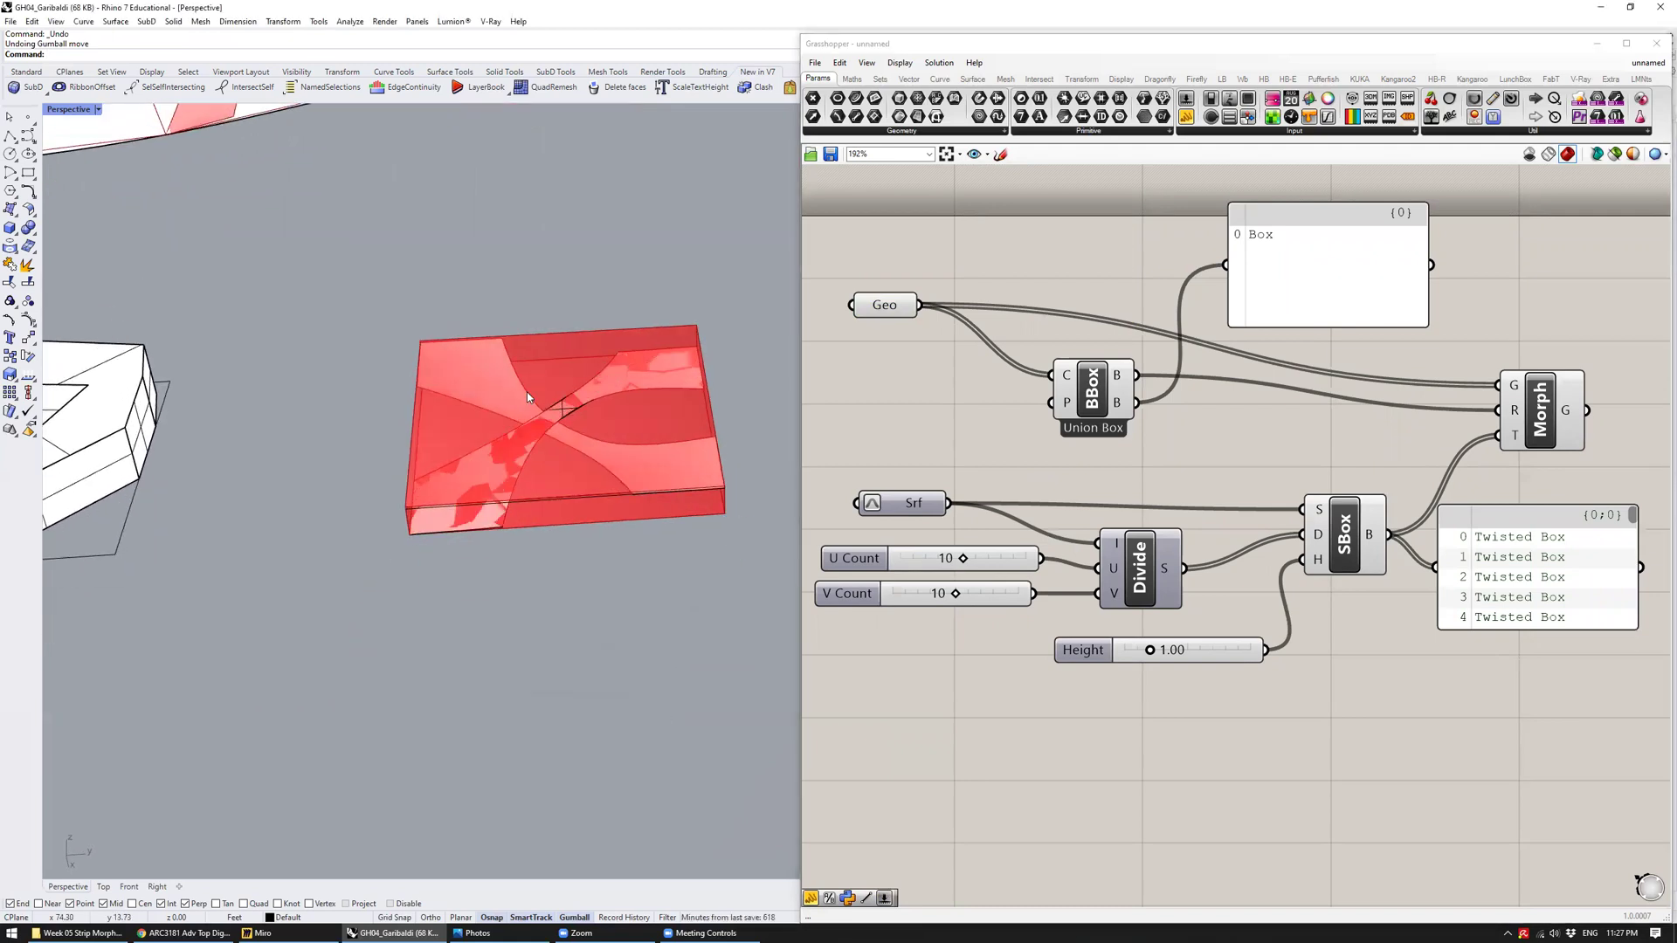
{"action": "left_click", "coordinate": [1098, 398]}
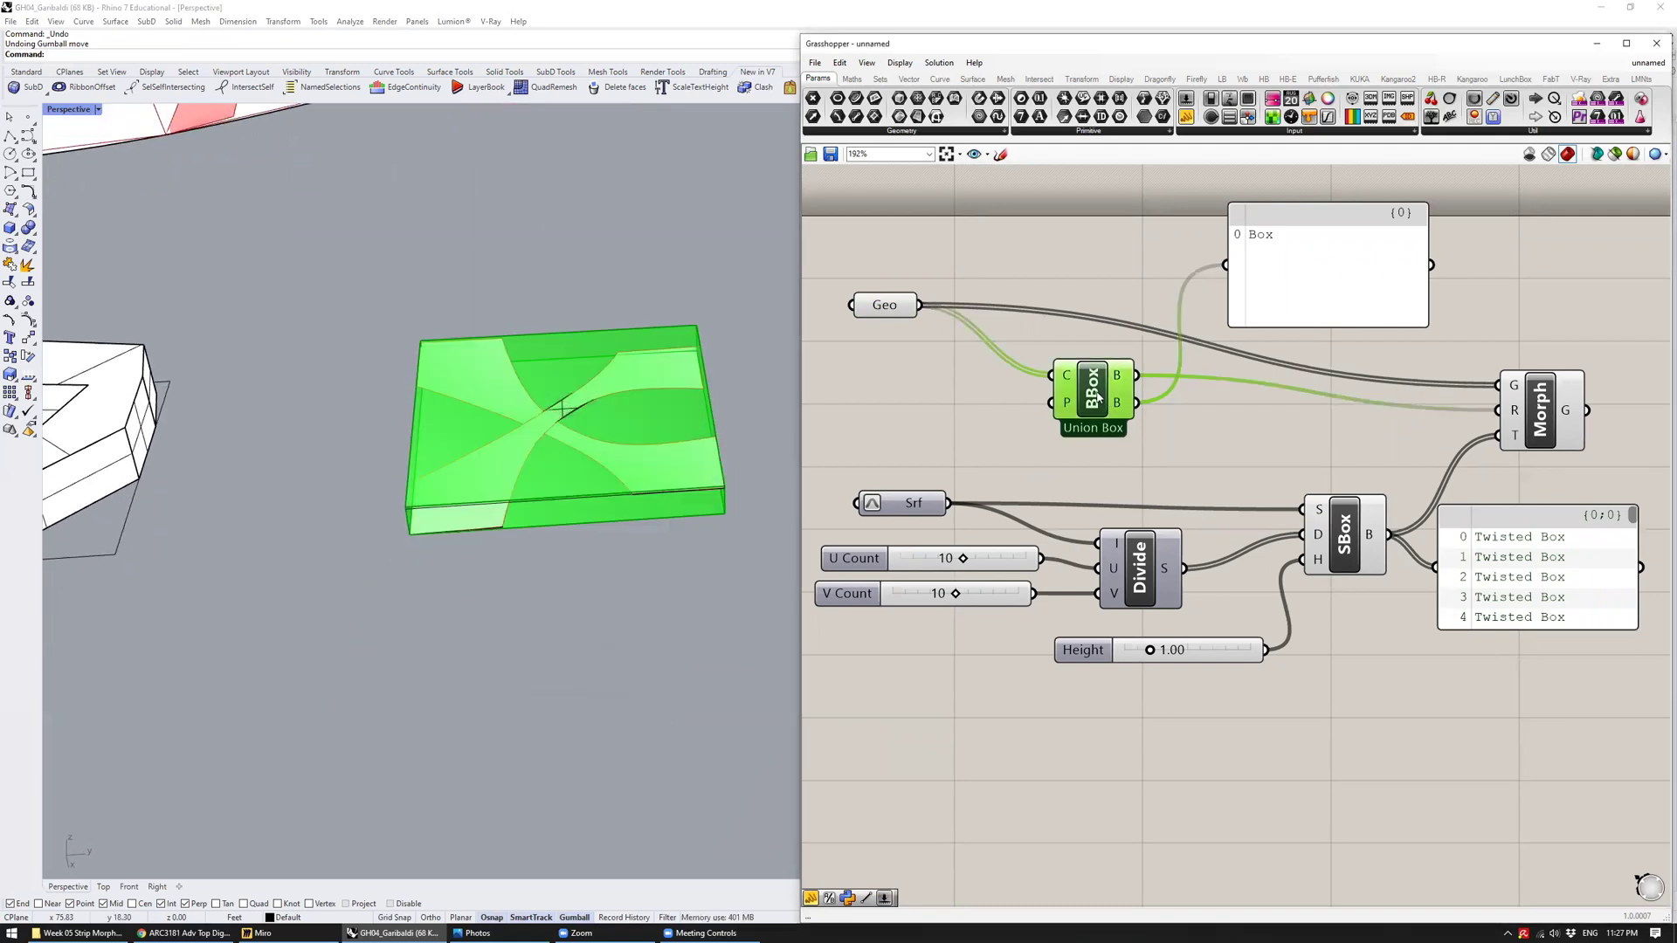
{"action": "left_click", "coordinate": [1184, 447]}
Rewire the bounding box panel to the Geo parameter so it lists the referenced geometry
{"action": "right_click_drag", "start_coordinate": [1259, 440], "coordinate": [1126, 501]}
{"action": "left_click_drag", "start_coordinate": [1202, 352], "coordinate": [1295, 341]}
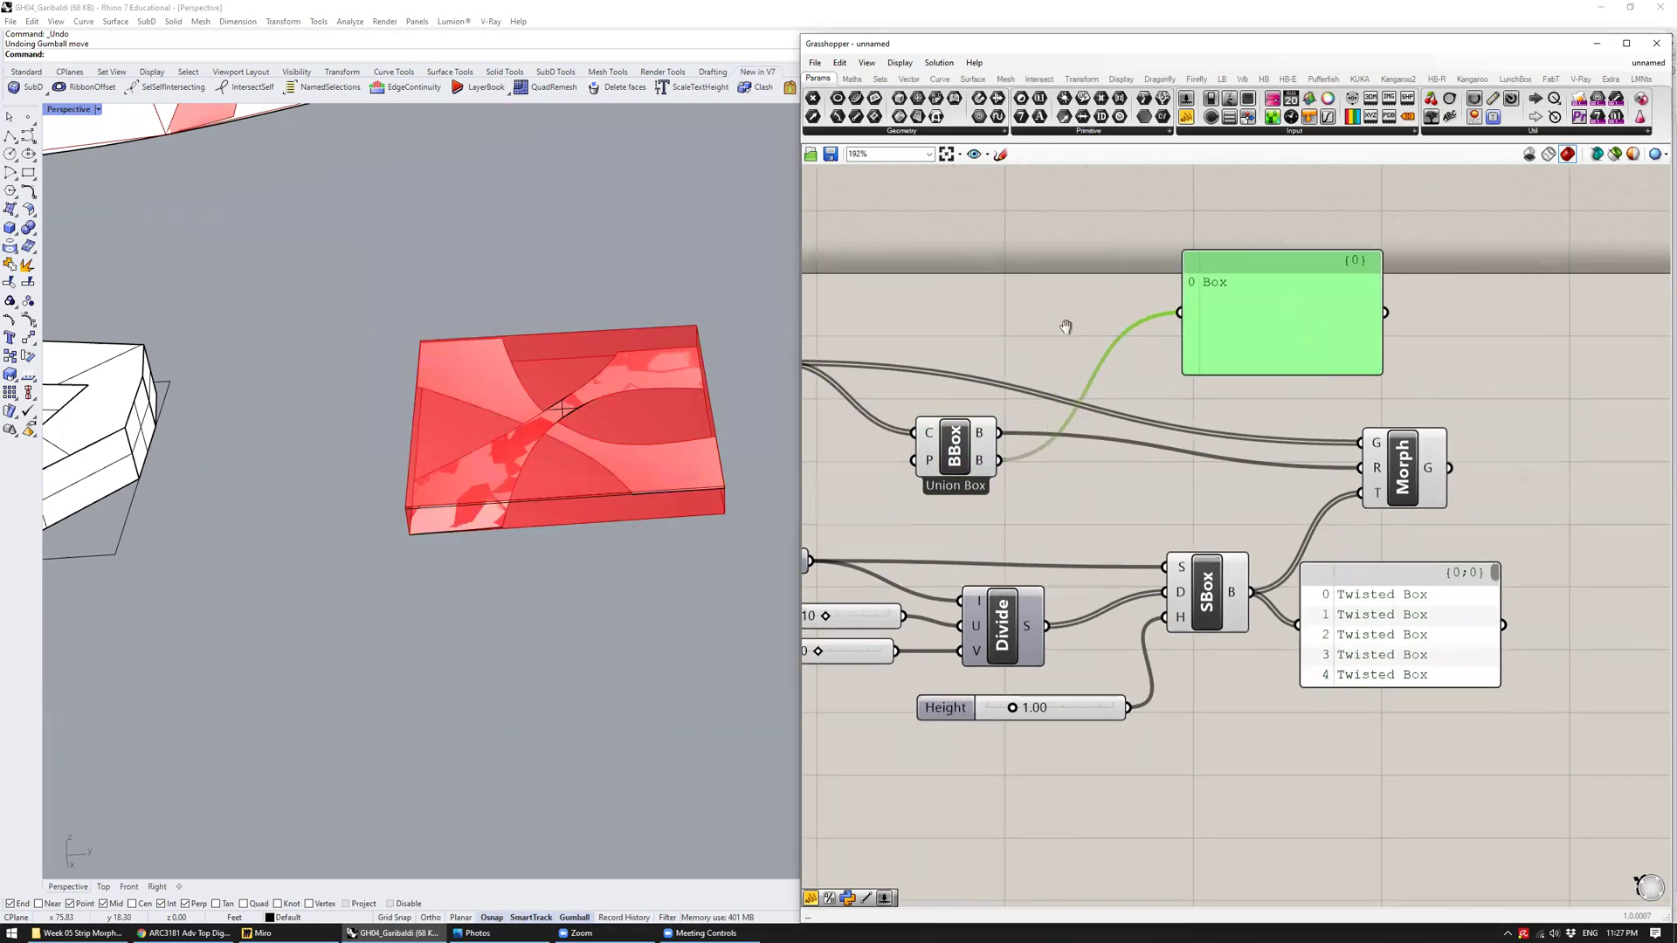
{"action": "scroll", "coordinate": [1067, 326], "scroll_direction": "down", "scroll_amount": 1}
{"action": "right_click_drag", "start_coordinate": [838, 347], "coordinate": [927, 361]}
{"action": "left_click_drag", "start_coordinate": [914, 371], "coordinate": [1253, 330]}
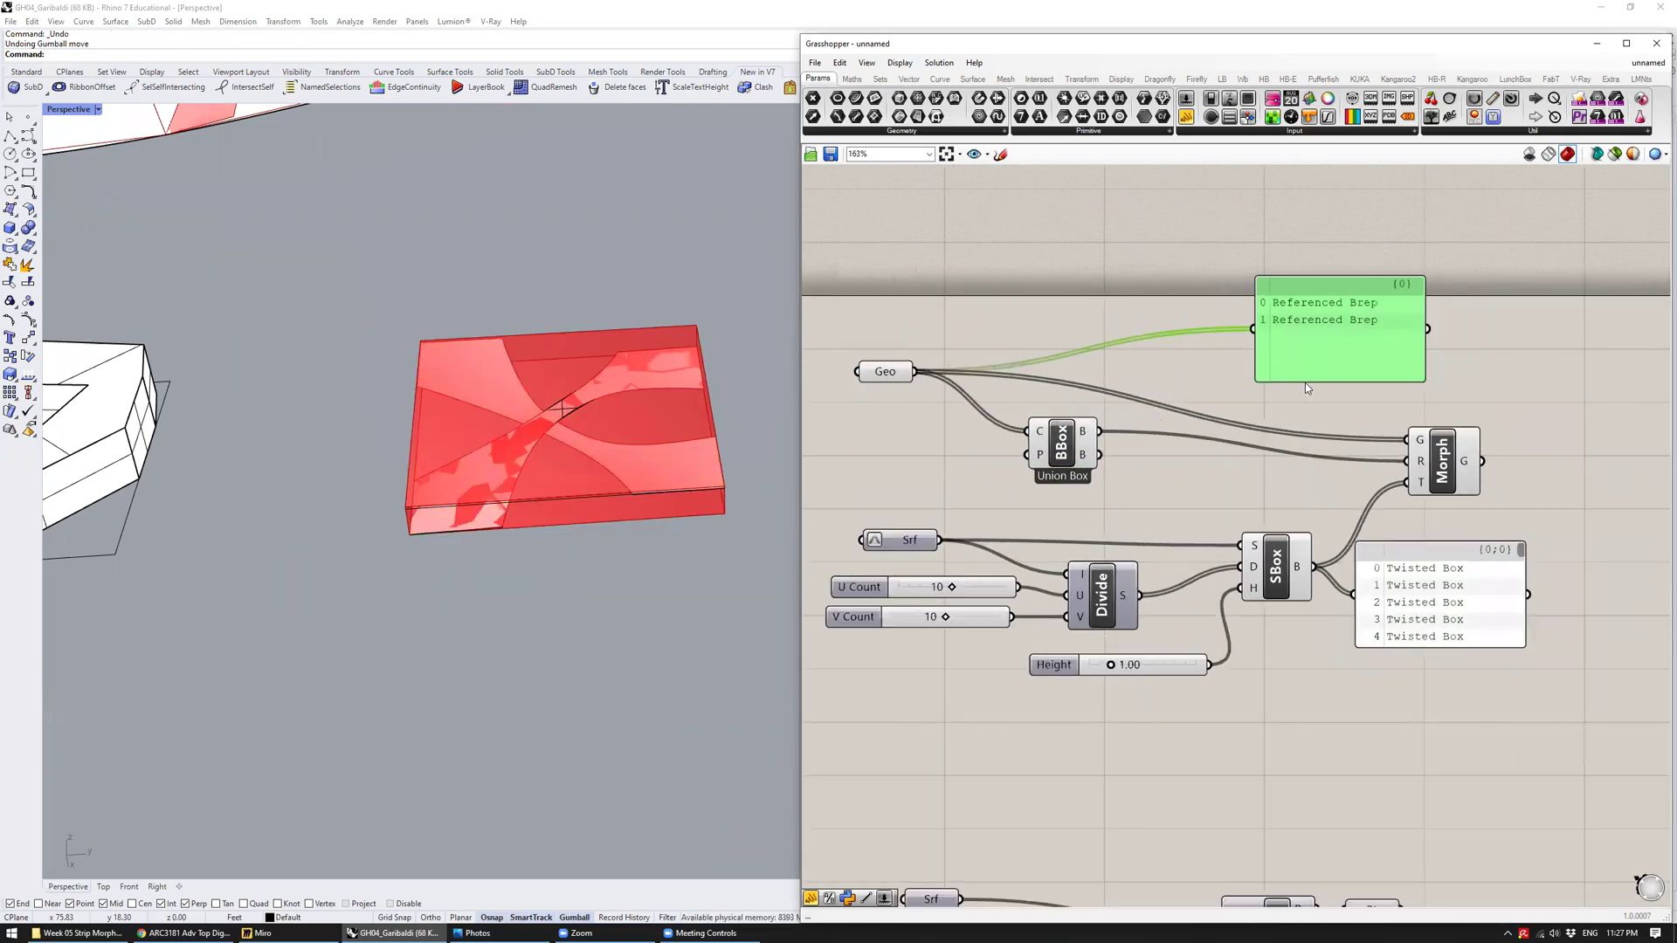
{"action": "right_click_drag", "start_coordinate": [1304, 382], "coordinate": [1261, 381]}
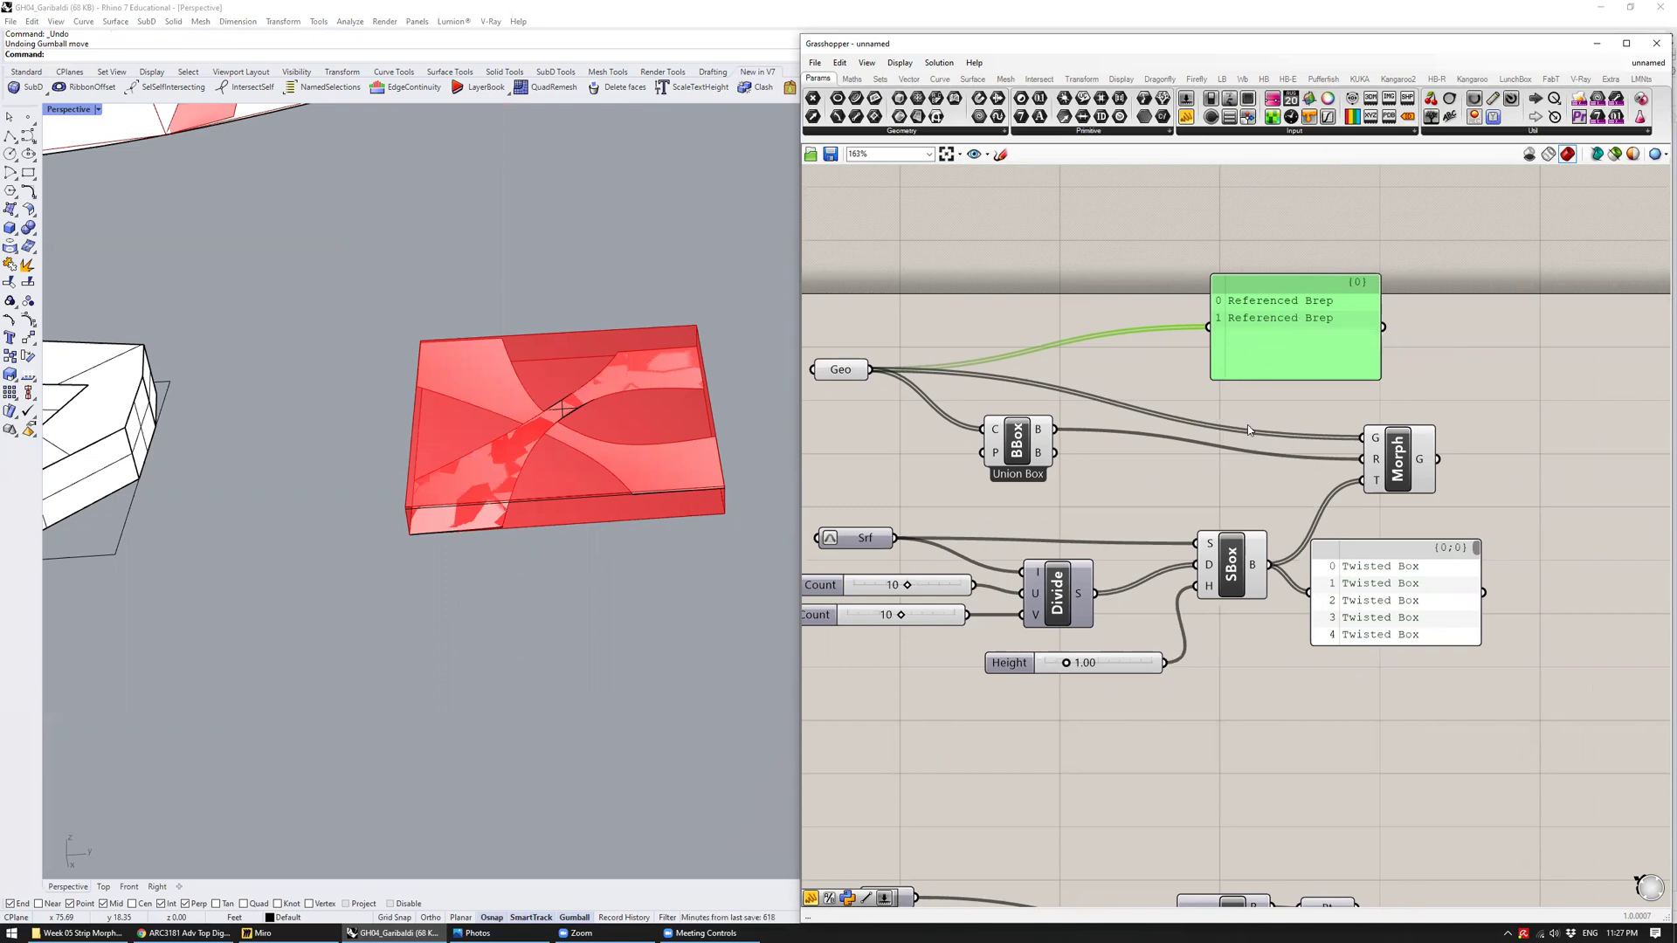
Graft the Geometry input of the Box Morph component and move the Geo panel higher, clear of the wires
{"action": "right_click", "coordinate": [1376, 437]}
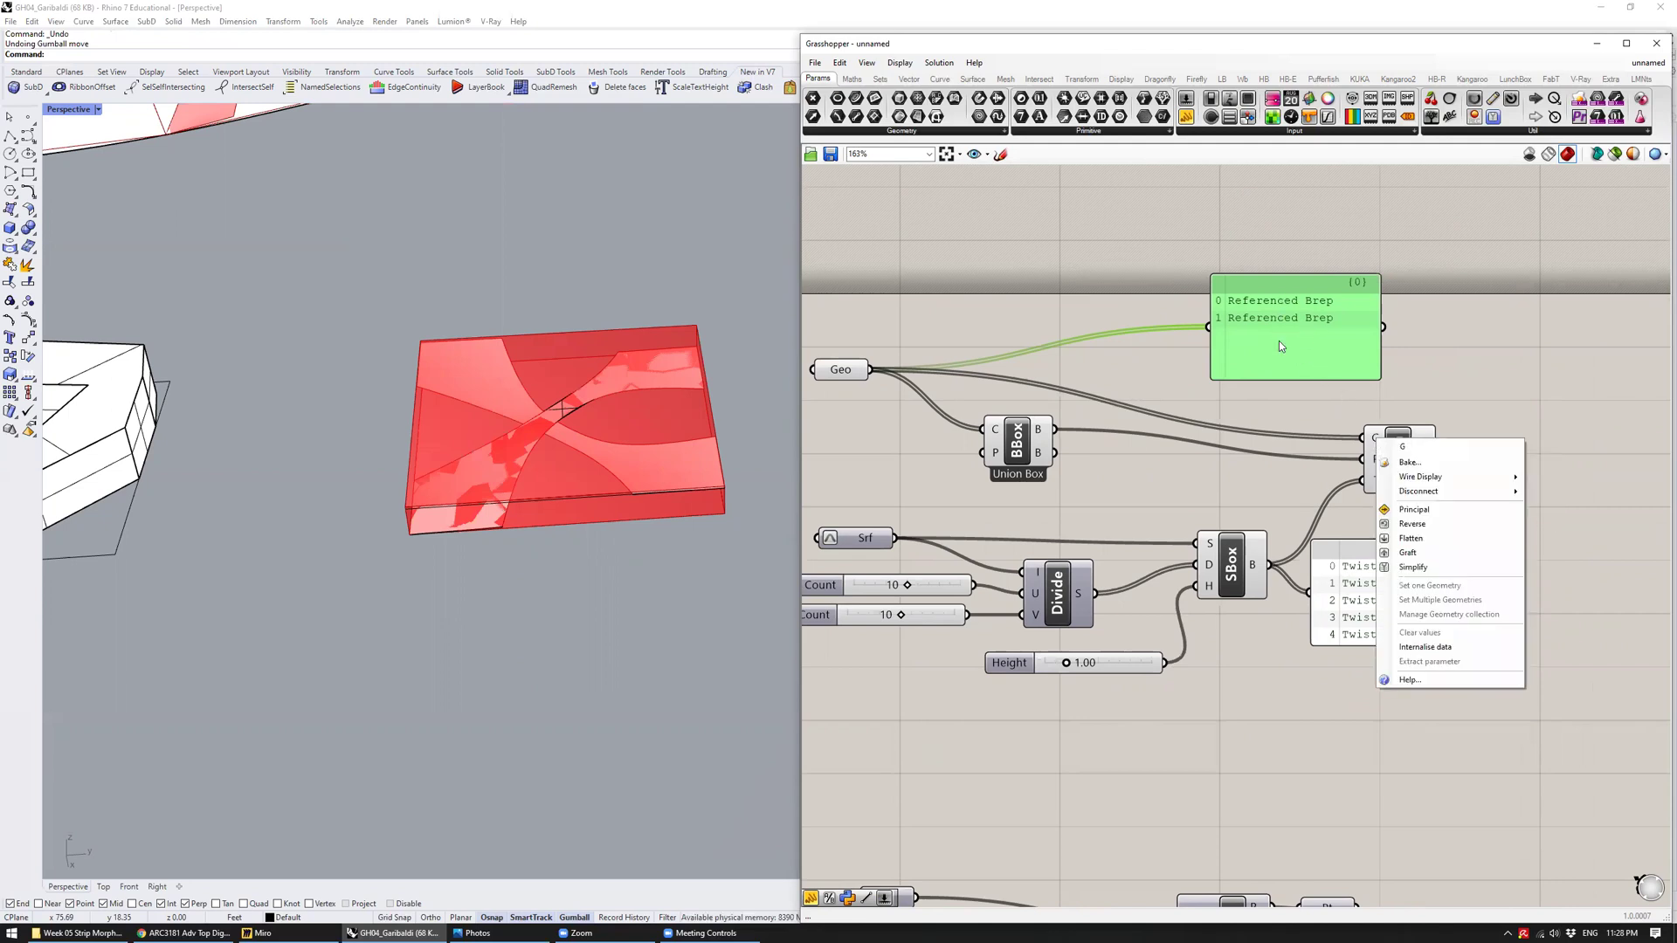
{"action": "left_click", "coordinate": [1360, 404]}
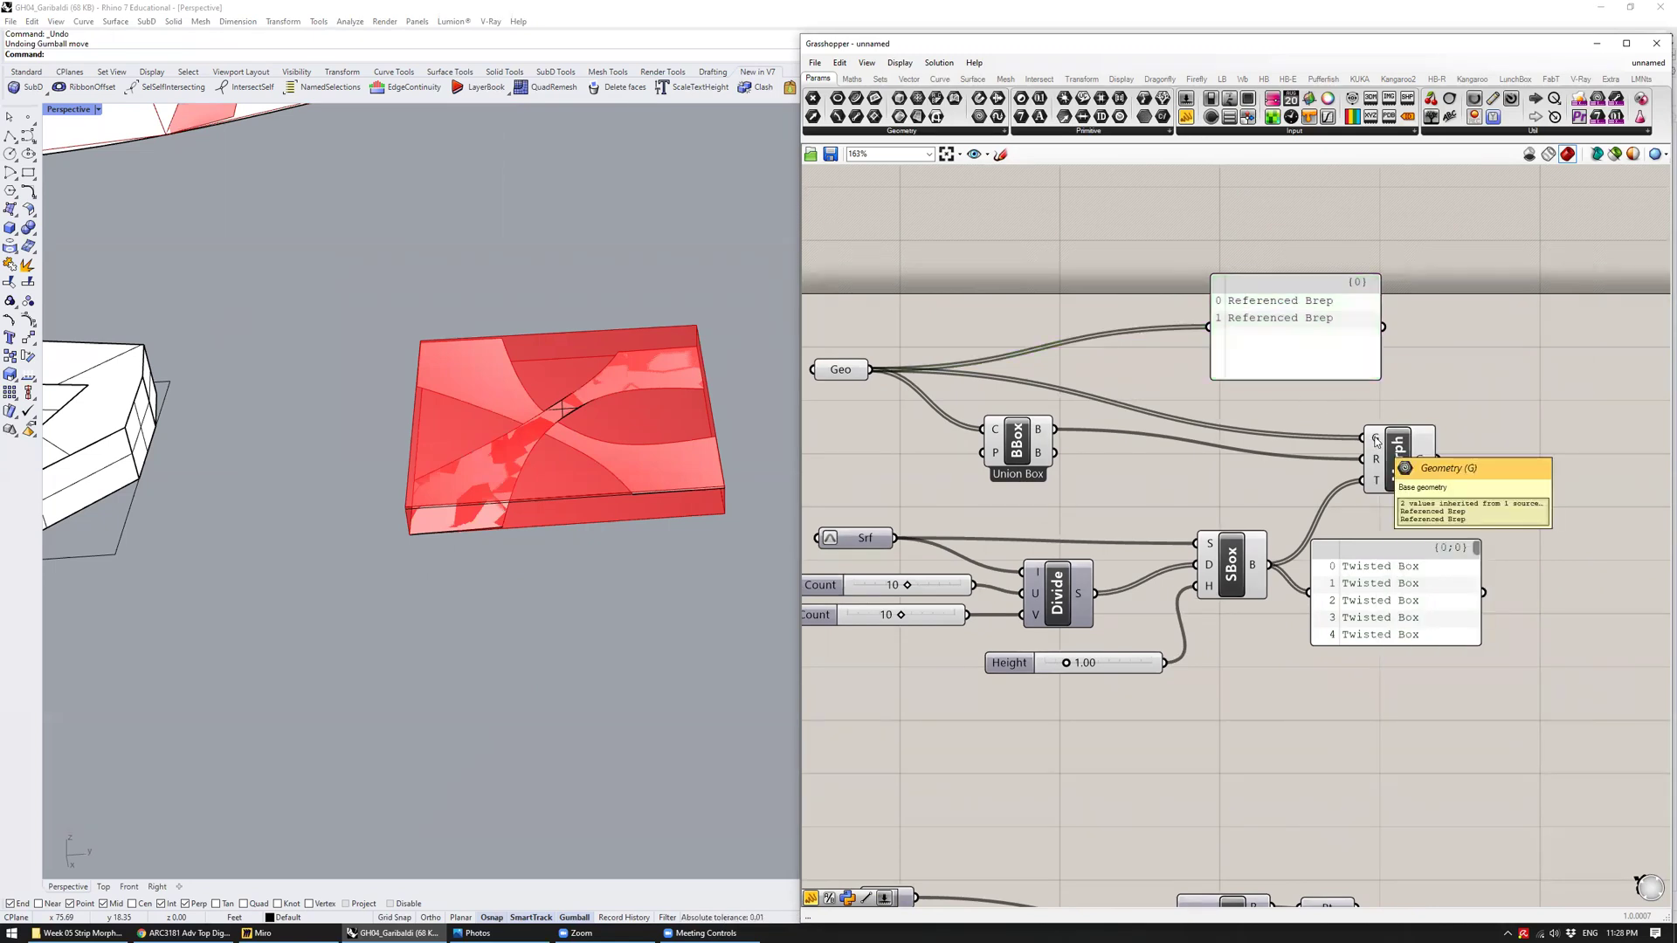
{"action": "right_click", "coordinate": [1376, 441]}
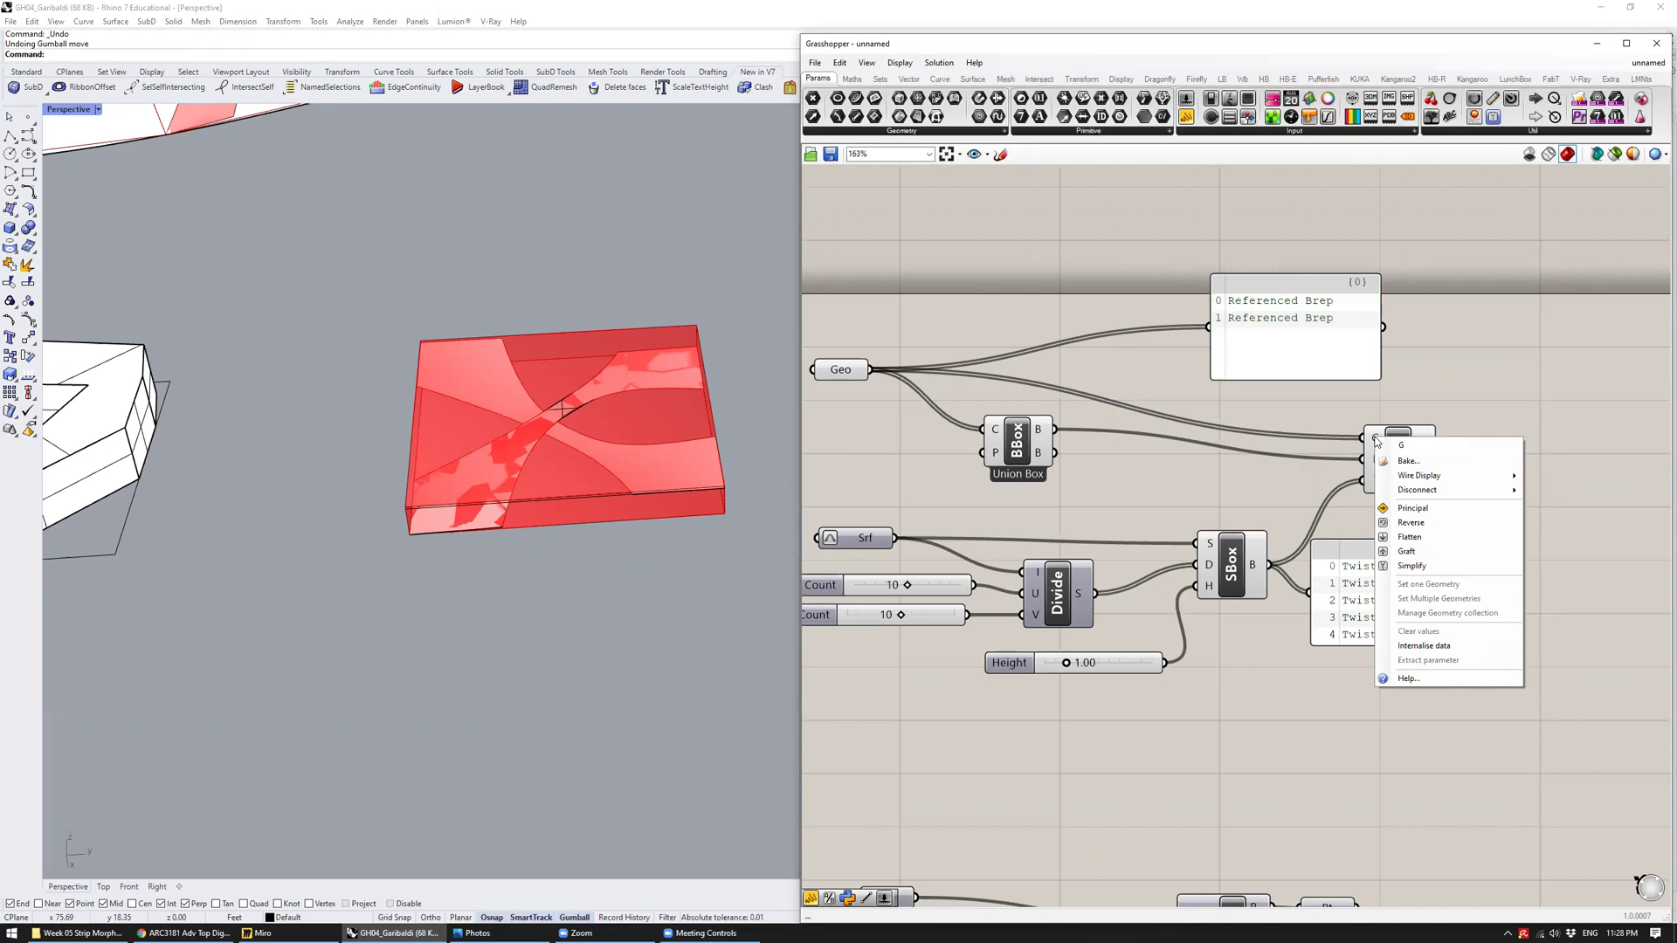
{"action": "left_click", "coordinate": [1407, 552]}
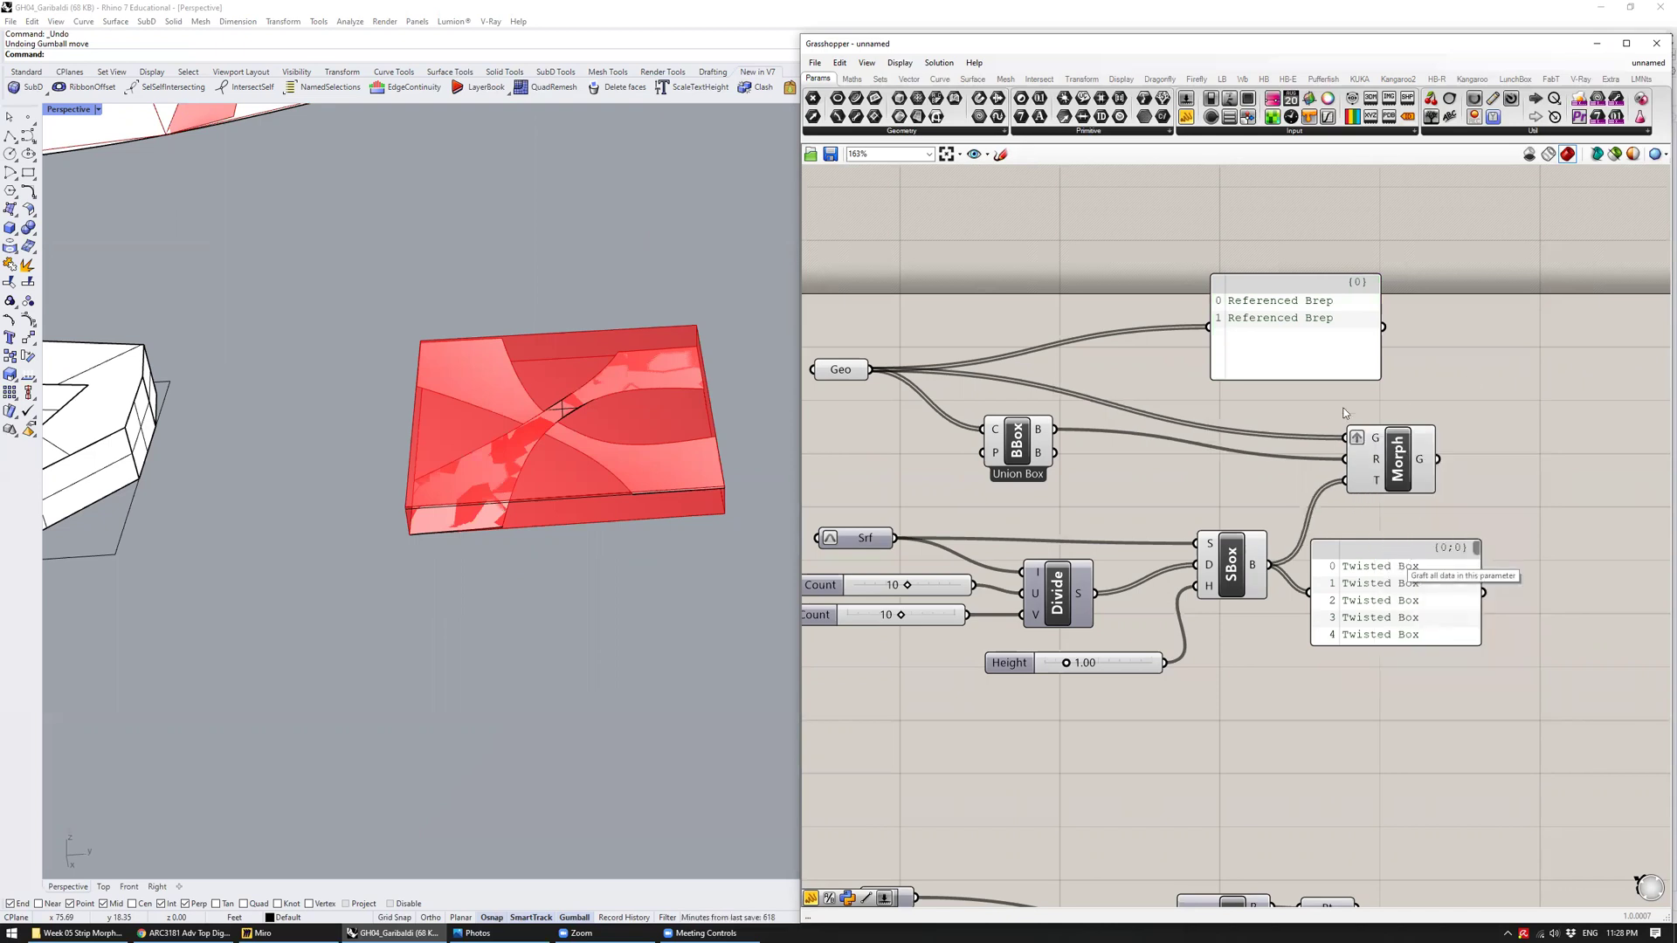
{"action": "scroll", "coordinate": [729, 465], "scroll_direction": "up", "scroll_amount": 1}
{"action": "scroll", "coordinate": [729, 465], "scroll_direction": "down", "scroll_amount": 4}
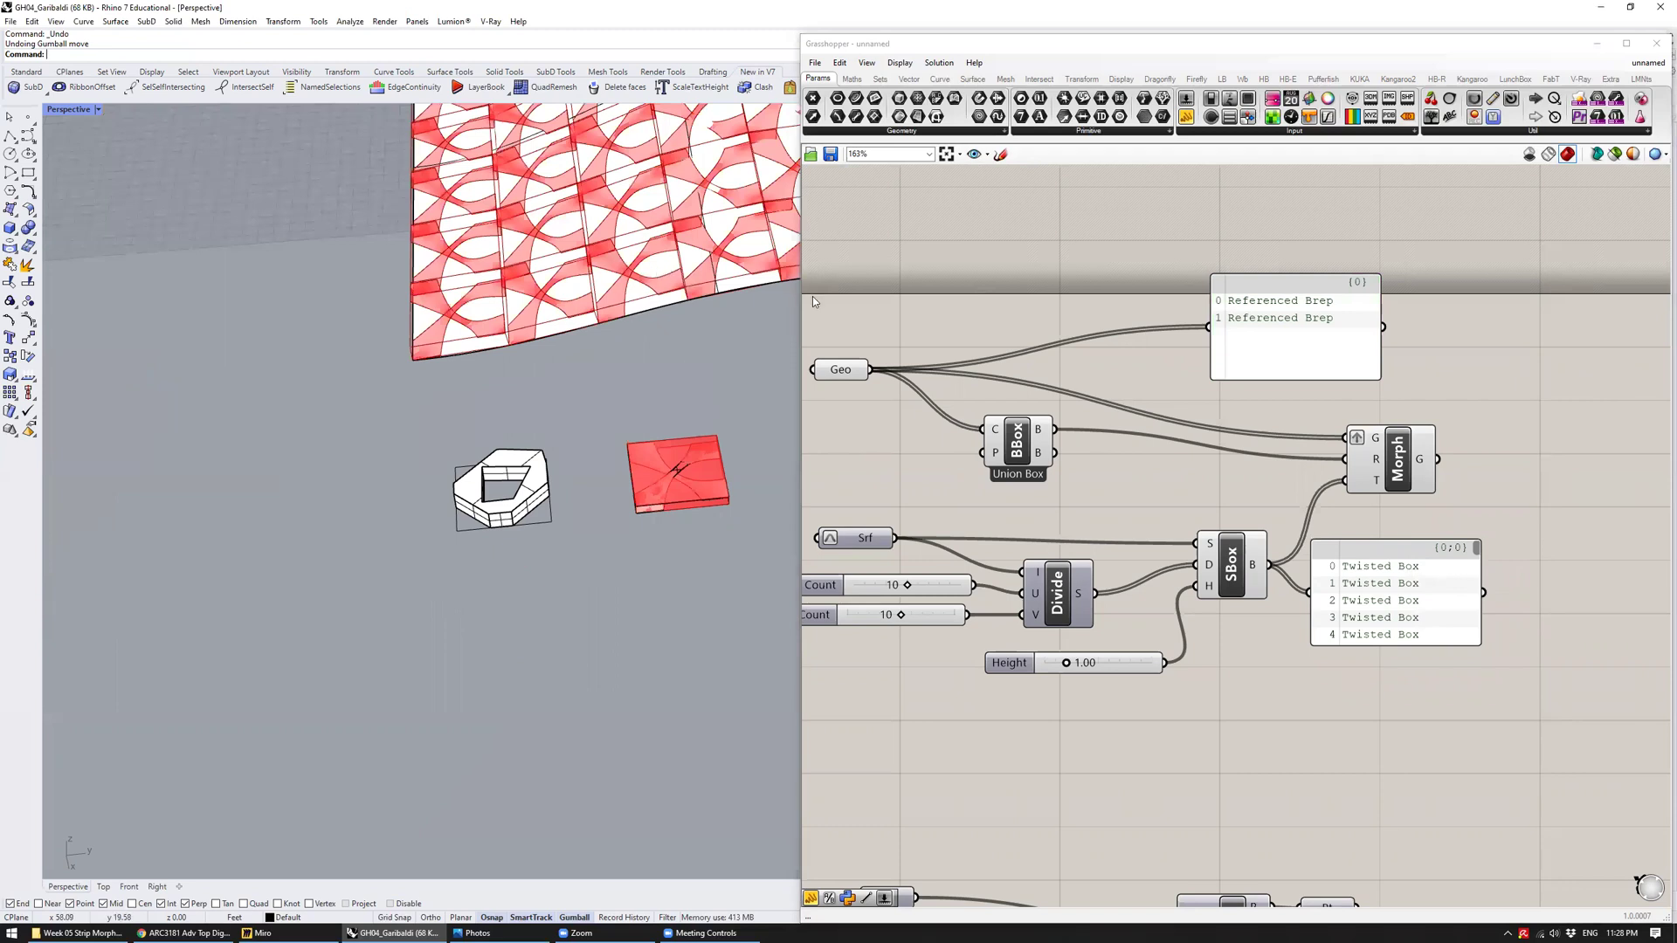
{"action": "left_click_drag", "start_coordinate": [1315, 366], "coordinate": [1266, 276]}
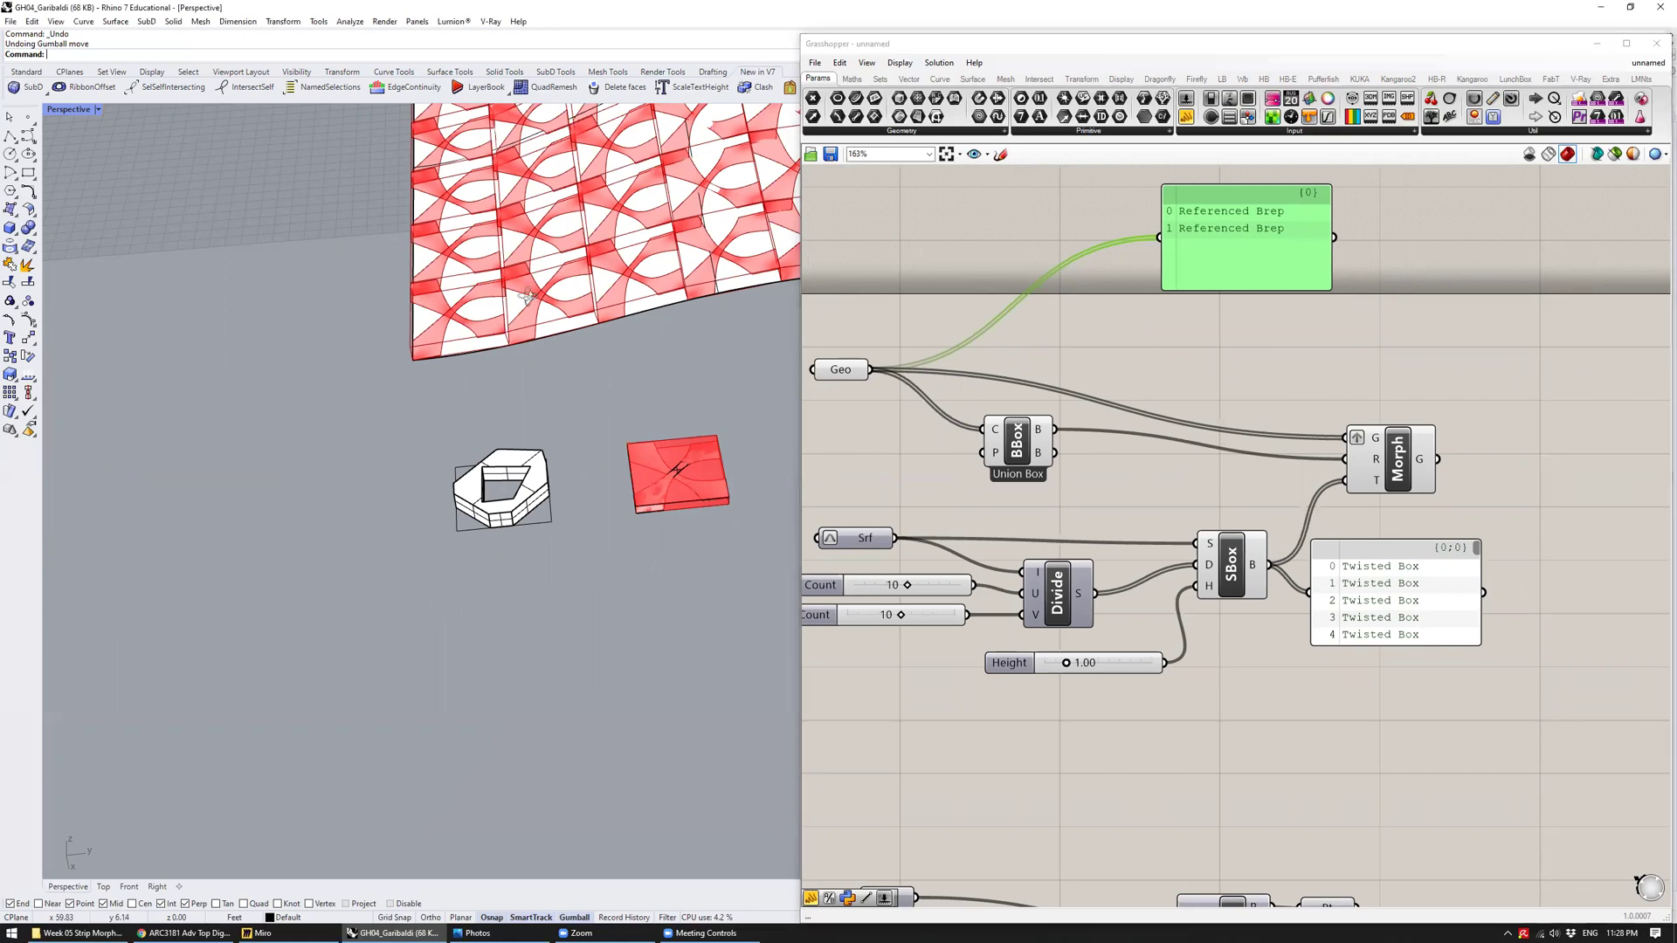
Examine the X-shaped modules morphed across the surface, checking how neighbouring strips meet and overlap at the box edges
{"action": "right_click_drag", "start_coordinate": [540, 338], "coordinate": [678, 273]}
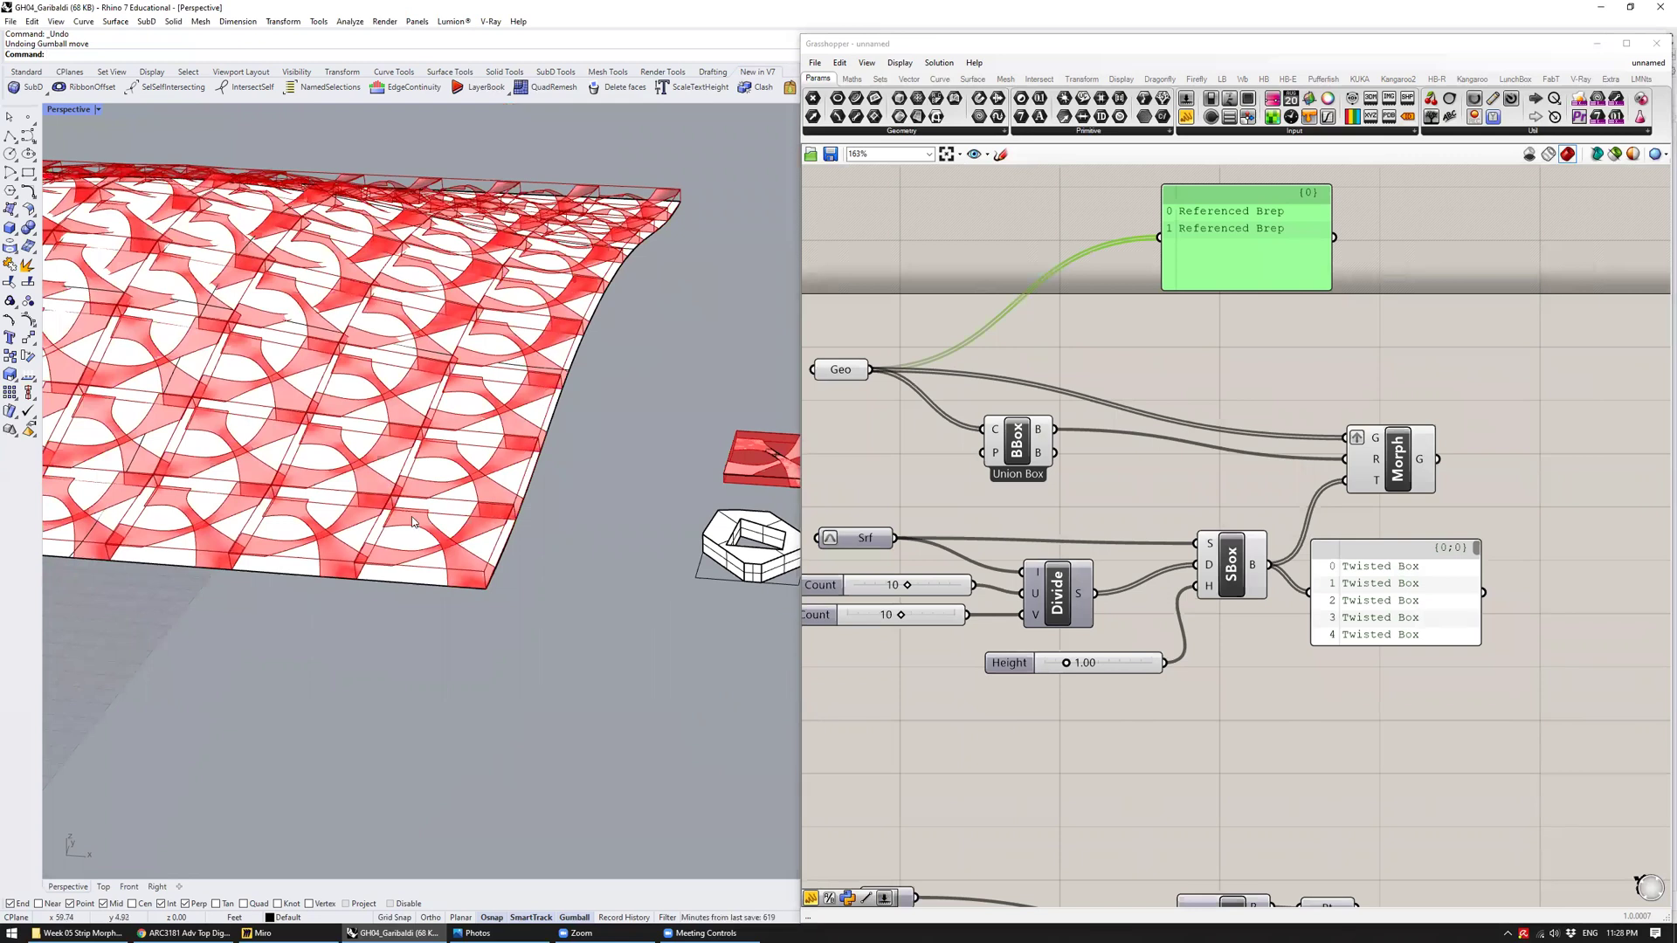
{"action": "scroll", "coordinate": [581, 499], "scroll_direction": "up", "scroll_amount": 3}
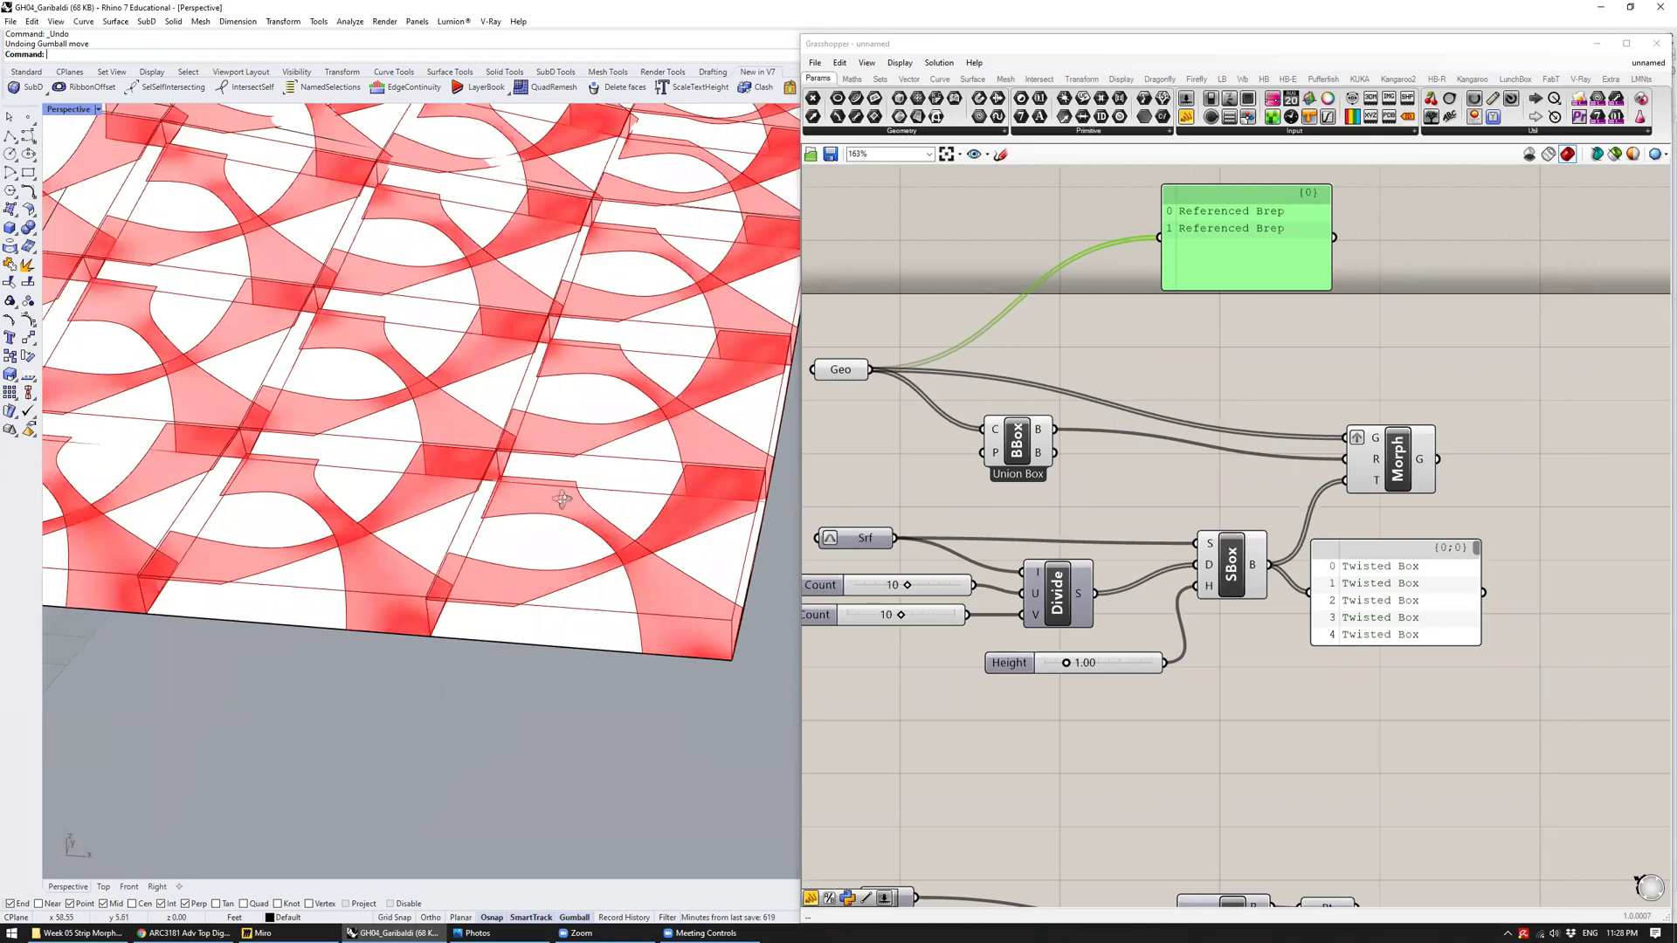
{"action": "right_click_drag", "start_coordinate": [580, 490], "coordinate": [523, 487]}
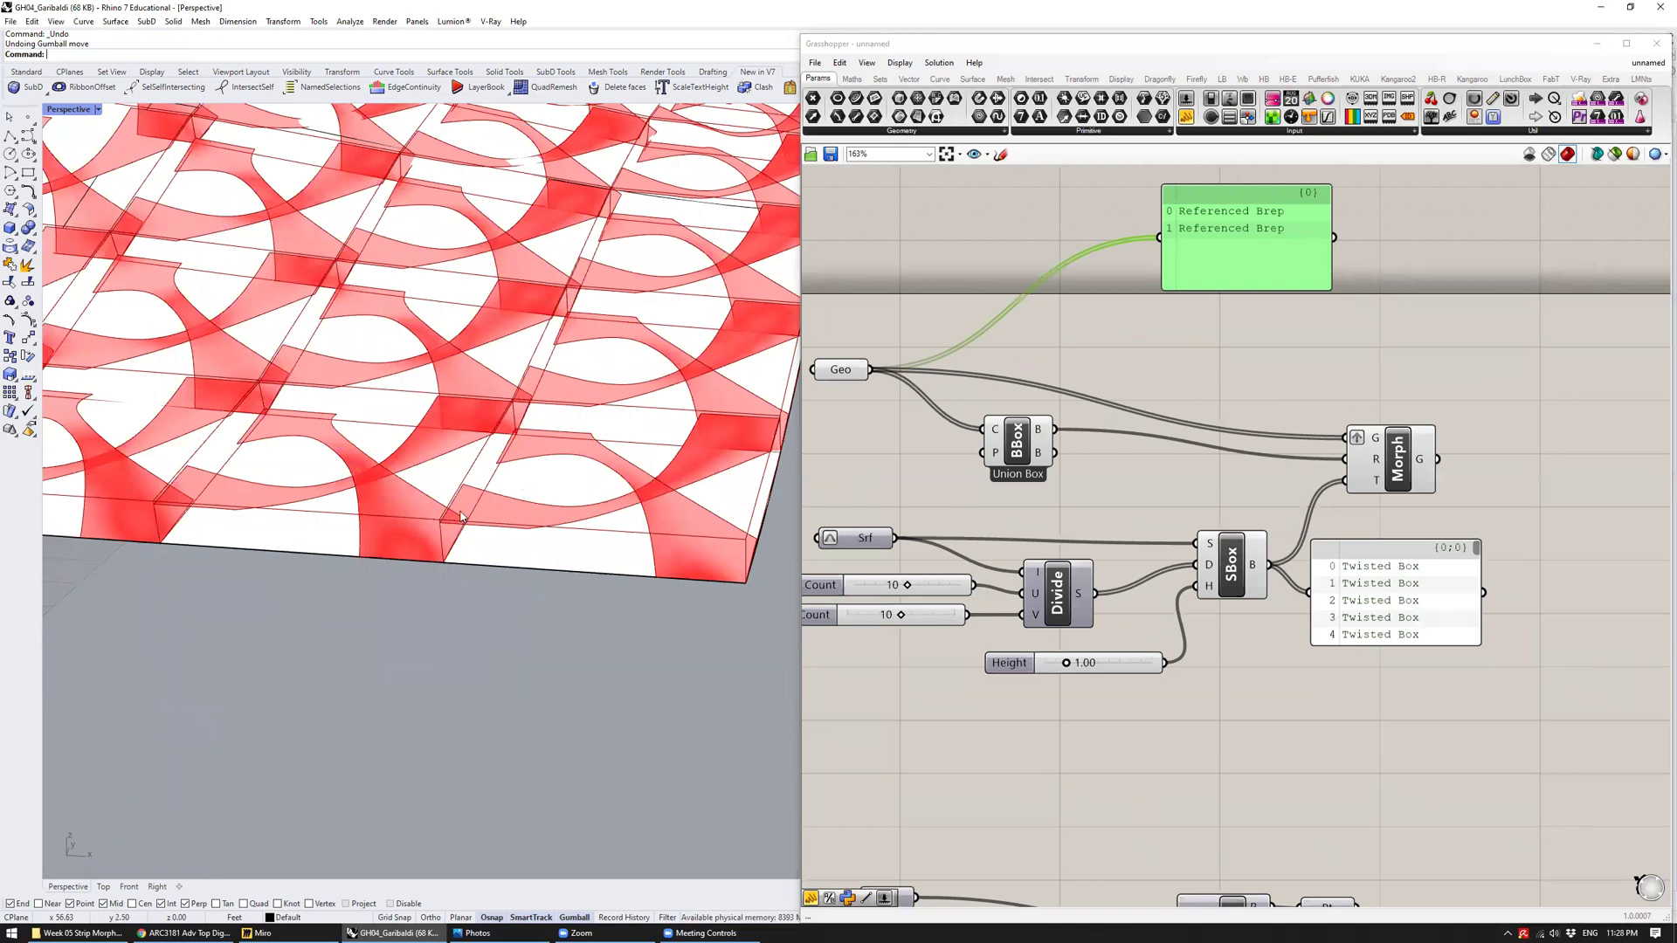
{"action": "scroll", "coordinate": [553, 505], "scroll_direction": "down", "scroll_amount": 3}
{"action": "right_click_drag", "start_coordinate": [575, 479], "coordinate": [572, 572]}
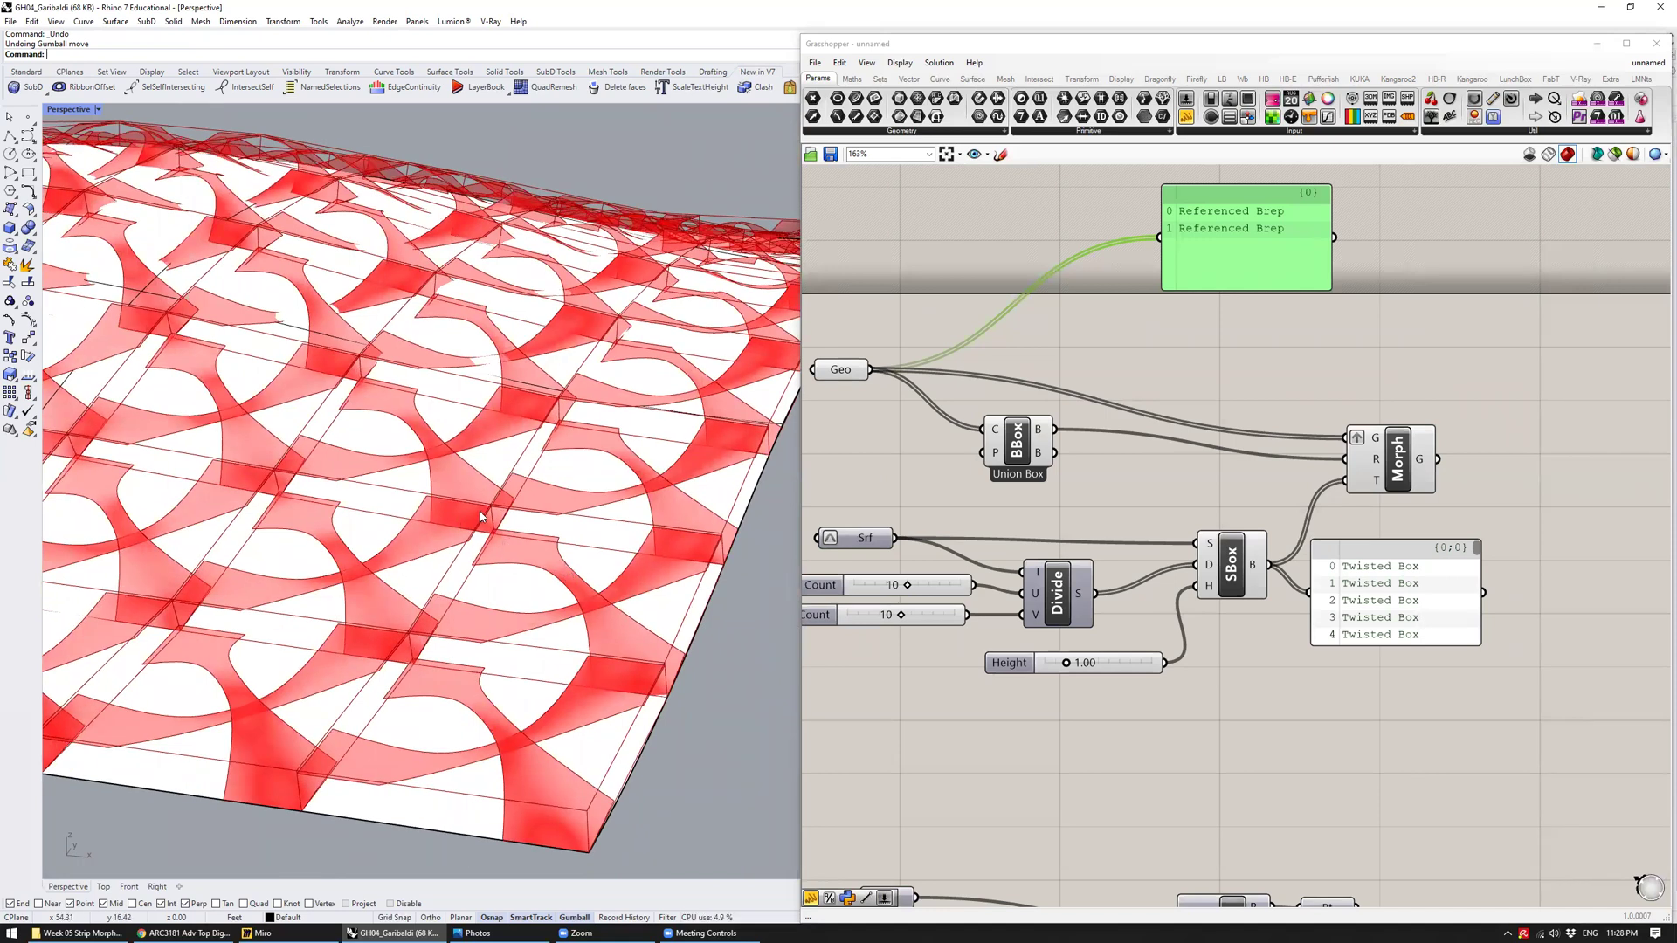
{"action": "right_click_drag", "start_coordinate": [476, 524], "coordinate": [413, 516]}
{"action": "scroll", "coordinate": [489, 472], "scroll_direction": "down", "scroll_amount": 4}
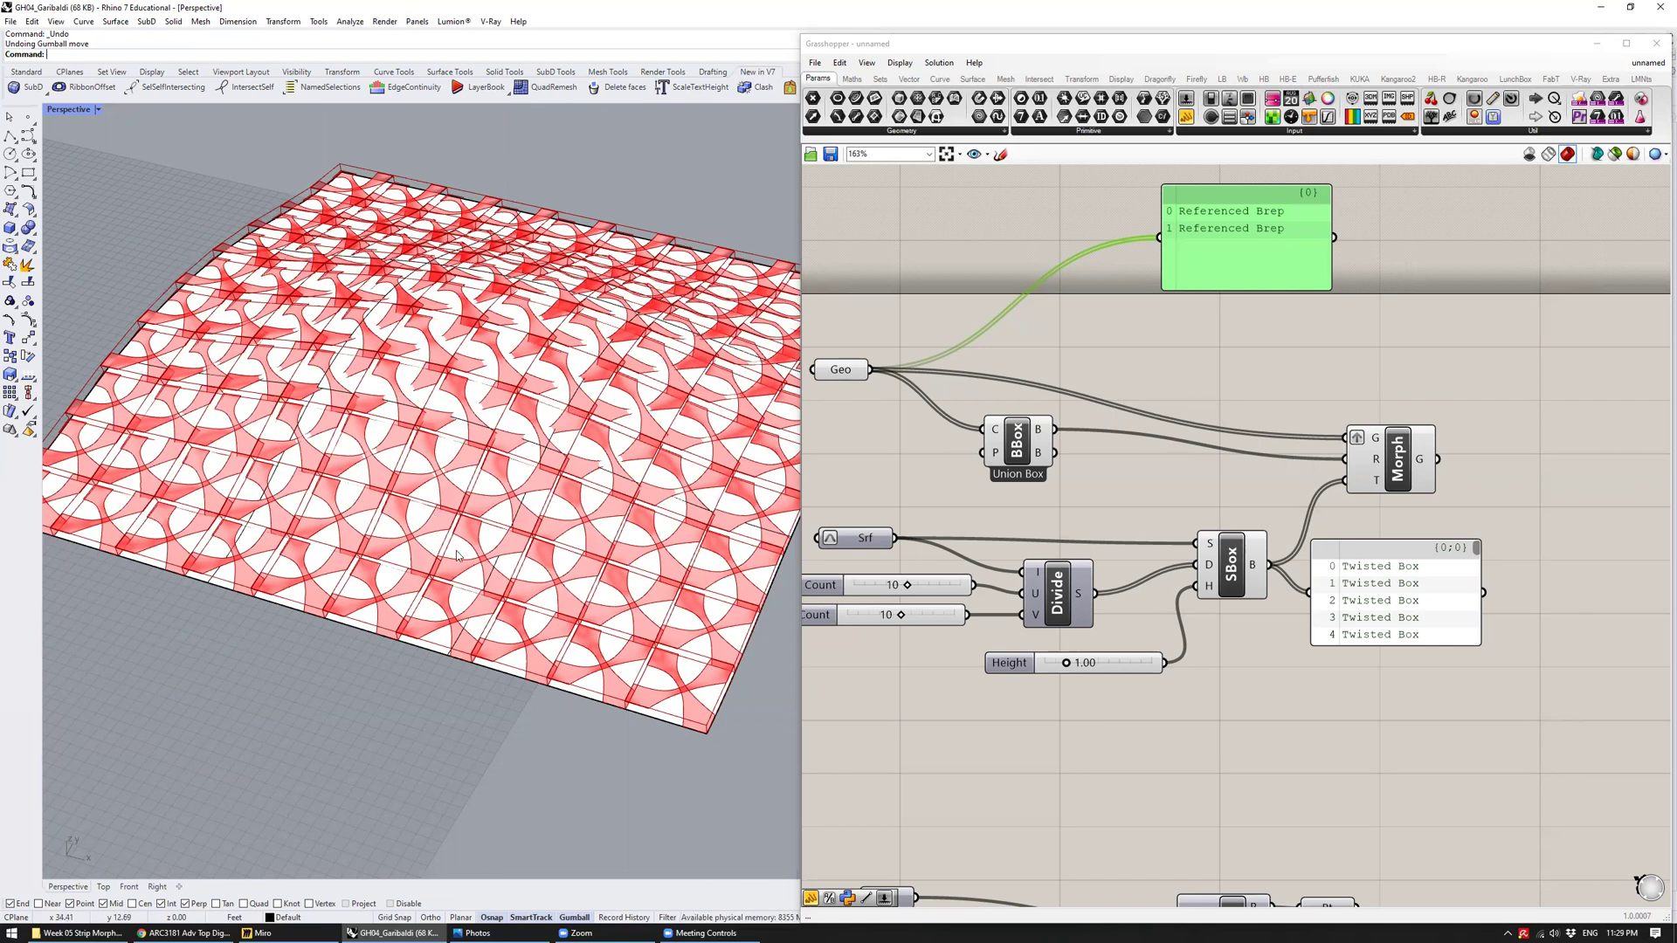
{"action": "right_click_drag", "start_coordinate": [559, 521], "coordinate": [521, 423]}
{"action": "scroll", "coordinate": [520, 423], "scroll_direction": "up", "scroll_amount": 5}
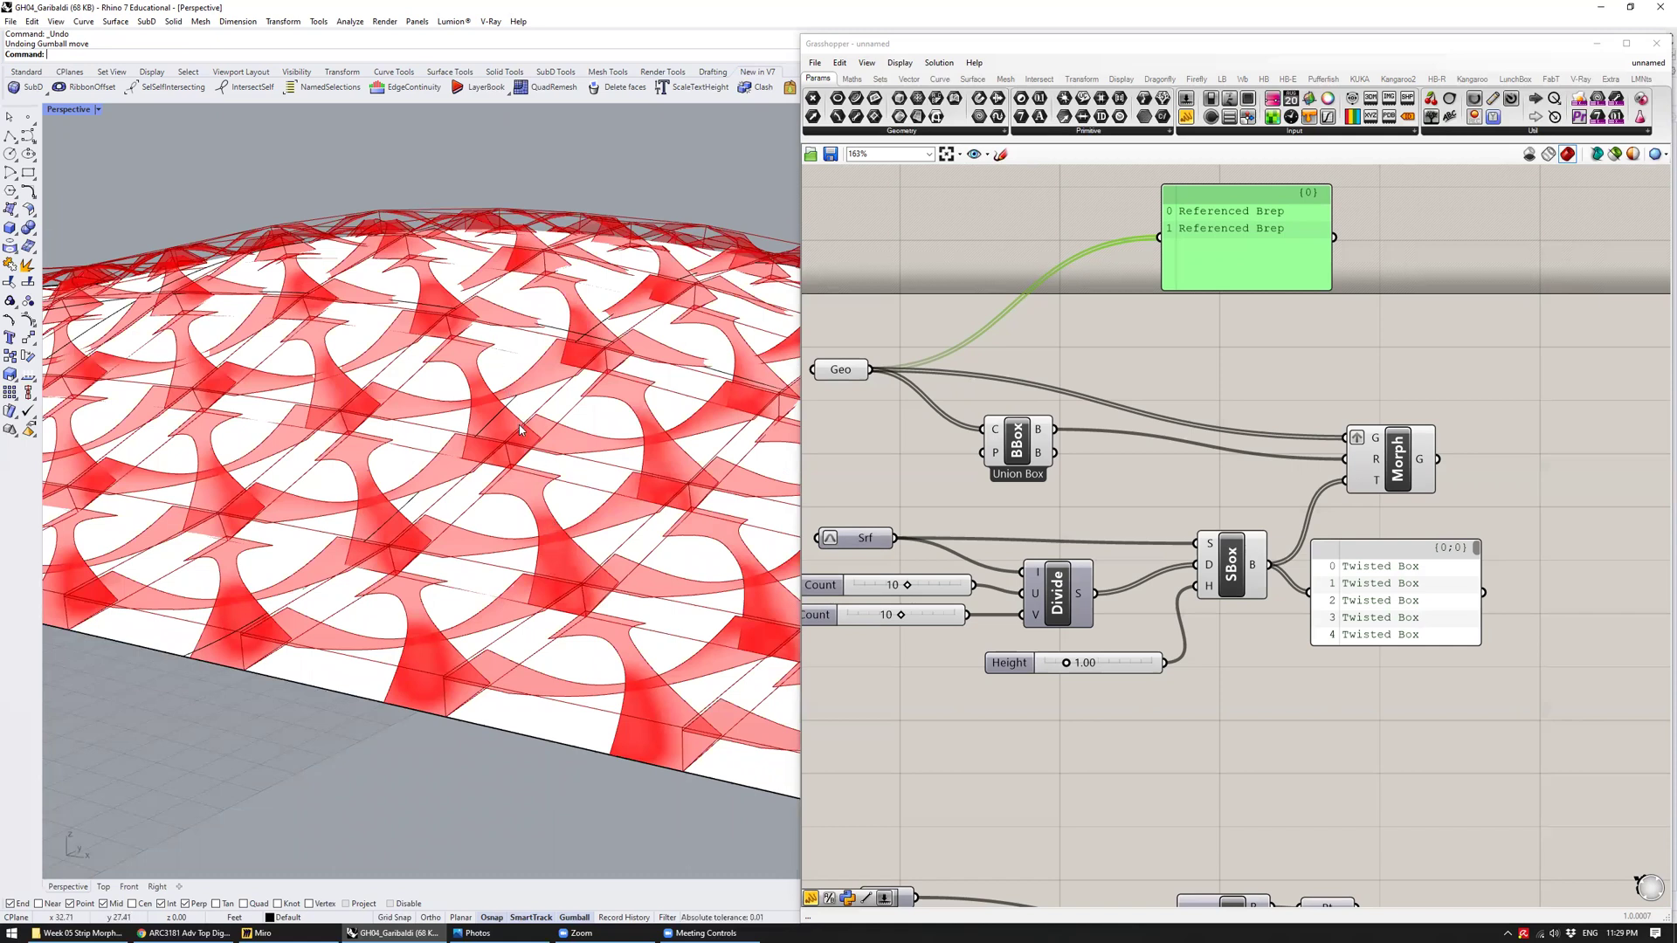
{"action": "scroll", "coordinate": [451, 453], "scroll_direction": "down", "scroll_amount": 5}
{"action": "right_click_drag", "start_coordinate": [451, 454], "coordinate": [404, 522]}
Model a small solid cylinder, radius about 0.4 ft, on the ground beside the X-shaped module
{"action": "left_click", "coordinate": [441, 513]}
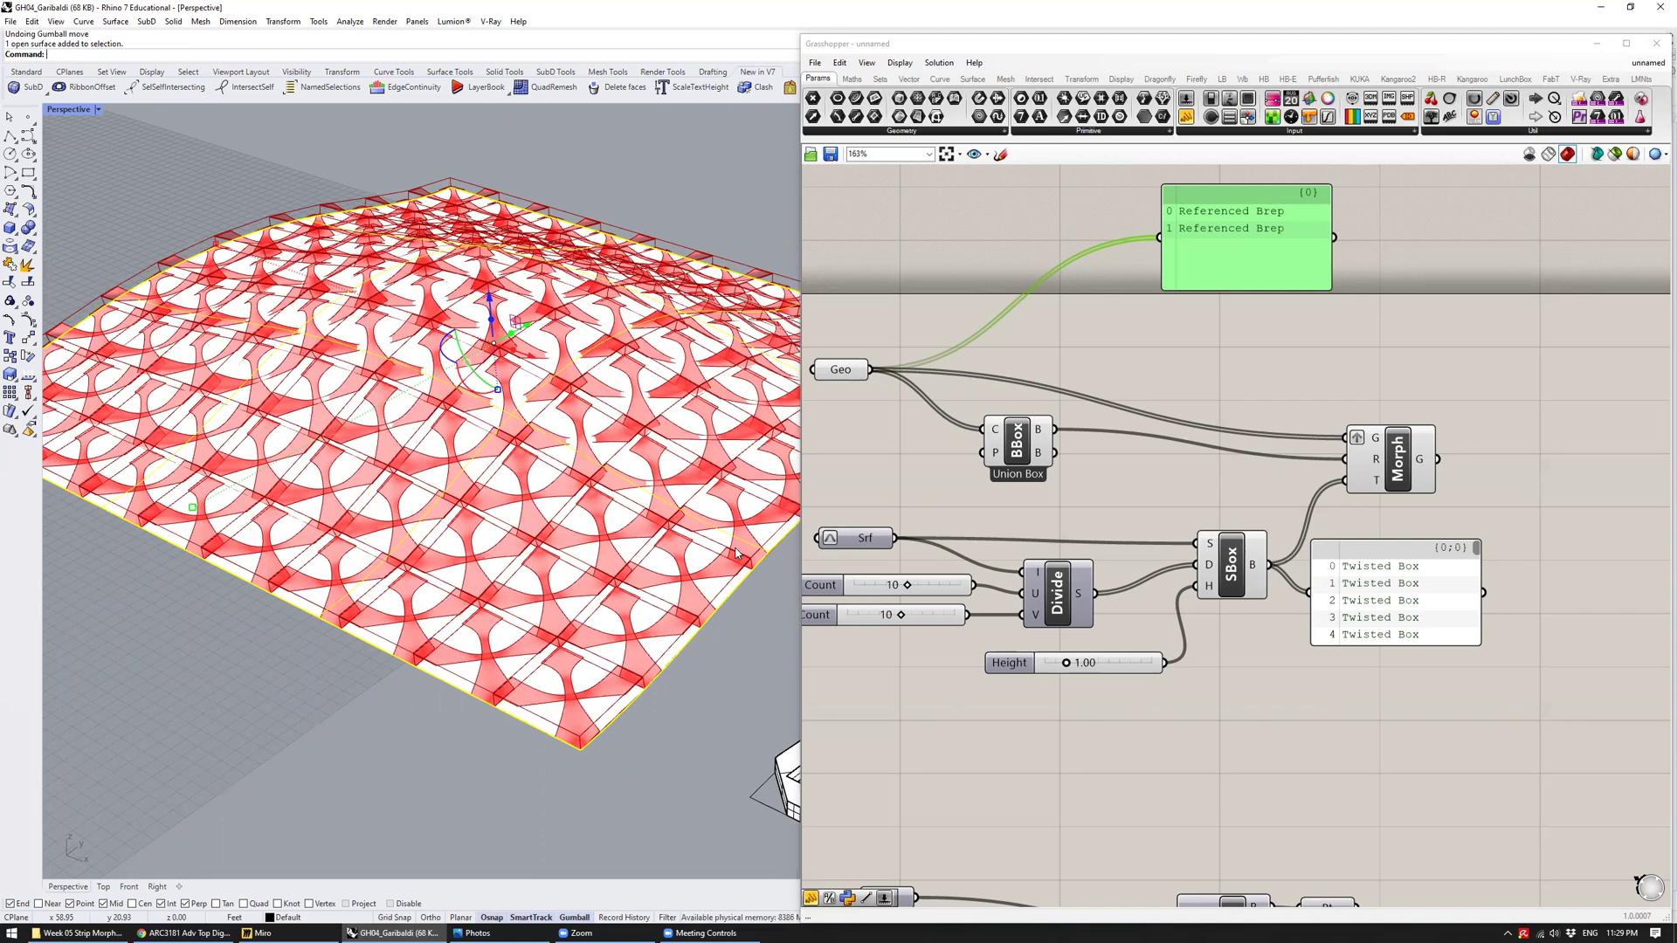
{"action": "right_click_drag", "start_coordinate": [664, 380], "coordinate": [481, 556]}
{"action": "left_click", "coordinate": [558, 631]}
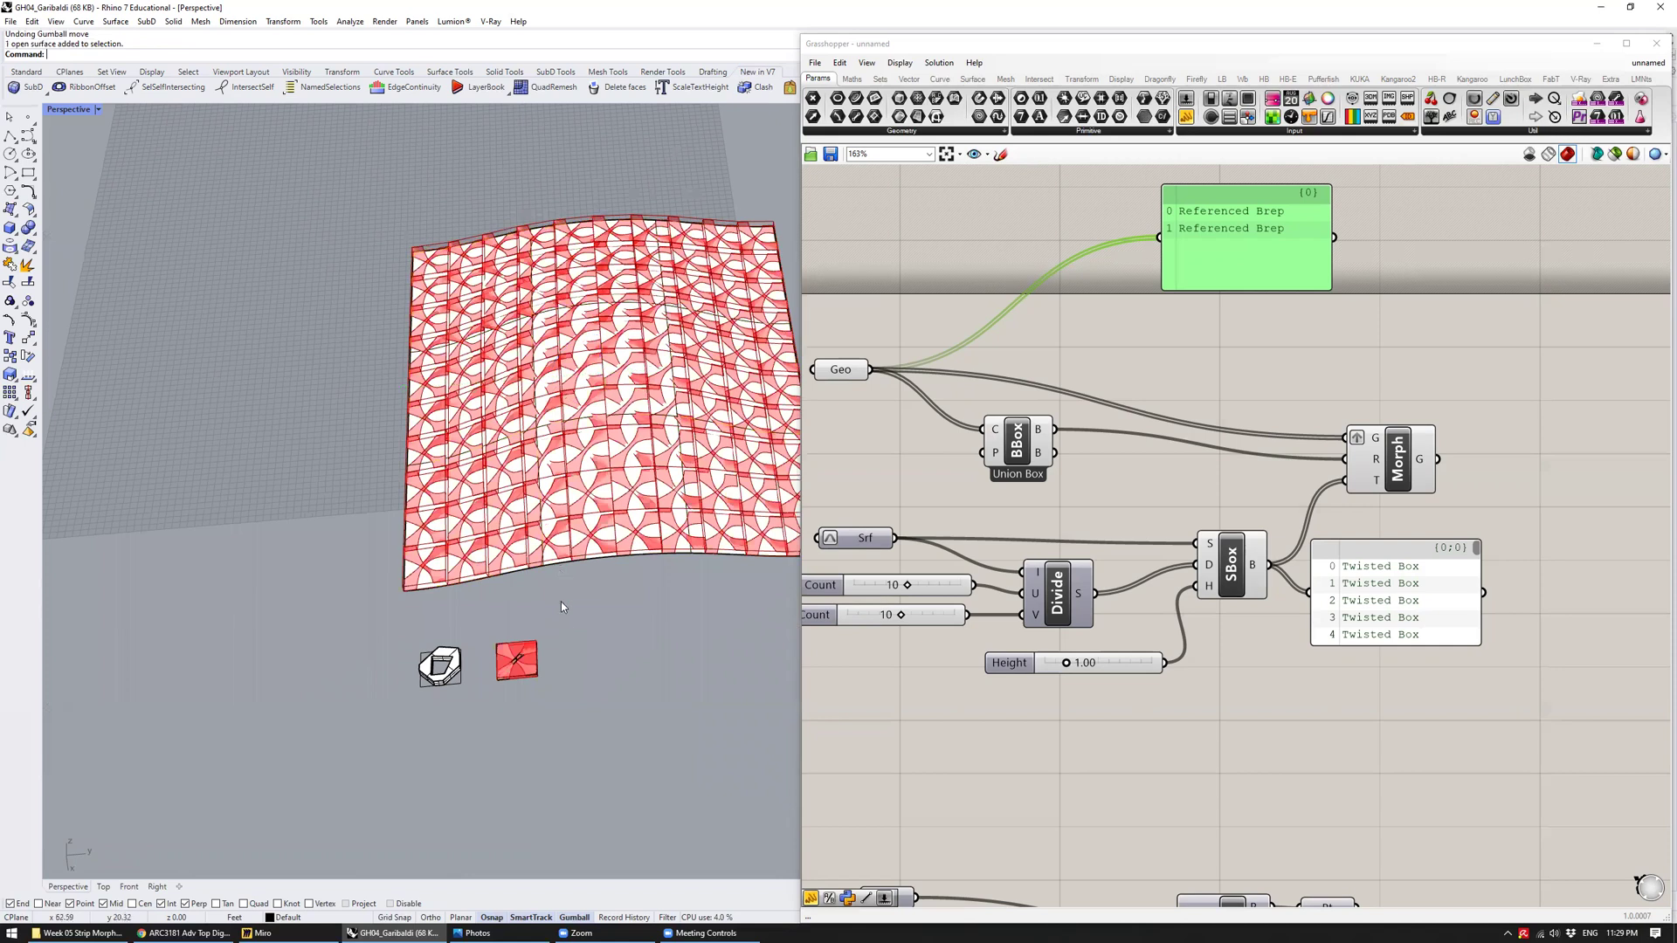
{"action": "scroll", "coordinate": [560, 626], "scroll_direction": "up", "scroll_amount": 4}
{"action": "right_click_drag", "start_coordinate": [519, 637], "coordinate": [475, 578]}
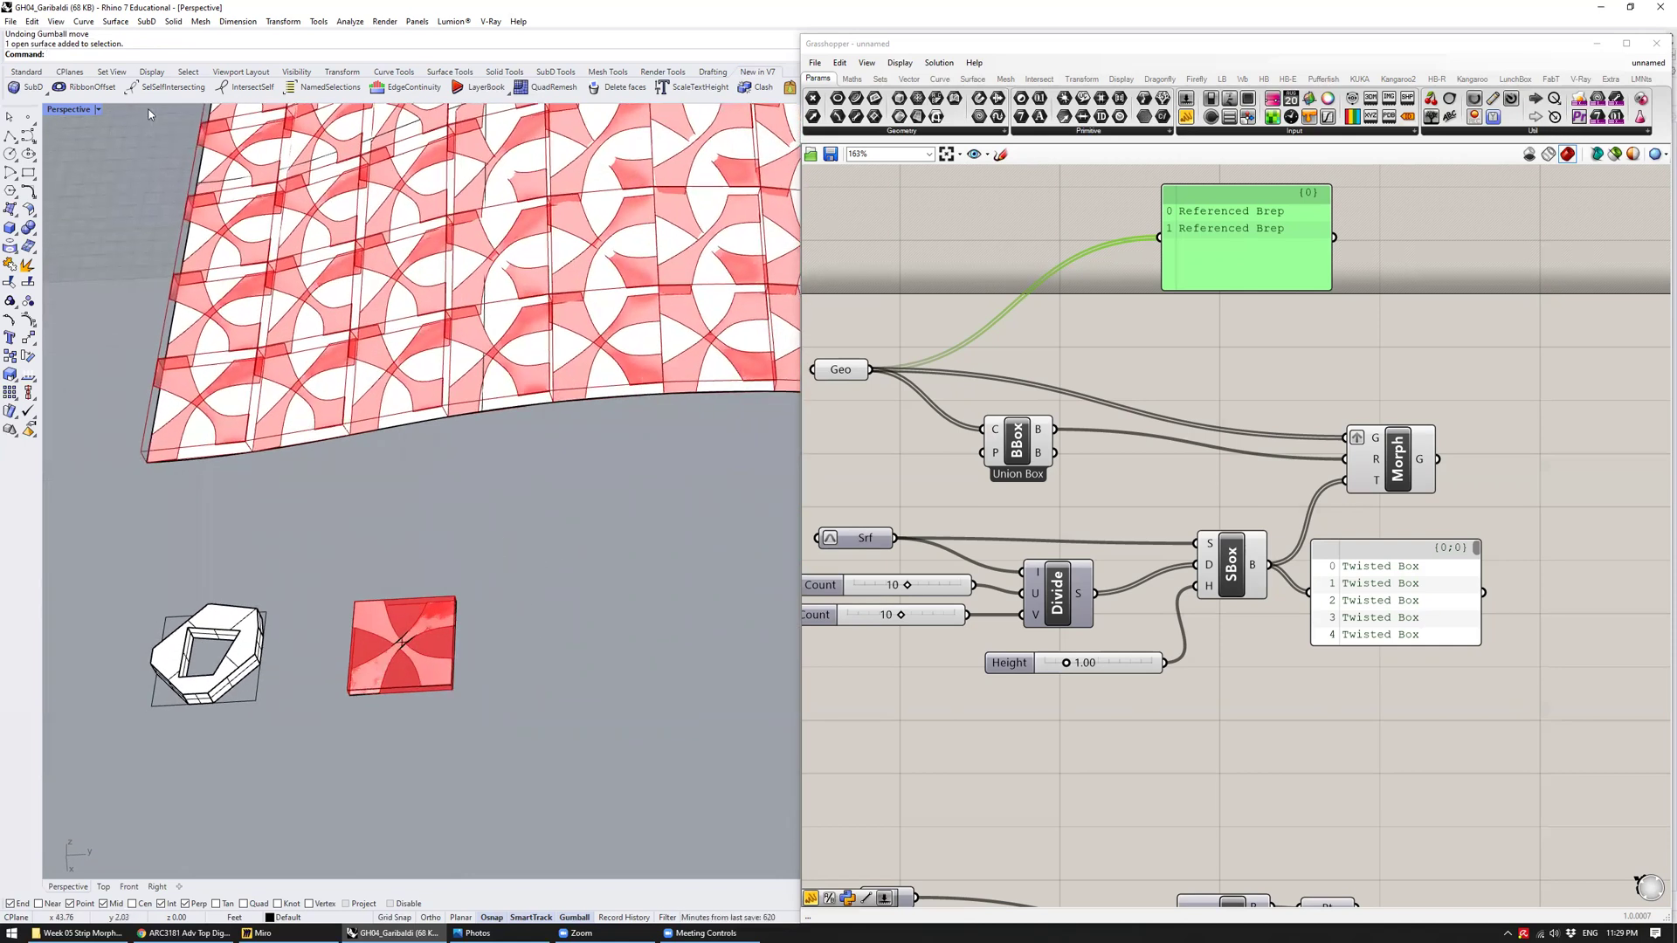
{"action": "left_click", "coordinate": [16, 233]}
{"action": "left_click_drag", "start_coordinate": [63, 225], "coordinate": [474, 441]}
{"action": "left_click", "coordinate": [456, 457]}
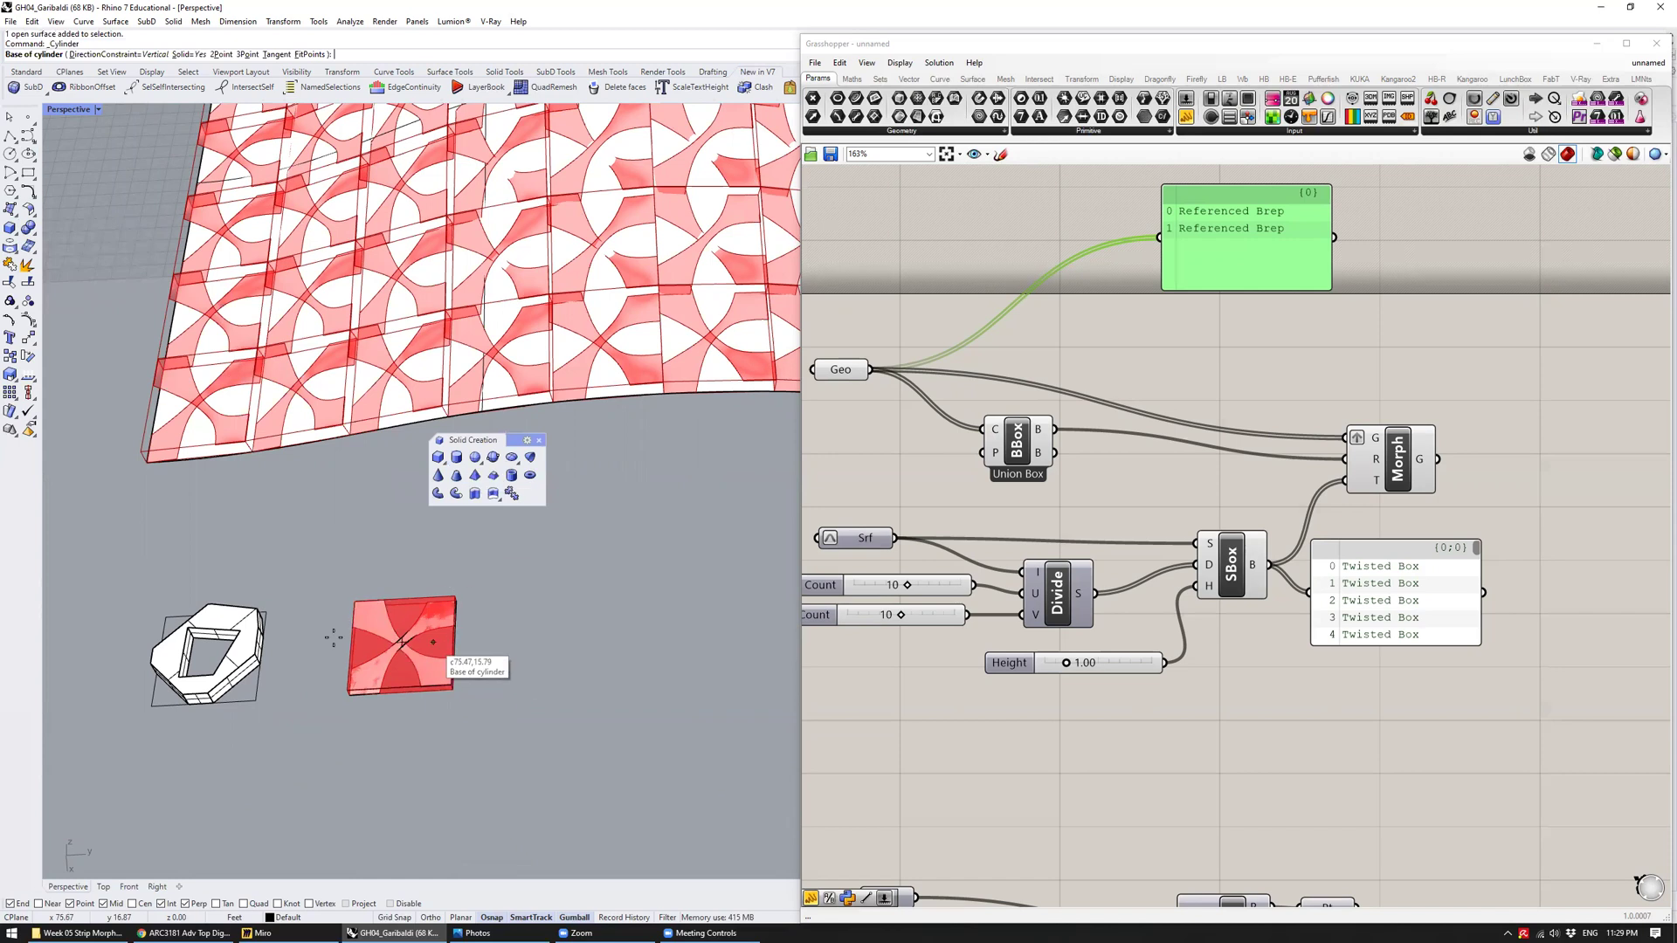
{"action": "scroll", "coordinate": [478, 620], "scroll_direction": "up", "scroll_amount": 2}
{"action": "left_click", "coordinate": [498, 596]}
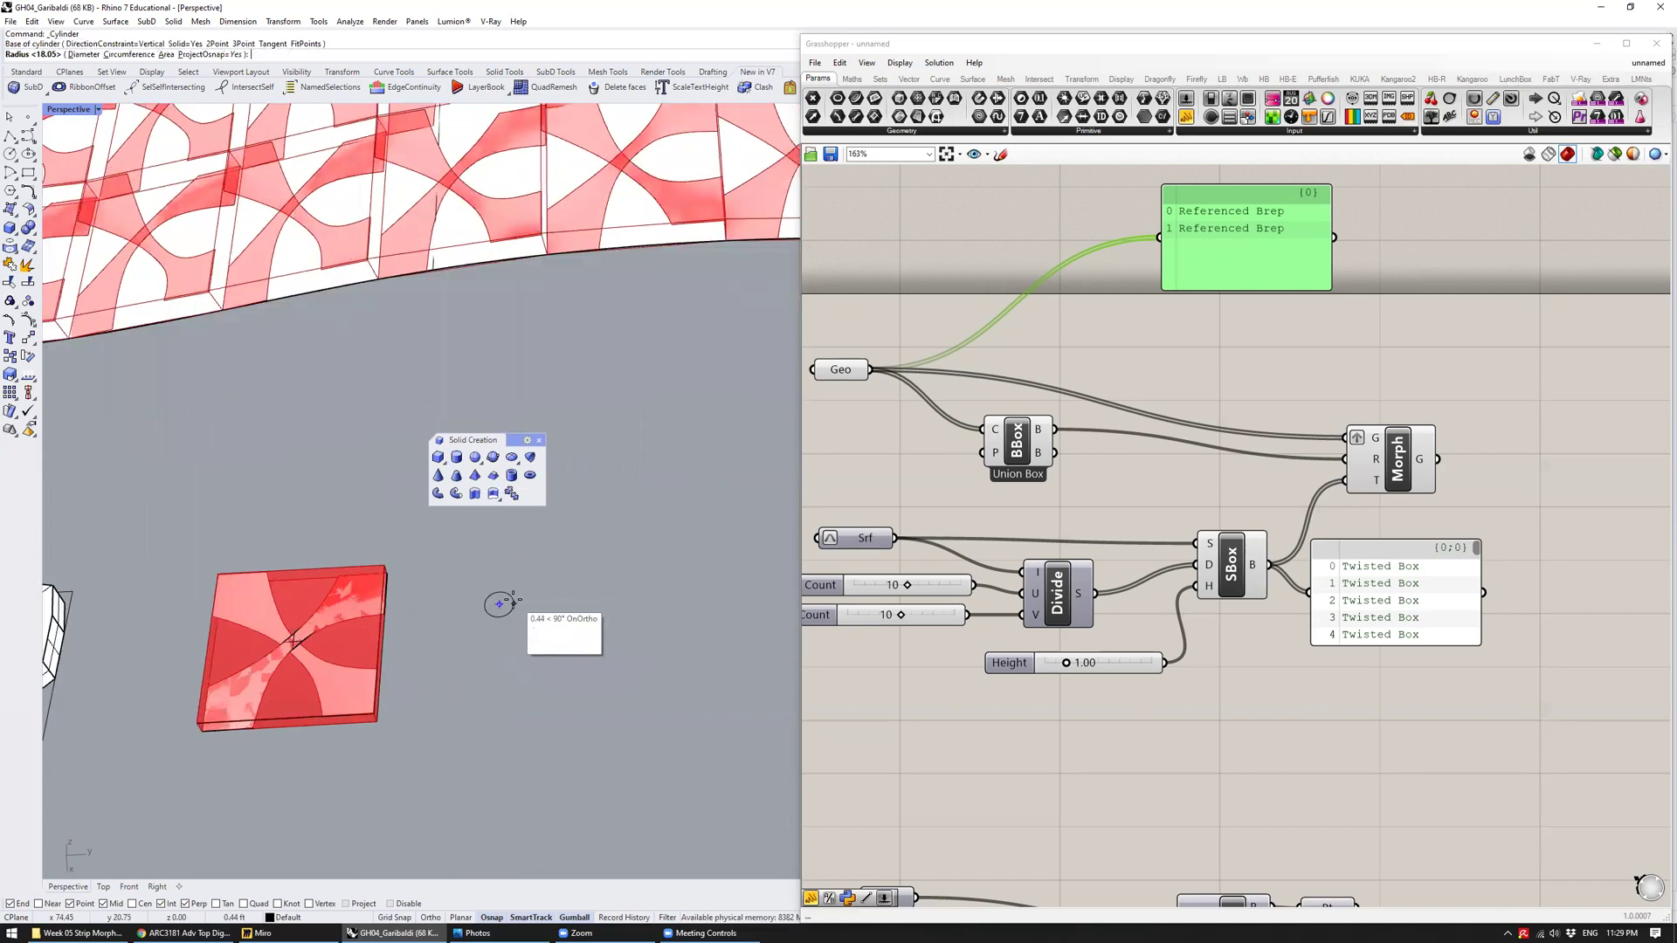
{"action": "left_click", "coordinate": [513, 587]}
{"action": "left_click", "coordinate": [514, 590]}
Add a noticeably larger solid cylinder close to the first small one, on the side away from the surface
{"action": "key", "text": "Return"}
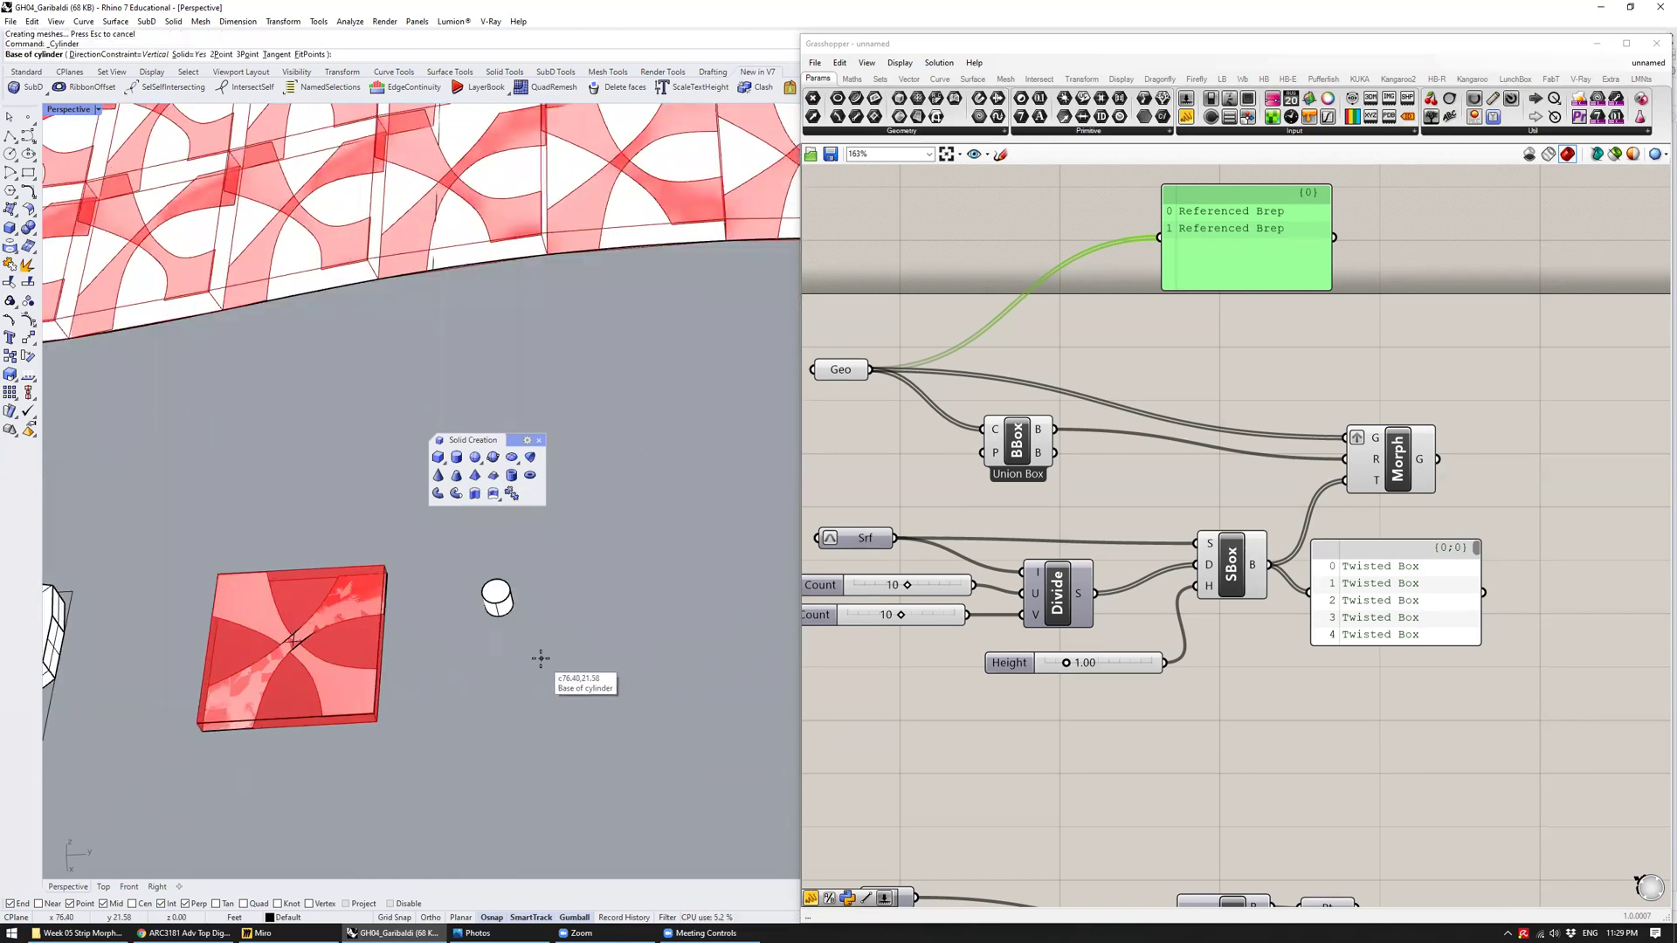
{"action": "left_click", "coordinate": [541, 659]}
{"action": "left_click", "coordinate": [575, 653]}
{"action": "left_click", "coordinate": [573, 594]}
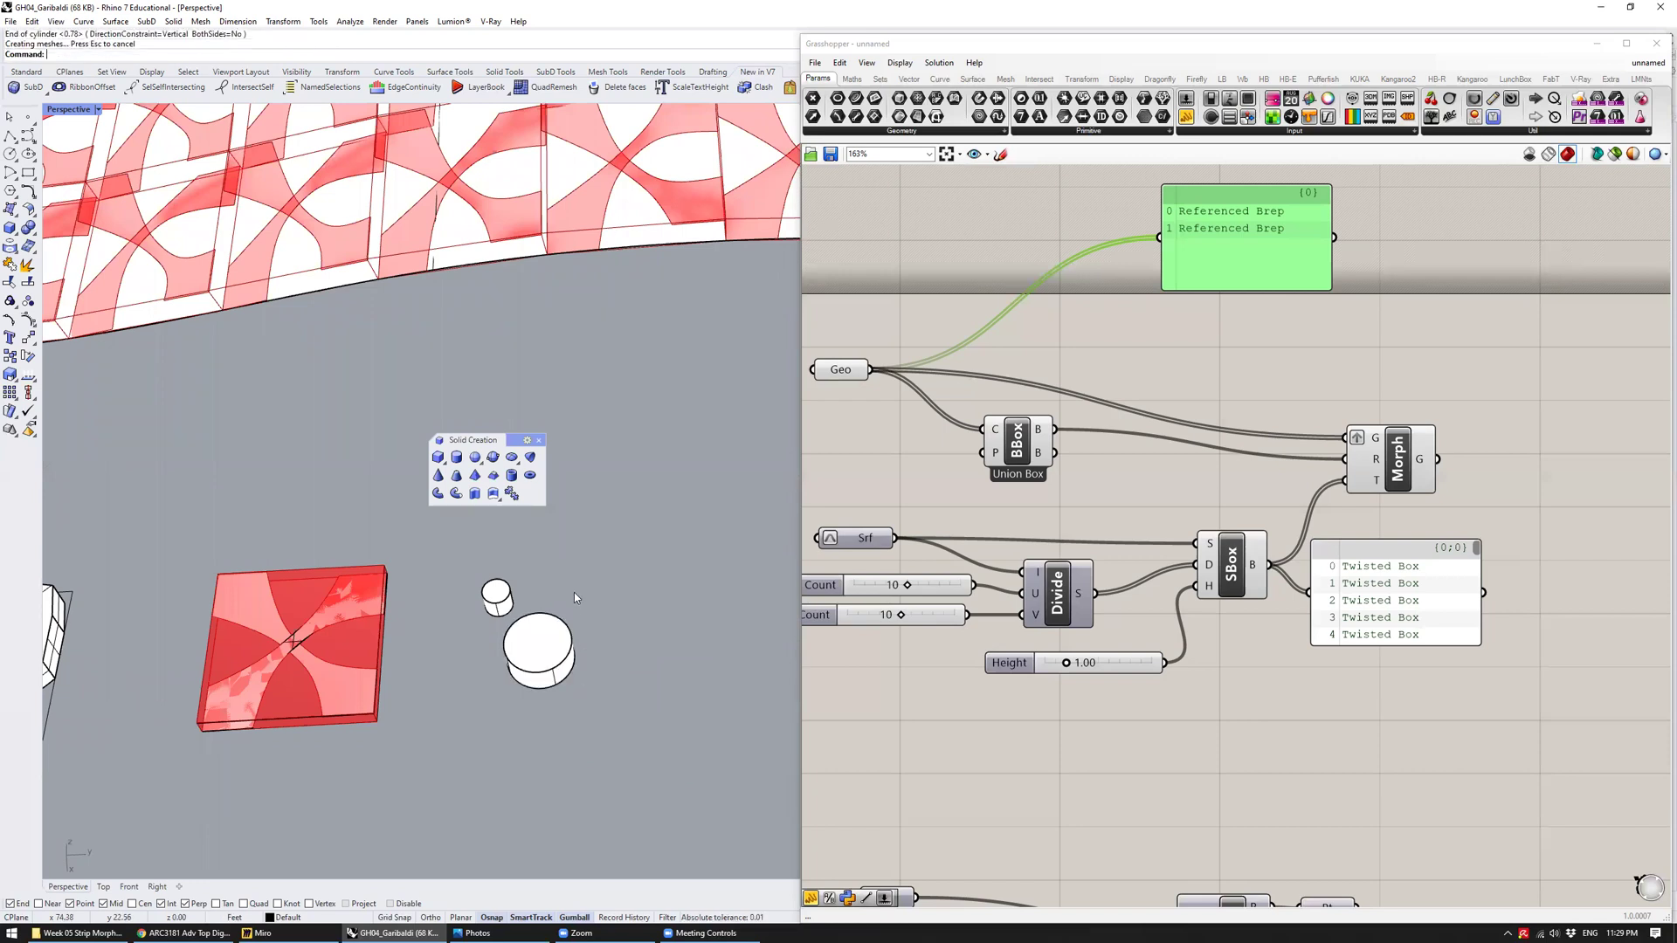
Add another small cylinder, radius about 0.36 ft, between the large cylinder and the surface
{"action": "key", "text": "Return"}
{"action": "left_click", "coordinate": [576, 581]}
{"action": "left_click", "coordinate": [587, 603]}
{"action": "left_click", "coordinate": [574, 564]}
Add a fourth small cylinder, radius about 0.3 ft, beside the large one and close the solid creation tools
{"action": "key", "text": "Return"}
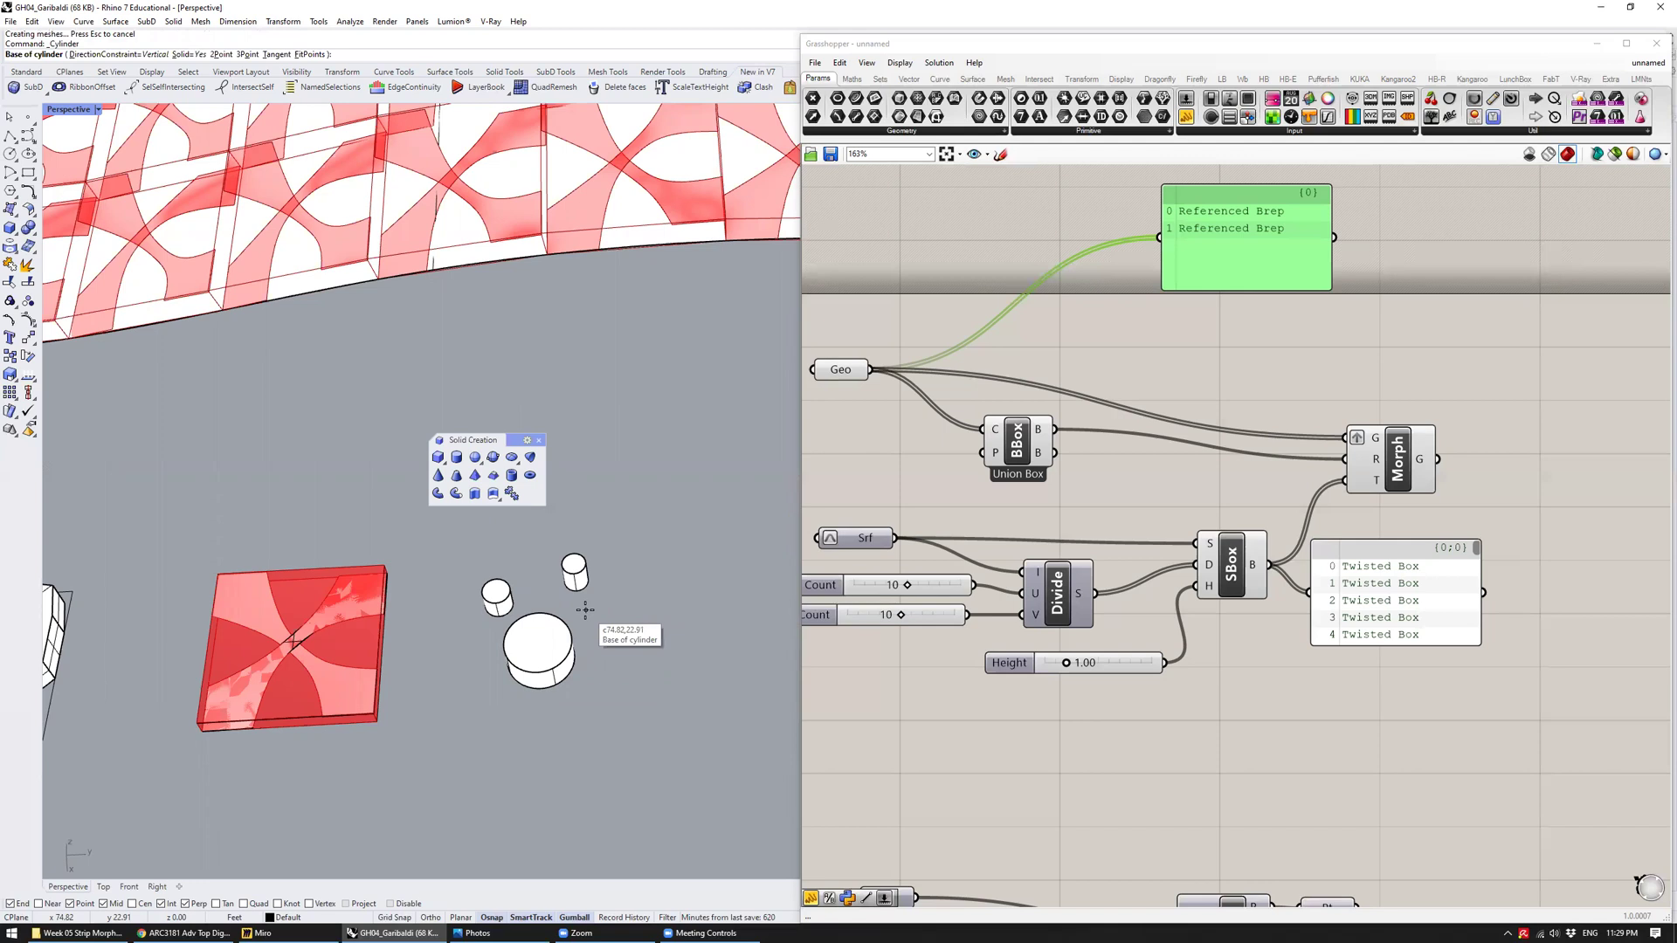
{"action": "right_click_drag", "start_coordinate": [585, 609], "coordinate": [524, 618]}
{"action": "left_click", "coordinate": [501, 618]}
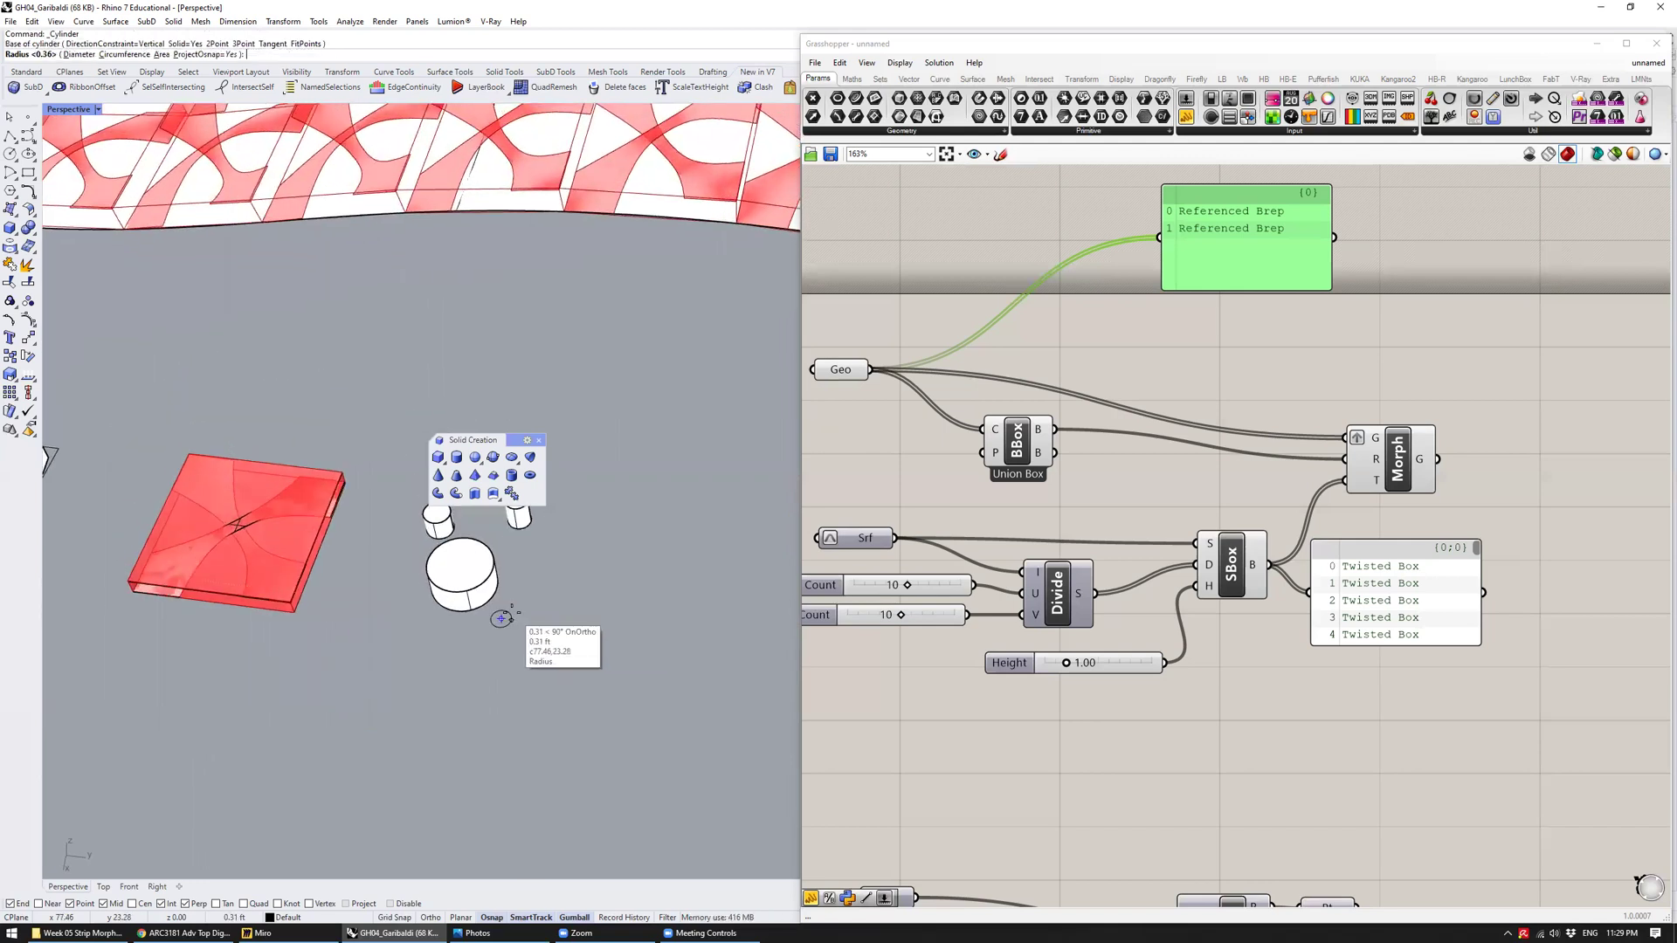
{"action": "left_click", "coordinate": [512, 617]}
{"action": "left_click", "coordinate": [574, 582]}
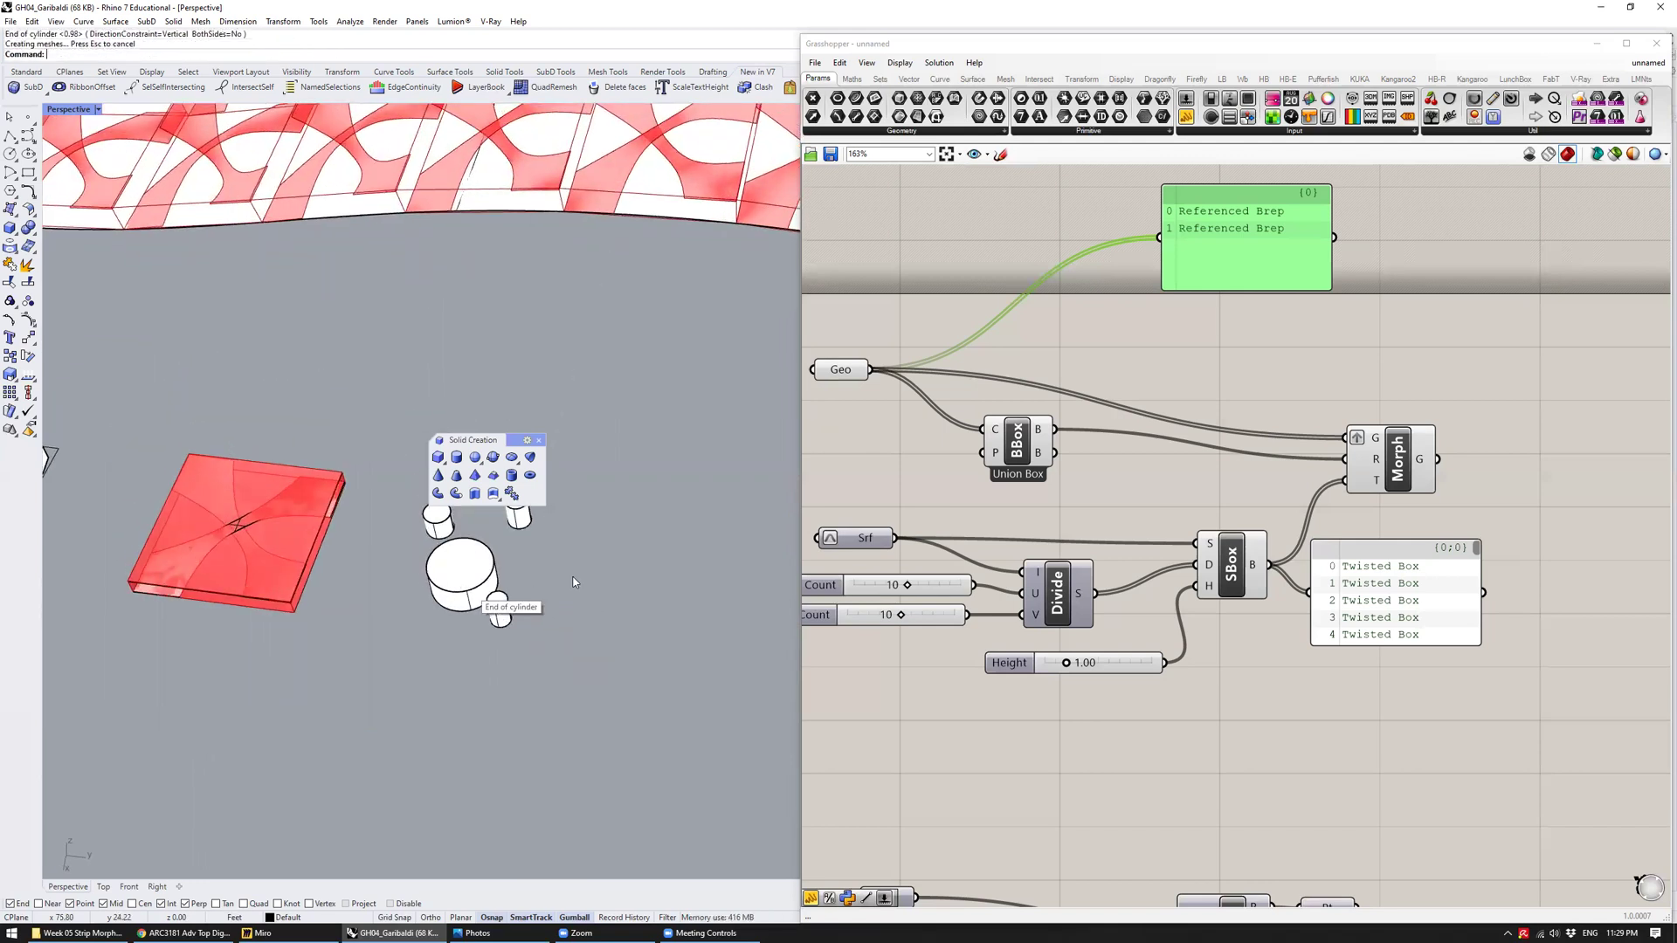
{"action": "left_click", "coordinate": [539, 439]}
Reference the four cylinders as multiple geometries in the Geo parameter, replacing the X-shaped strips
{"action": "right_click_drag", "start_coordinate": [280, 484], "coordinate": [393, 505]}
{"action": "scroll", "coordinate": [459, 529], "scroll_direction": "down", "scroll_amount": 5}
{"action": "left_click", "coordinate": [845, 365]}
{"action": "right_click", "coordinate": [845, 364]}
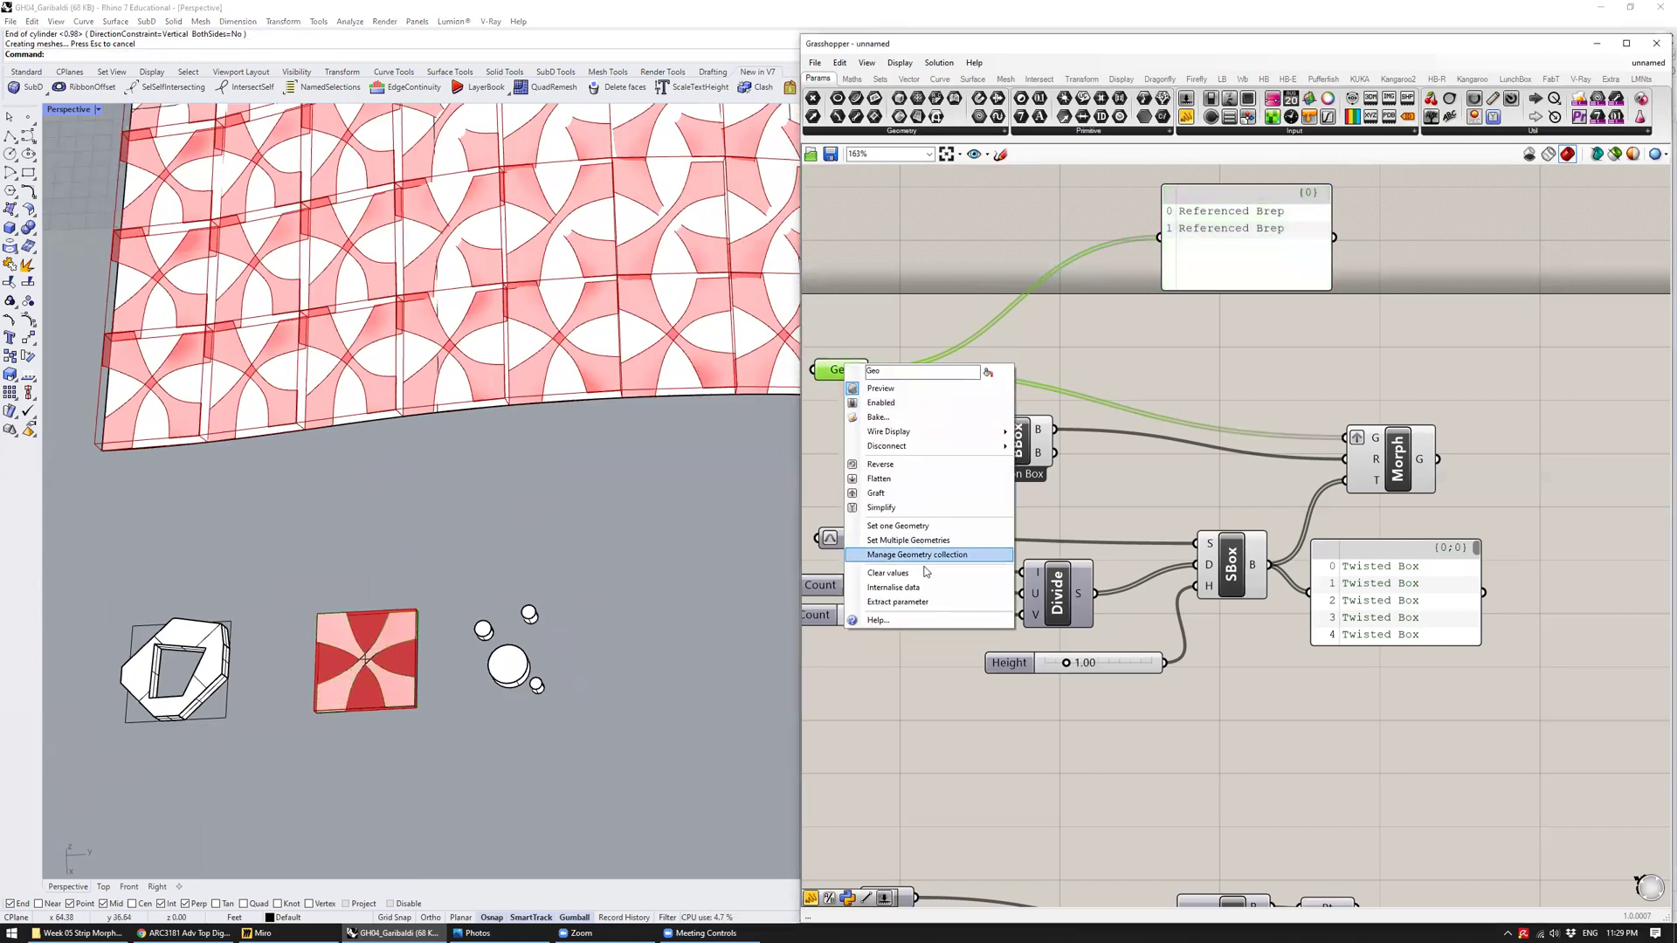
{"action": "left_click", "coordinate": [908, 540]}
{"action": "left_click_drag", "start_coordinate": [441, 551], "coordinate": [618, 670]}
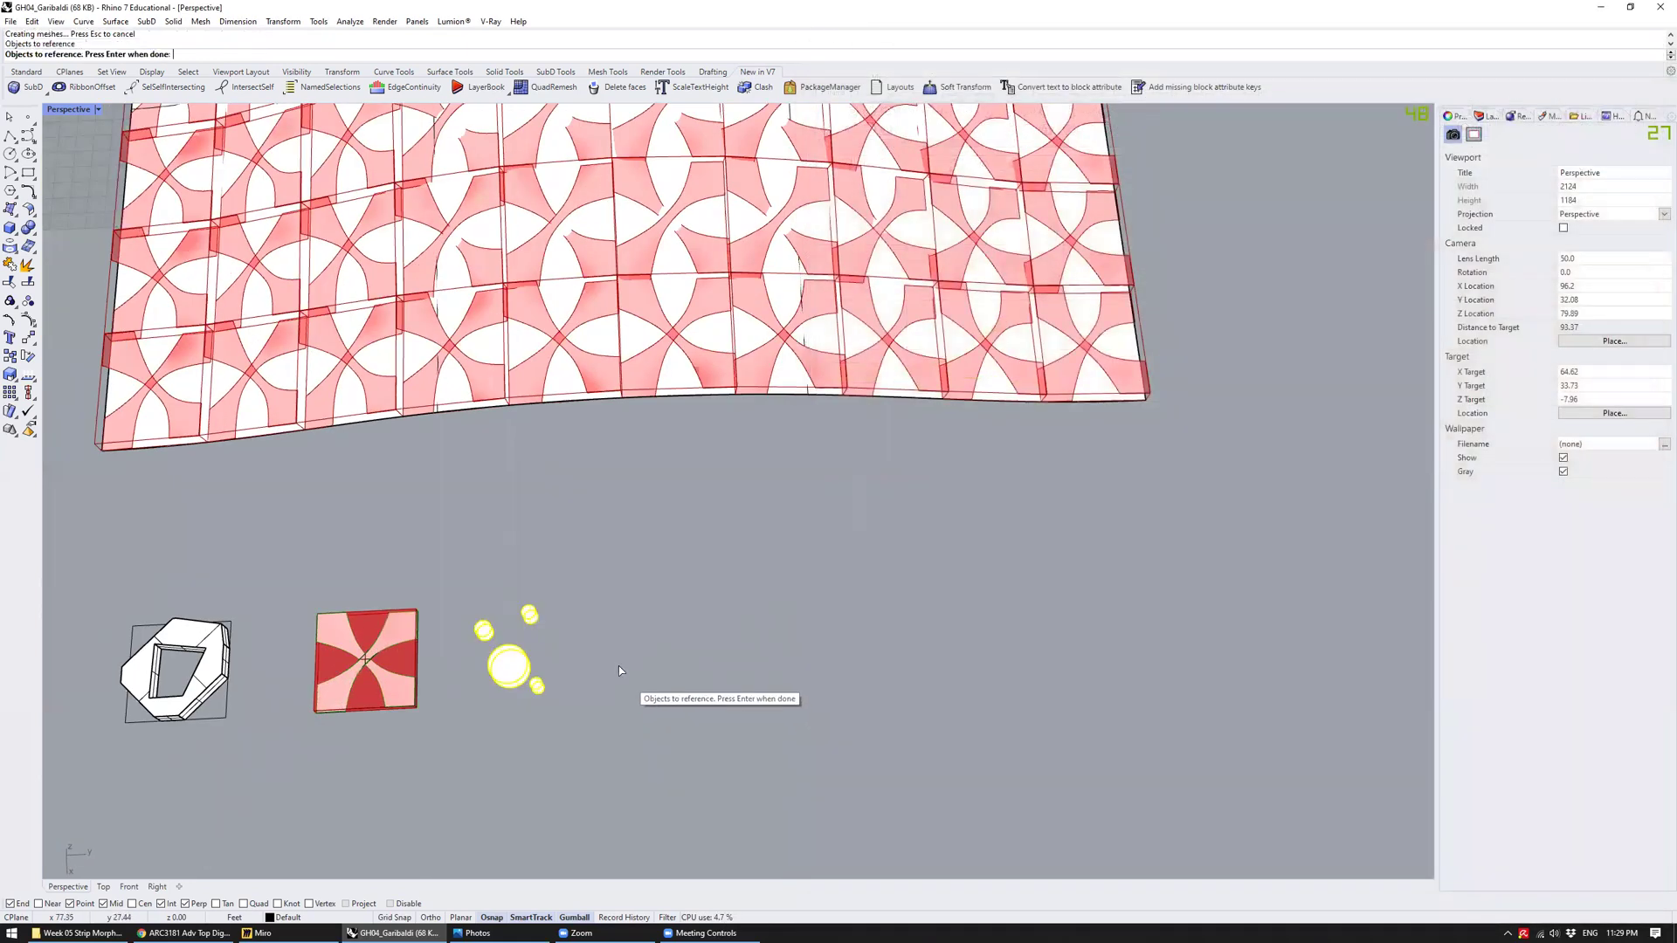
{"action": "key", "text": "Return"}
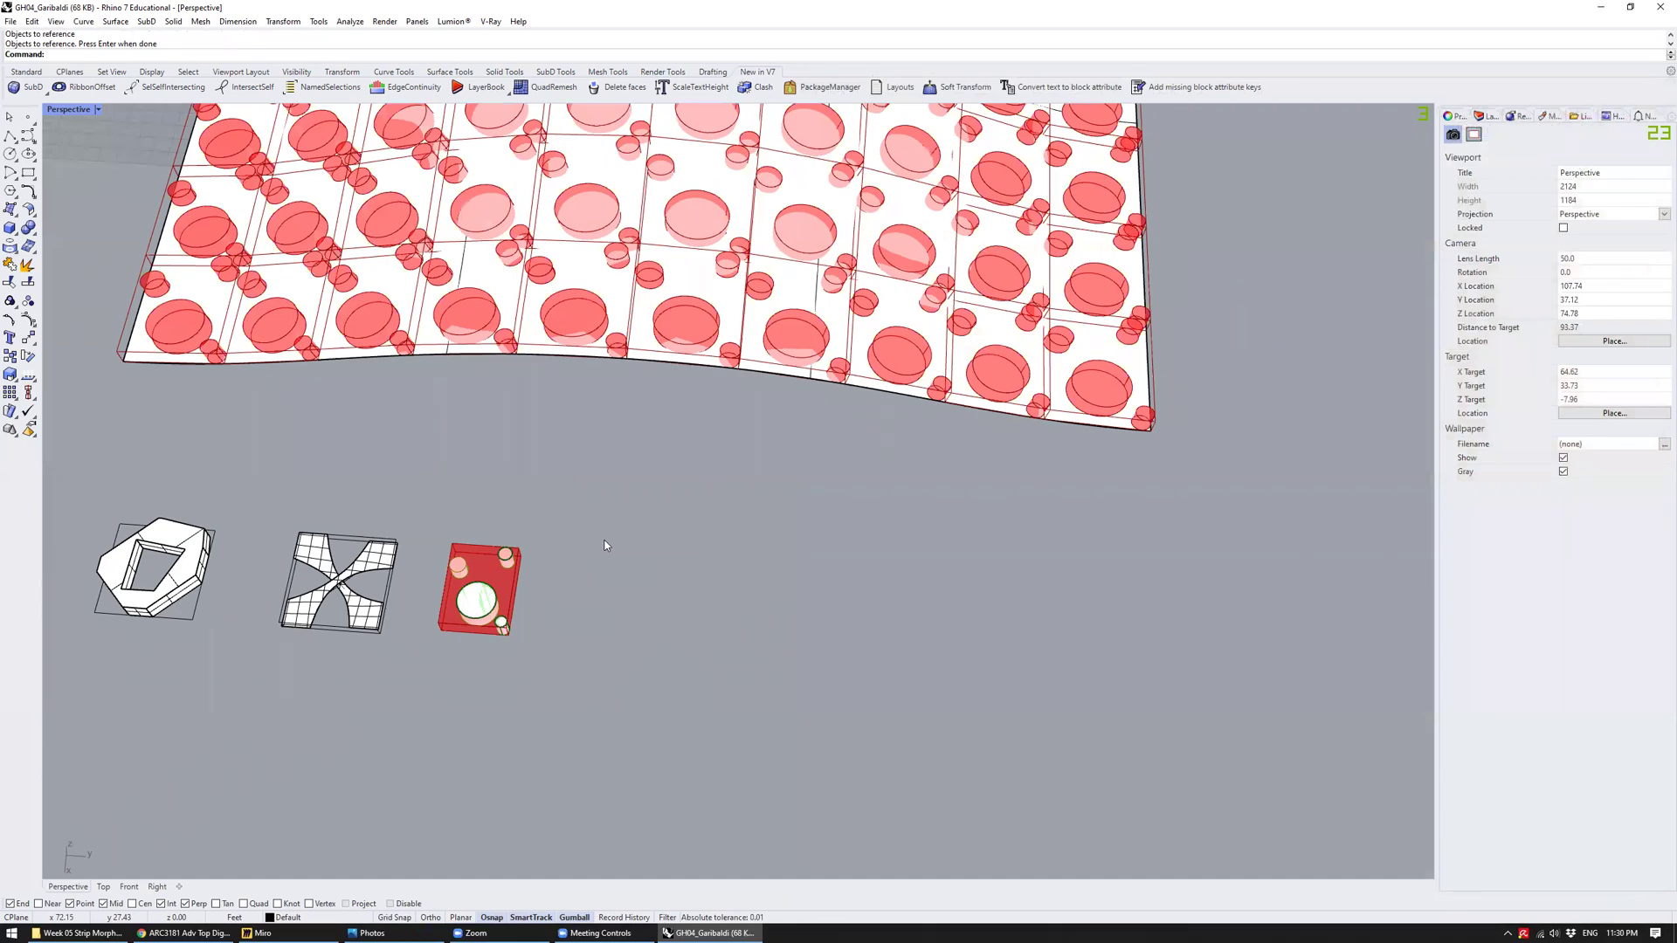
Examine the cylinder groups morphed across the whole surface alongside the three source modules
{"action": "right_click_drag", "start_coordinate": [625, 495], "coordinate": [767, 610], "text": "shift"}
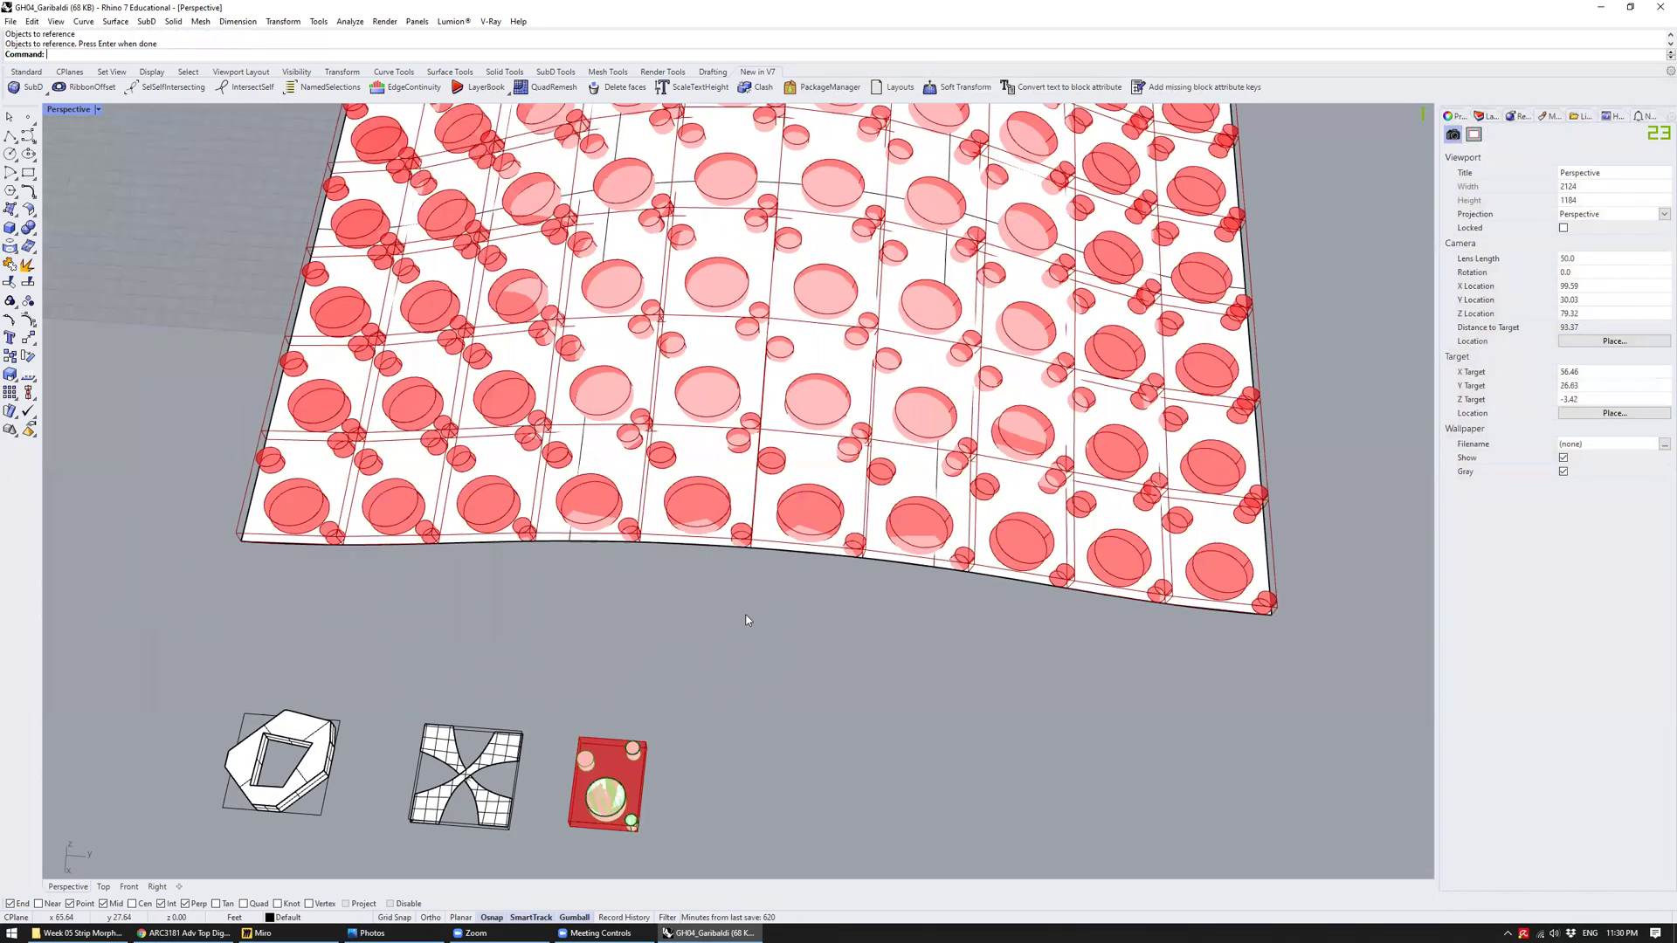
{"action": "right_click_drag", "start_coordinate": [838, 559], "coordinate": [502, 681]}
{"action": "left_click", "coordinate": [566, 680]}
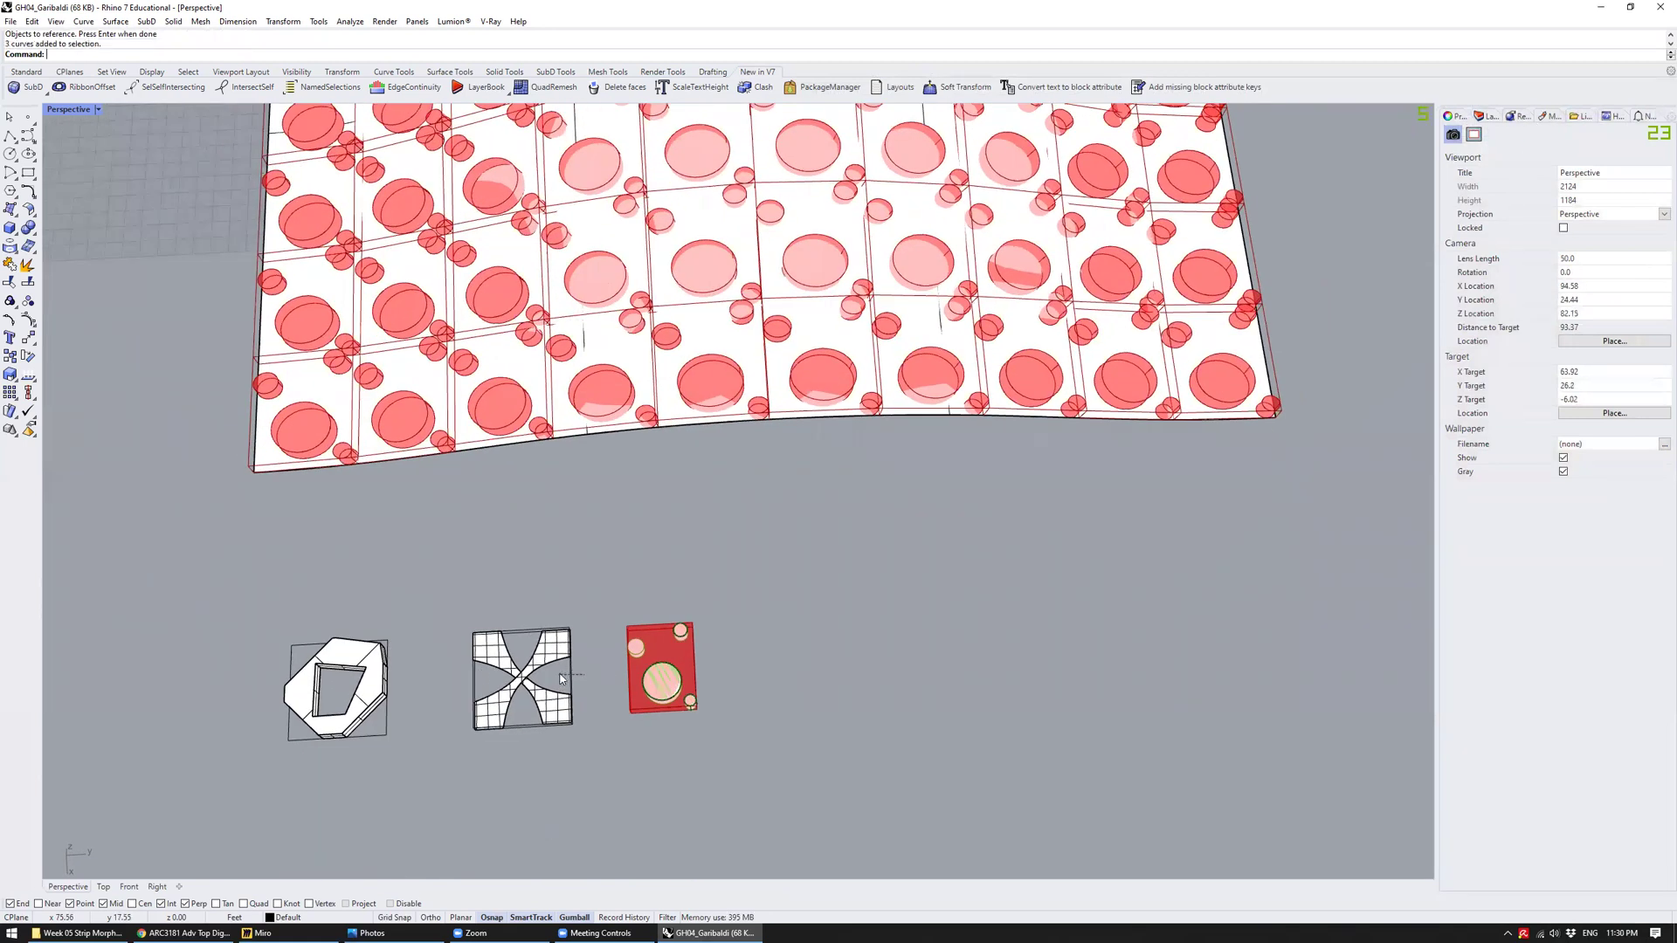
{"action": "key", "text": "Escape"}
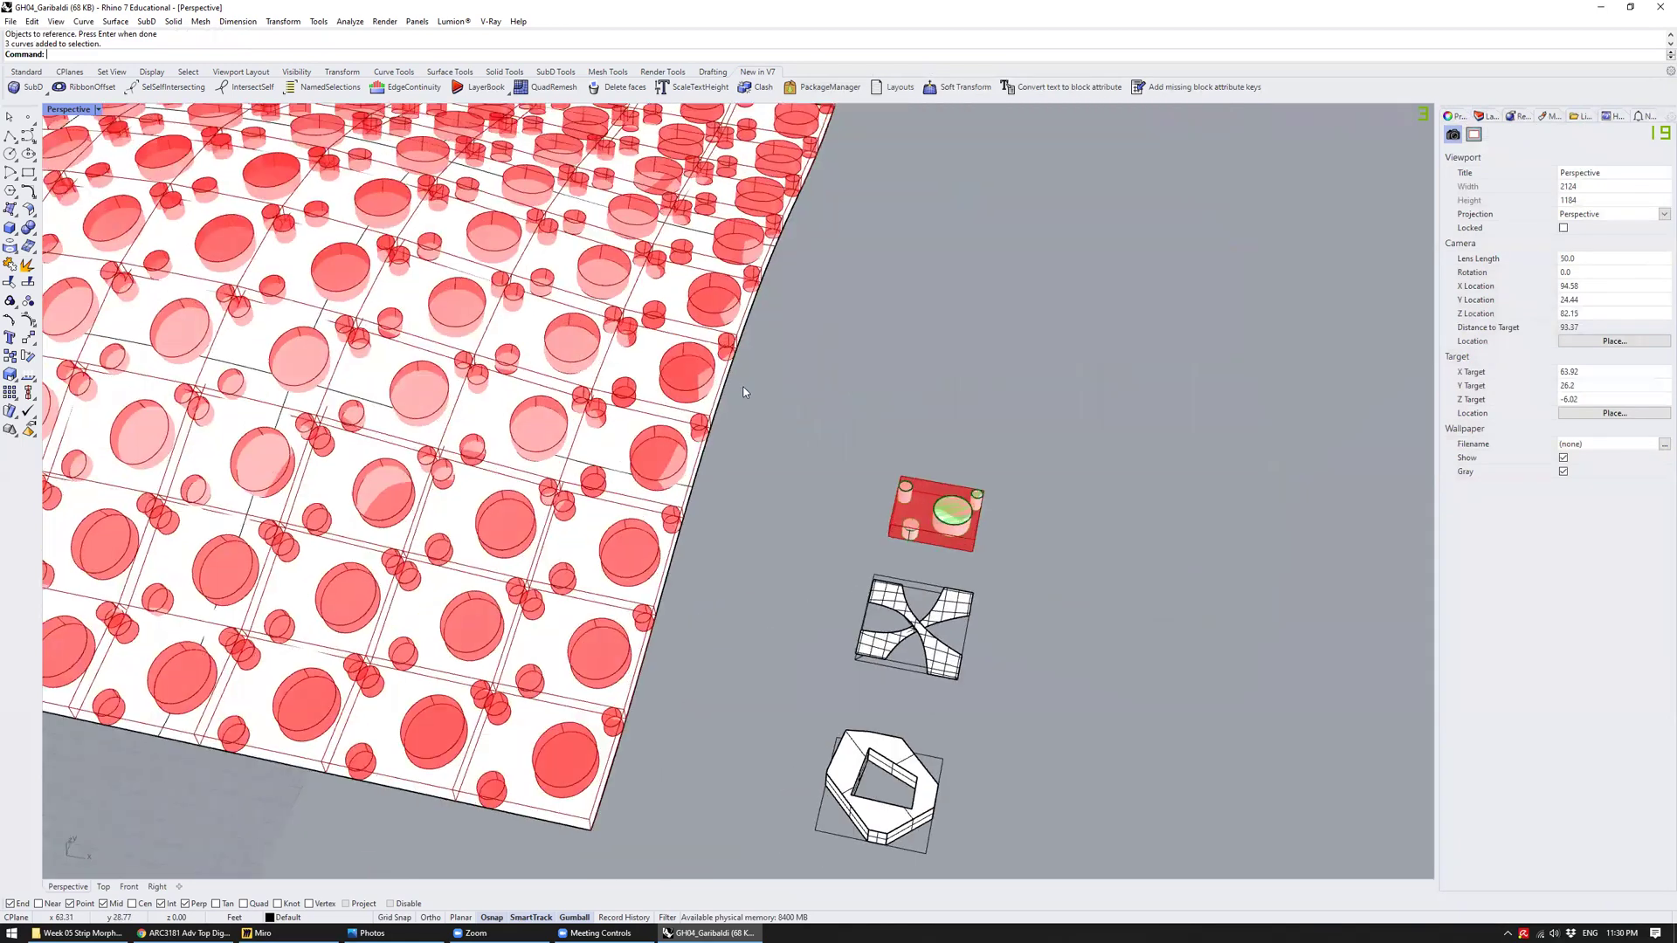
{"action": "right_click_drag", "start_coordinate": [605, 416], "coordinate": [798, 468]}
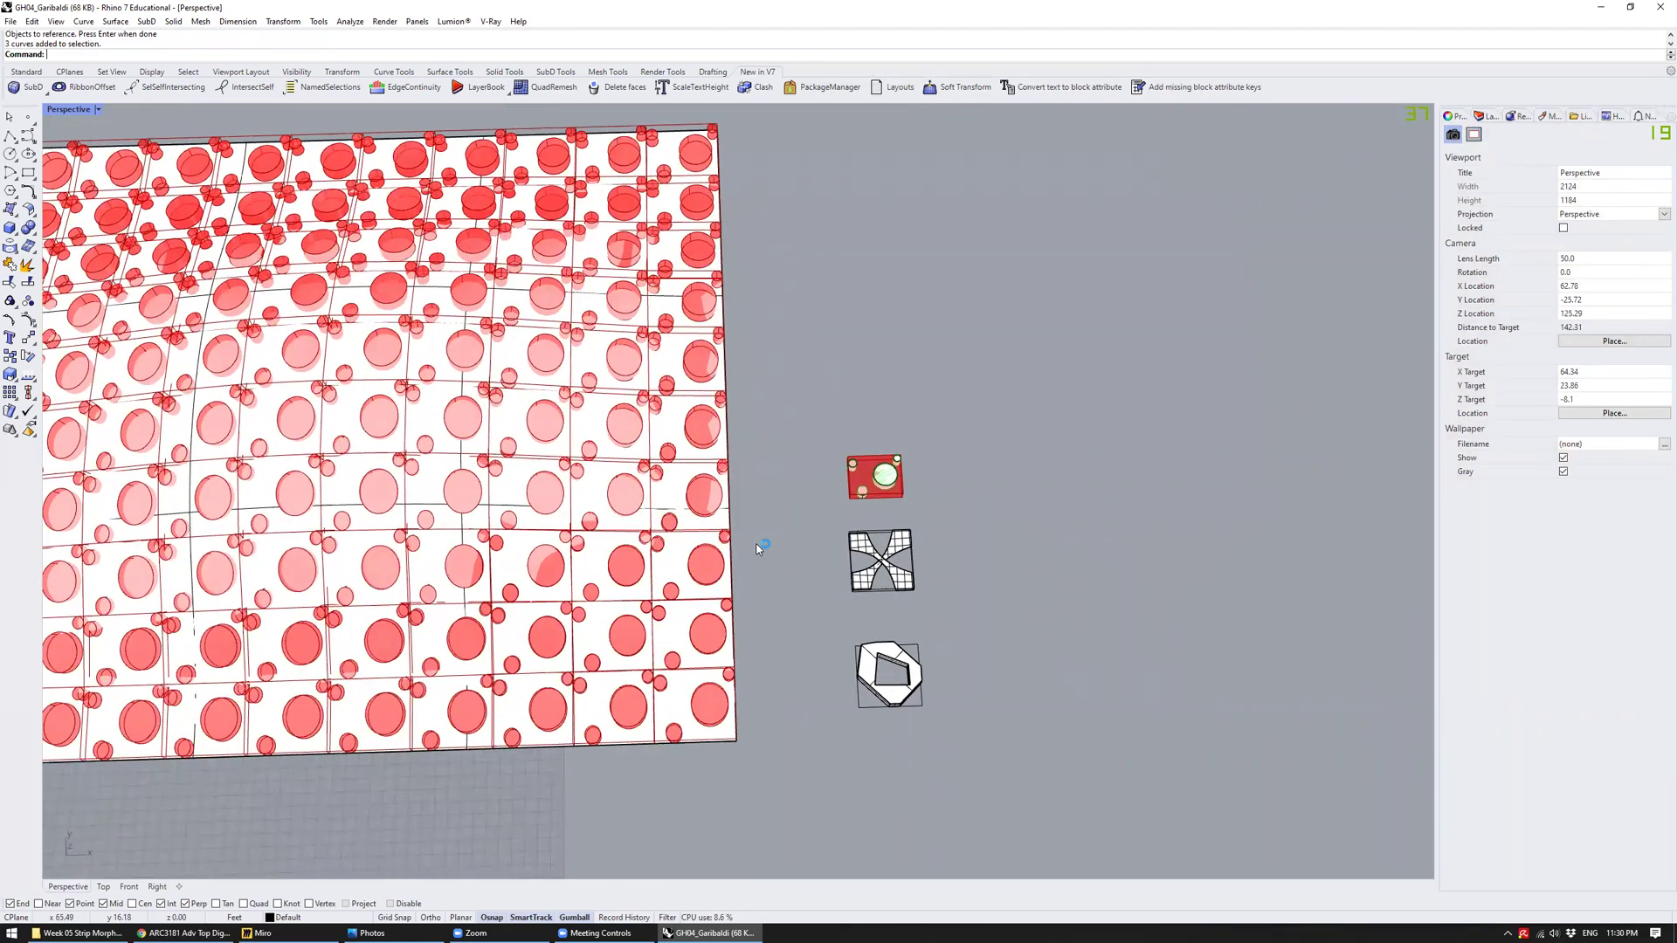
{"action": "scroll", "coordinate": [752, 531], "scroll_direction": "down", "scroll_amount": 5}
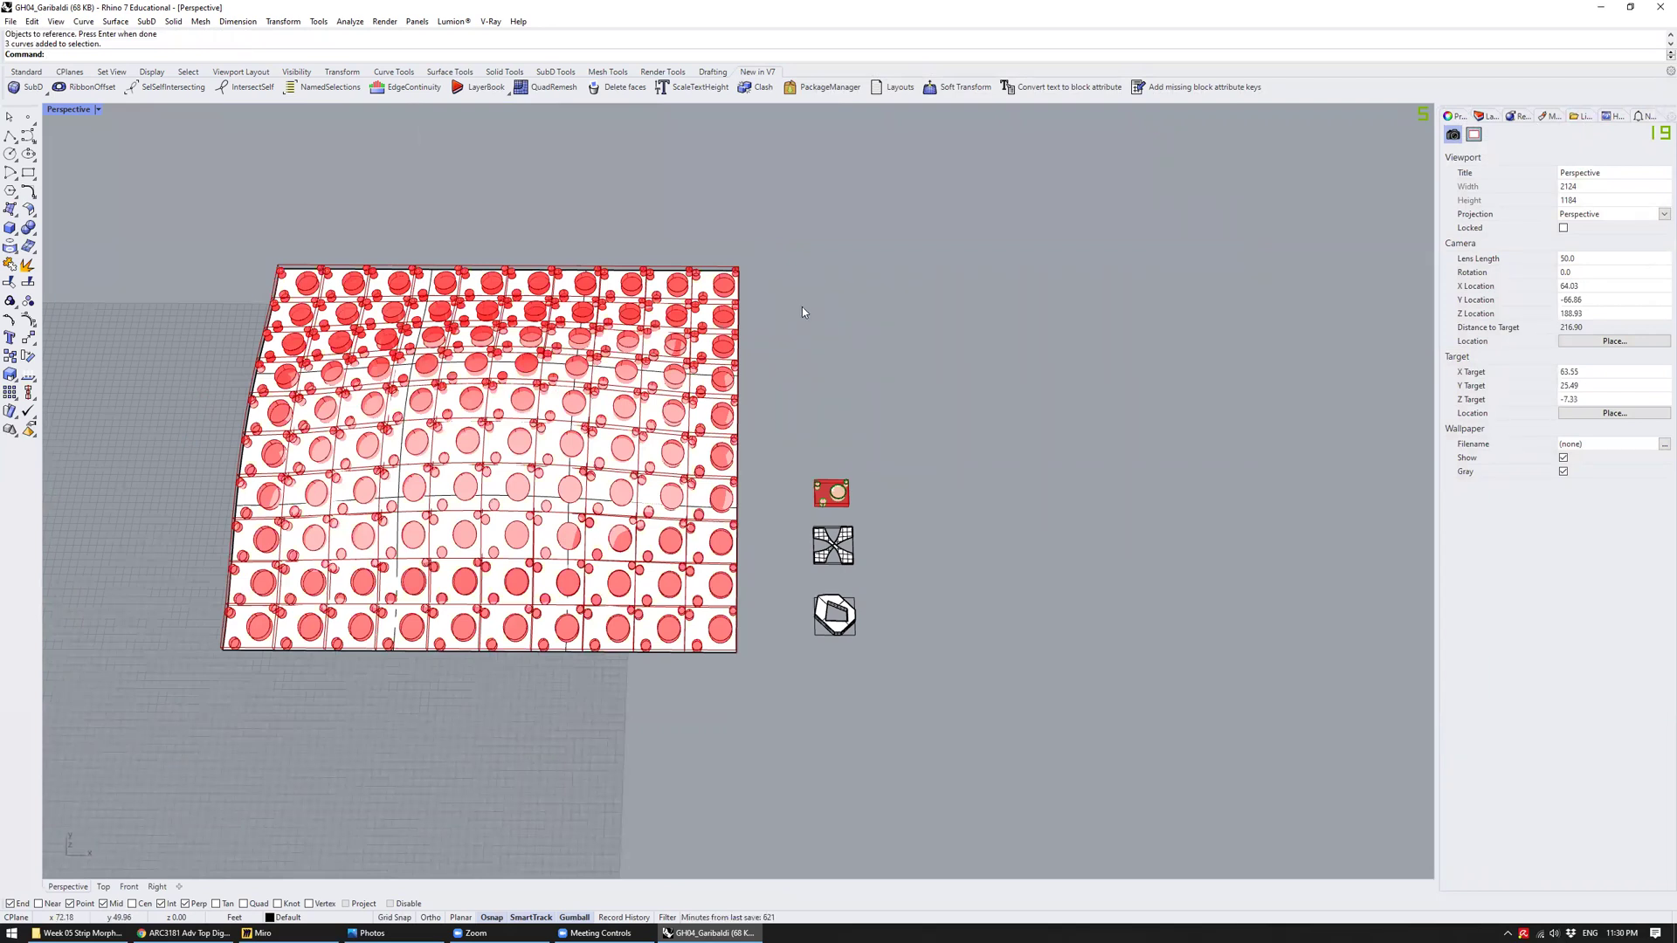
Switch back to Grasshopper and bring the Geo, Srf and U and V Count inputs into view
{"action": "type", "text": "Grasshopper"}
{"action": "key", "text": "Return"}
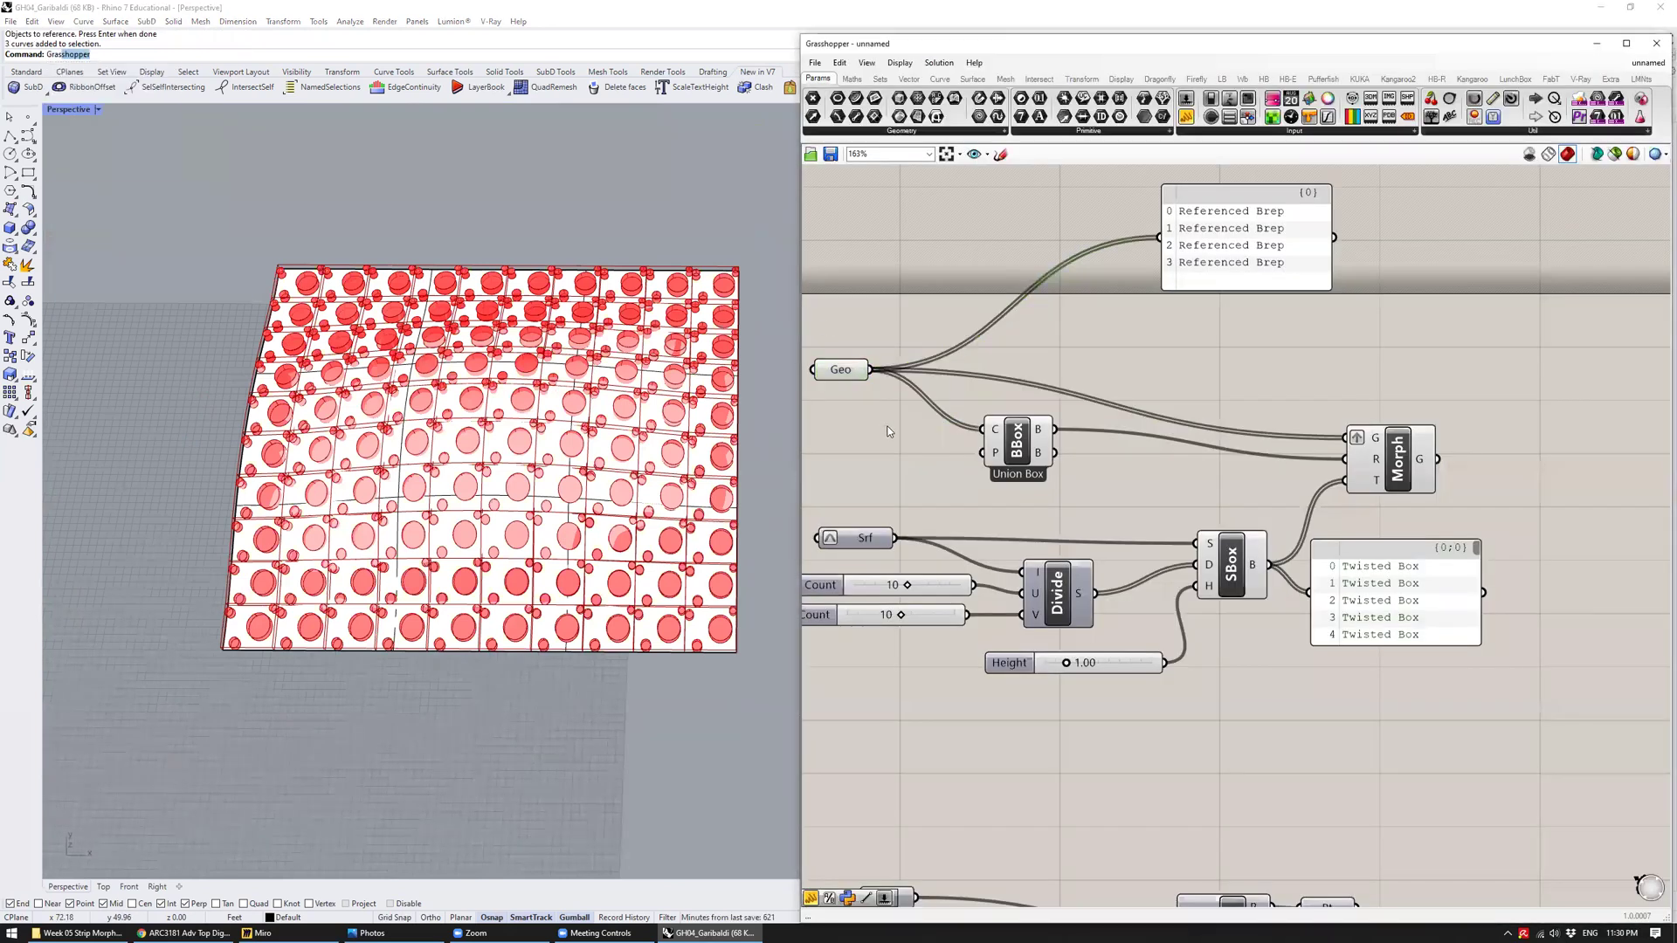
{"action": "scroll", "coordinate": [1127, 528], "scroll_direction": "up", "scroll_amount": 4}
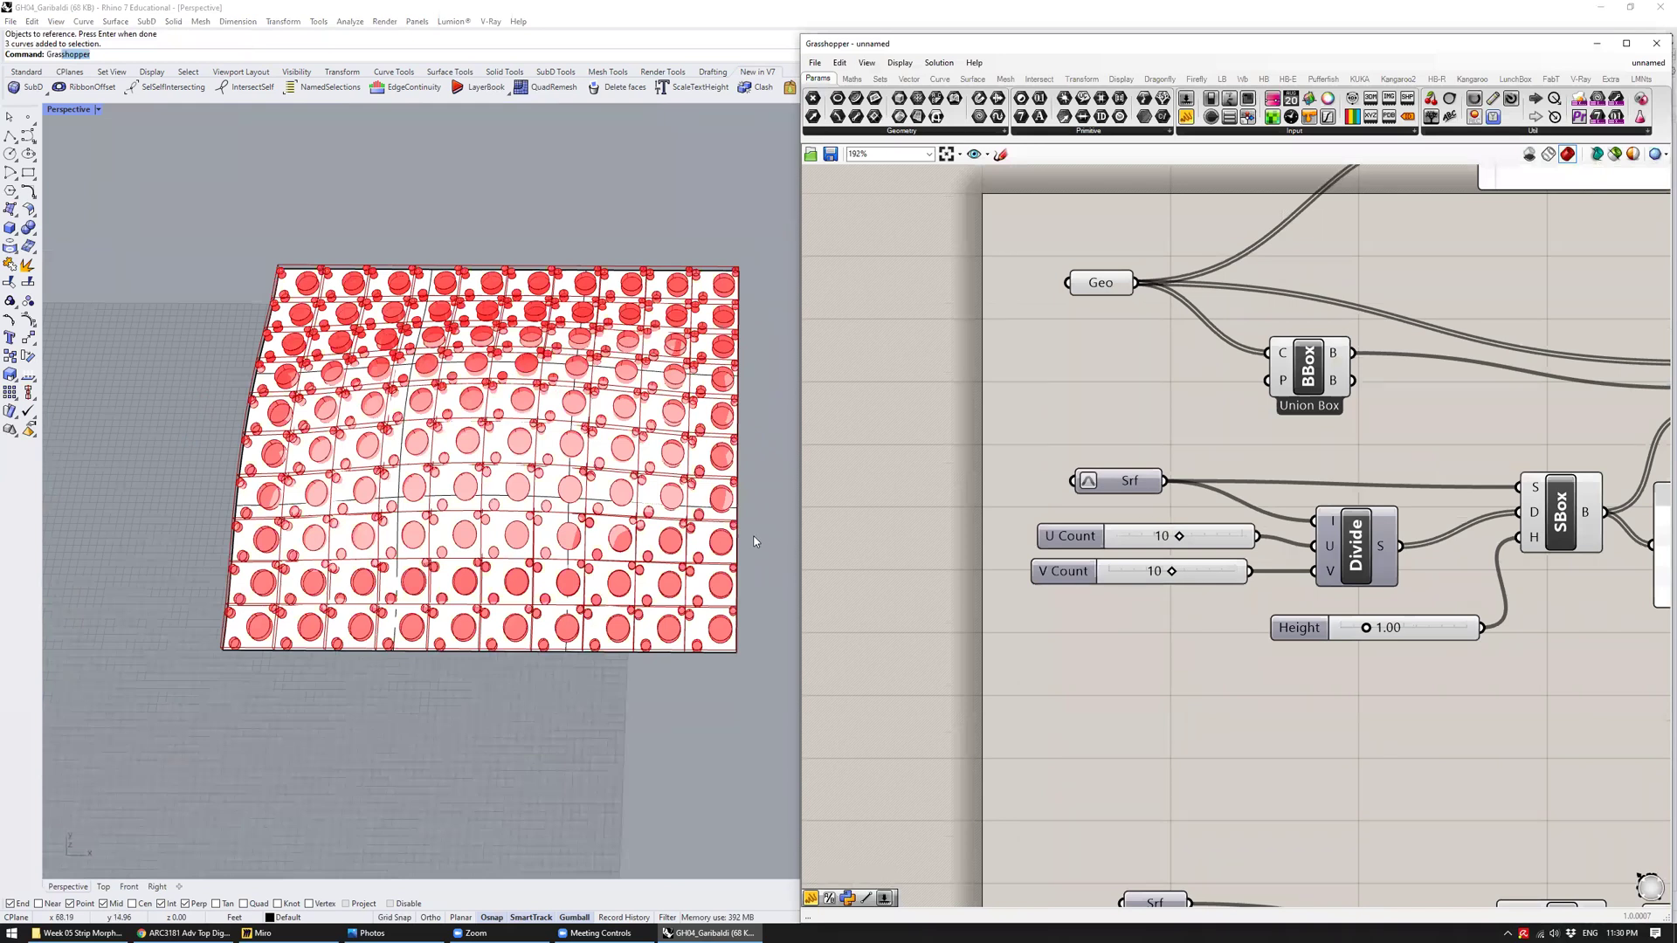
Compare the cylinder module inside its union bounding box with the morphed copies along the surface's edge
{"action": "right_click_drag", "start_coordinate": [748, 509], "coordinate": [725, 544], "text": "shift"}
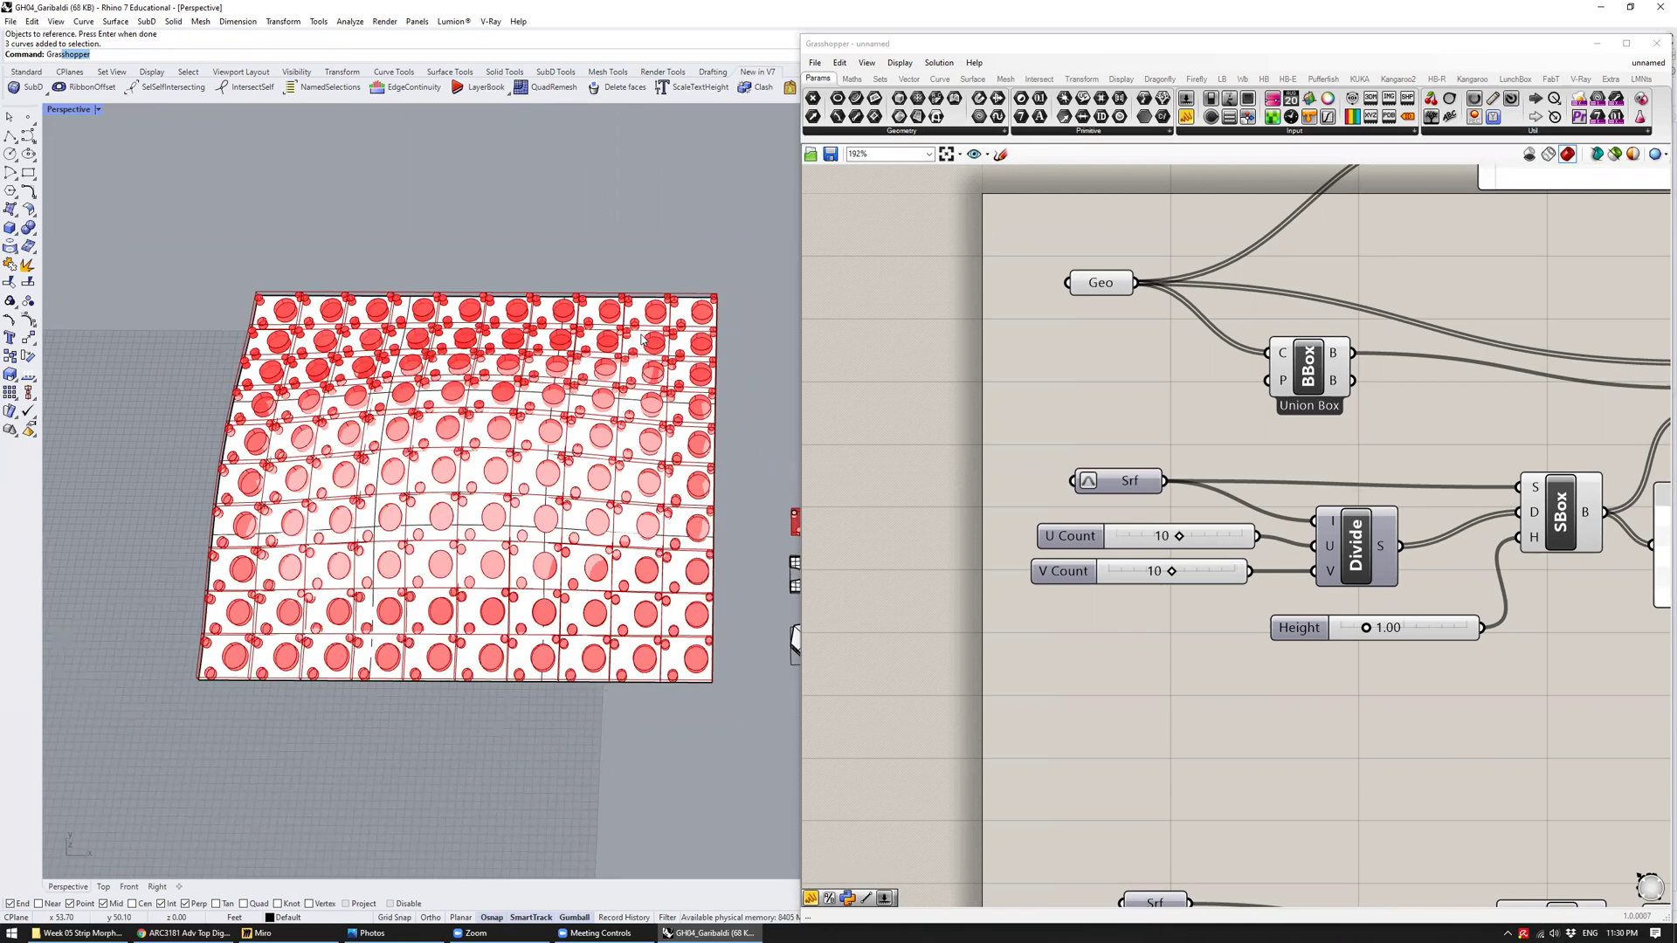
{"action": "right_click_drag", "start_coordinate": [674, 371], "coordinate": [590, 353], "text": "shift"}
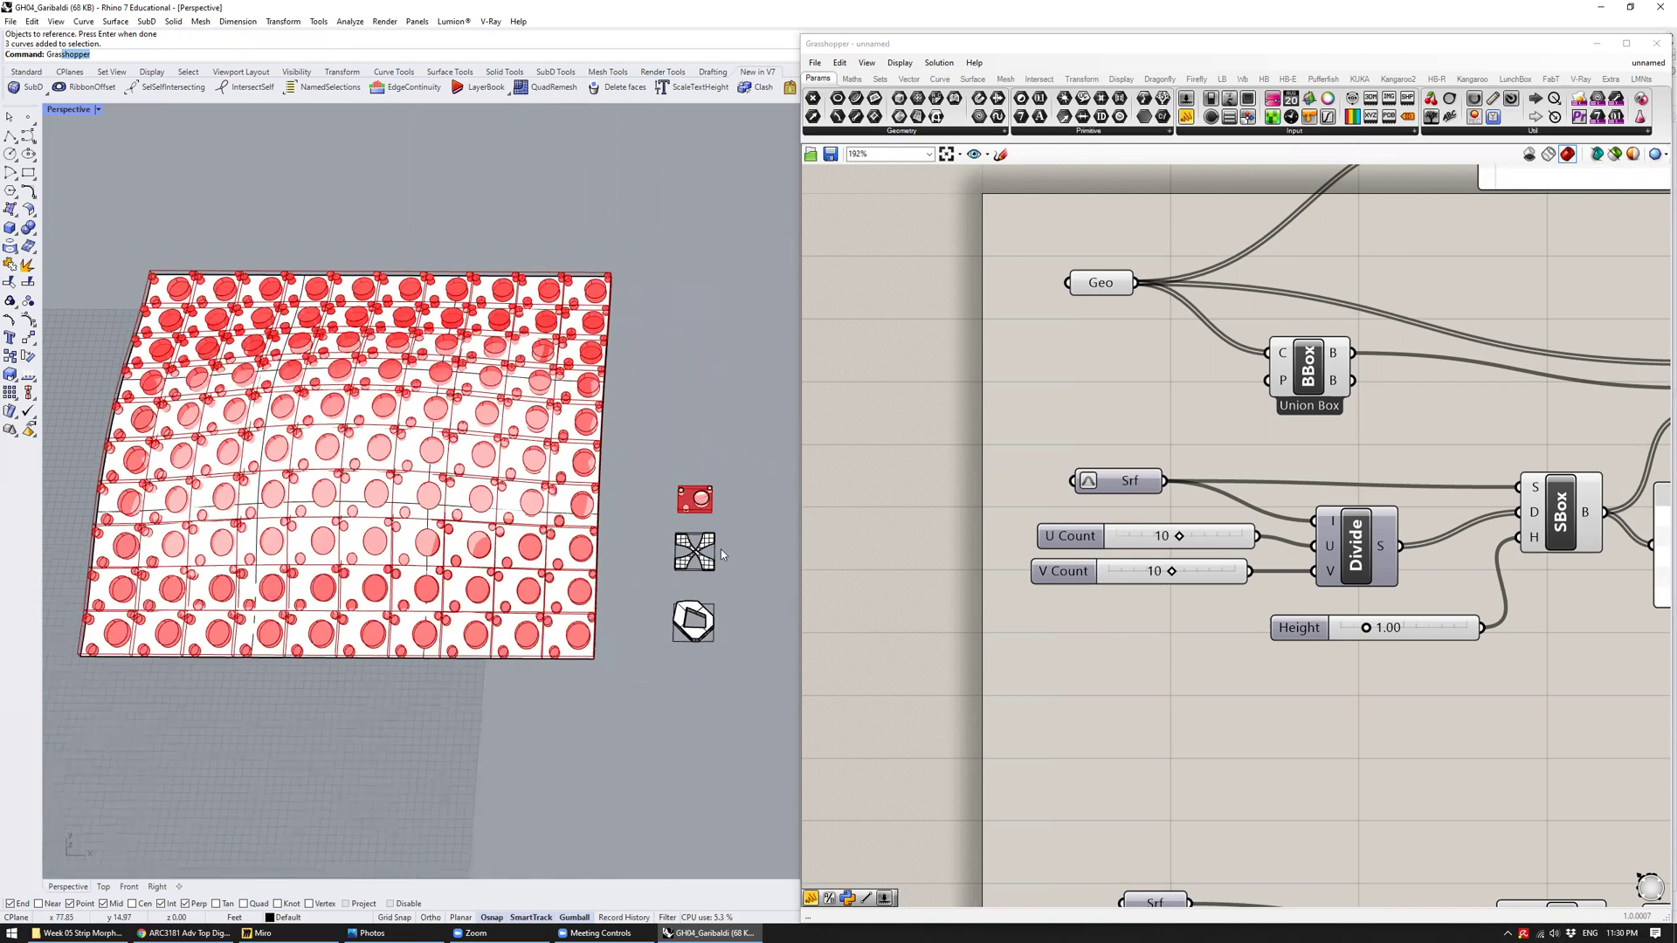
{"action": "scroll", "coordinate": [721, 550], "scroll_direction": "up", "scroll_amount": 2}
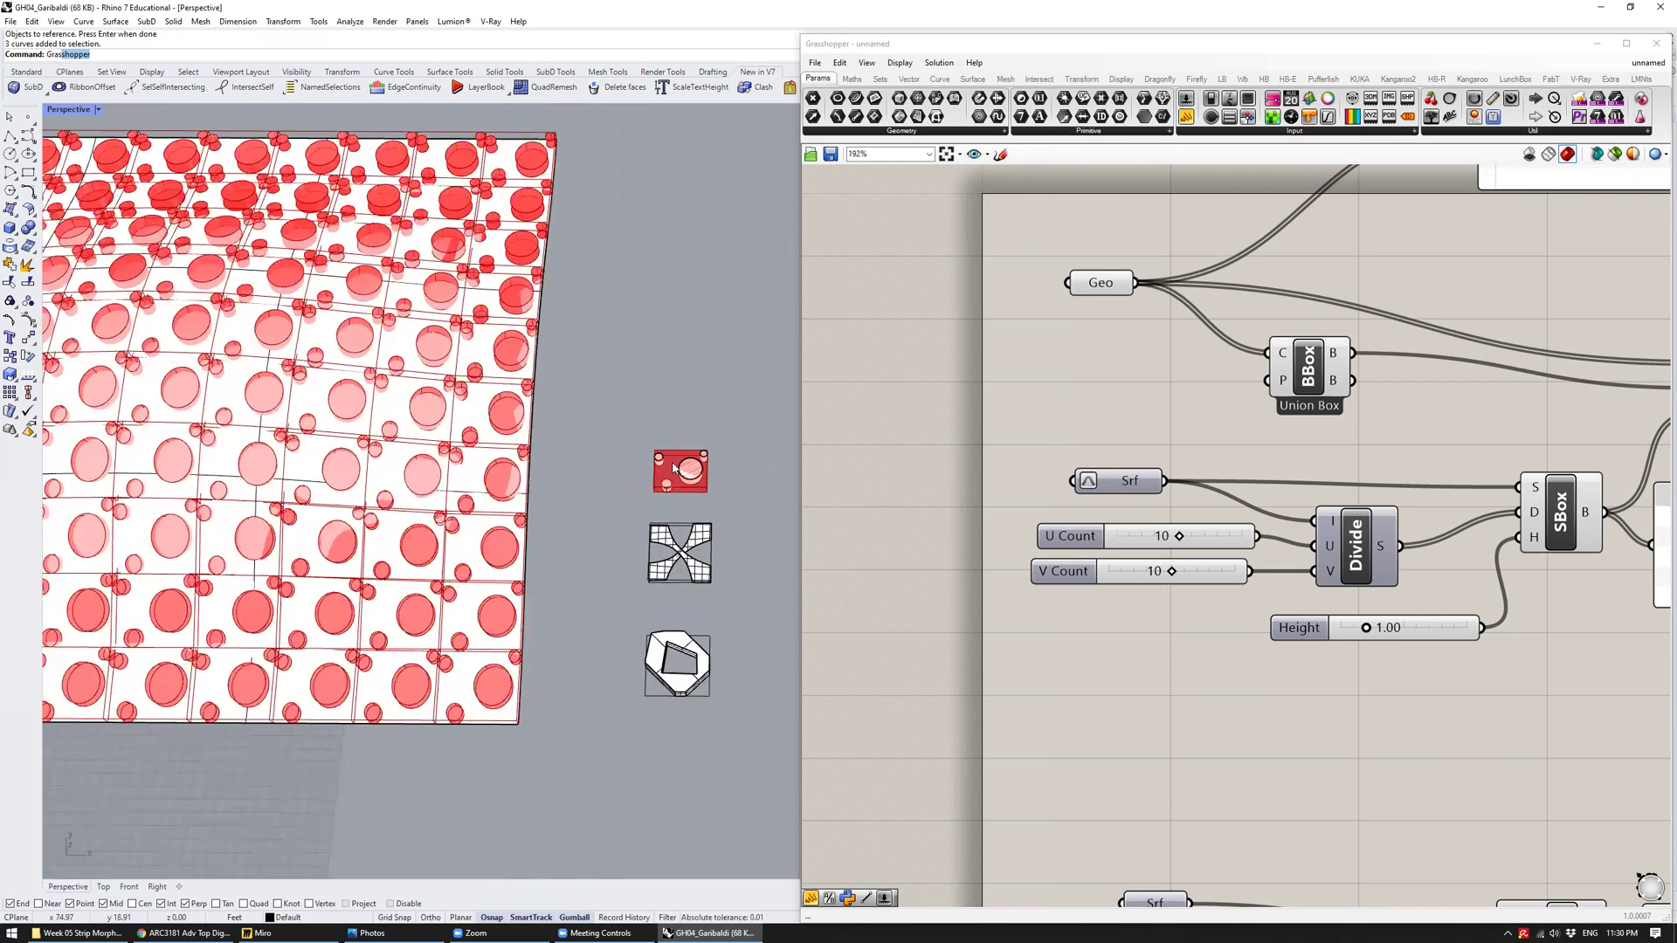
{"action": "scroll", "coordinate": [585, 479], "scroll_direction": "up", "scroll_amount": 3}
{"action": "right_click_drag", "start_coordinate": [652, 497], "coordinate": [551, 495], "text": "shift"}
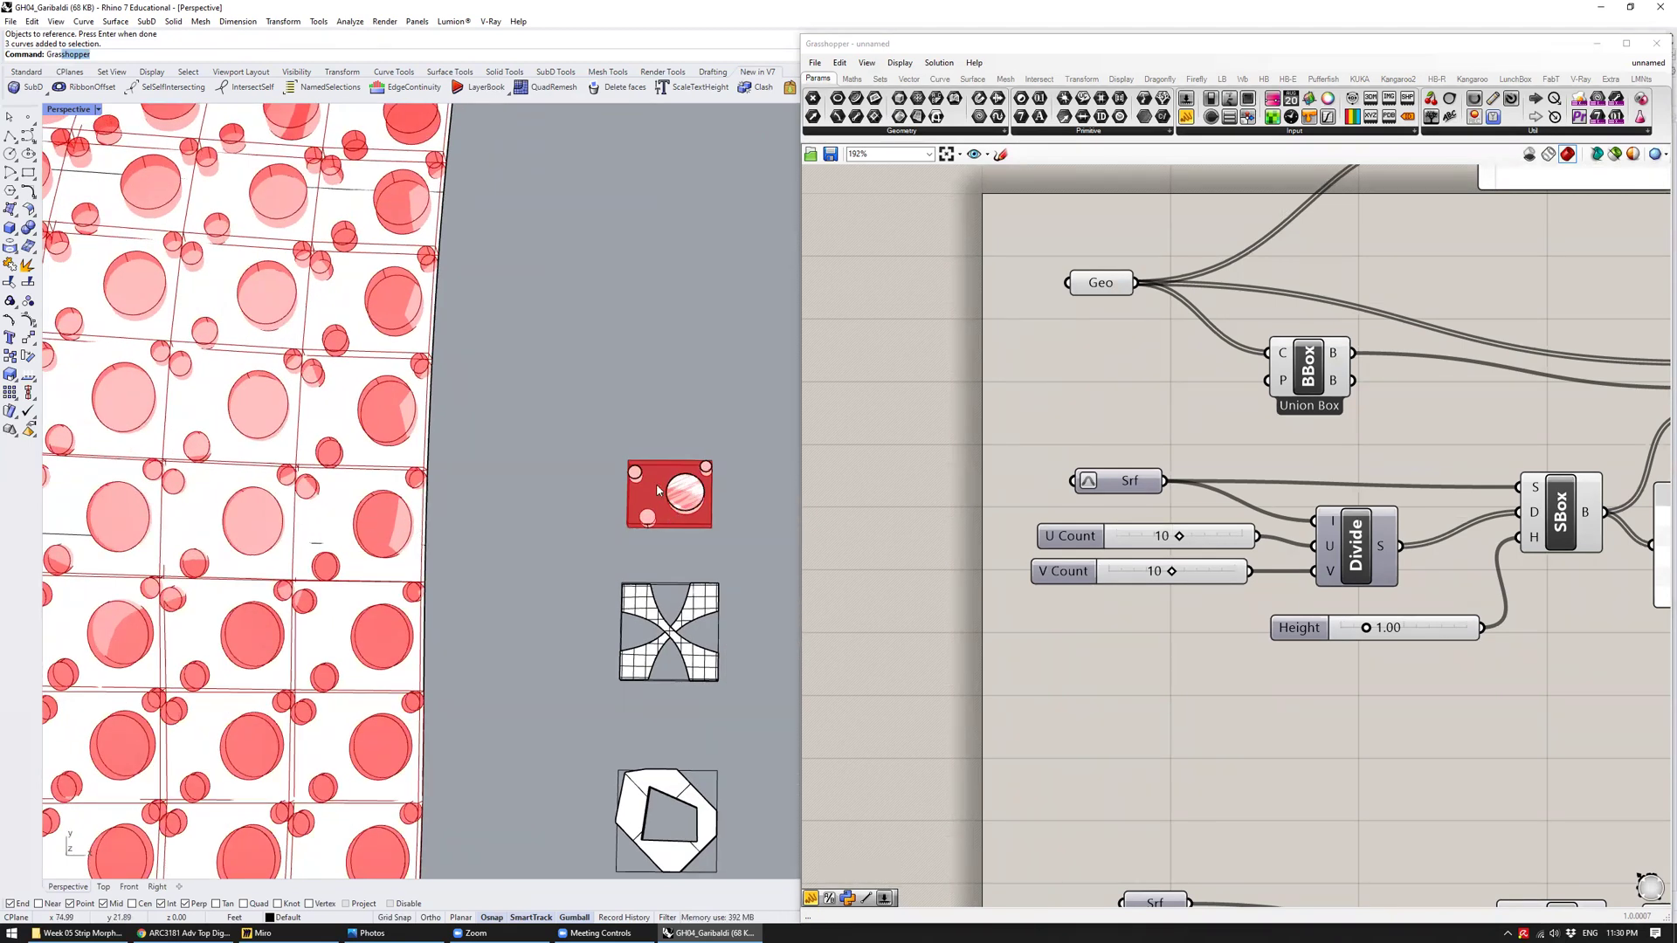
{"action": "scroll", "coordinate": [662, 496], "scroll_direction": "up", "scroll_amount": 2}
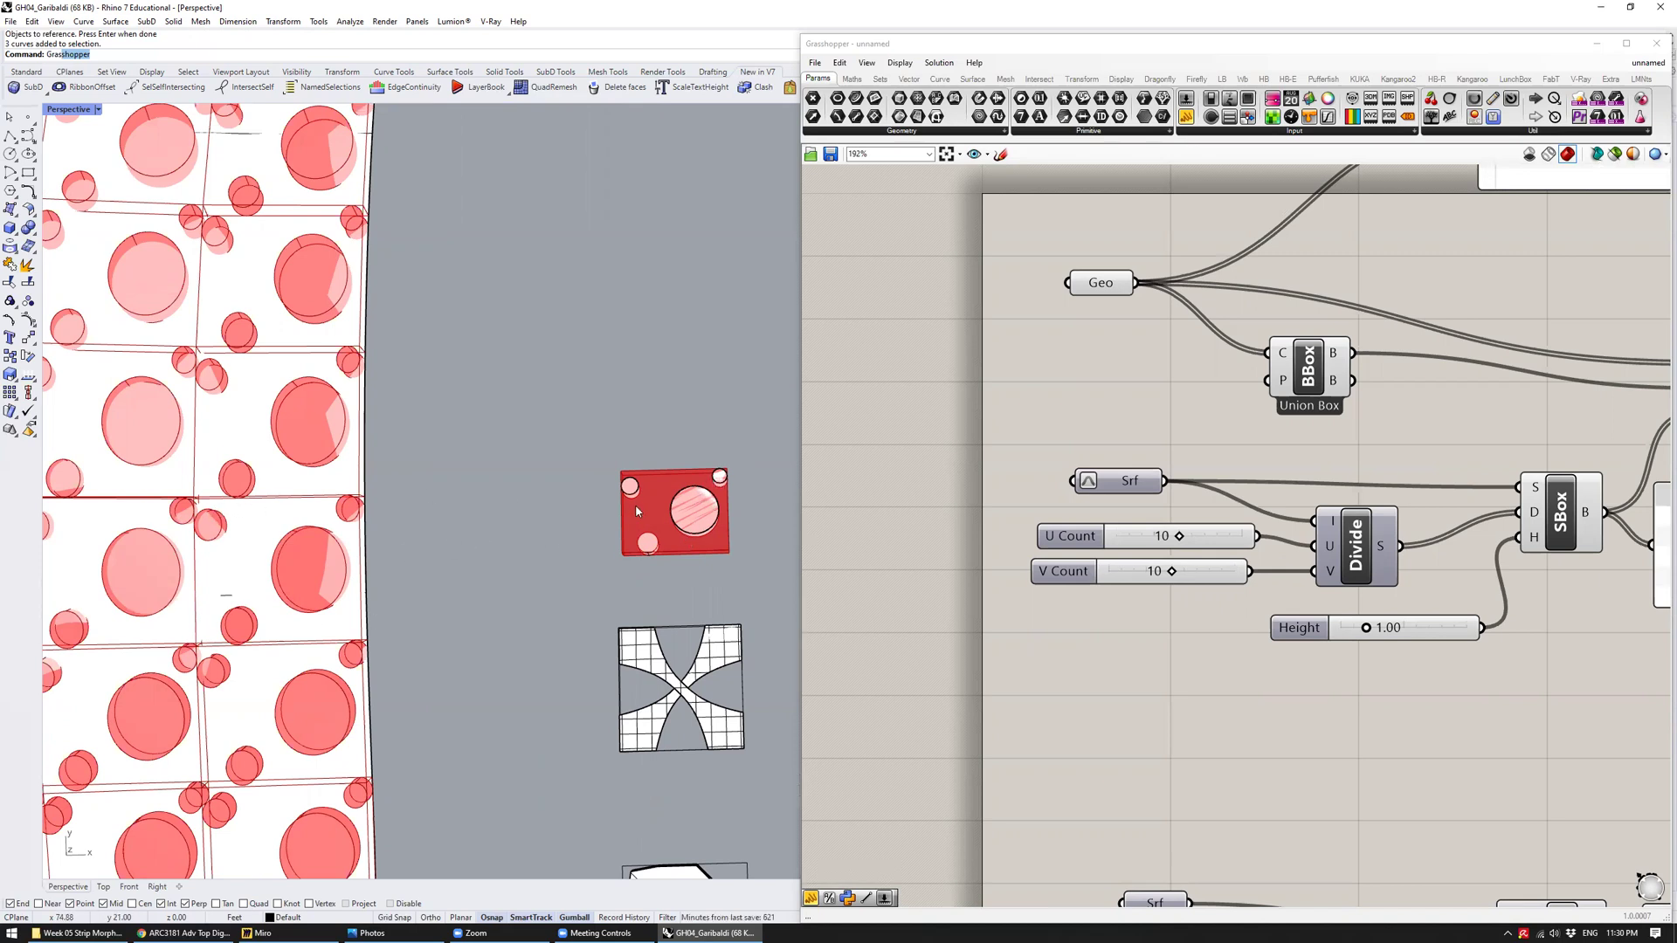
{"action": "right_click_drag", "start_coordinate": [586, 548], "coordinate": [568, 464], "text": "shift"}
{"action": "scroll", "coordinate": [524, 468], "scroll_direction": "down", "scroll_amount": 5}
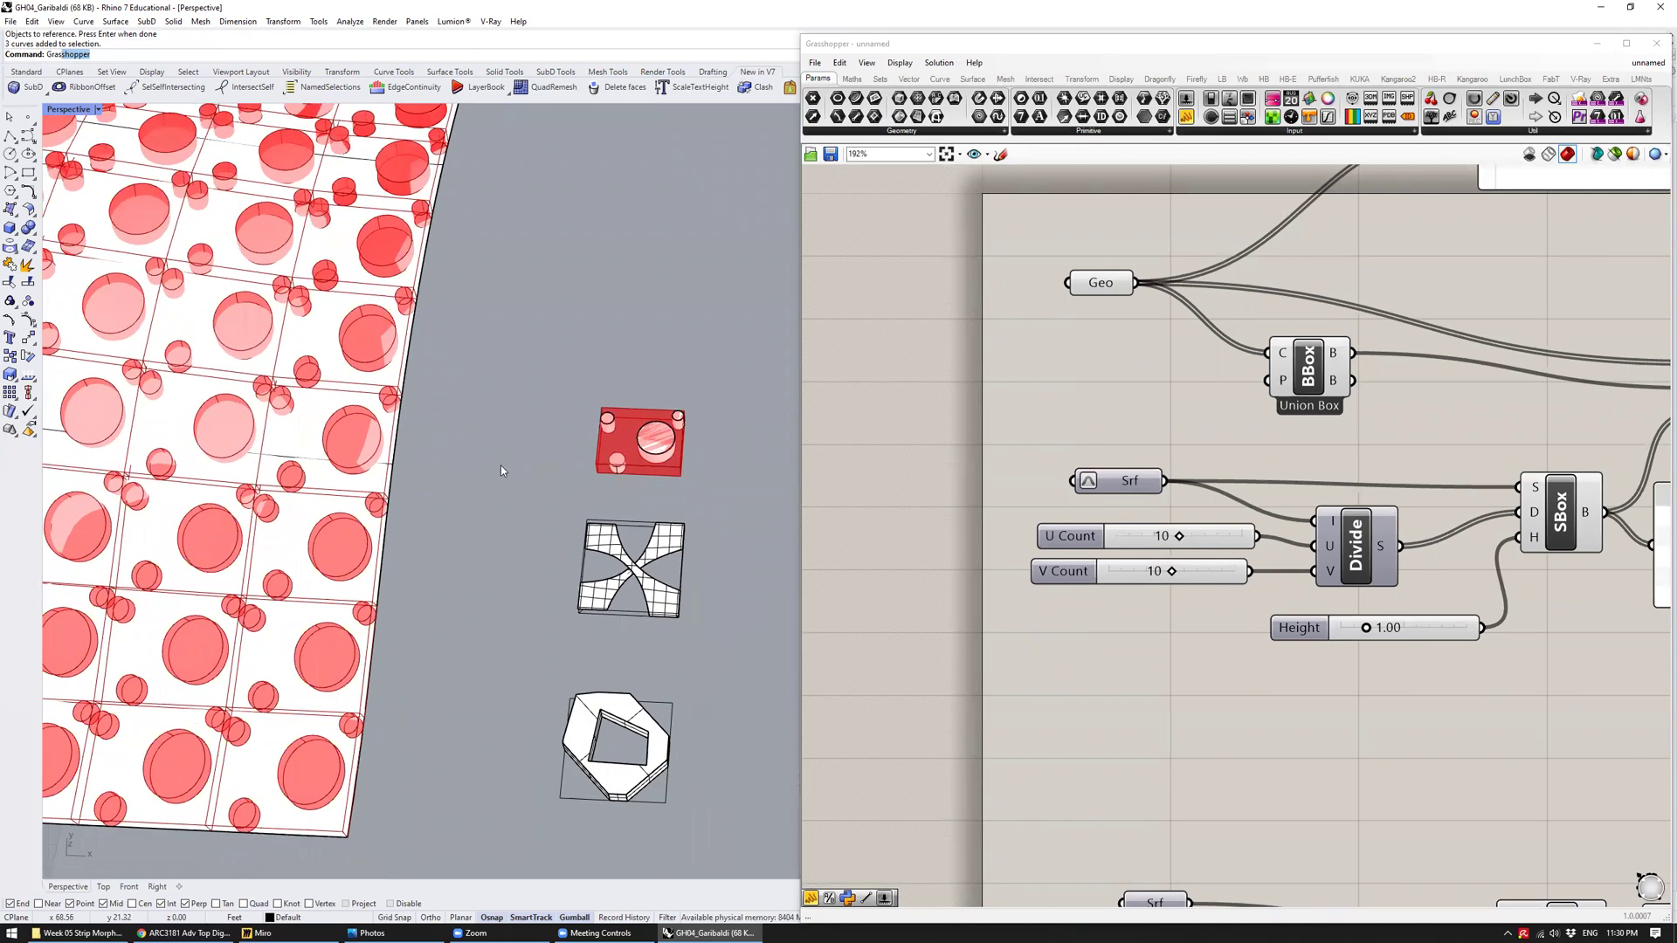
{"action": "right_click_drag", "start_coordinate": [560, 510], "coordinate": [495, 498]}
{"action": "scroll", "coordinate": [496, 498], "scroll_direction": "down", "scroll_amount": 2}
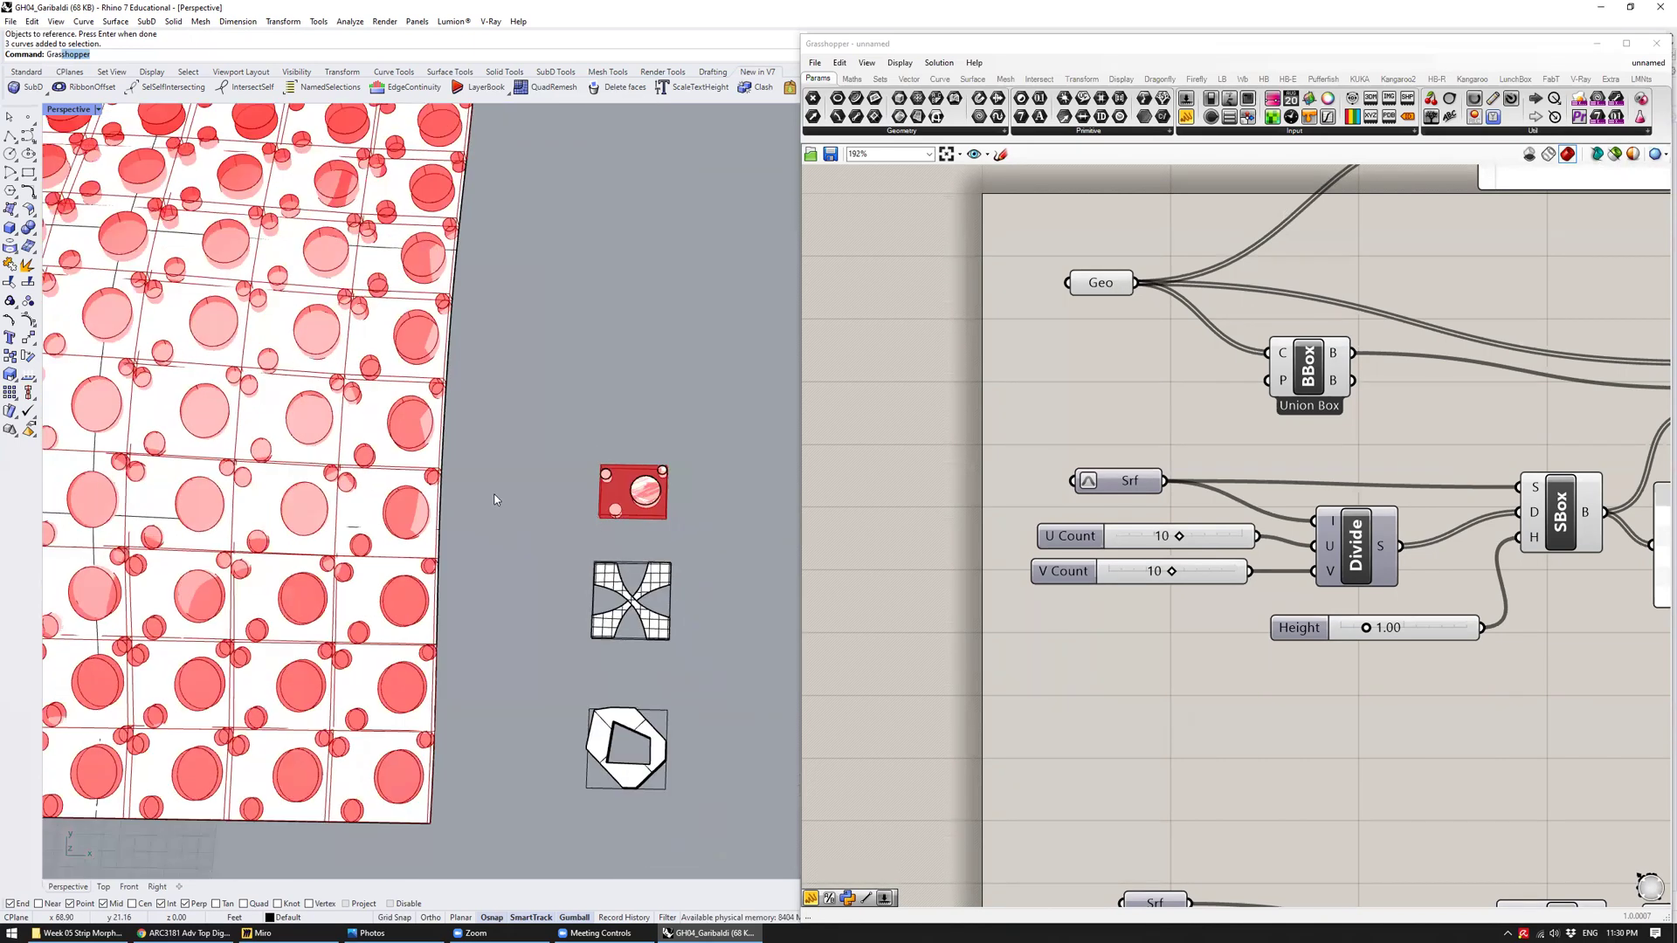
Examine the morphed cylinders from a low angle, checking how they stand within the surface boxes
{"action": "scroll", "coordinate": [455, 485], "scroll_direction": "down", "scroll_amount": 2}
{"action": "right_click_drag", "start_coordinate": [305, 483], "coordinate": [495, 664], "text": "shift"}
{"action": "scroll", "coordinate": [493, 675], "scroll_direction": "up", "scroll_amount": 5}
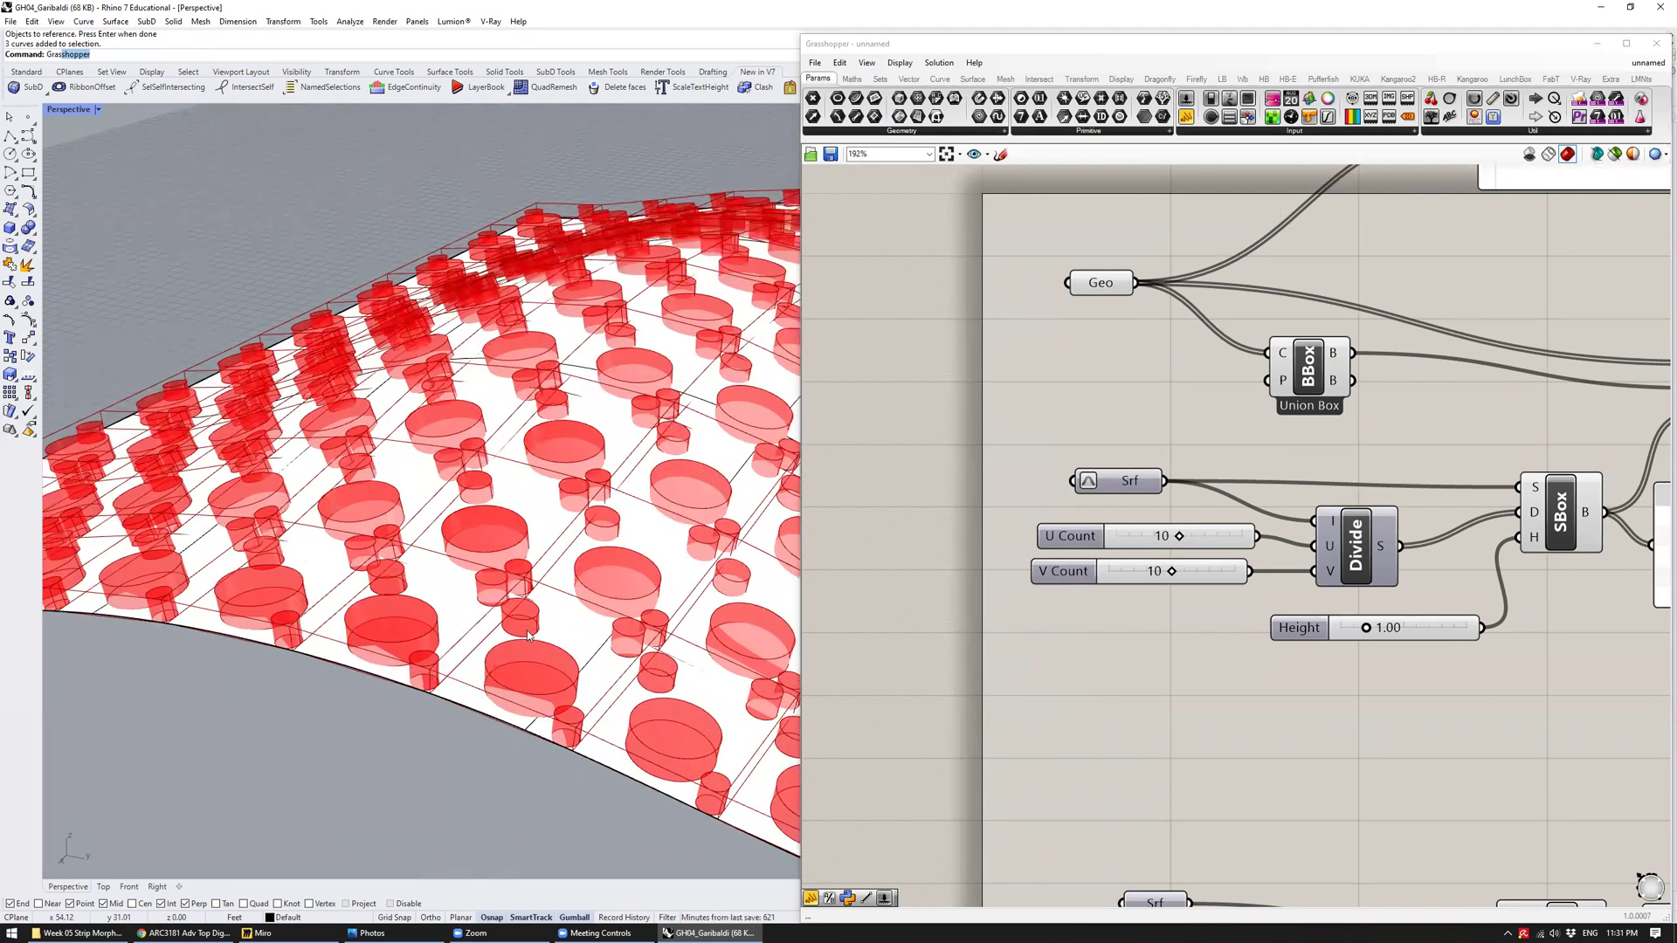
{"action": "right_click_drag", "start_coordinate": [673, 561], "coordinate": [600, 570]}
{"action": "right_click_drag", "start_coordinate": [601, 569], "coordinate": [576, 505], "text": "shift"}
{"action": "scroll", "coordinate": [616, 611], "scroll_direction": "down", "scroll_amount": 5}
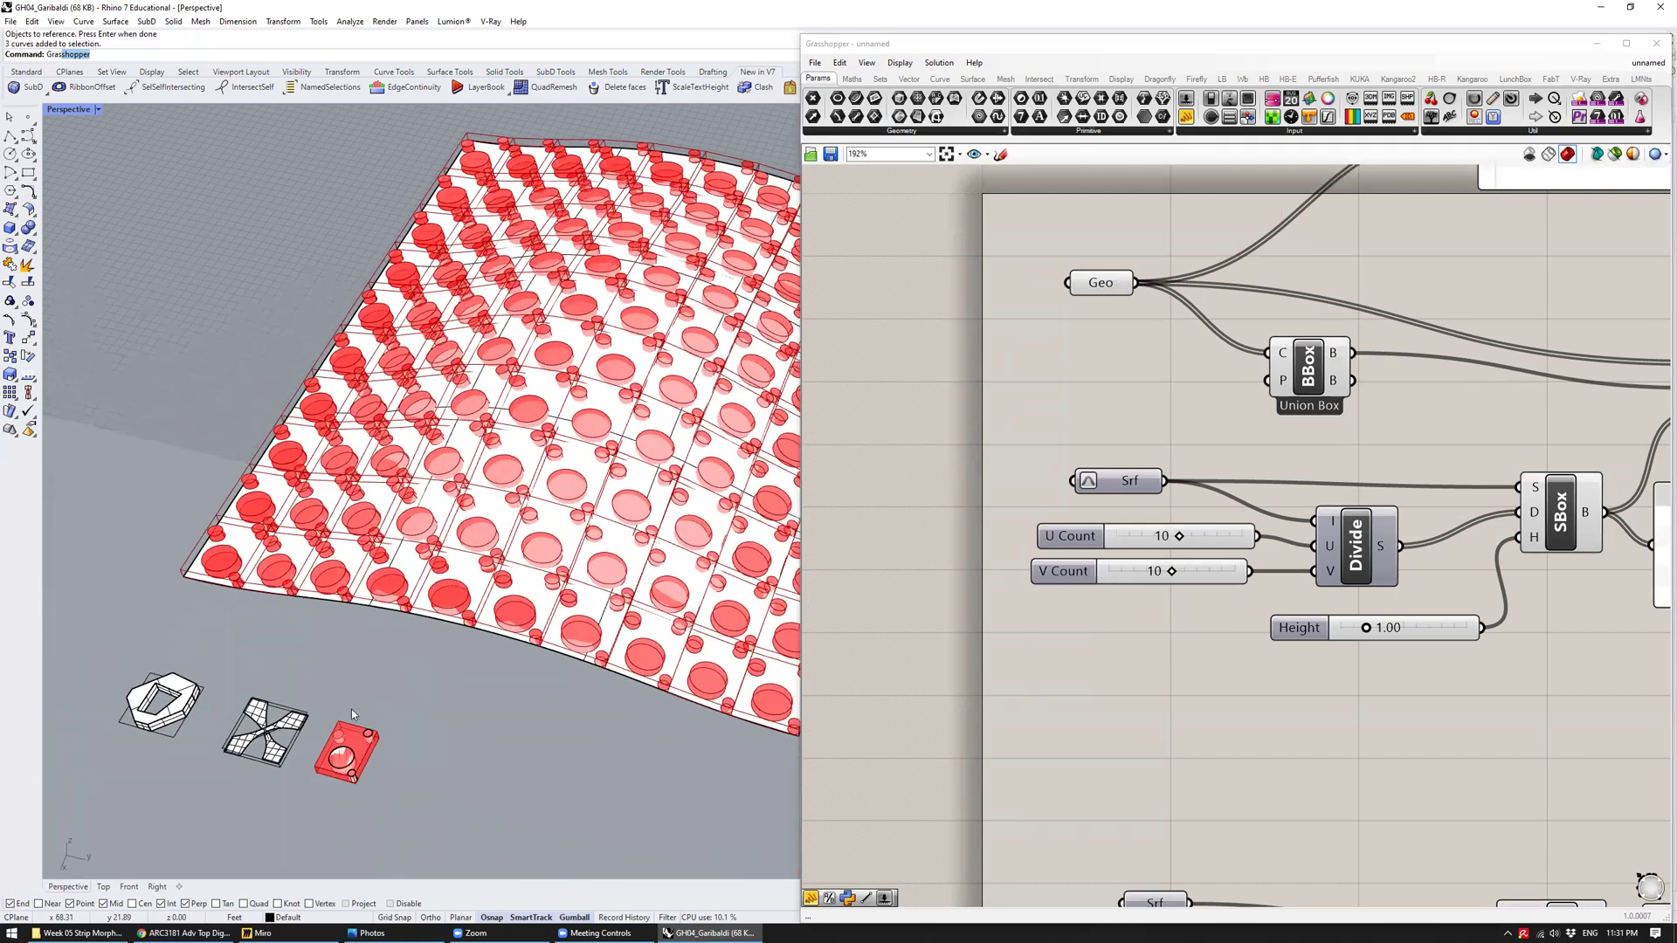